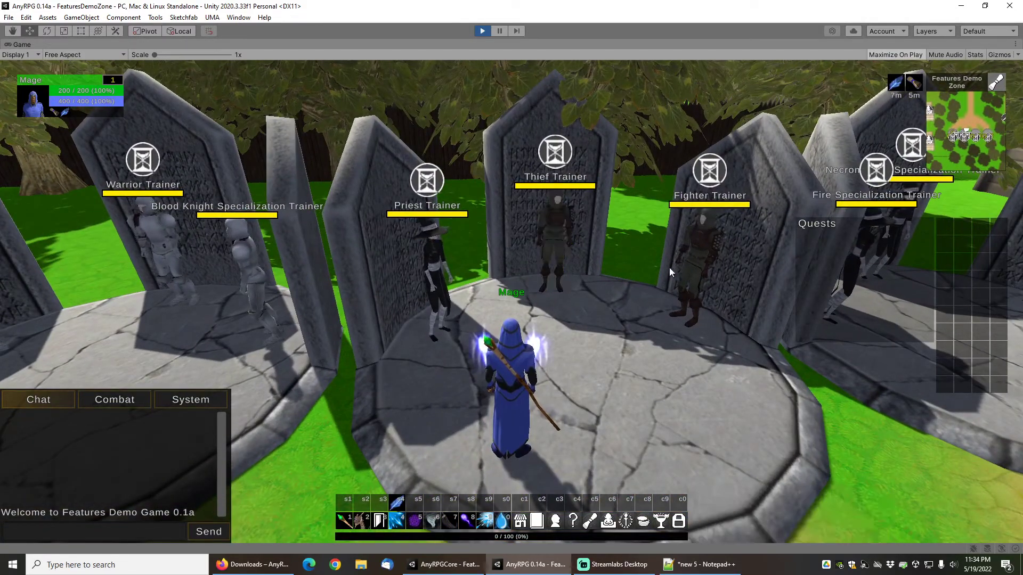
Turn the mage toward the Mage Trainer area and stop the running Features Demo Zone game.
key("d")
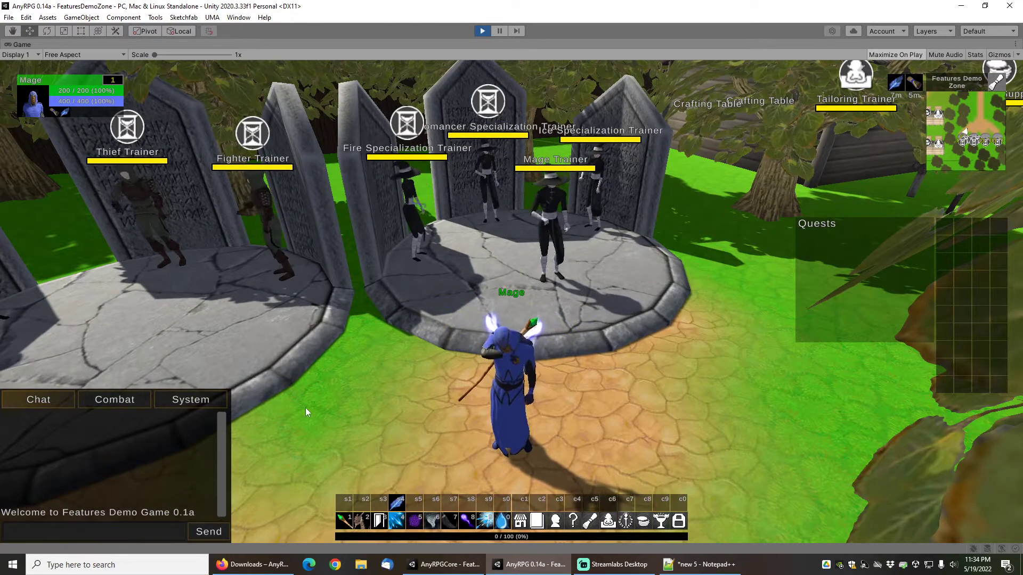
left_click(481, 32)
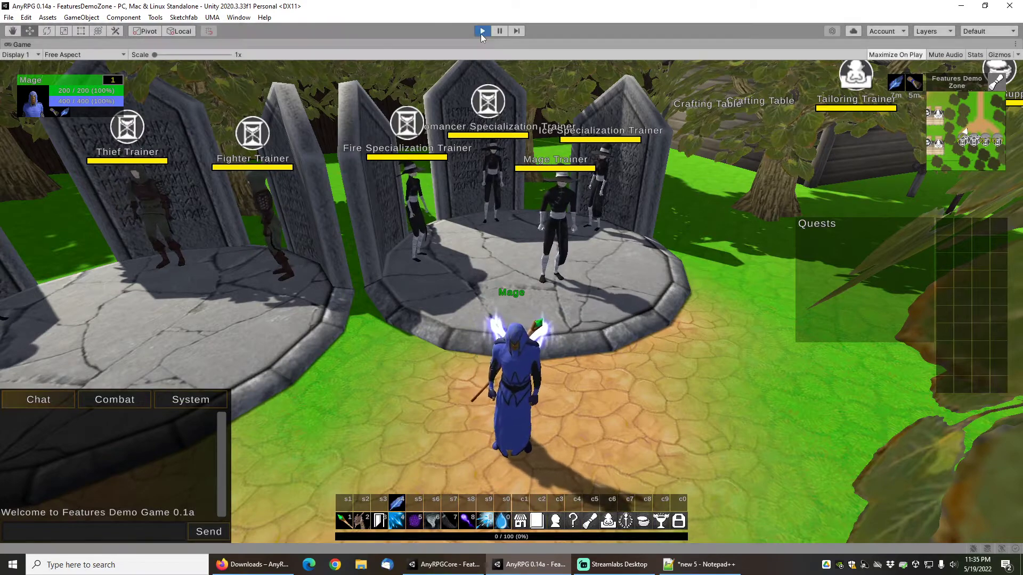
Switch to Firefox and review the AnyRPG downloads, 0.14.3a release, Medieval Cartoon Warriors, Nature Starter Kit 2, Spider Green and Character Class documentation pages.
left_click(274, 563)
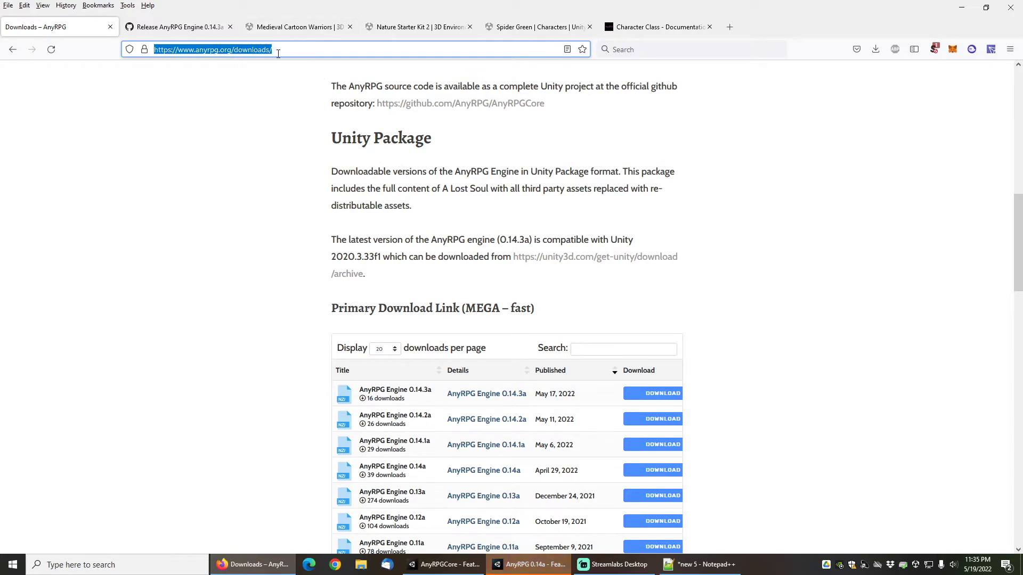
left_click(177, 27)
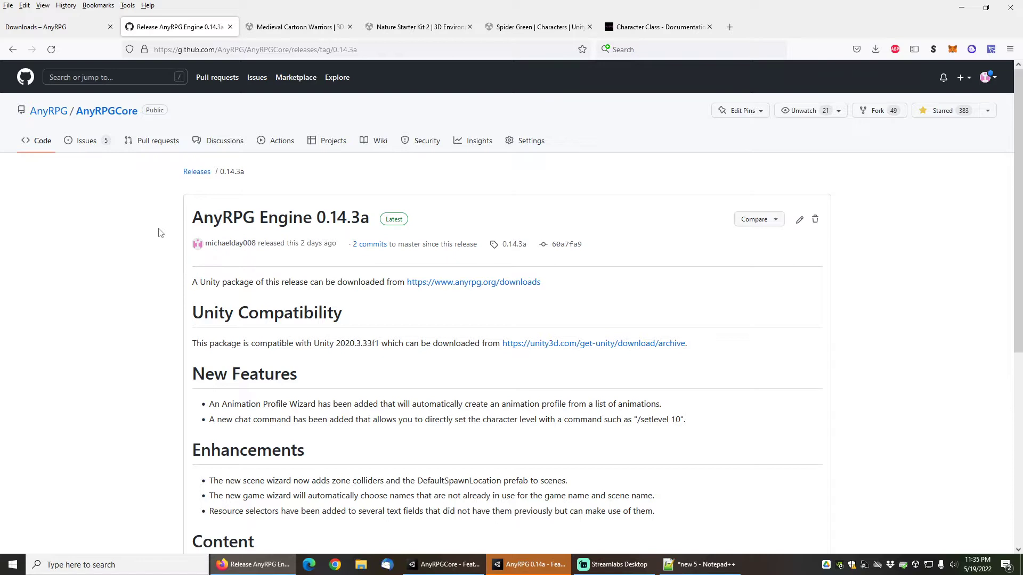
left_click(291, 31)
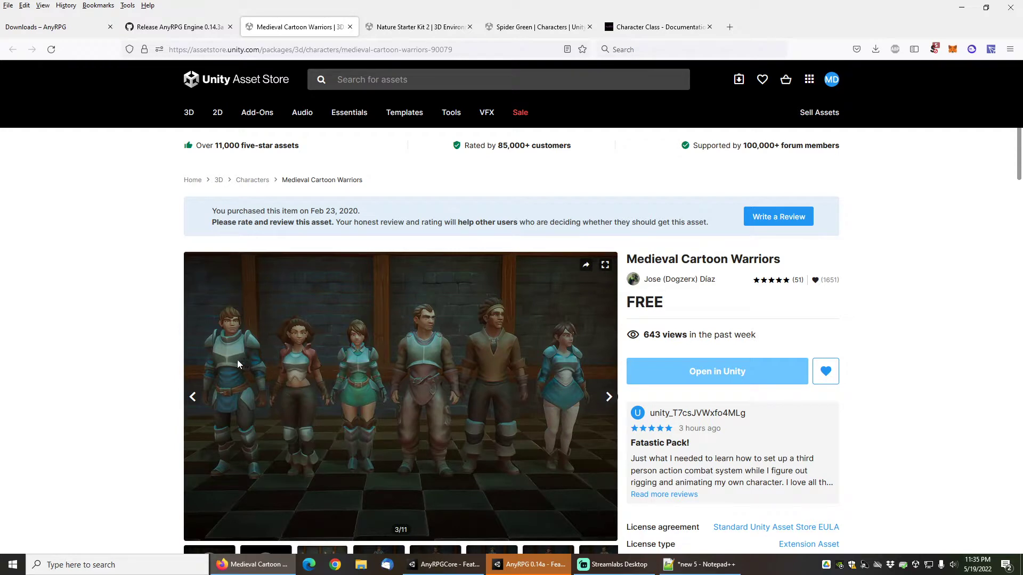
left_click(413, 27)
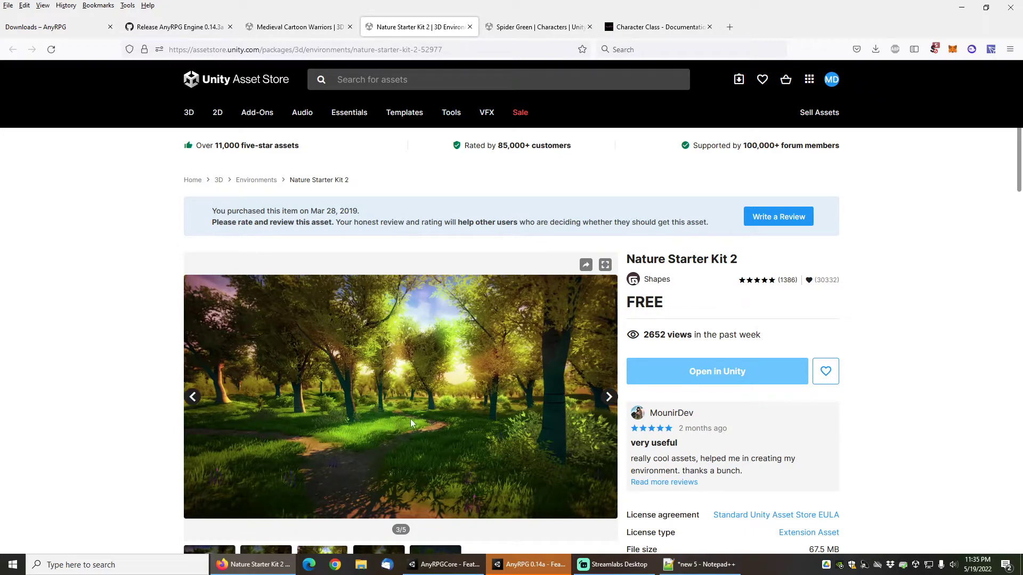
key("ctrl+Tab")
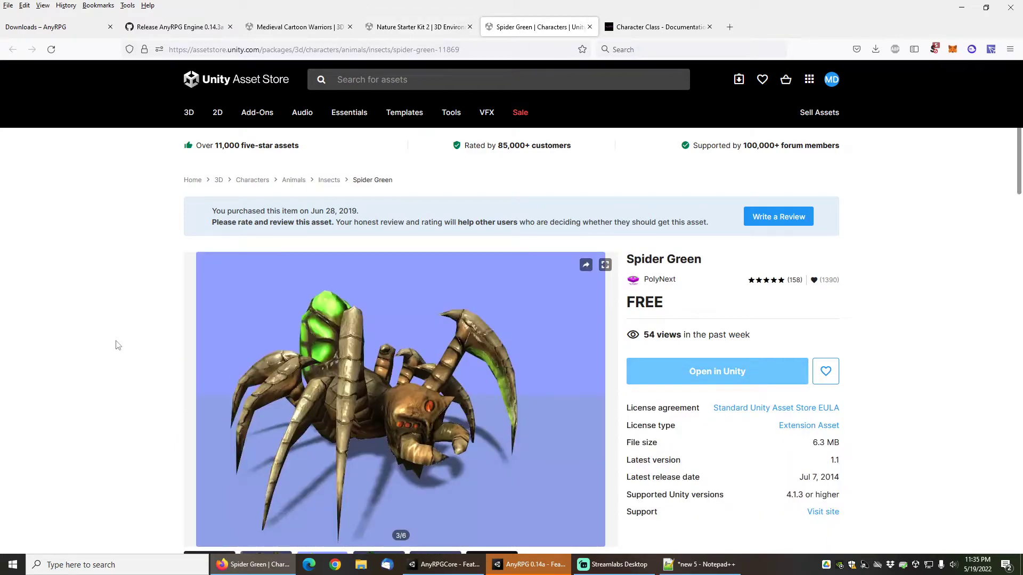
scroll(118, 345, "down", 1)
scroll(125, 331, "up", 1)
left_click(655, 26)
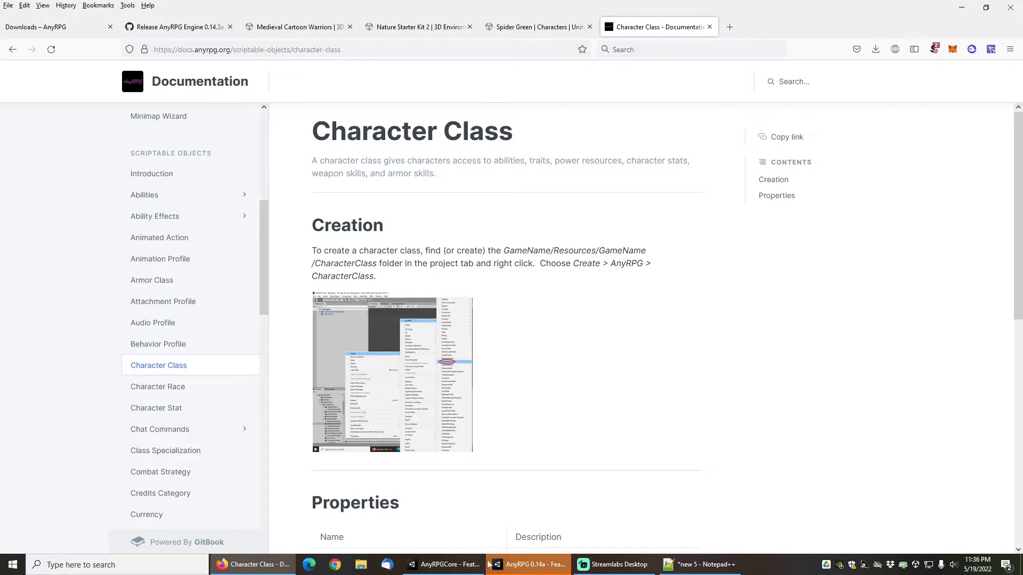
Switch to the AnyRPGCore Unity project and read through the console's compilation errors and warnings.
left_click(446, 564)
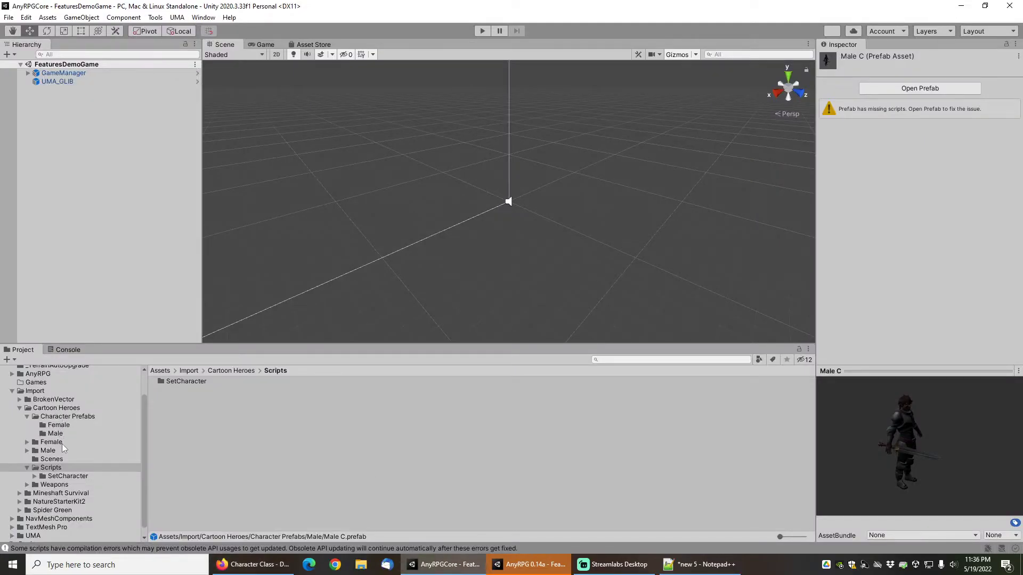
scroll(65, 447, "down", 1)
left_click(68, 350)
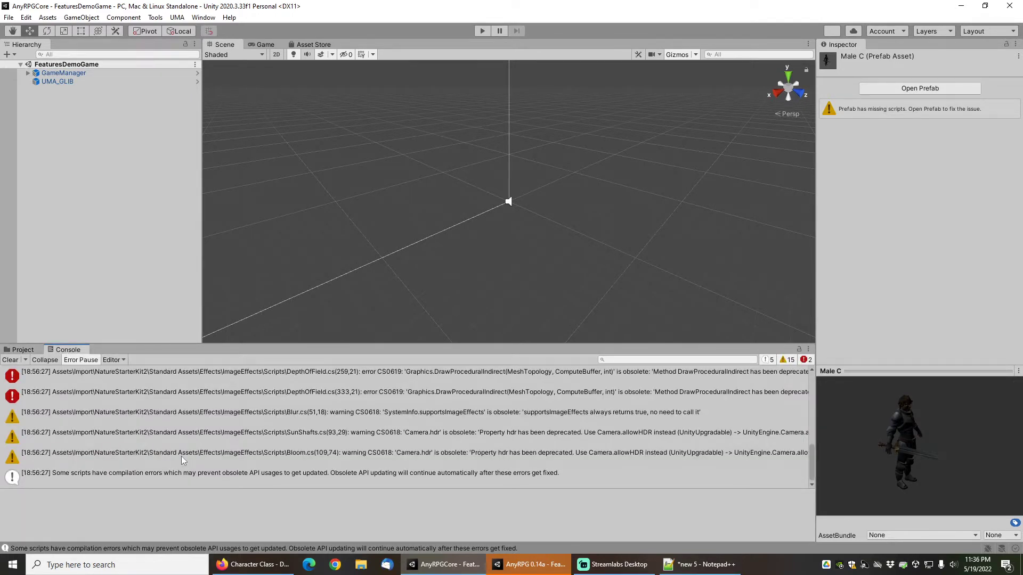
scroll(148, 420, "up", 5)
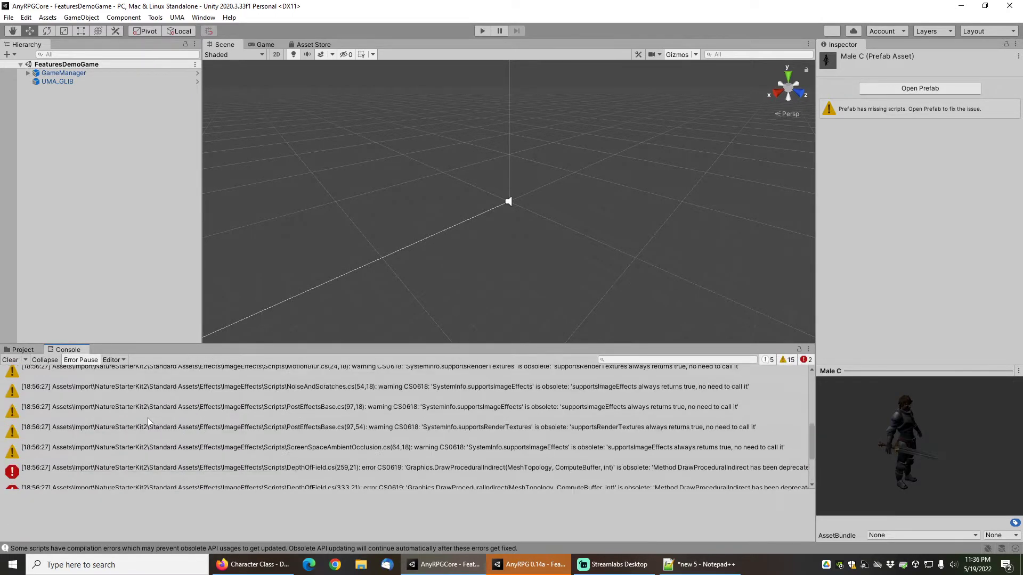
scroll(148, 409, "up", 5)
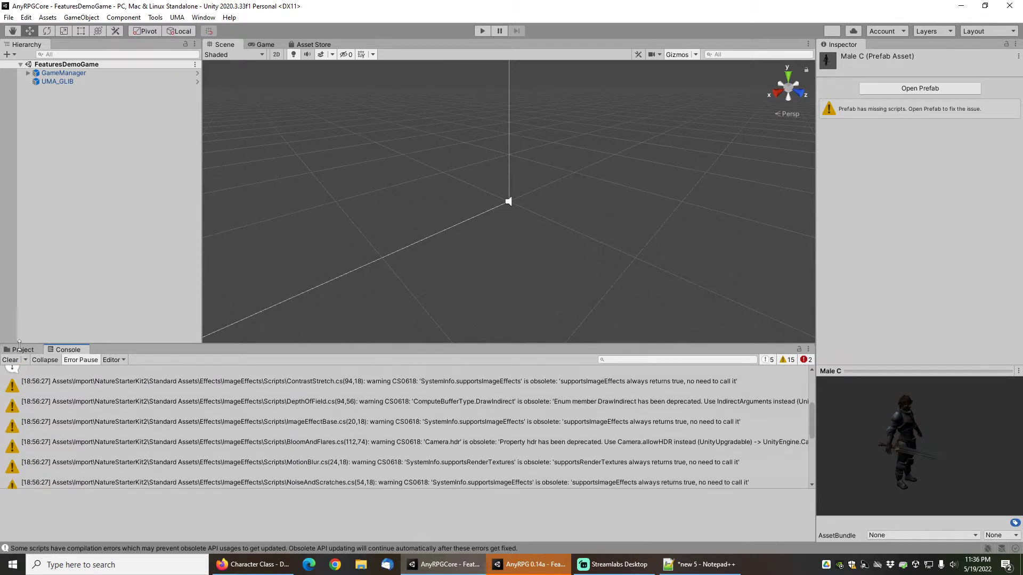
Delete the Editor and Standard Assets folders from the imported NatureStarterKit2 folder.
left_click(23, 349)
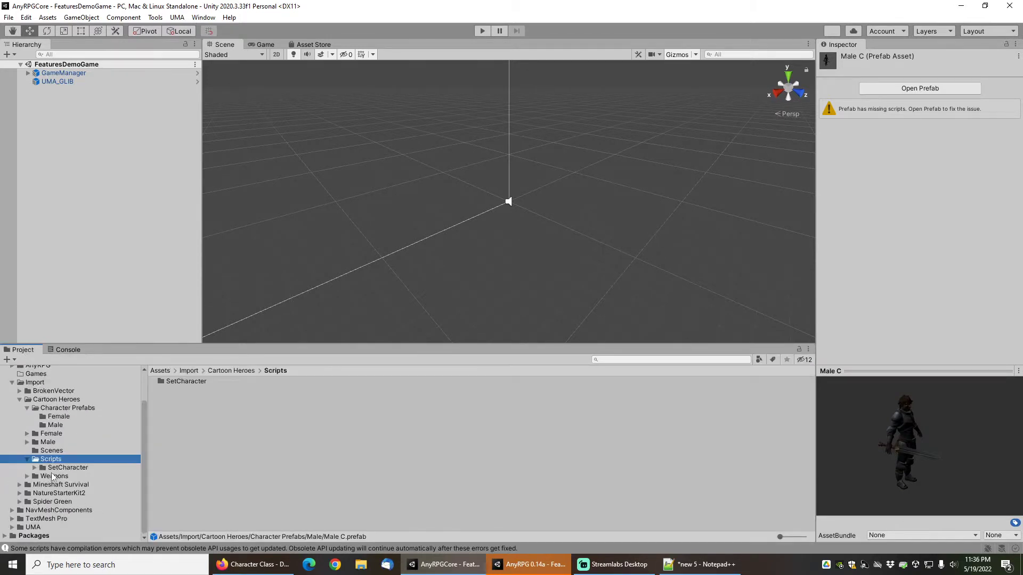
left_click(20, 493)
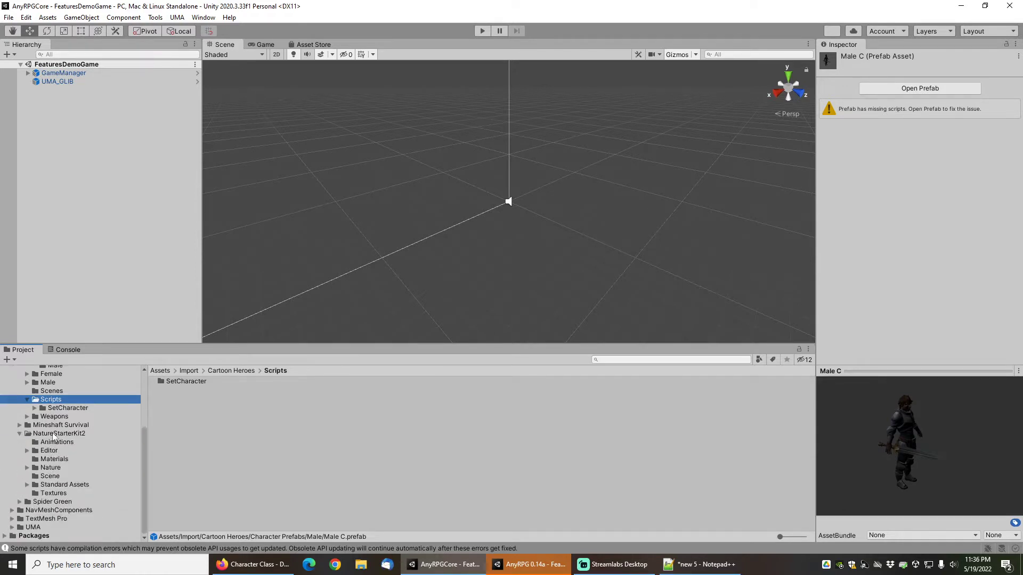
left_click(55, 433)
left_click(175, 390)
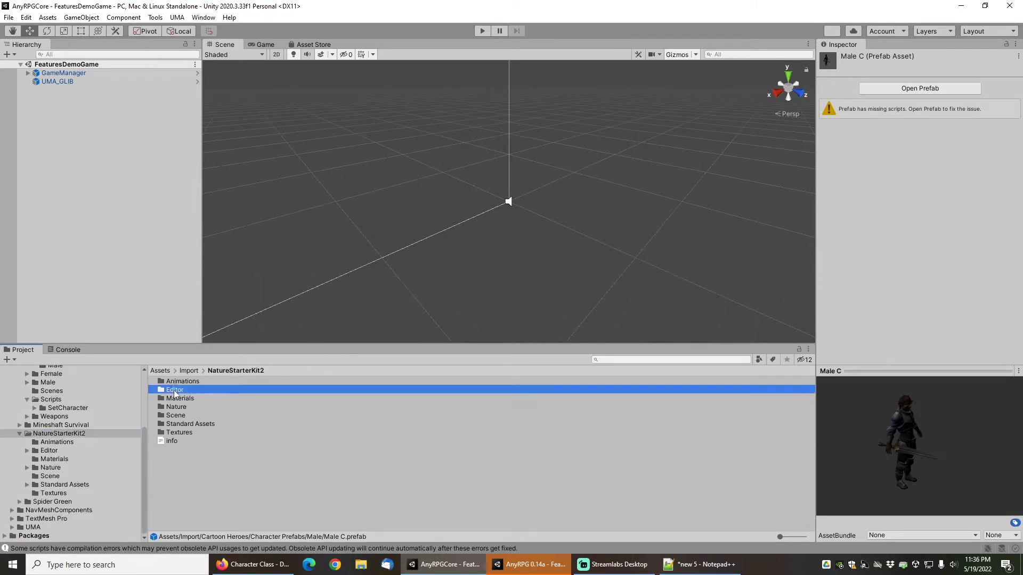
left_click(192, 424, "ctrl")
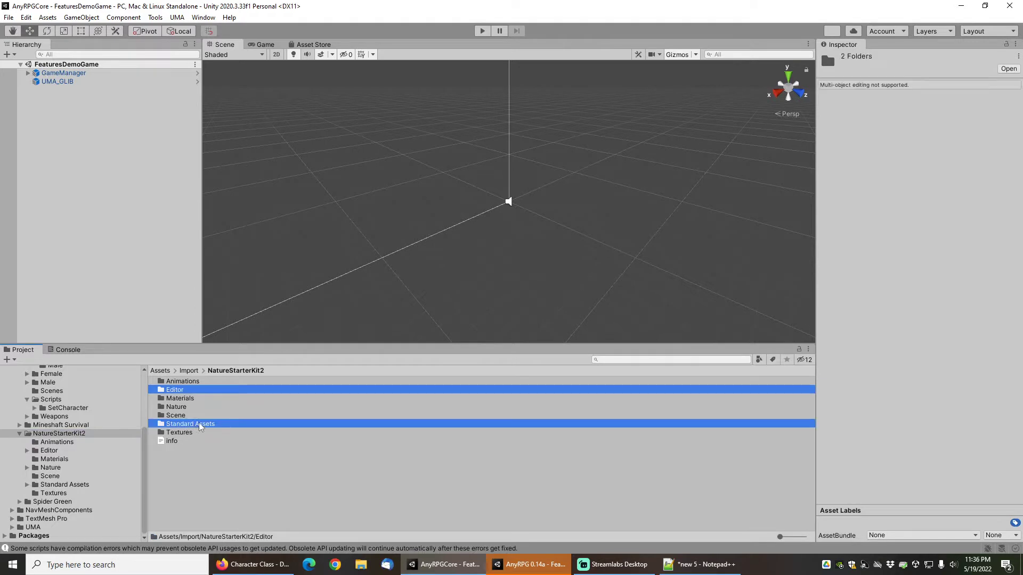
key("Delete")
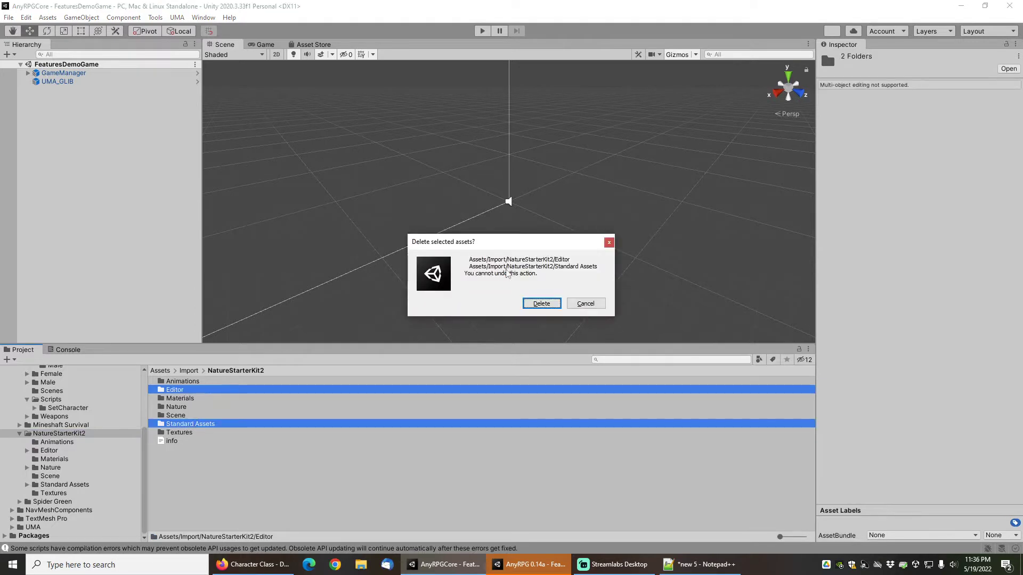
left_click(540, 302)
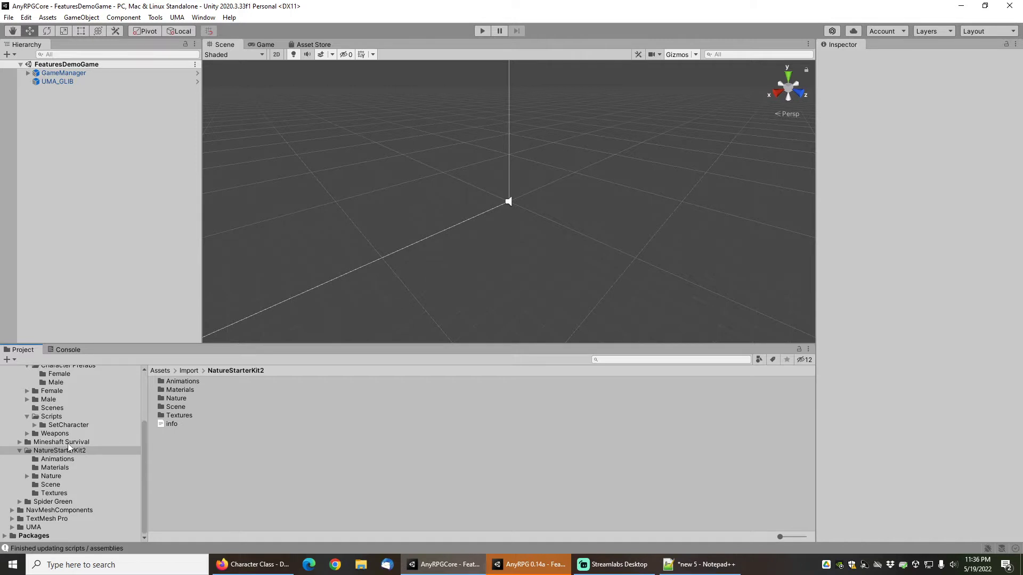
Switch to Firefox and look over the Spider Green asset page again.
scroll(68, 447, "up", 3)
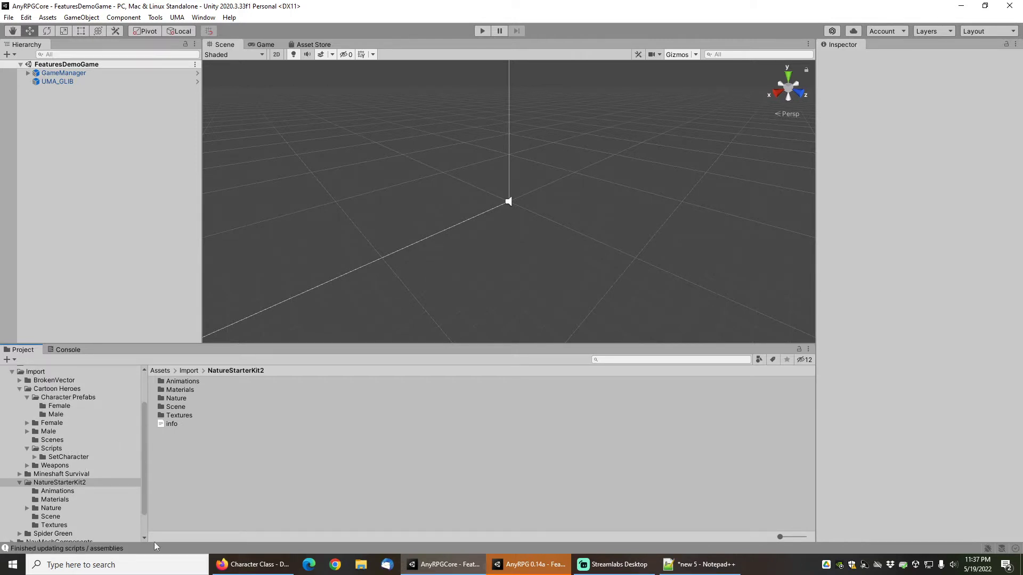
left_click(270, 567)
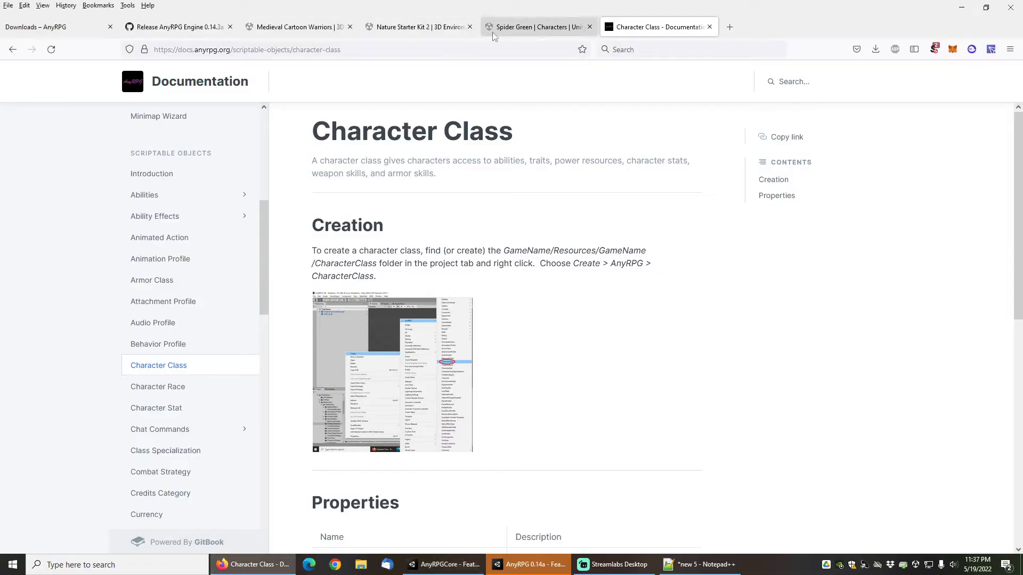
left_click(523, 30)
scroll(885, 410, "down", 2)
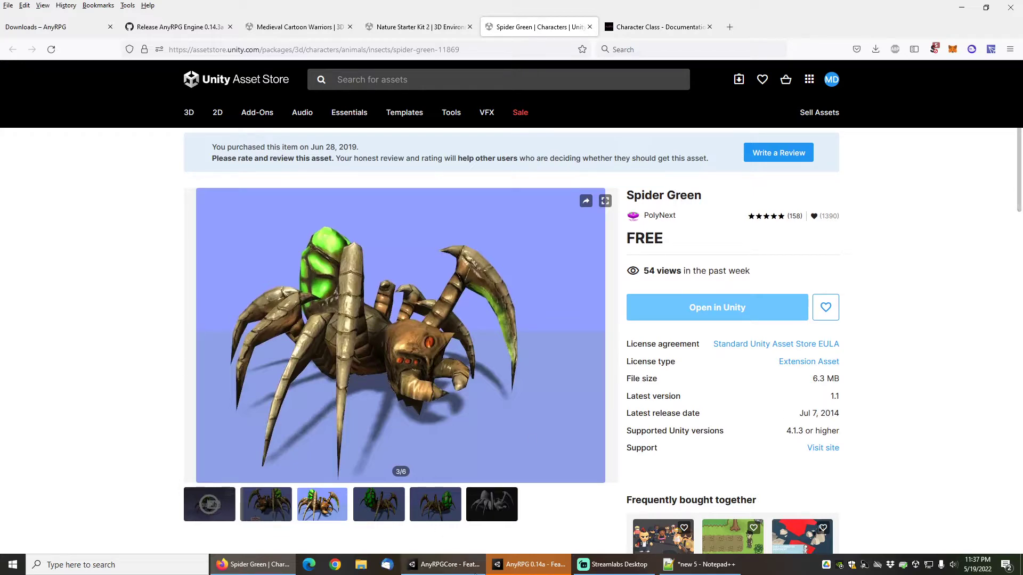
left_click(529, 566)
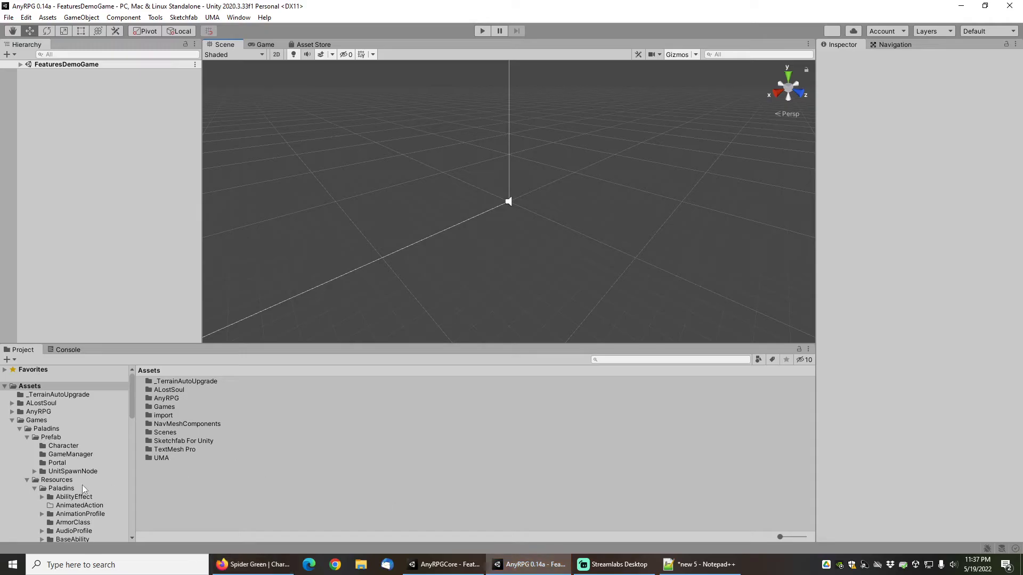
In the AnyRPGCore project, apply a Generic rig to Spider Green's SPIDER model, with its avatar definition set to Create From This Model.
left_click(444, 564)
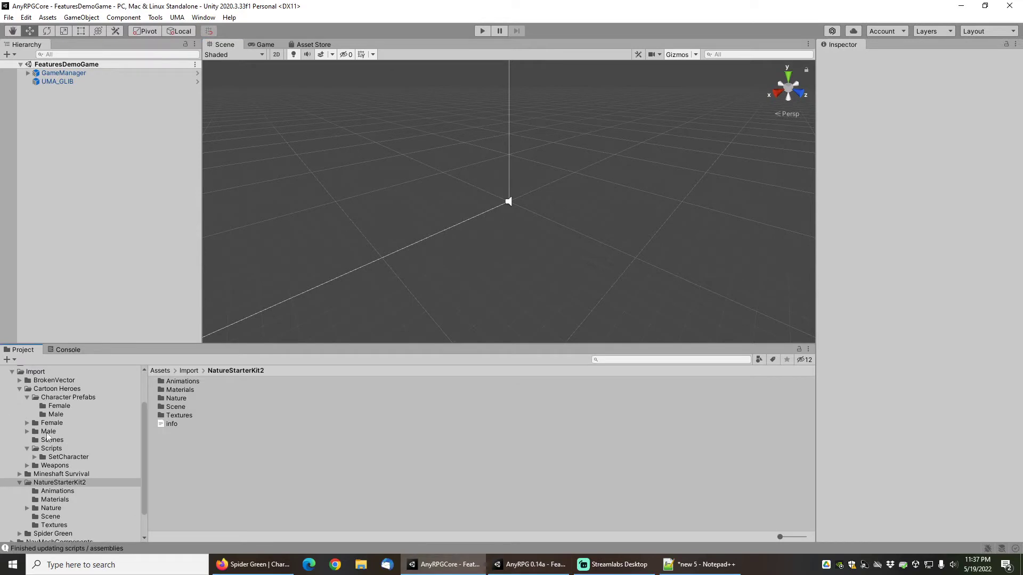
scroll(68, 479, "down", 3)
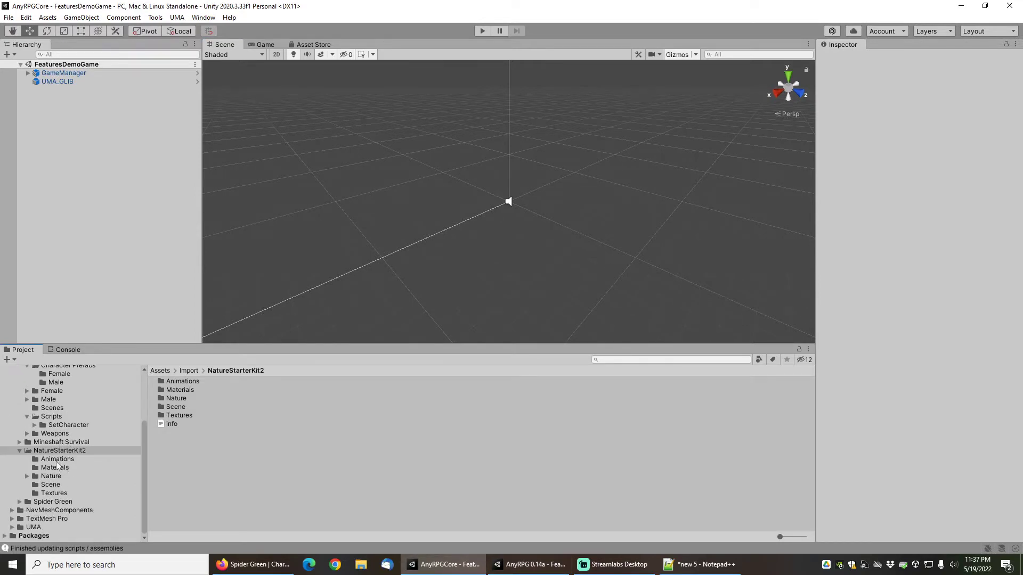
left_click(20, 501)
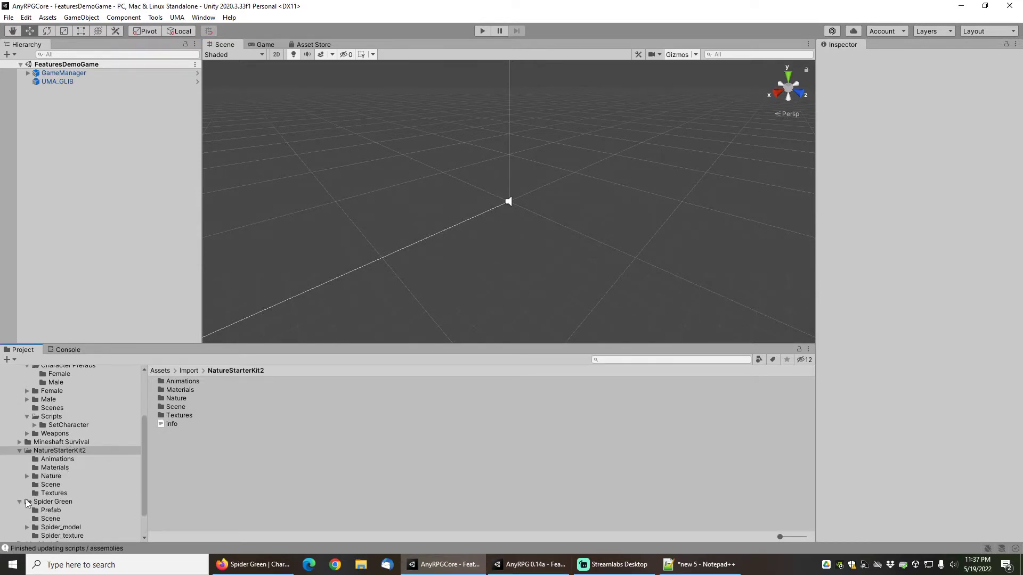
scroll(27, 503, "down", 3)
left_click(52, 494)
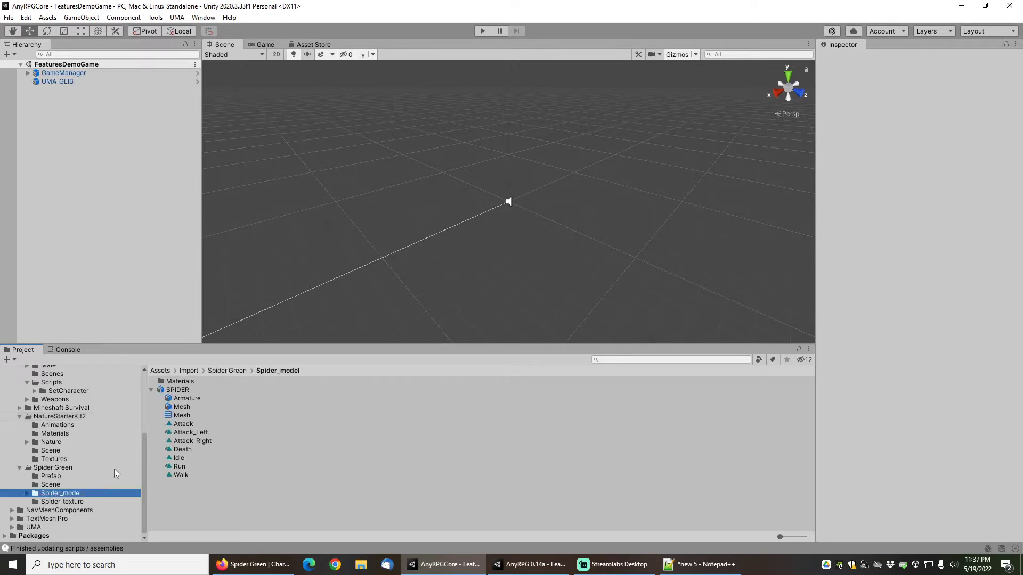
left_click(179, 392)
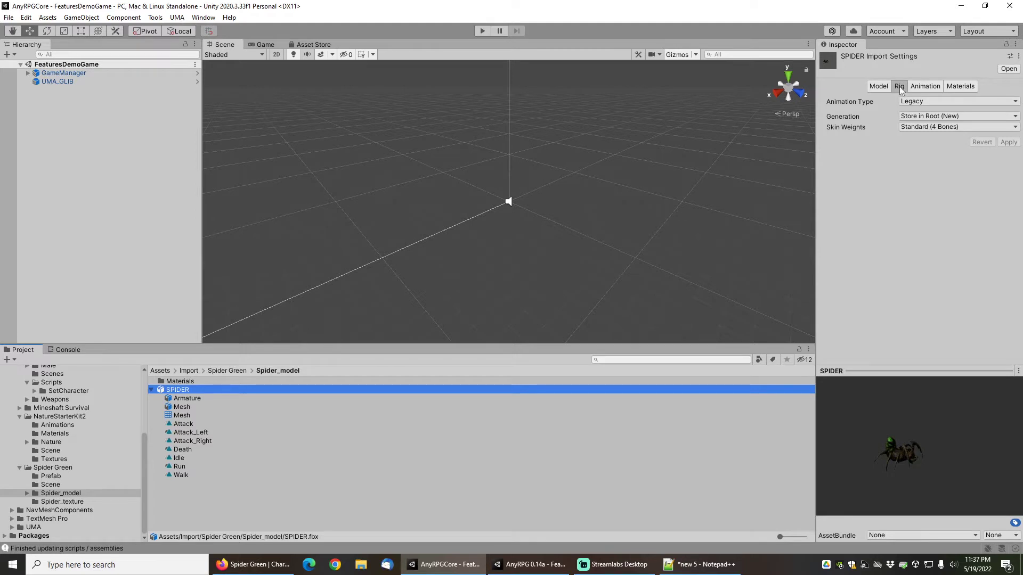
left_click(918, 102)
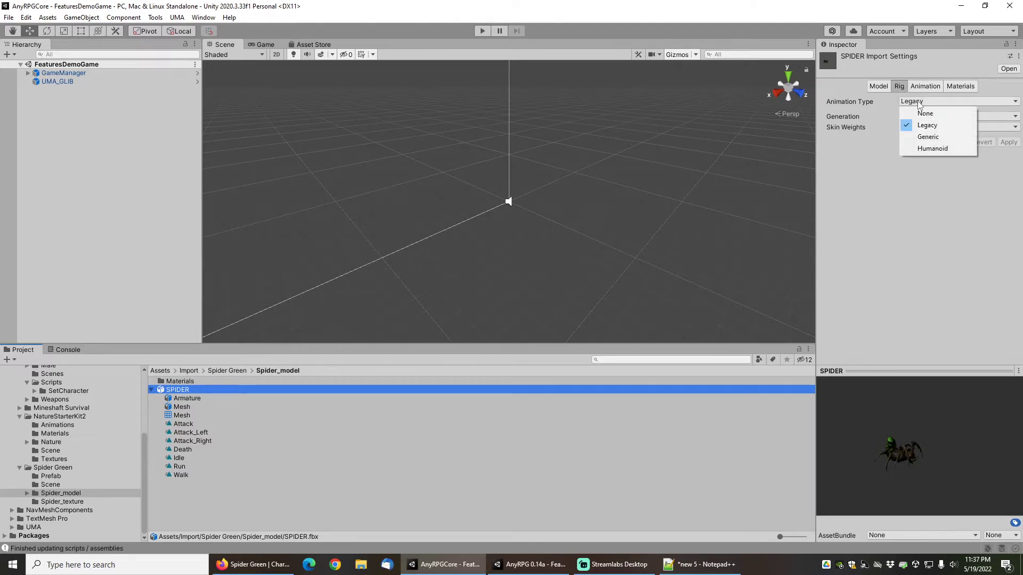
left_click(932, 137)
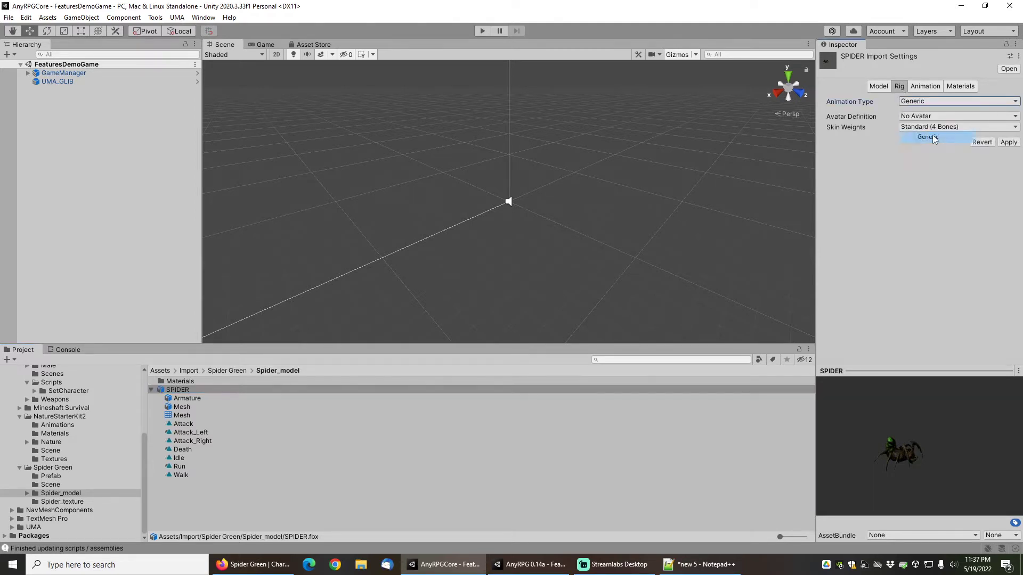
left_click(924, 117)
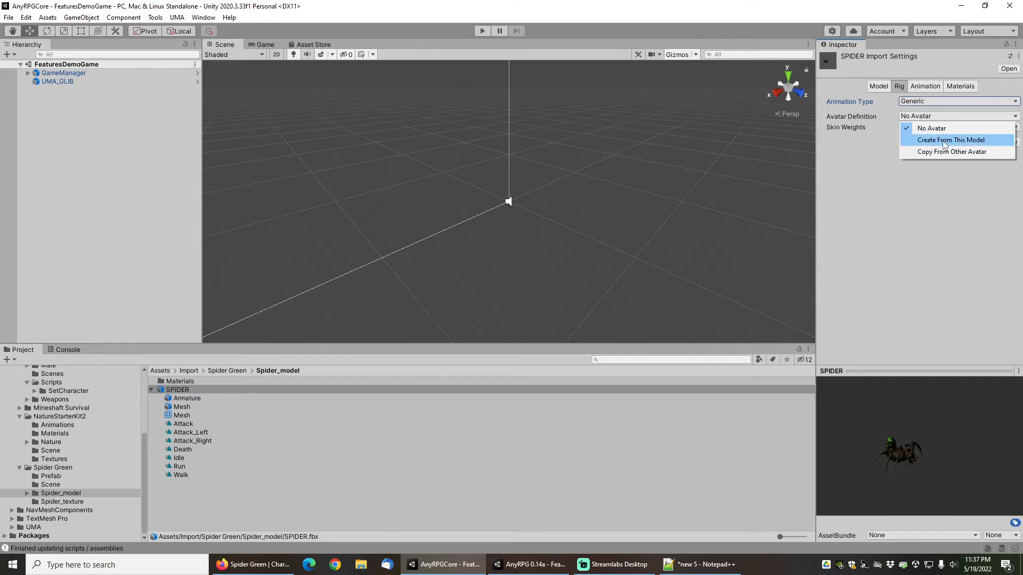
left_click(944, 140)
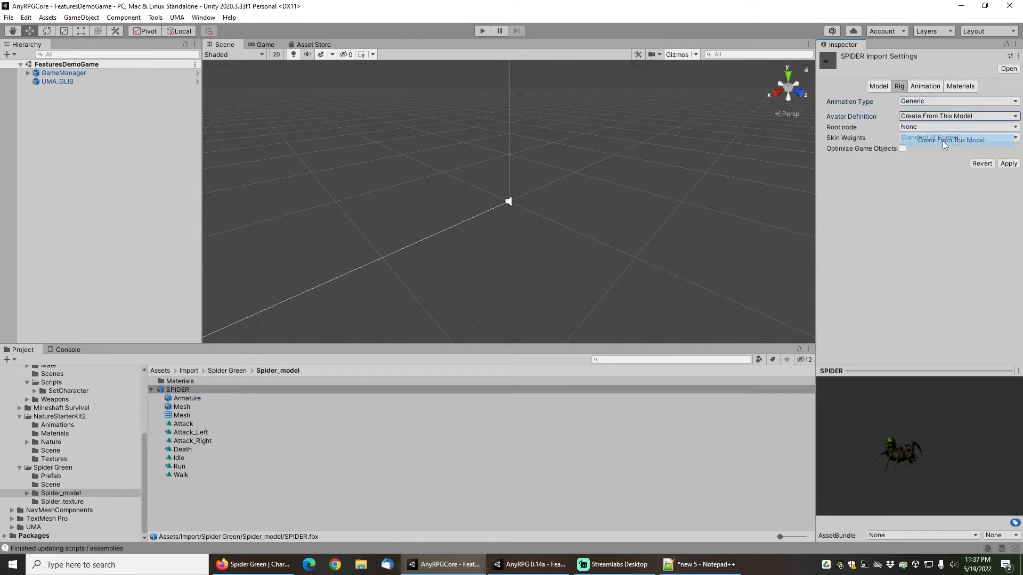
left_click(1009, 164)
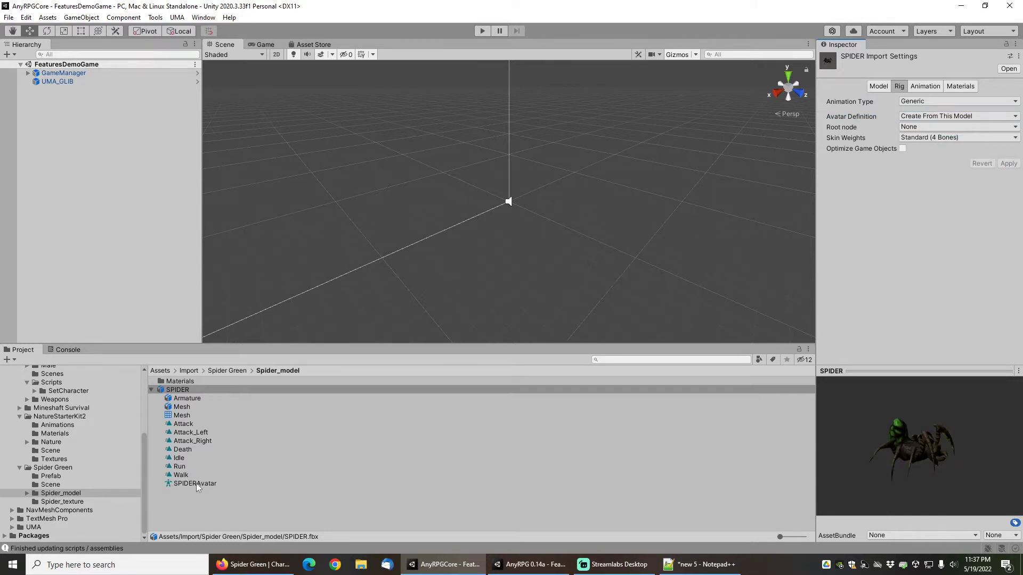
Replace the Animation component on the SPIDER prefab in Spider Green's Prefab folder with an Animator component.
left_click(47, 476)
left_click(177, 382)
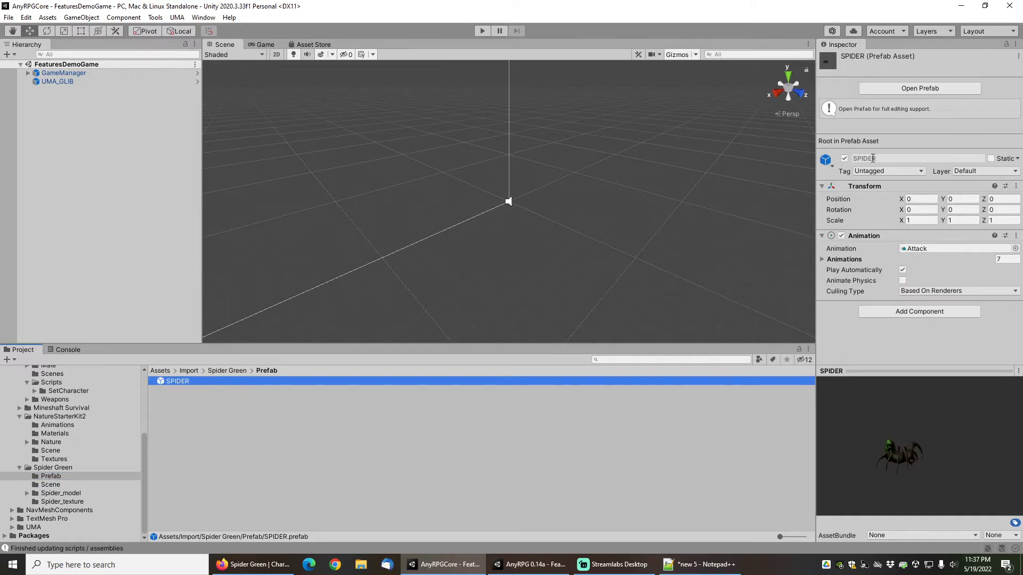
right_click(863, 237)
left_click(900, 256)
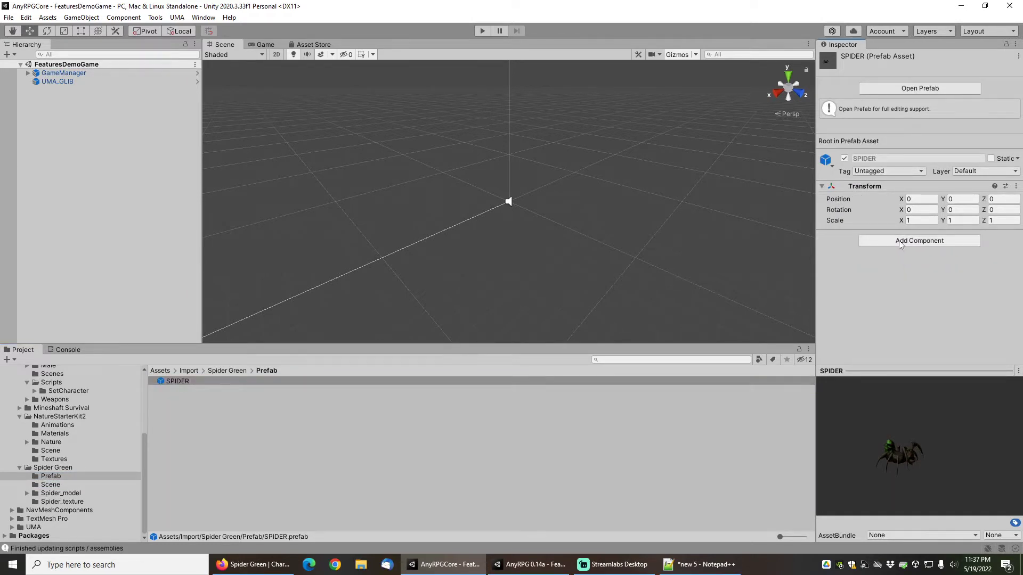
left_click(899, 243)
left_click(888, 281)
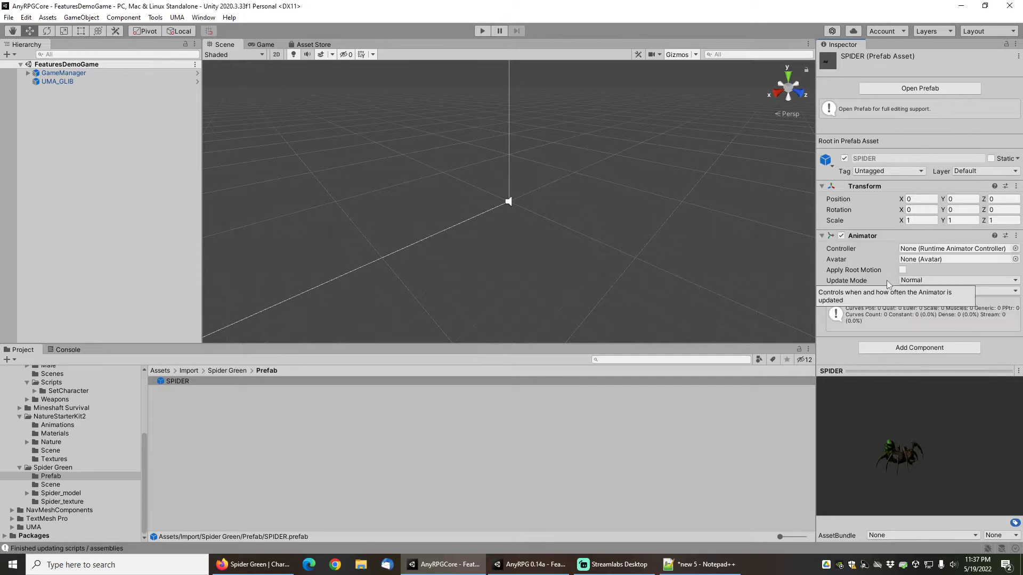
Assign the SPIDERAvatar from Spider Green's Spider_model folder as the avatar of the SPIDER prefab's Animator.
left_click(61, 494)
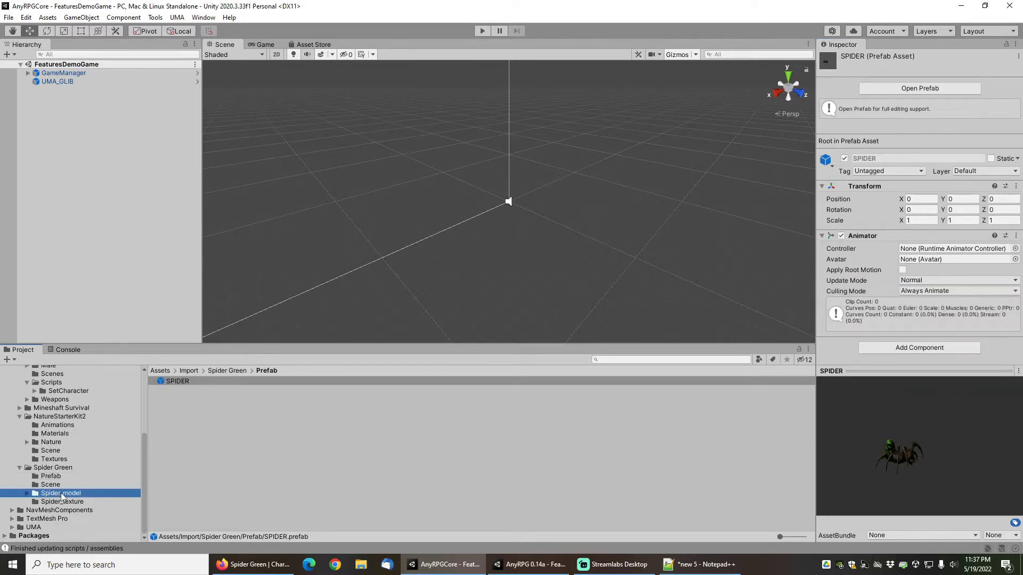
left_click_drag(195, 483, 921, 264)
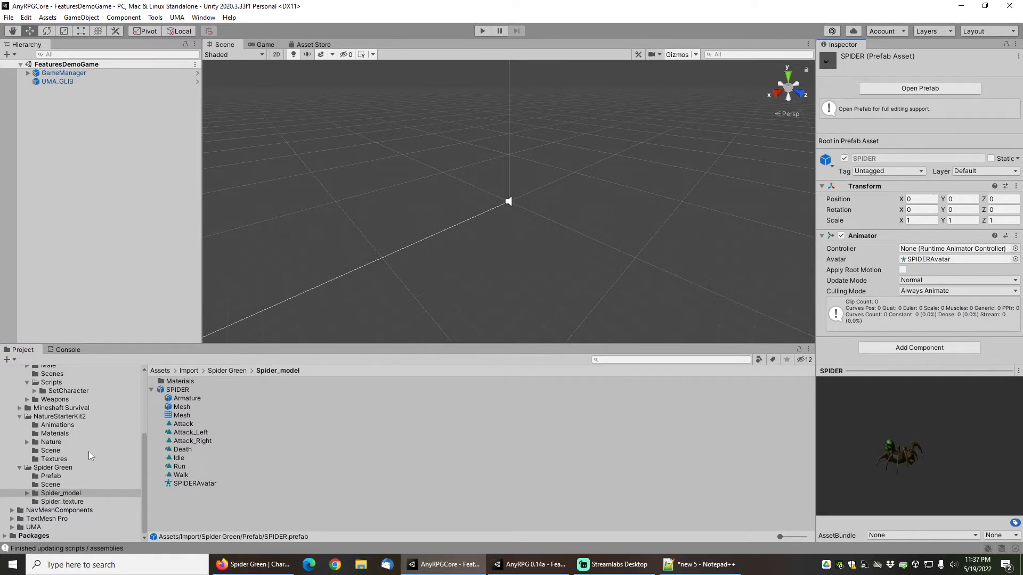
Remove the Set Character script component from the Male C prefab in Cartoon Heroes' Character Prefabs.
scroll(65, 438, "up", 4)
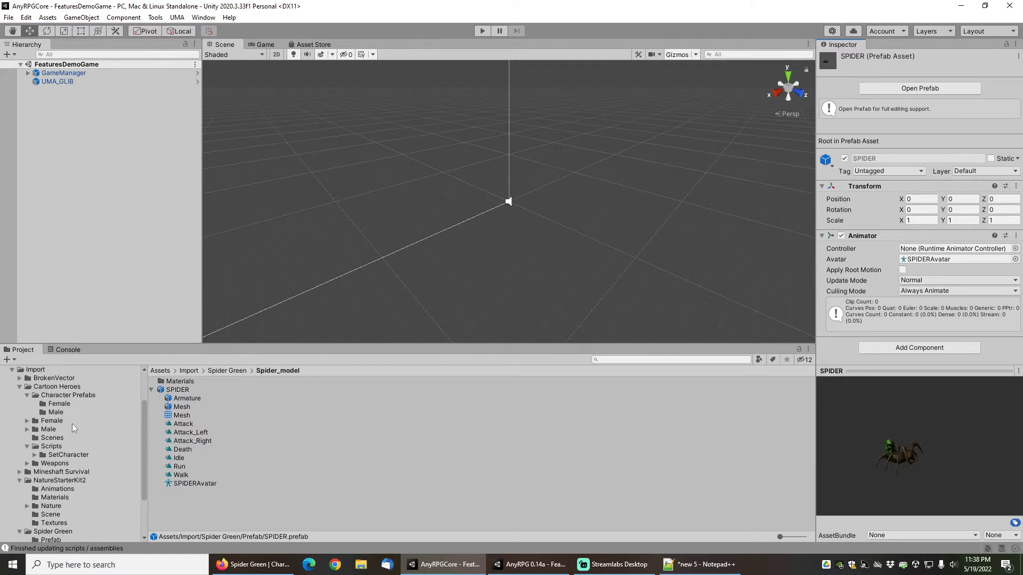
left_click(56, 412)
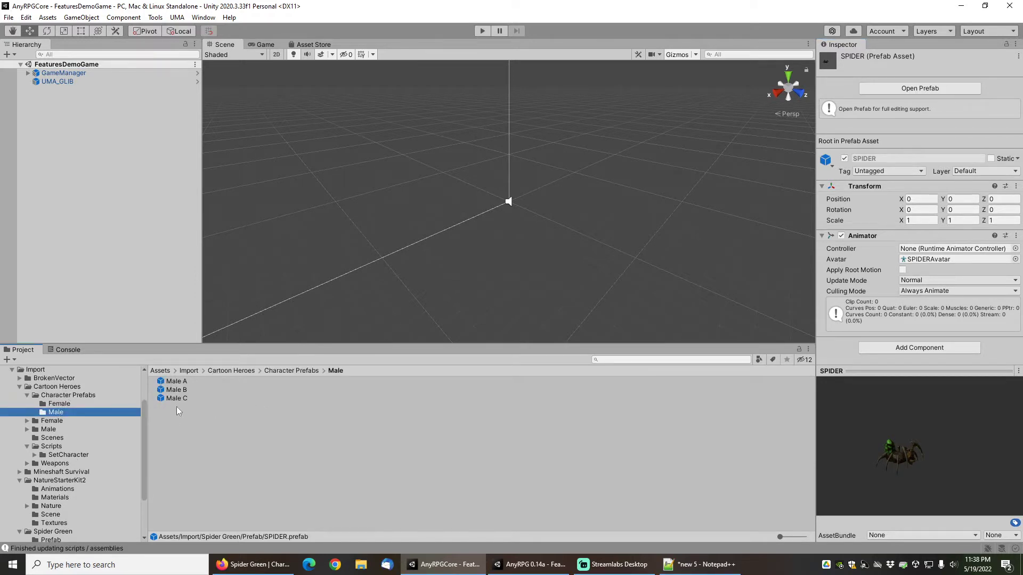
left_click(175, 400)
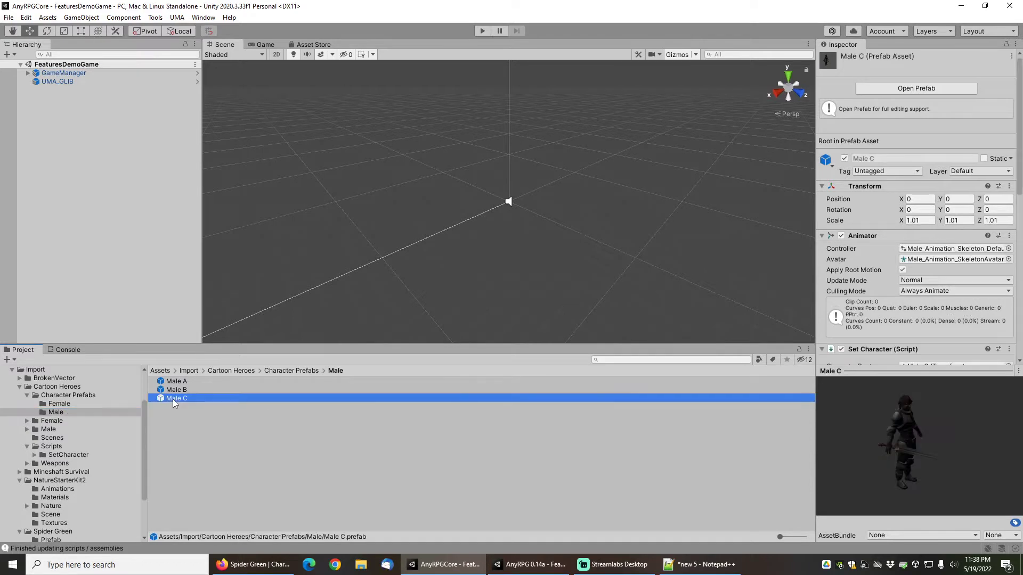
scroll(855, 274, "down", 5)
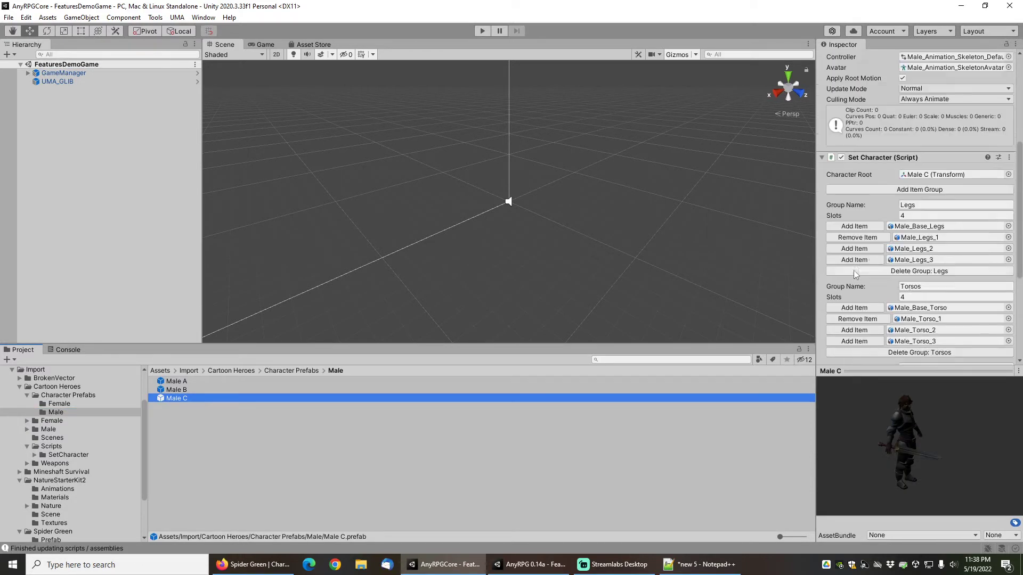
right_click(876, 158)
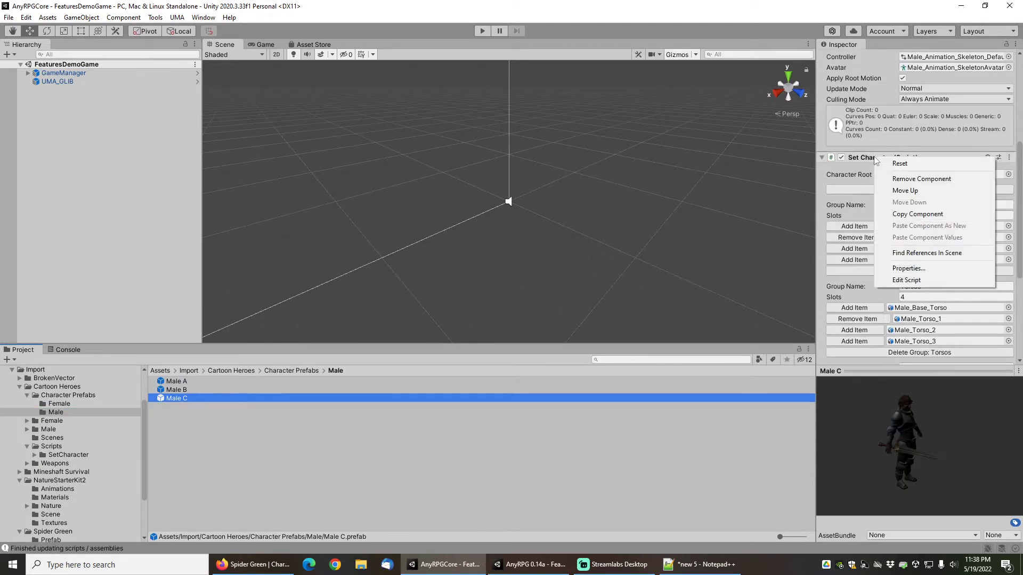
left_click(909, 181)
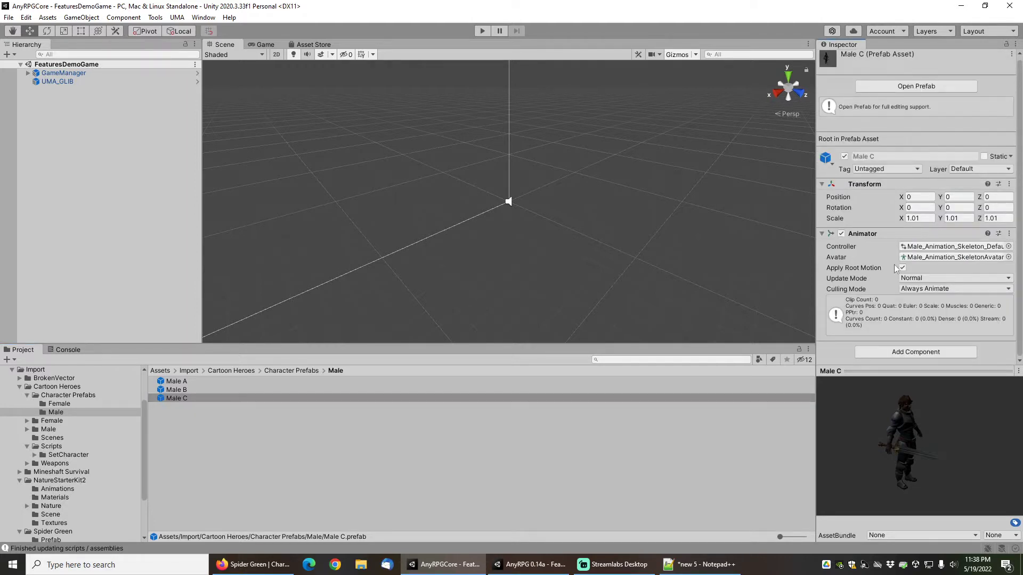
Set the Male C prefab's Animator controller to None and inspect the model in the preview.
left_click(1008, 247)
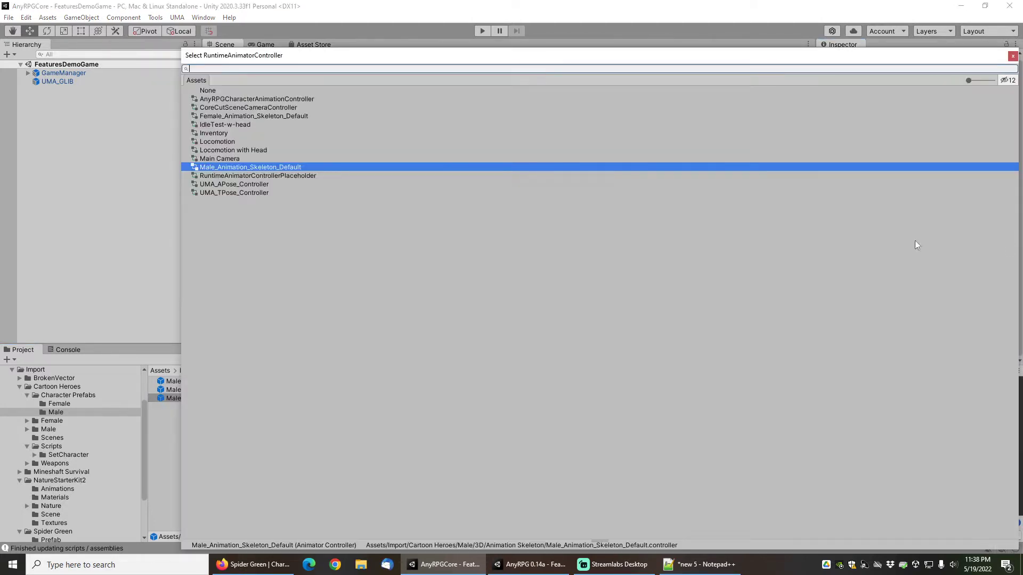
left_click(210, 91)
left_click(211, 91)
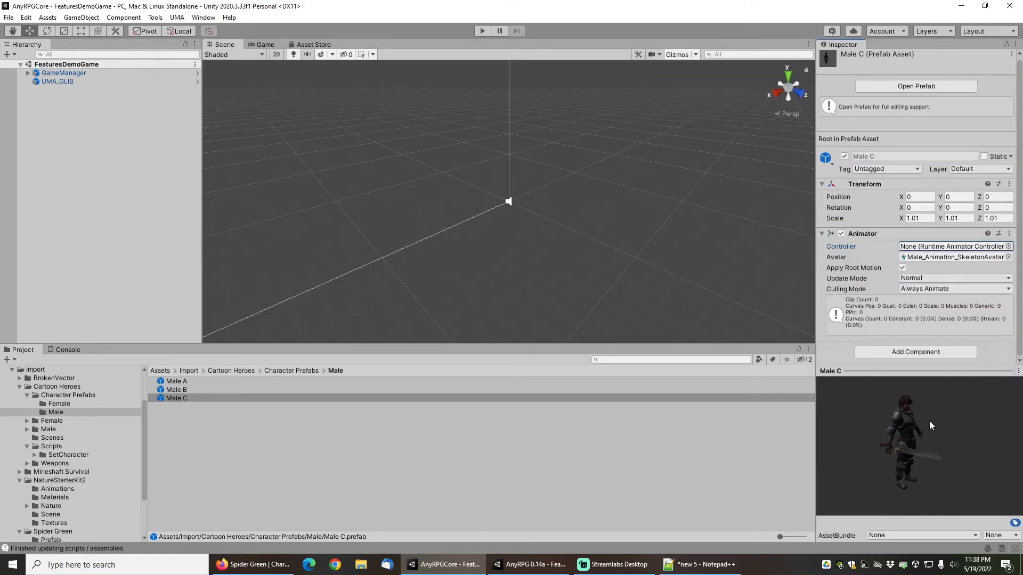
left_click_drag(931, 426, 896, 425)
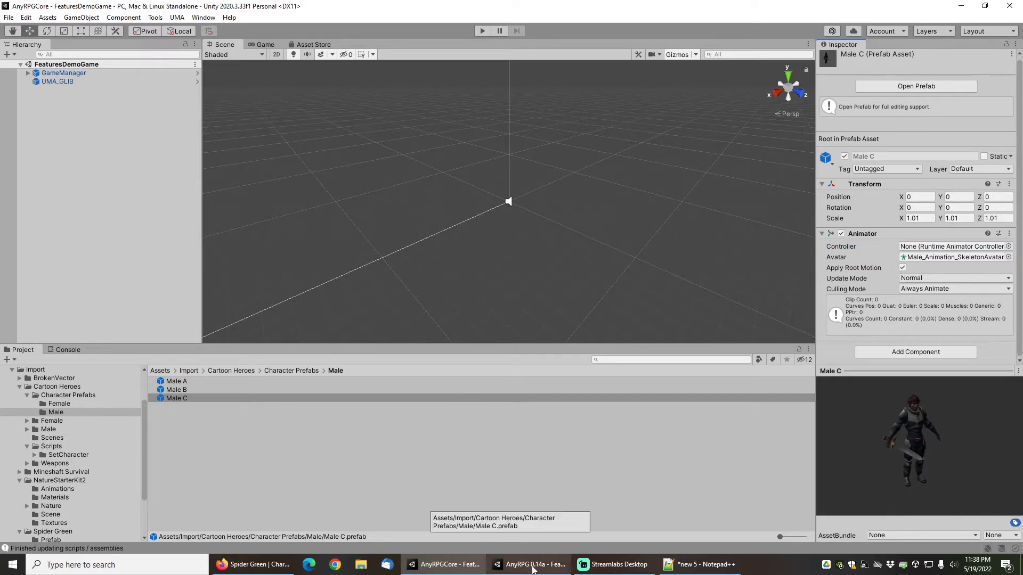
Switch to the Unity editor window with the AnyRPG 0.14a project.
mouse_move(532, 569)
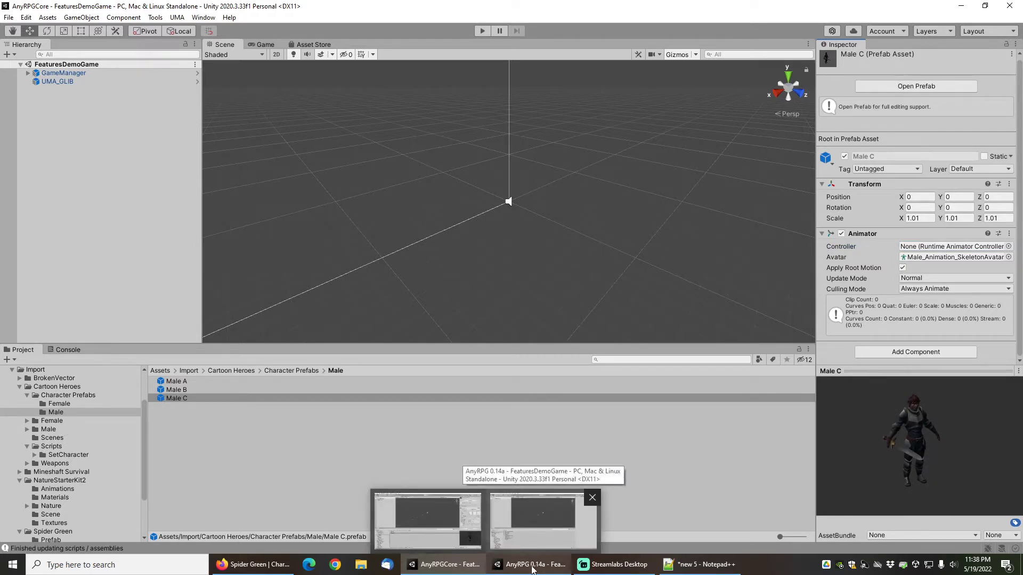
left_click(532, 569)
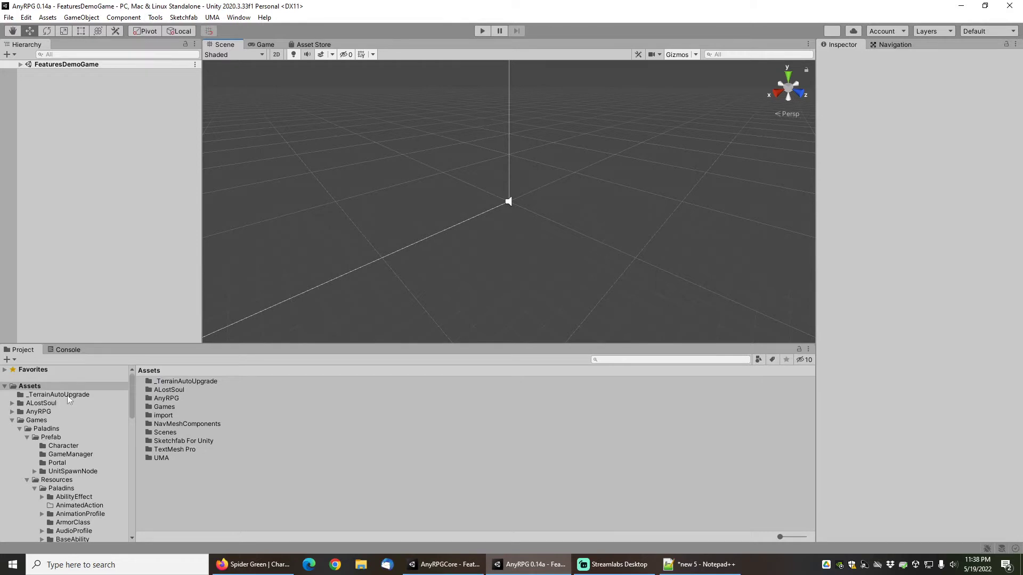
Open AnyRPG's New Game Wizard and set the game name to Paladins.
left_click(156, 18)
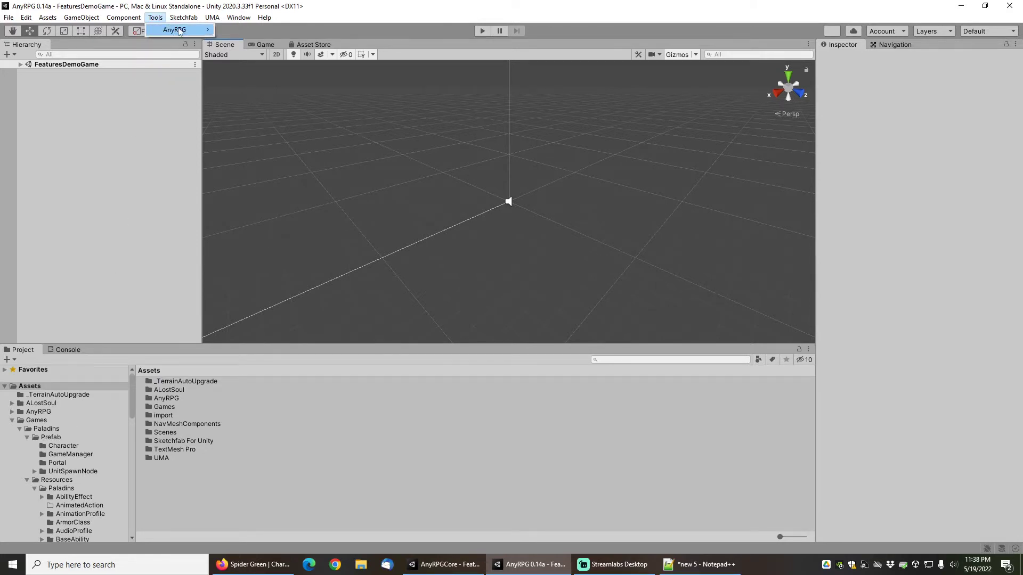
mouse_move(180, 31)
mouse_move(270, 73)
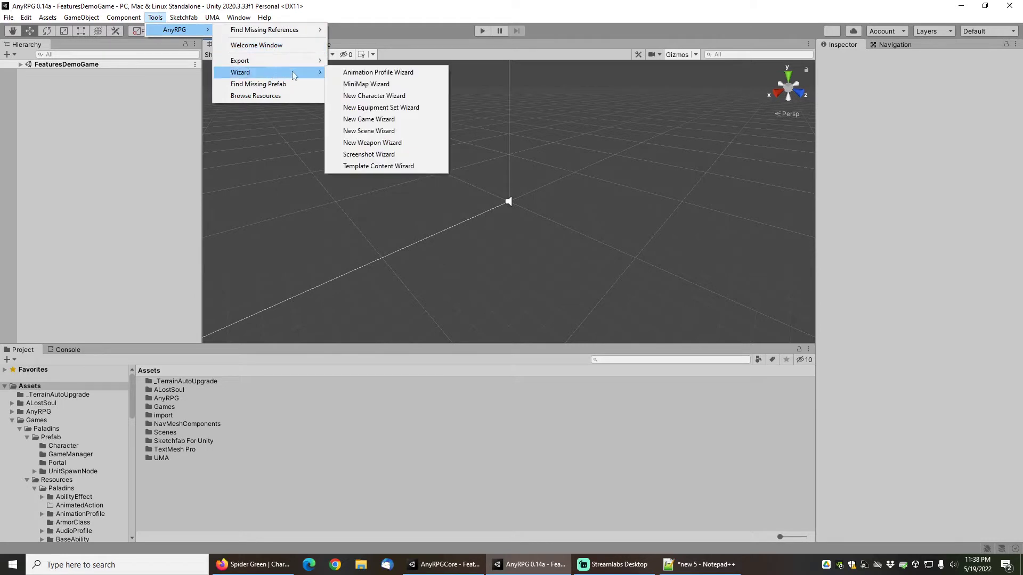
left_click(383, 120)
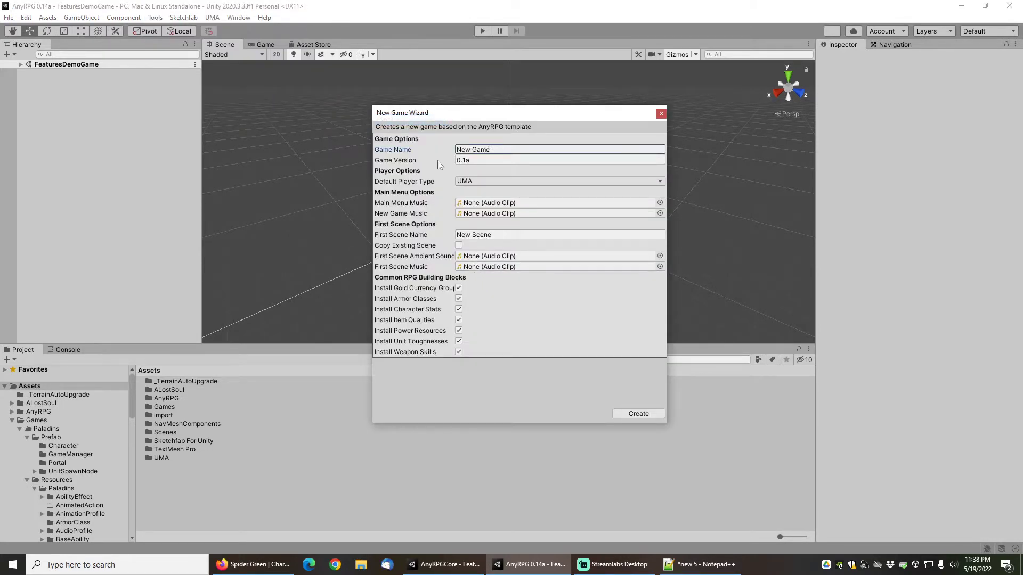
type("Paladins")
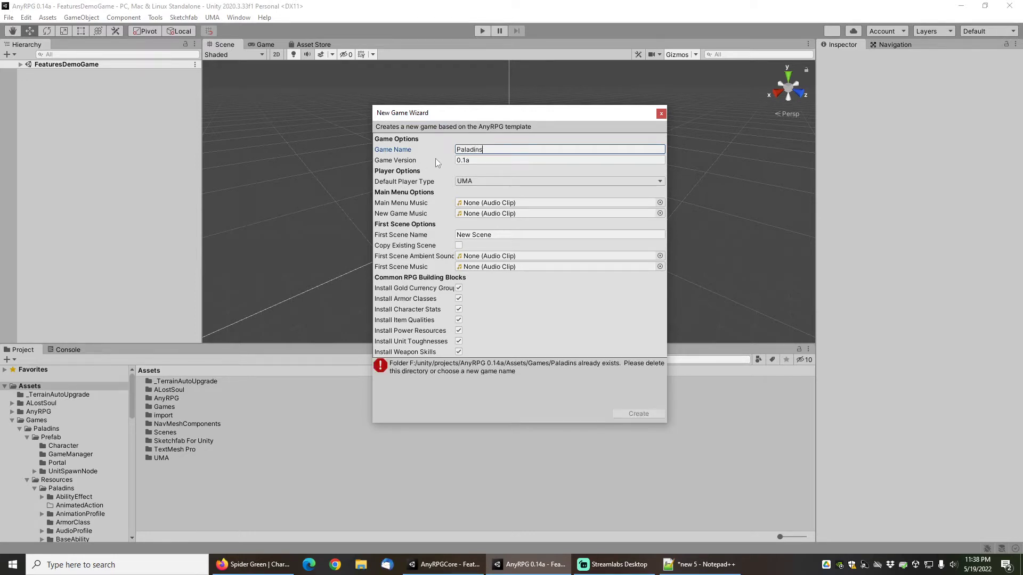
Enable Copy Existing Scene in the New Game Wizard and assign NatureStarterKit2's Demo scene as the existing scene.
left_click(459, 246)
left_click(460, 247)
scroll(63, 481, "down", 10)
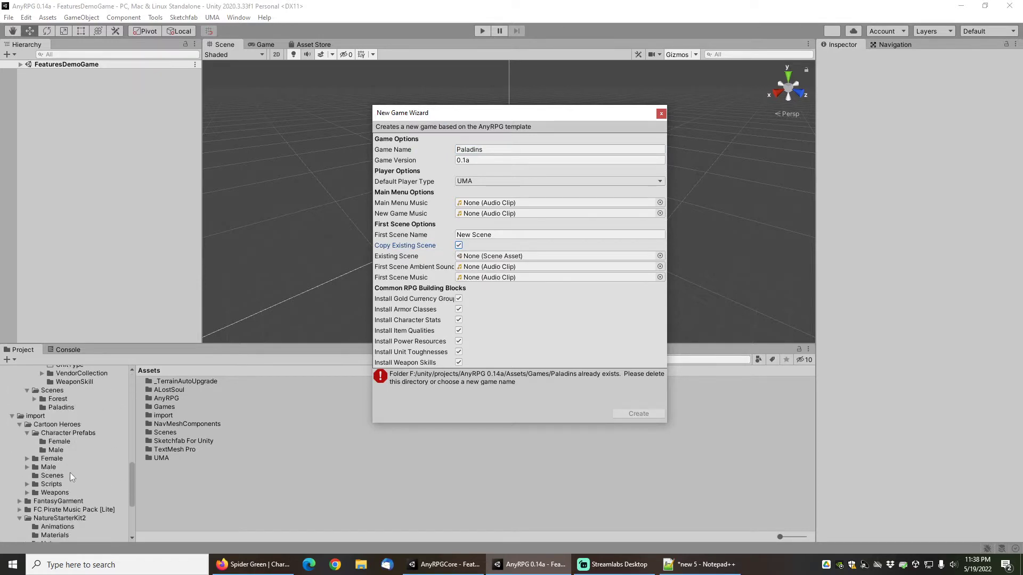
scroll(70, 472, "down", 3)
left_click(61, 456)
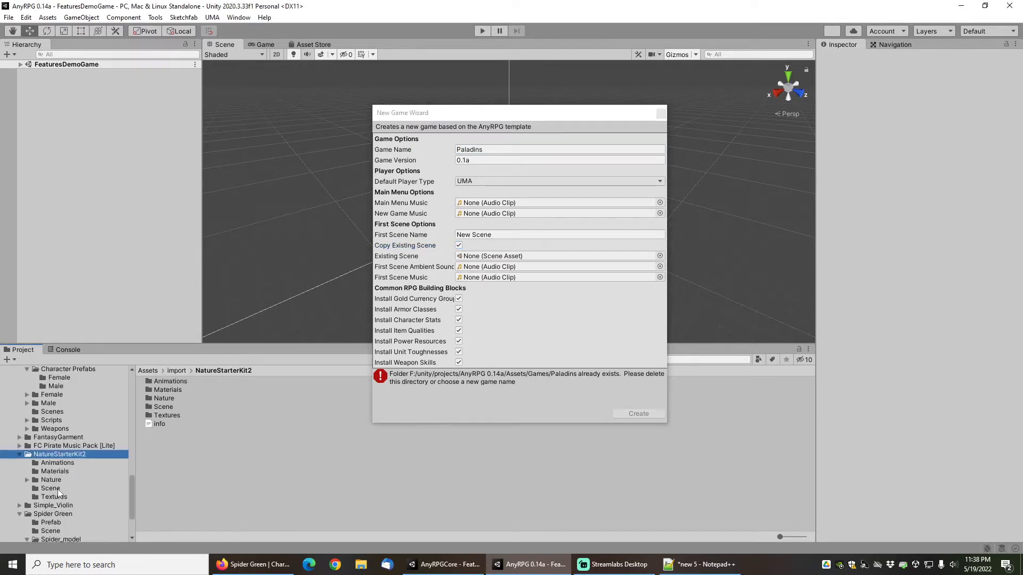
left_click(51, 488)
left_click_drag(168, 384, 488, 265)
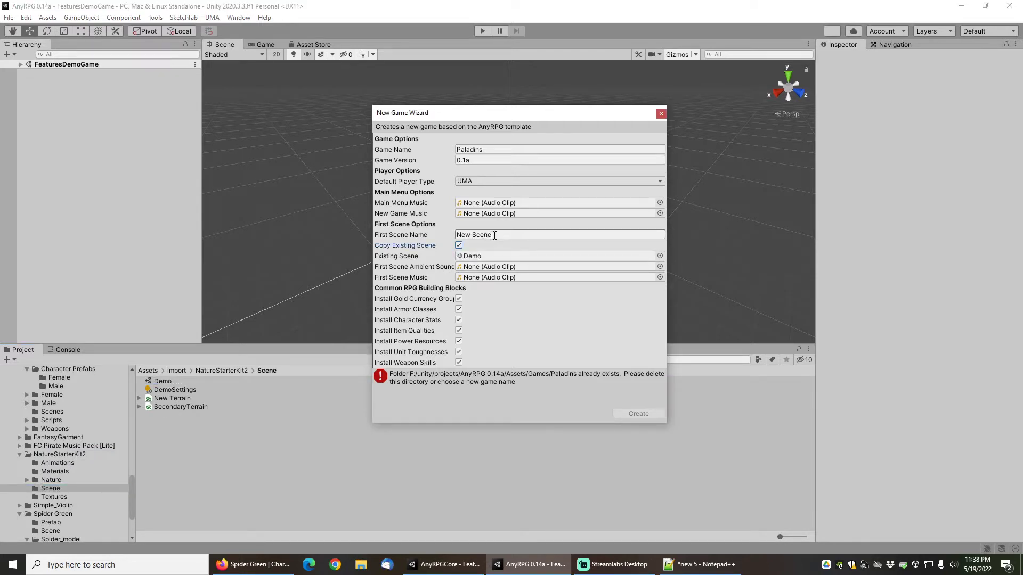
Enter Forest as the first scene name, then close the New Game Wizard without creating the game.
left_click(504, 235)
type("Forest")
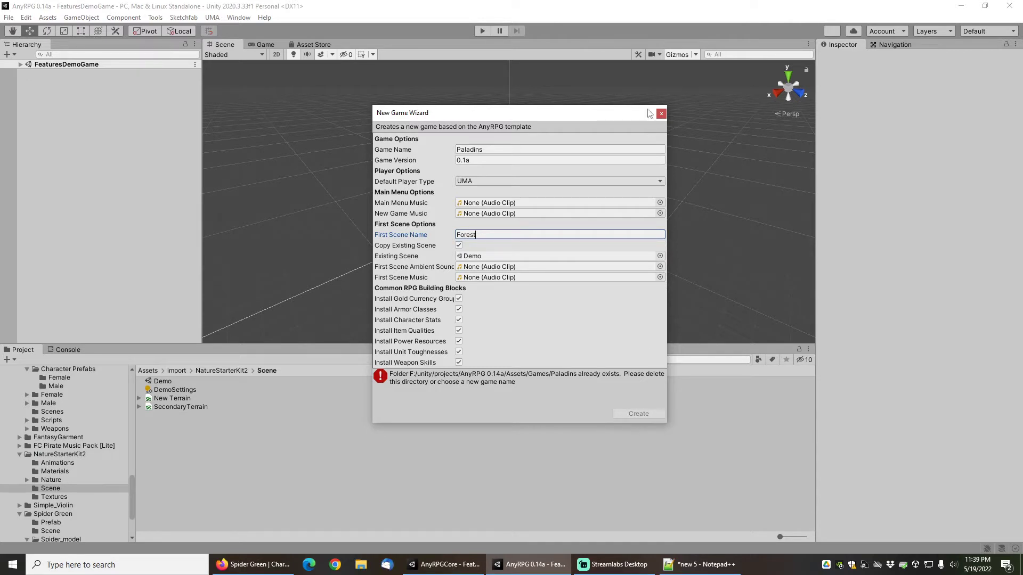
left_click(661, 113)
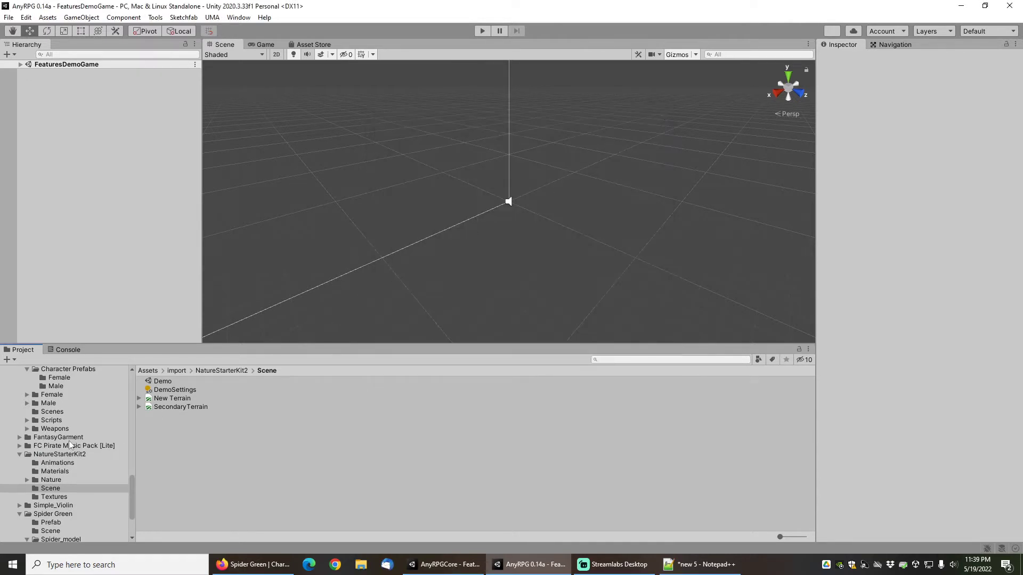
Open AnyRPG's Template Content Wizard and set its Scriptable Content list to 6 entries.
left_click(152, 19)
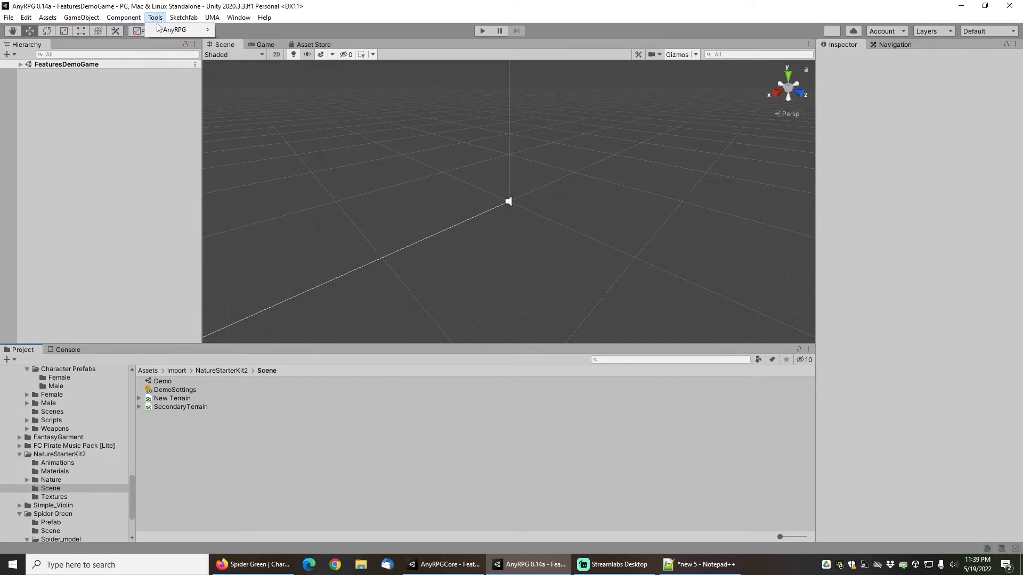
mouse_move(160, 30)
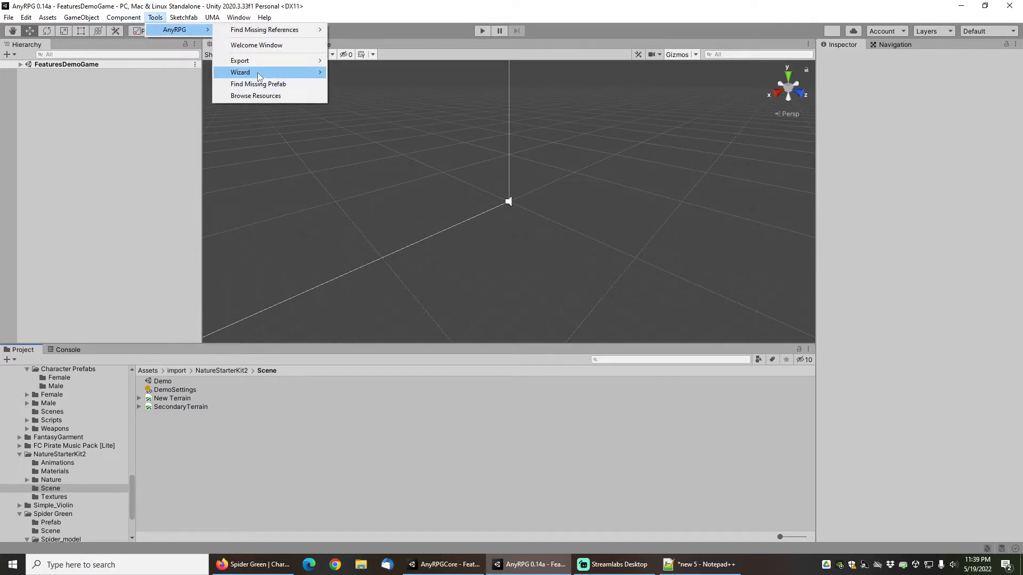
mouse_move(260, 77)
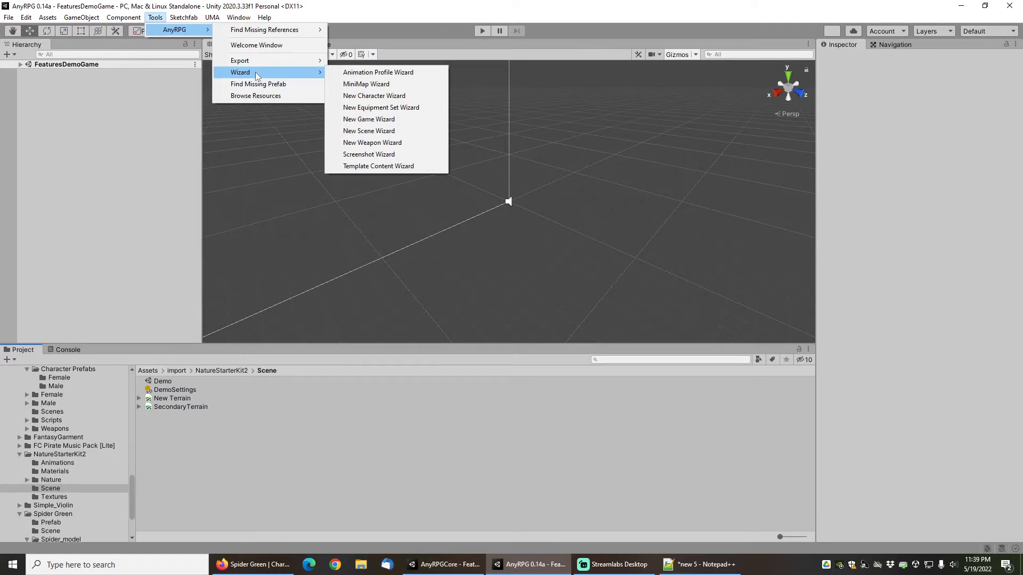
left_click(380, 166)
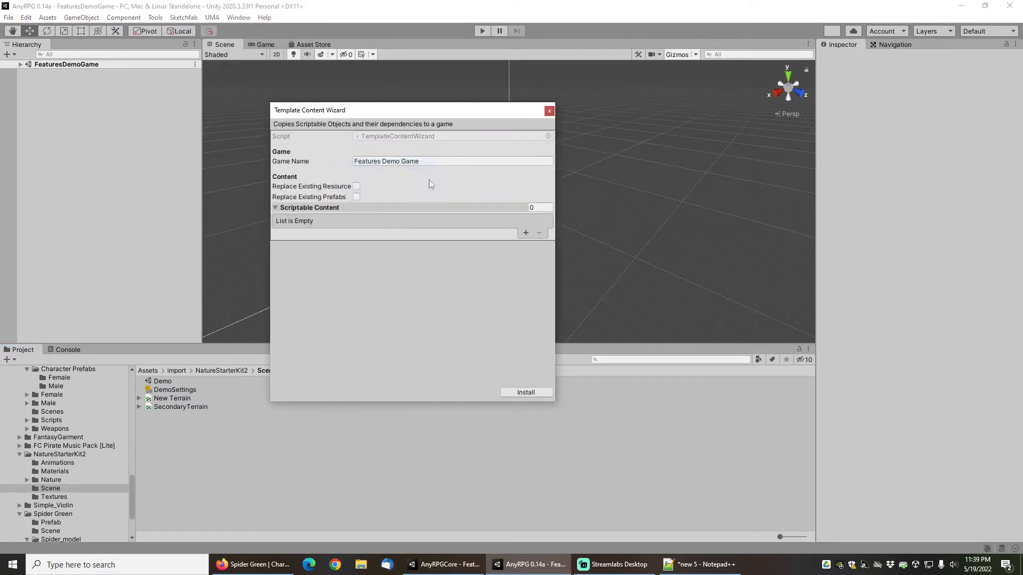
left_click(523, 234)
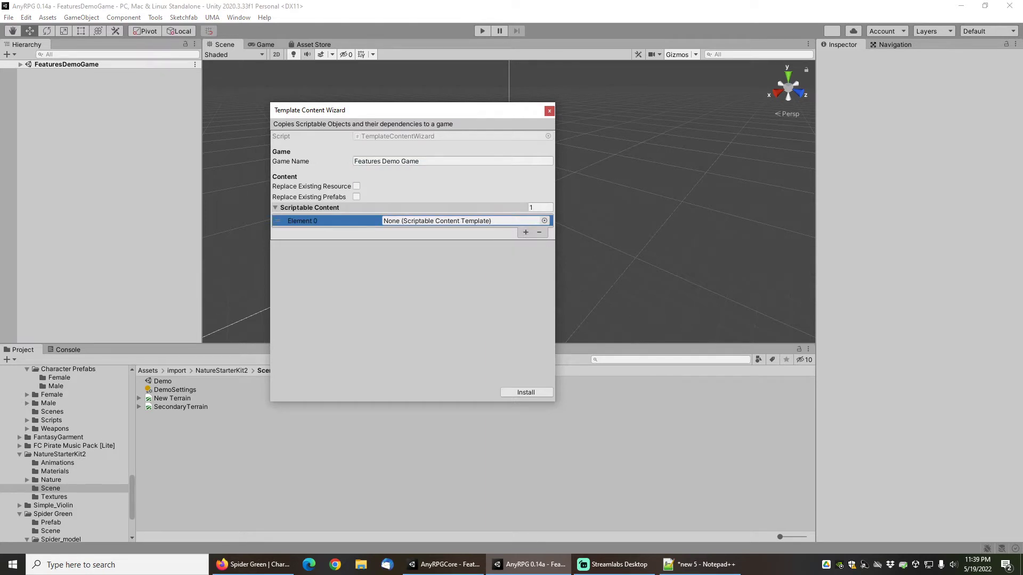
left_click(540, 207)
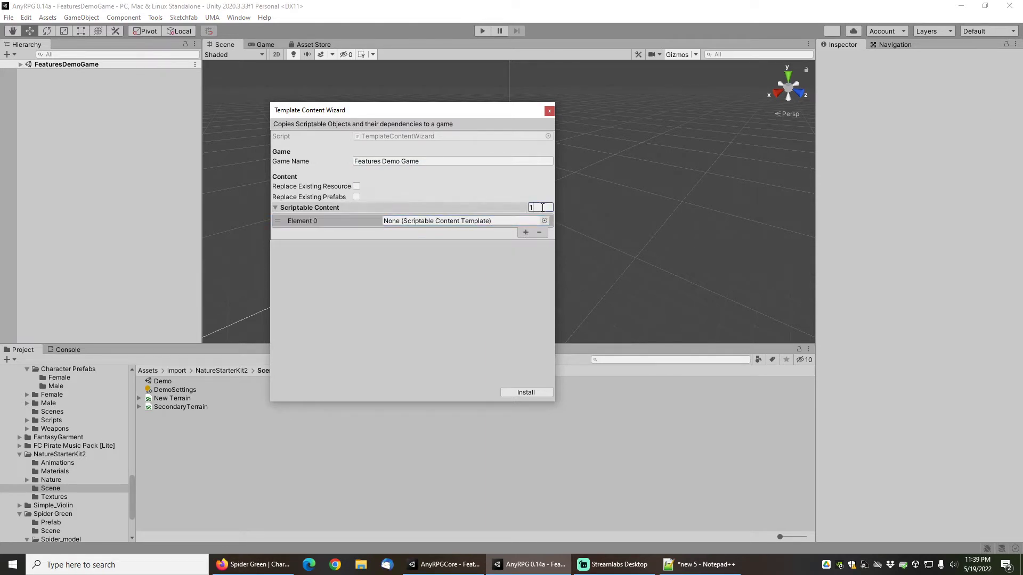
type("6")
key("Return")
Assign WarriorCharacterClassTemplatePackage to Element 0 and PriestCharacterClassTemplatePackage to Element 1 of the Scriptable Content list.
left_click(544, 221)
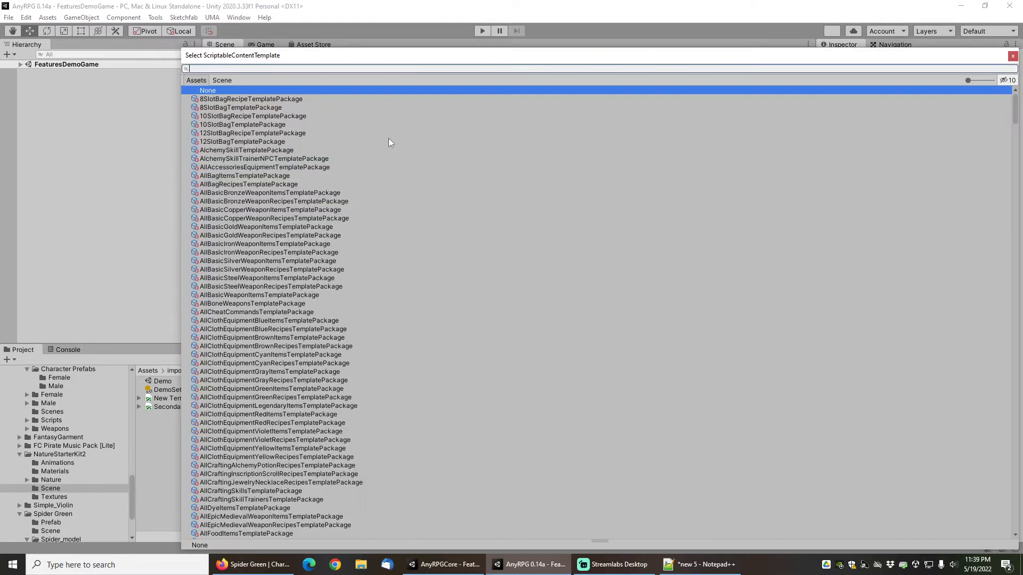
type("warrior")
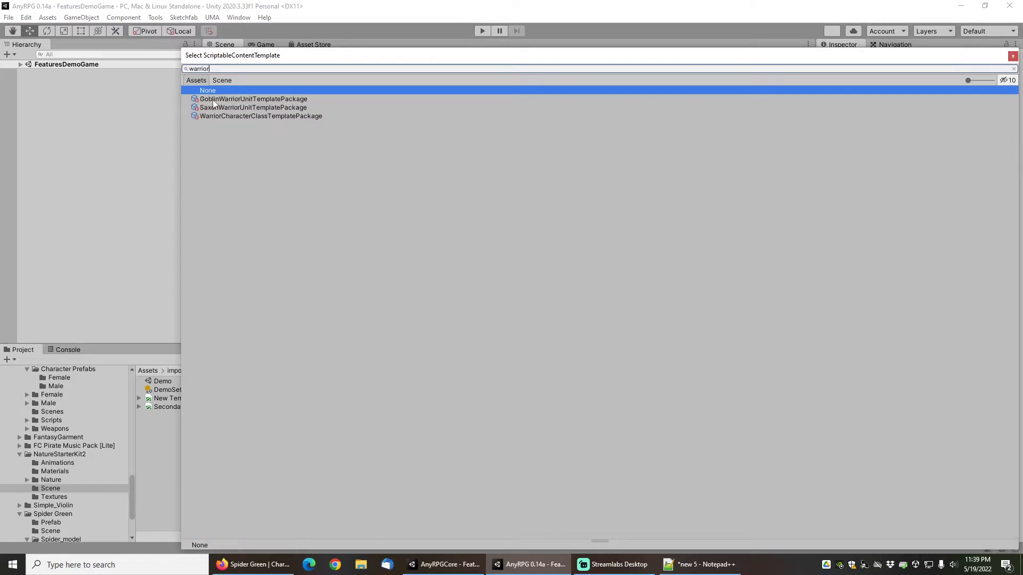
double_click(228, 117)
left_click(545, 231)
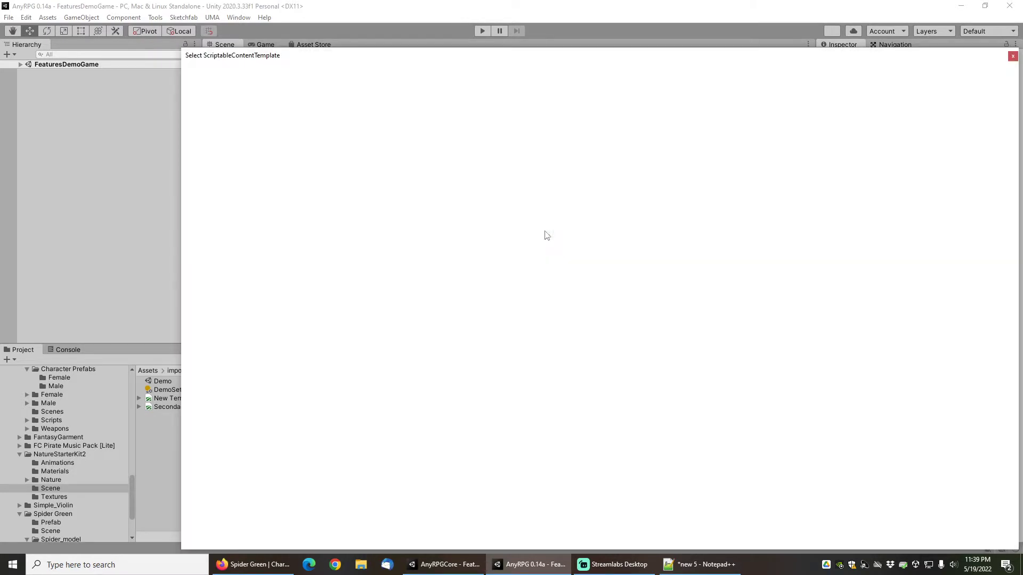
type("priest")
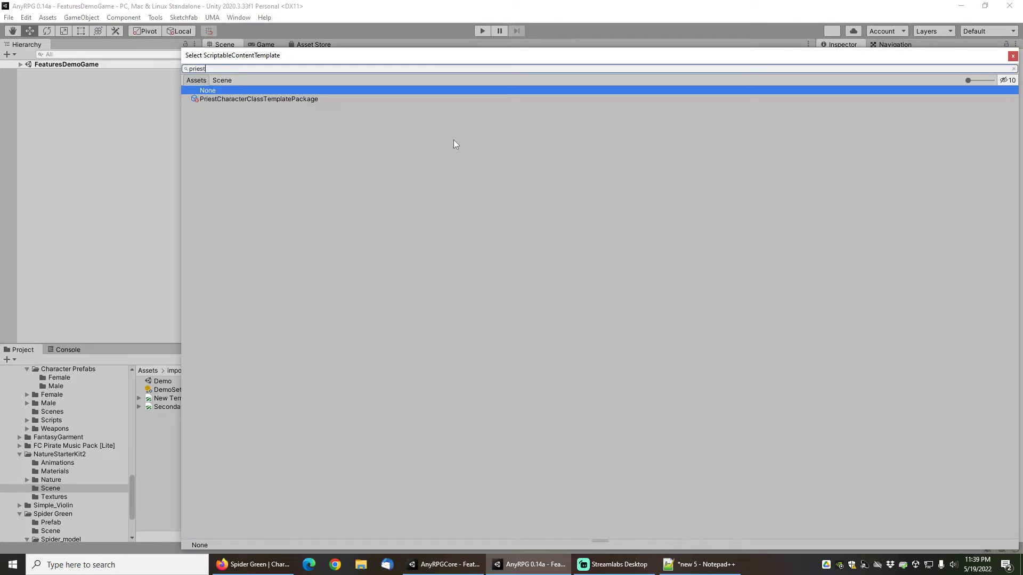
left_click(271, 99)
double_click(269, 99)
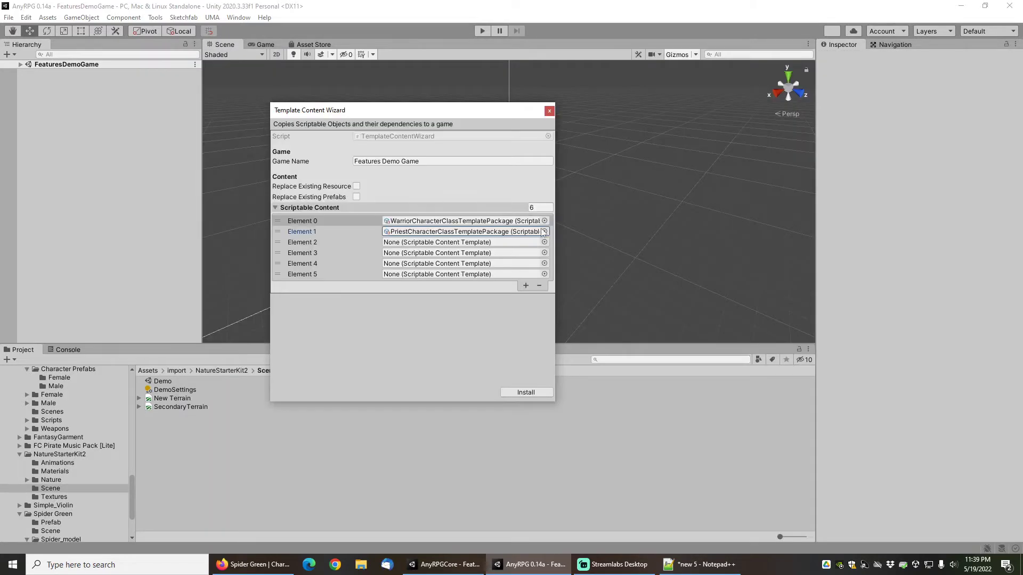
Assign KnightClassSpecializationTemplatePackage to Element 2 and EnemyFactionTemplatePackage to Element 3 of the Scriptable Content list.
left_click(546, 242)
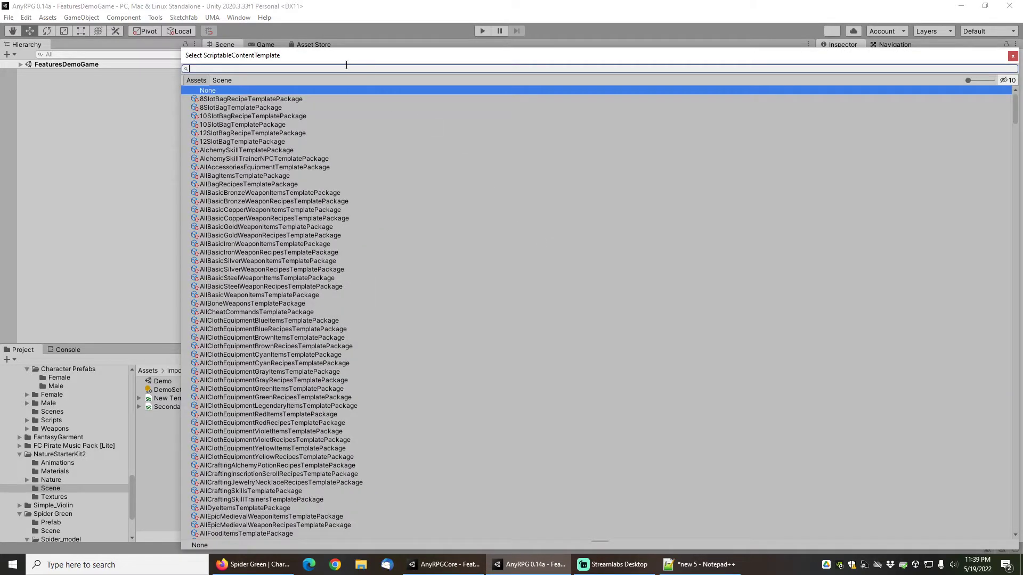
type("knight")
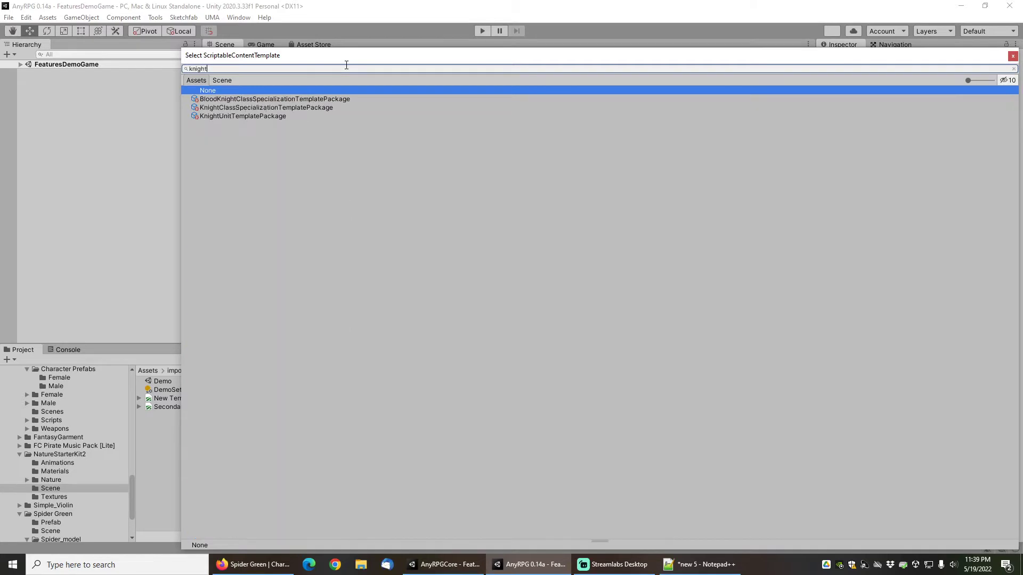
double_click(304, 108)
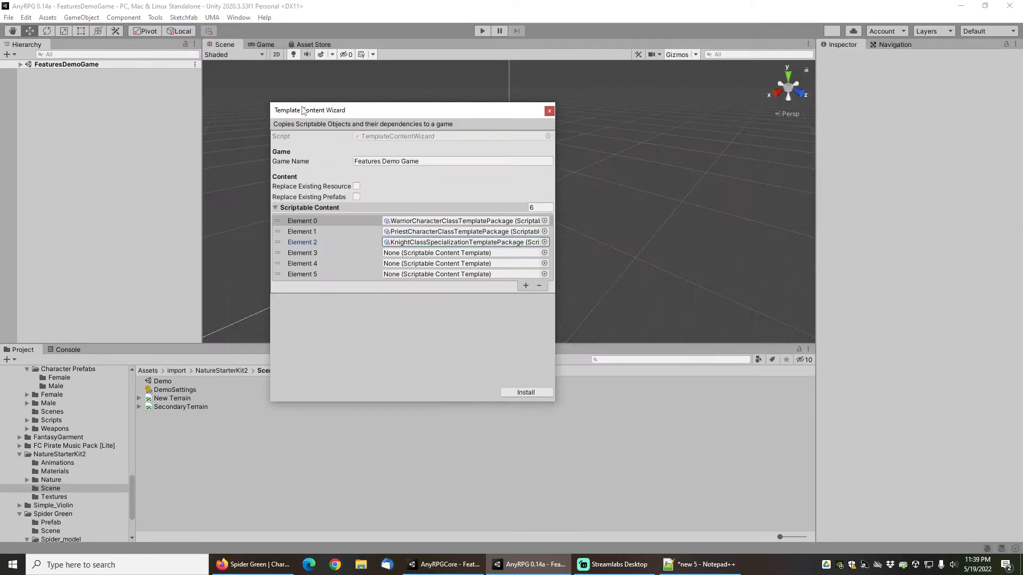
left_click(544, 253)
type("enemy")
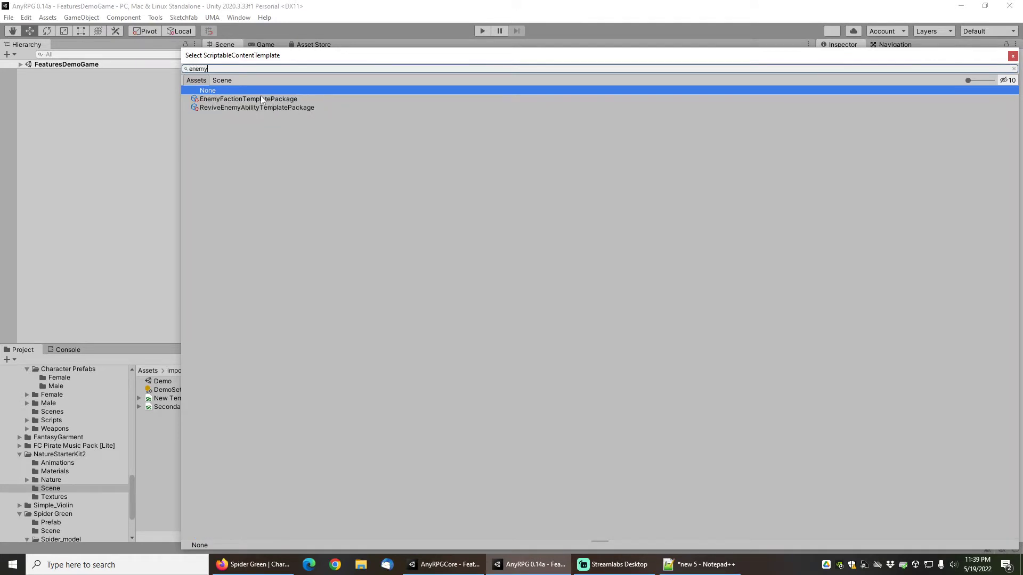
double_click(261, 98)
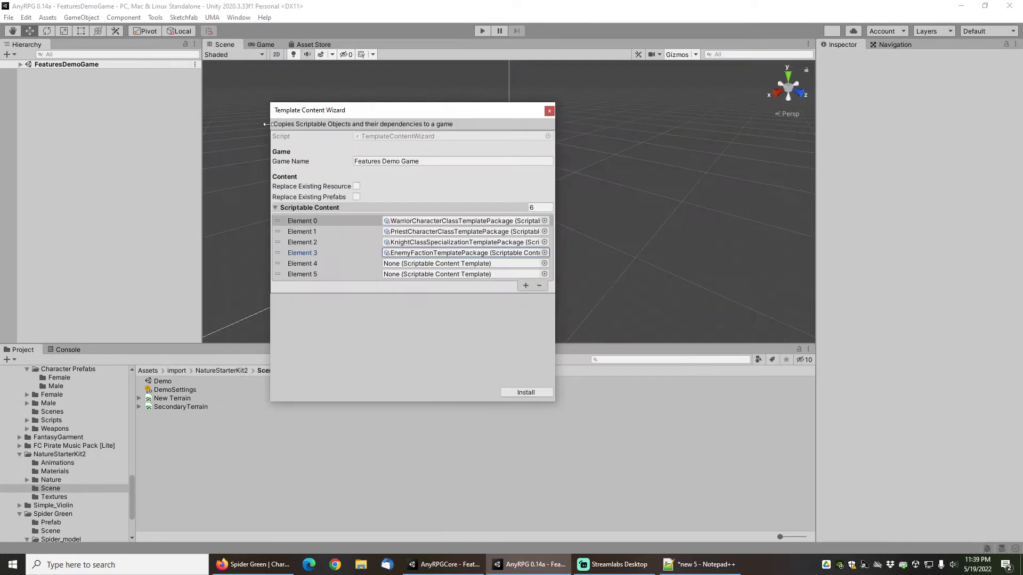
Assign YellowWingsAbilityTemplatePackage to Element 4 and GoldPlateArmorTemplatePackage to Element 5, and close the Template Content Wizard without installing.
left_click(544, 260)
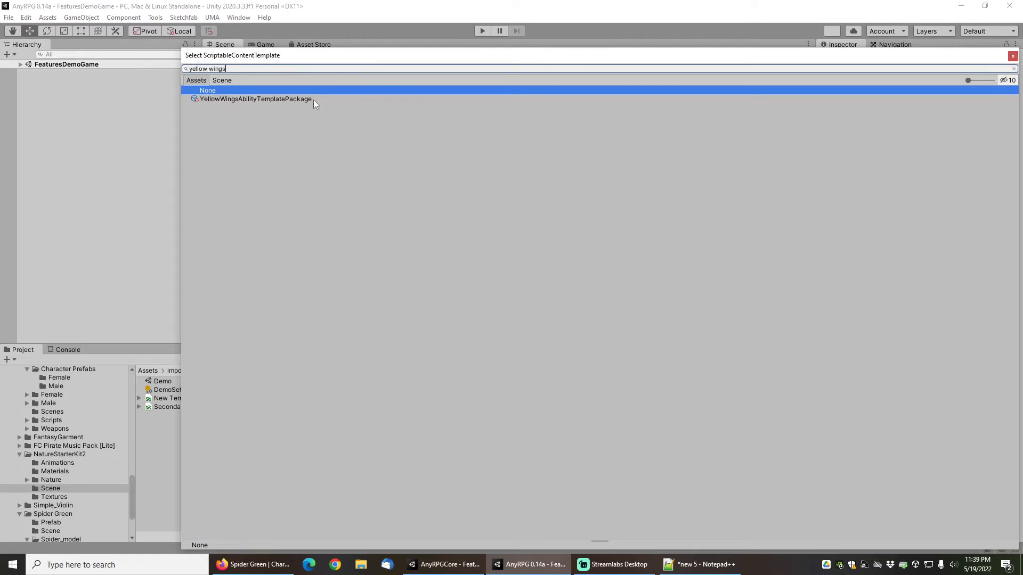
double_click(292, 99)
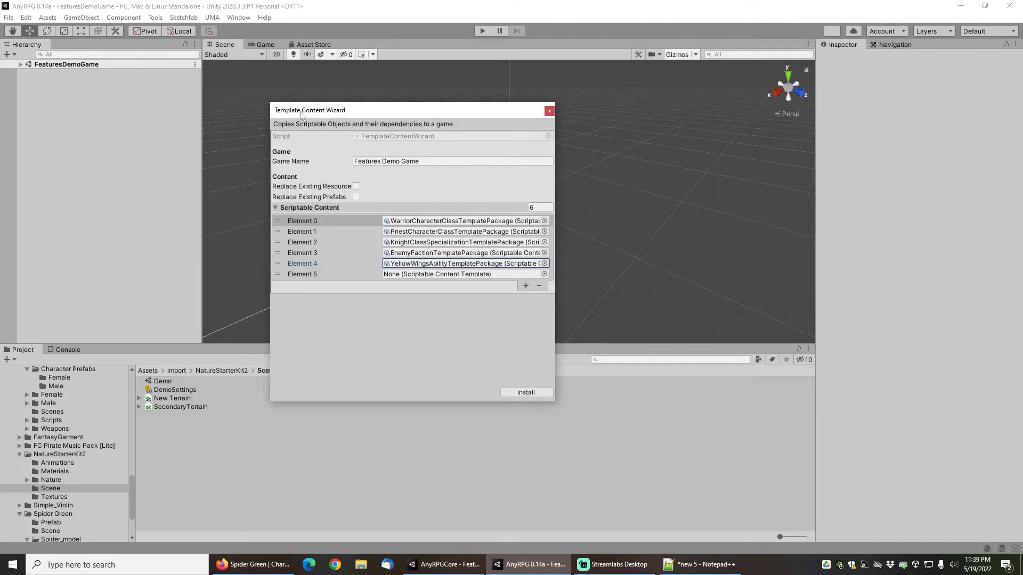
left_click(544, 273)
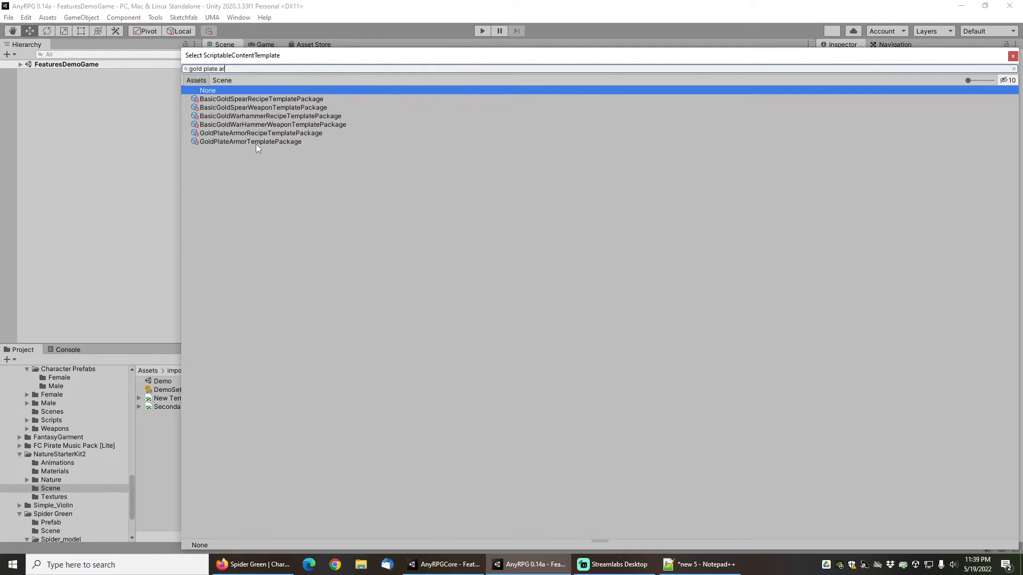
double_click(255, 142)
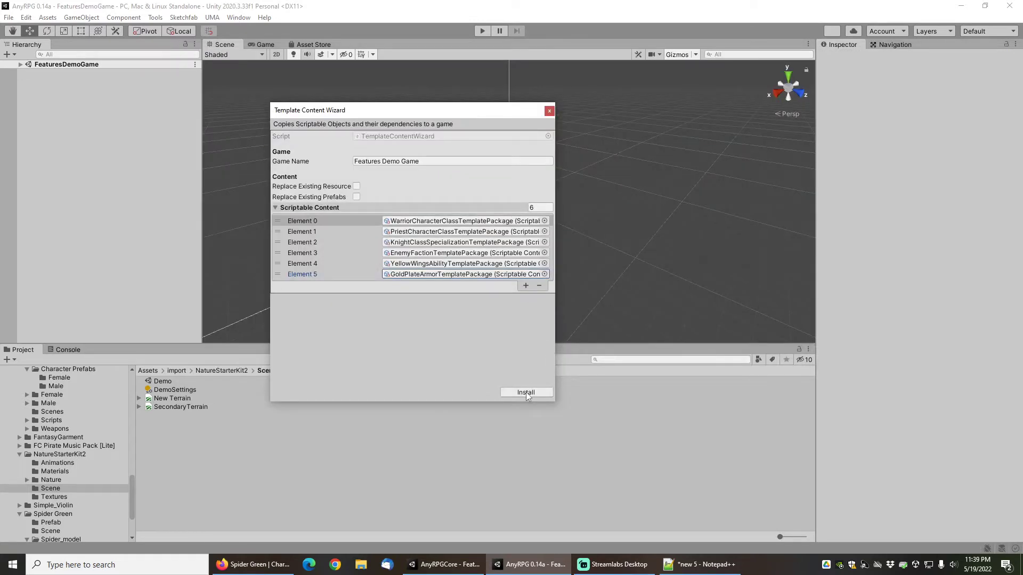
left_click(549, 111)
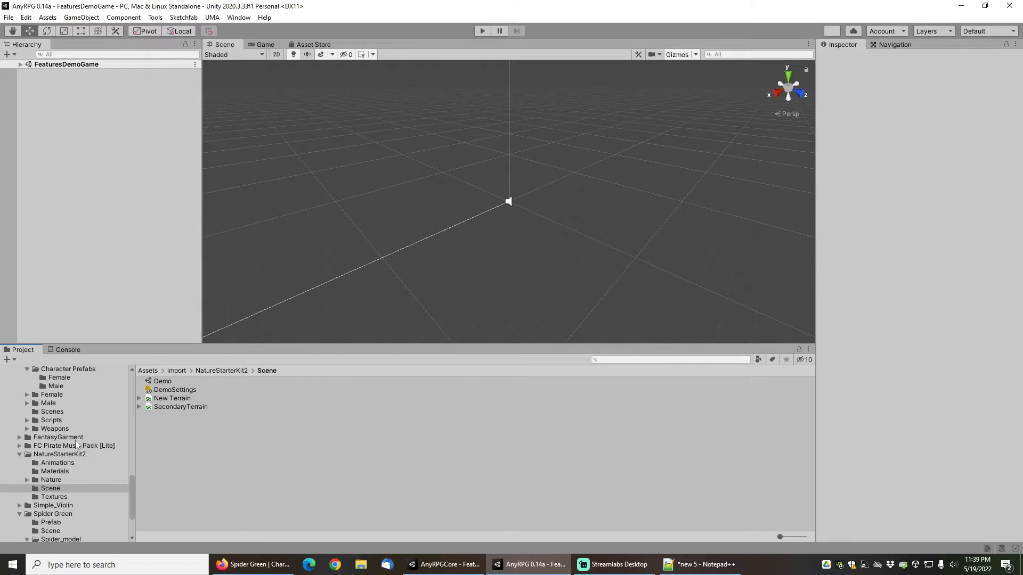
Open the Forest scene from the Paladins game's Scenes/Forest folder.
scroll(76, 440, "up", 1)
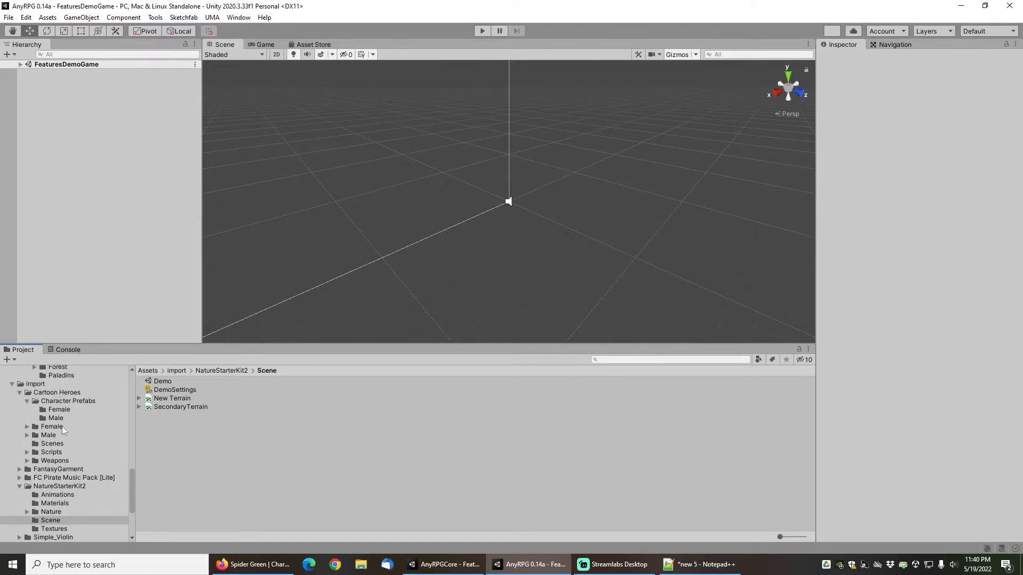
scroll(78, 445, "up", 5)
scroll(78, 446, "up", 9)
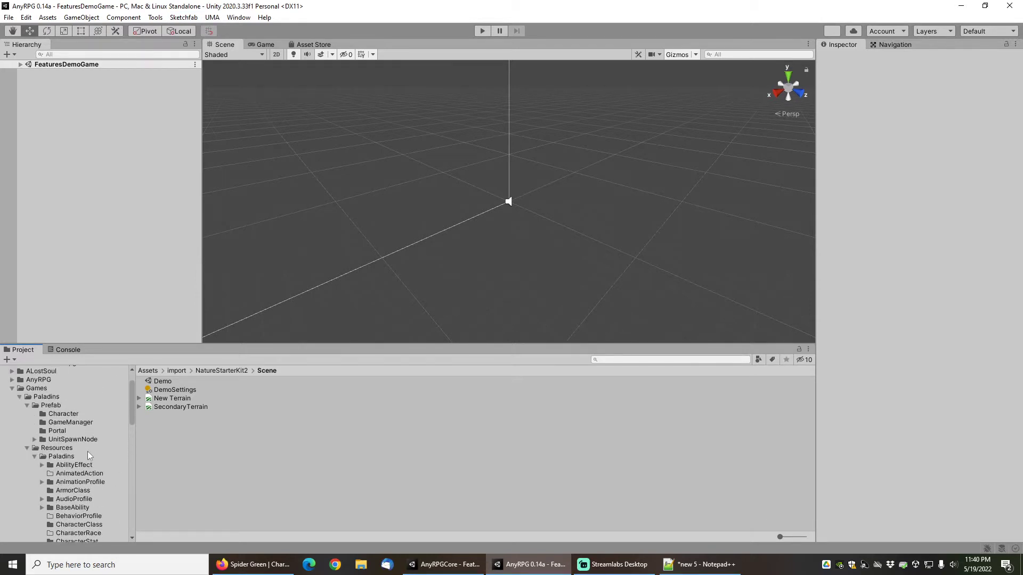
scroll(88, 452, "down", 8)
scroll(87, 451, "down", 3)
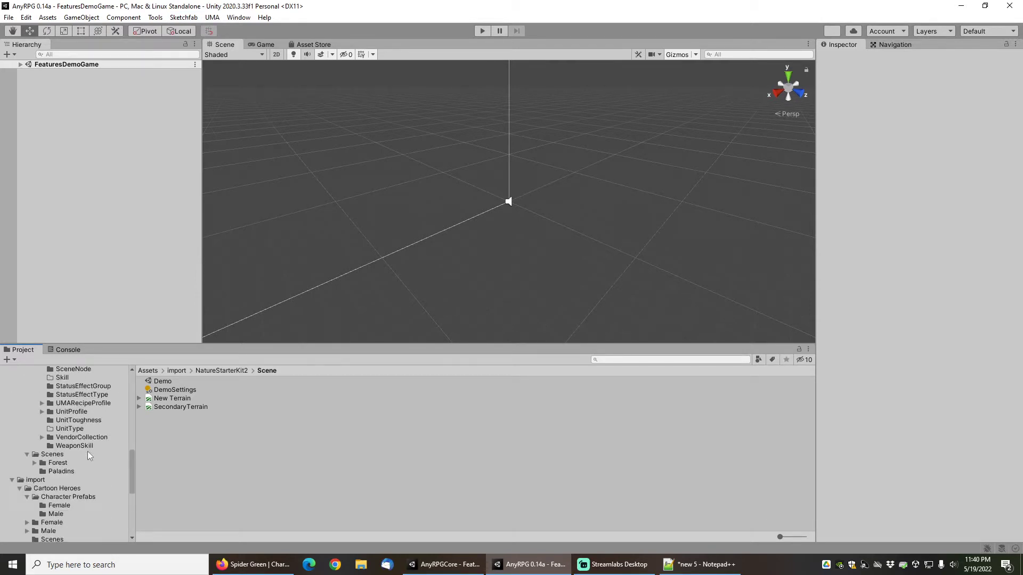
left_click(58, 463)
double_click(156, 390)
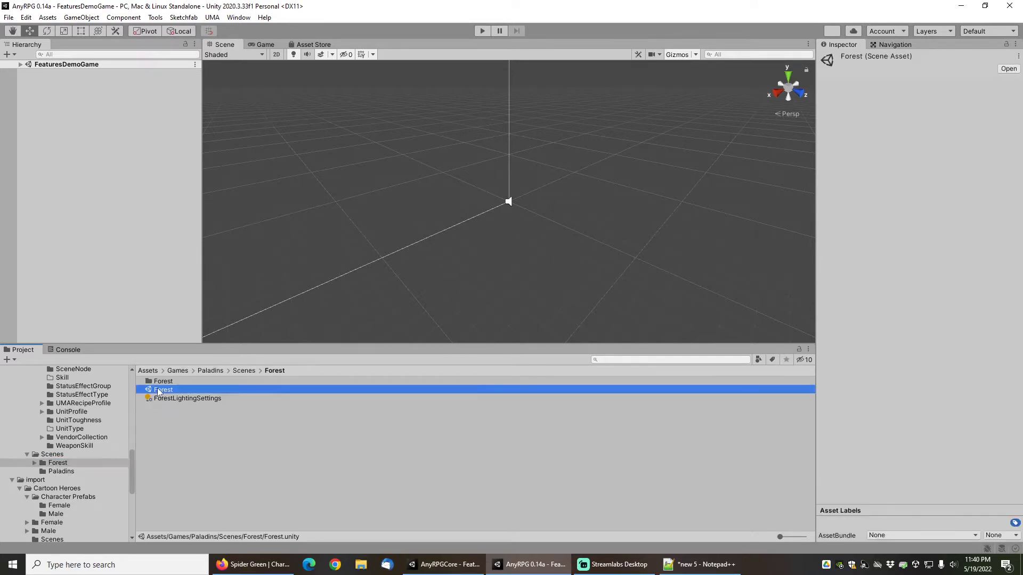
In the New Character Wizard, assign Spider Green's SPIDER prefab as the model, enable Create Unit Spawn Node, and close the wizard without creating the character.
left_click(156, 18)
mouse_move(170, 31)
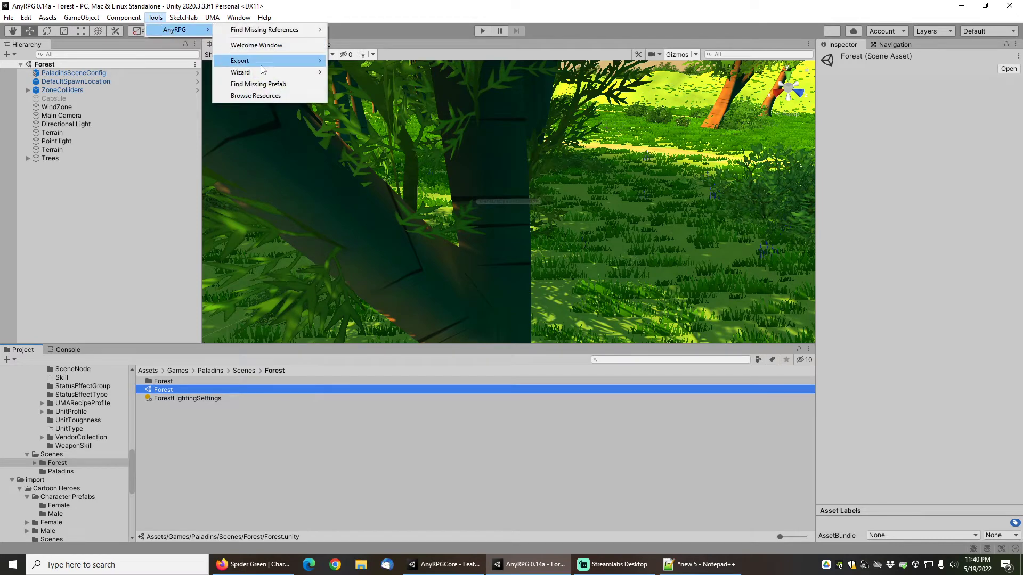
mouse_move(262, 73)
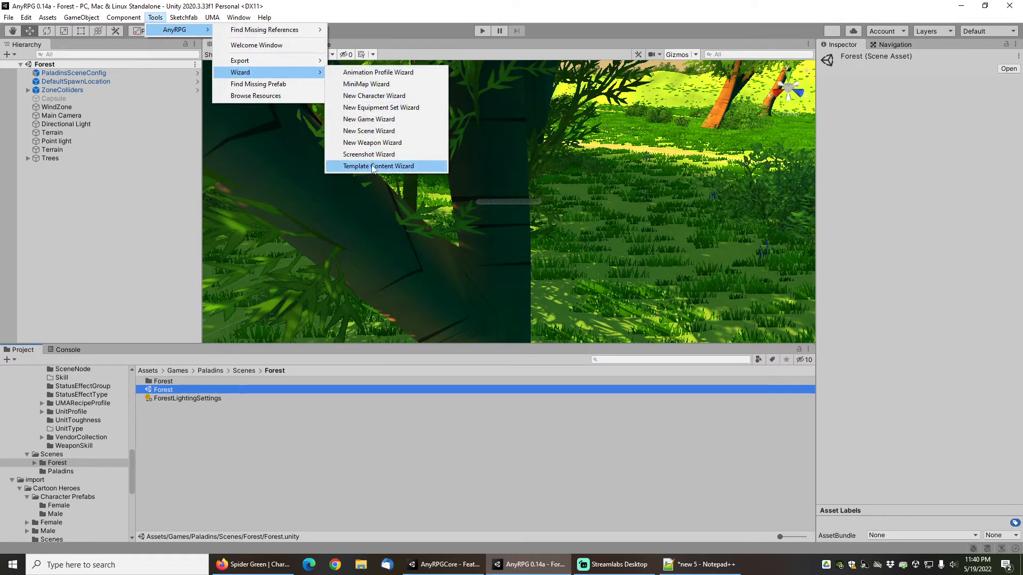
left_click(369, 96)
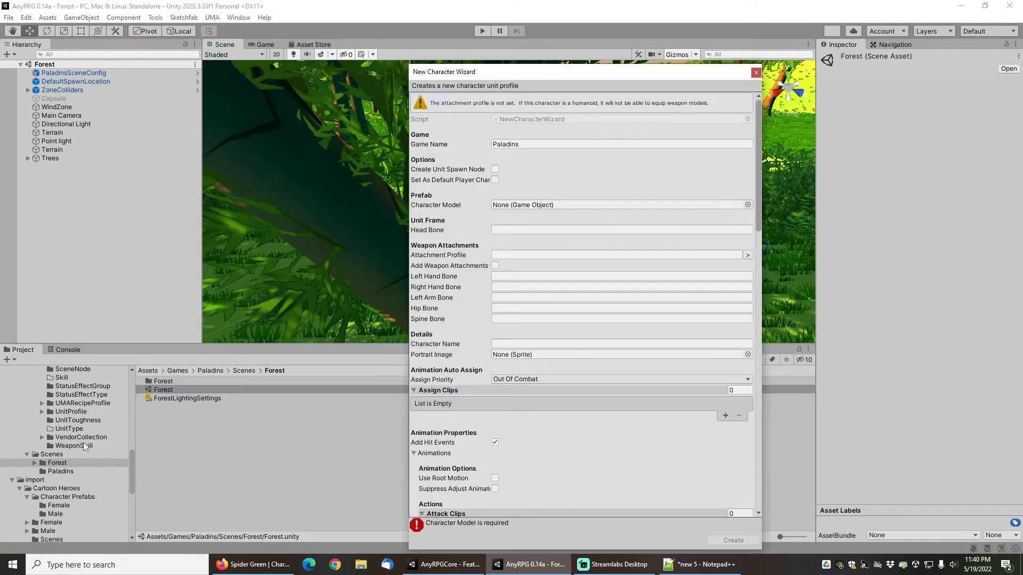
scroll(87, 460, "down", 6)
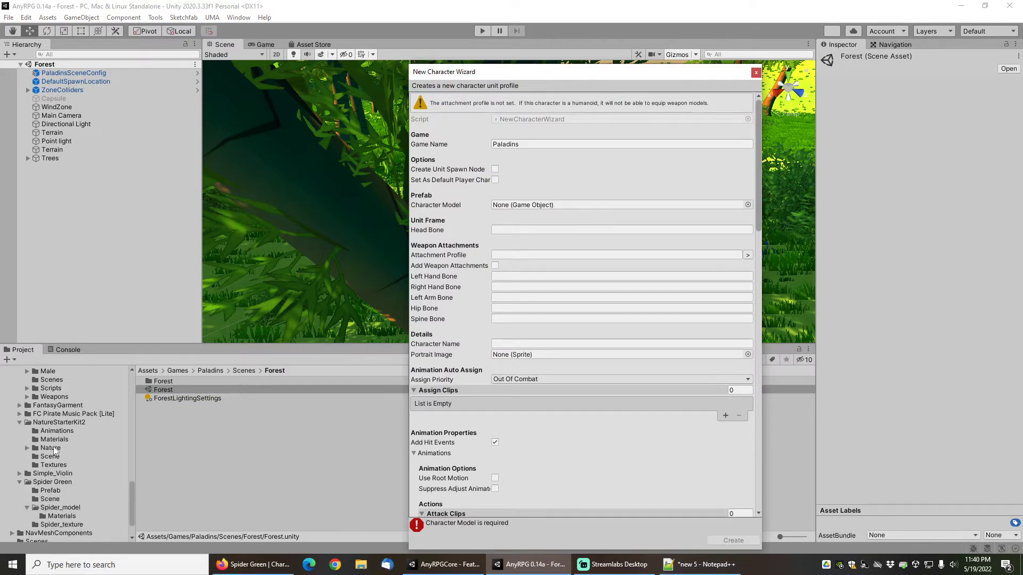
left_click(20, 423)
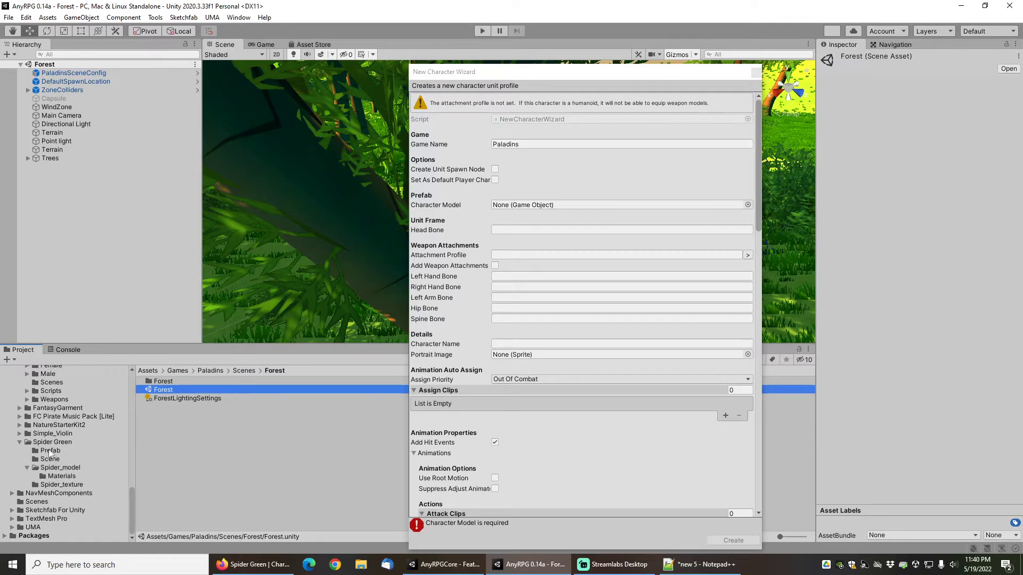
left_click(50, 450)
left_click_drag(164, 381, 523, 201)
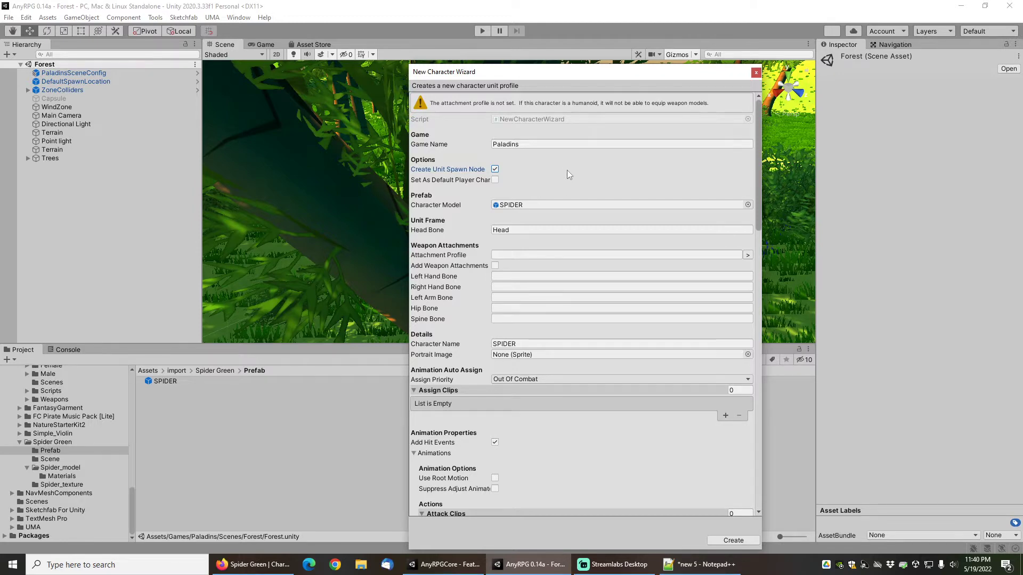
left_click(756, 73)
Reopen the New Character Wizard and assign the Cartoon Heroes Male C prefab as the character model.
left_click(155, 17)
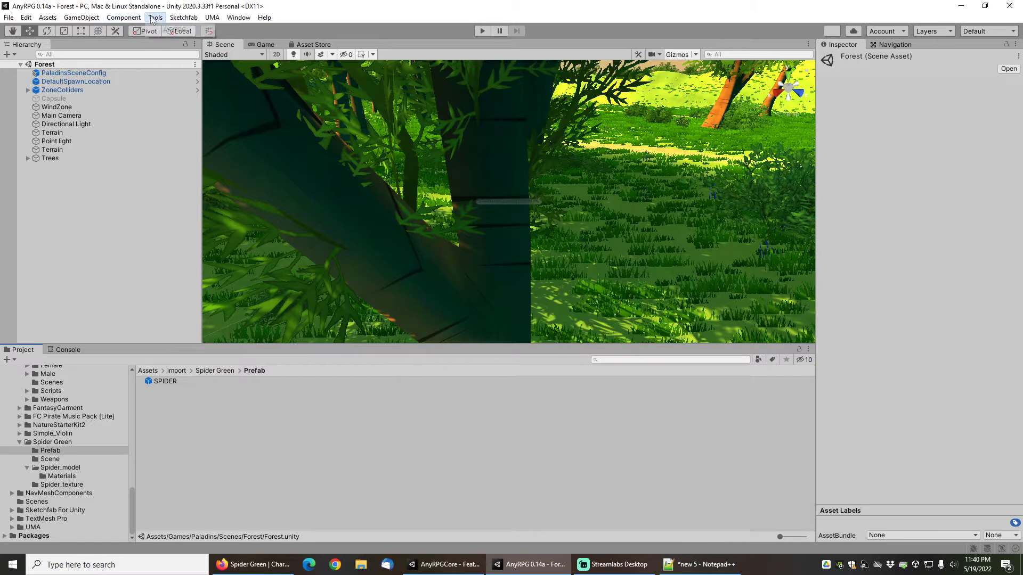
mouse_move(167, 30)
mouse_move(263, 71)
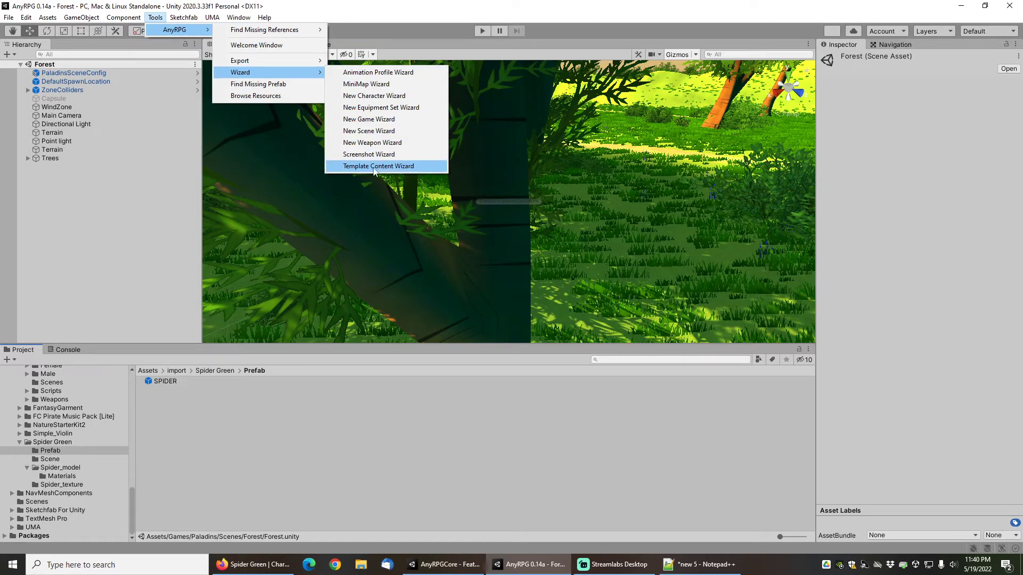
left_click(373, 96)
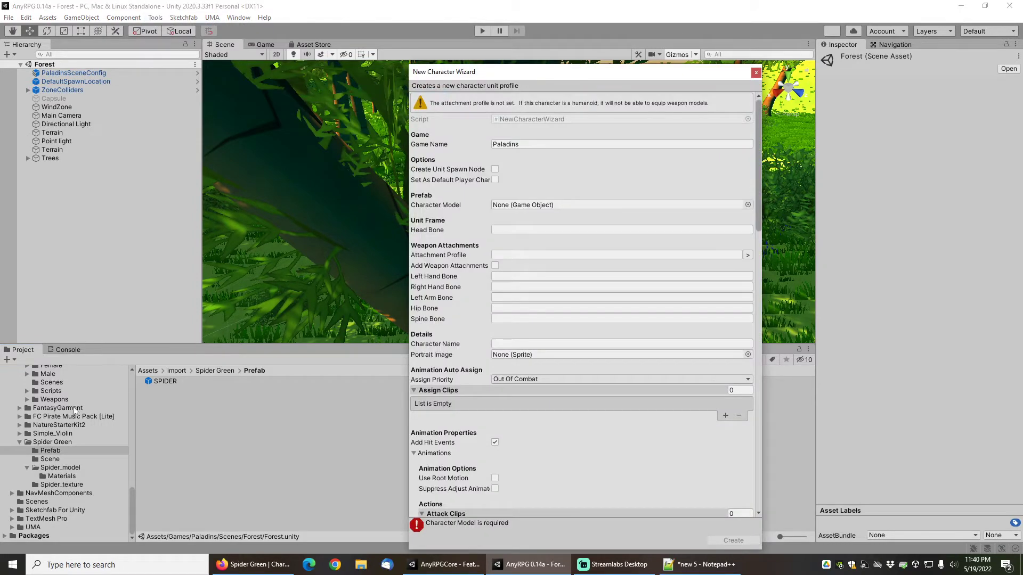
scroll(47, 432, "up", 3)
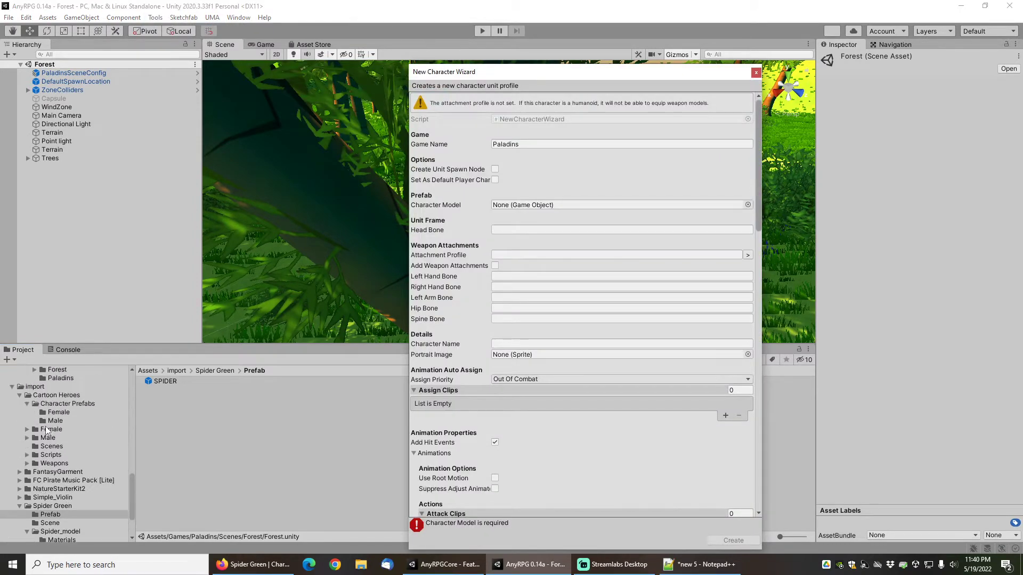
left_click(58, 424)
left_click_drag(164, 398, 526, 207)
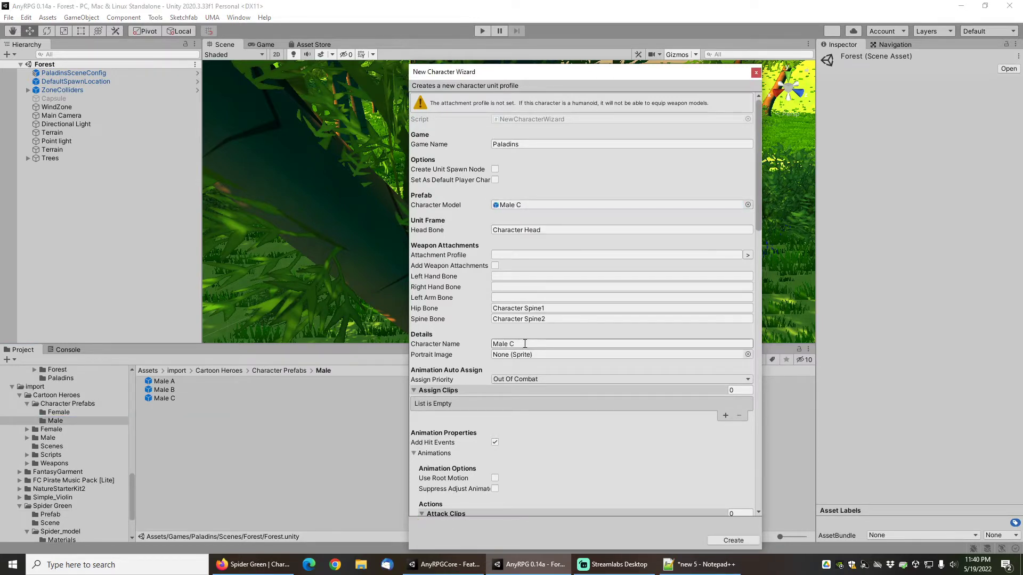
Name the character Paladin, set it as the default player character, and close the wizard without creating it.
left_click(452, 345)
type("Paladin")
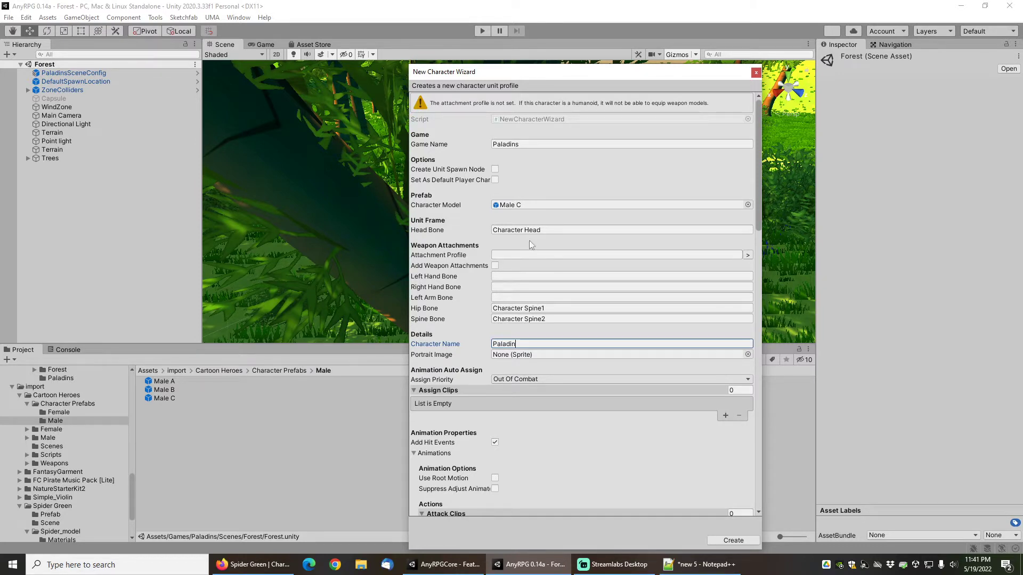
left_click(495, 180)
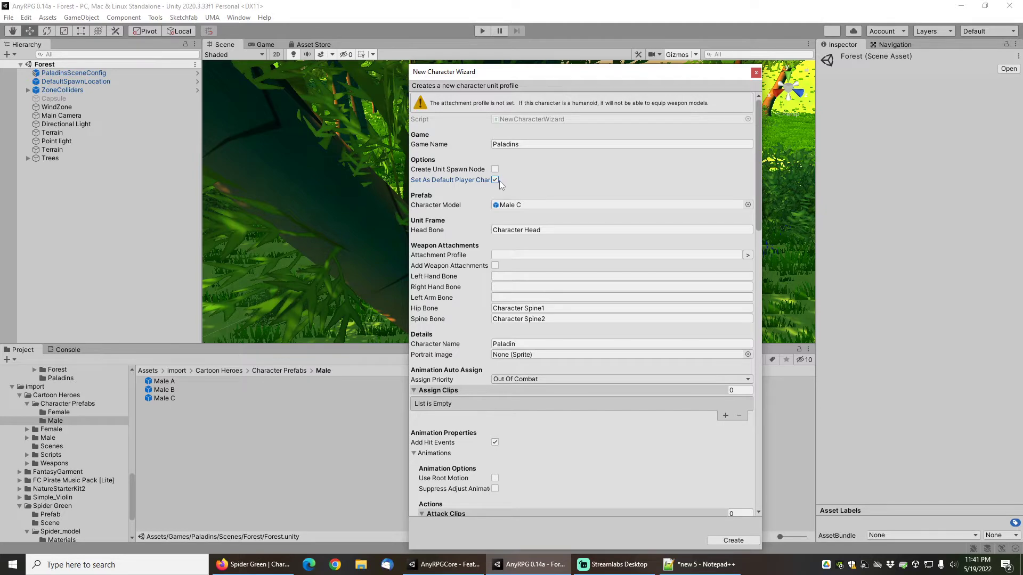
left_click(756, 73)
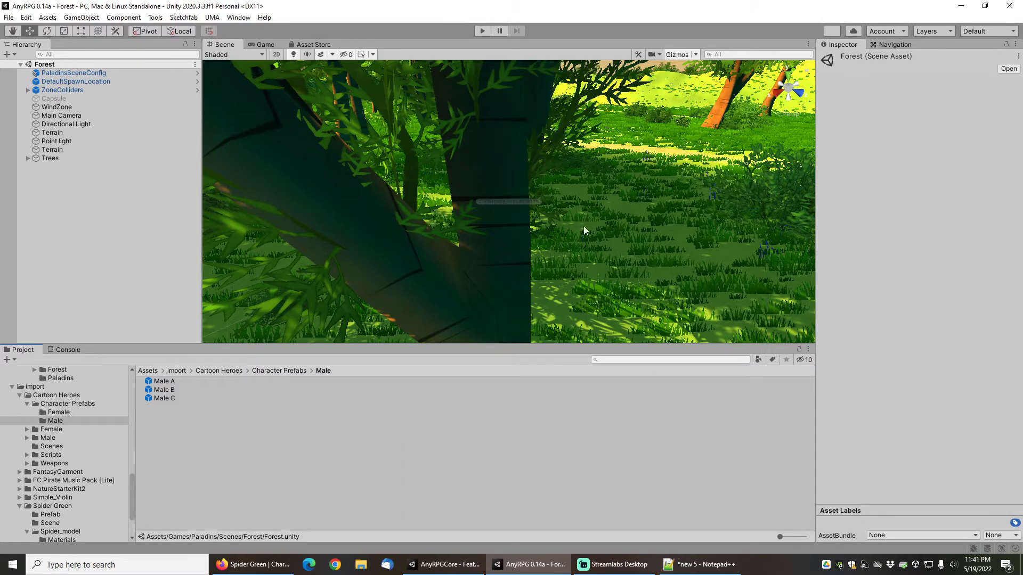
Examine the Forest scene's terrain, trees and dirt paths from several viewpoints.
scroll(619, 219, "down", 10)
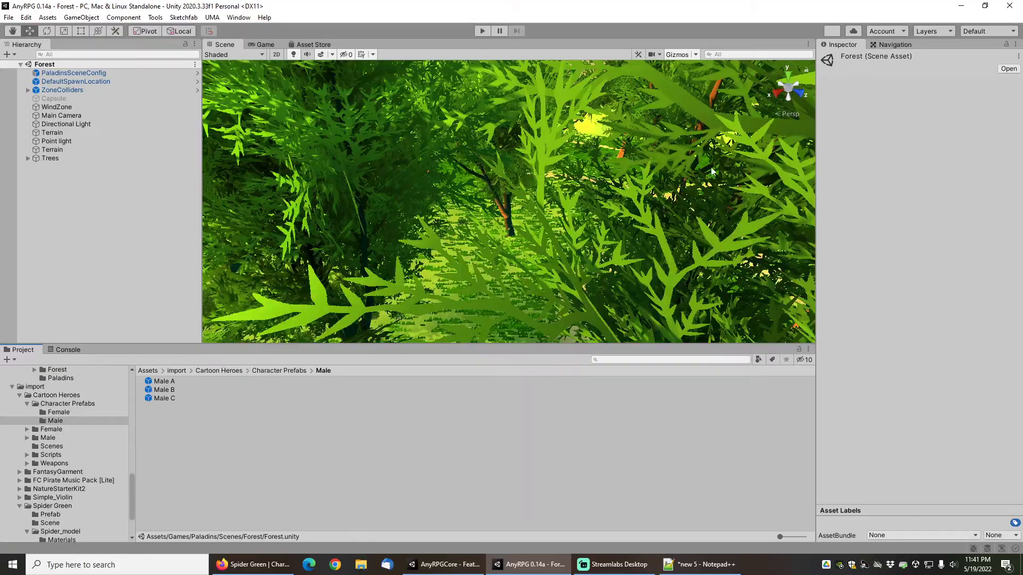
right_click_drag(712, 171, 623, 181)
middle_click_drag(580, 208, 653, 222)
scroll(572, 217, "down", 3)
right_click_drag(572, 217, 514, 241)
scroll(561, 257, "down", 6)
scroll(520, 239, "up", 10)
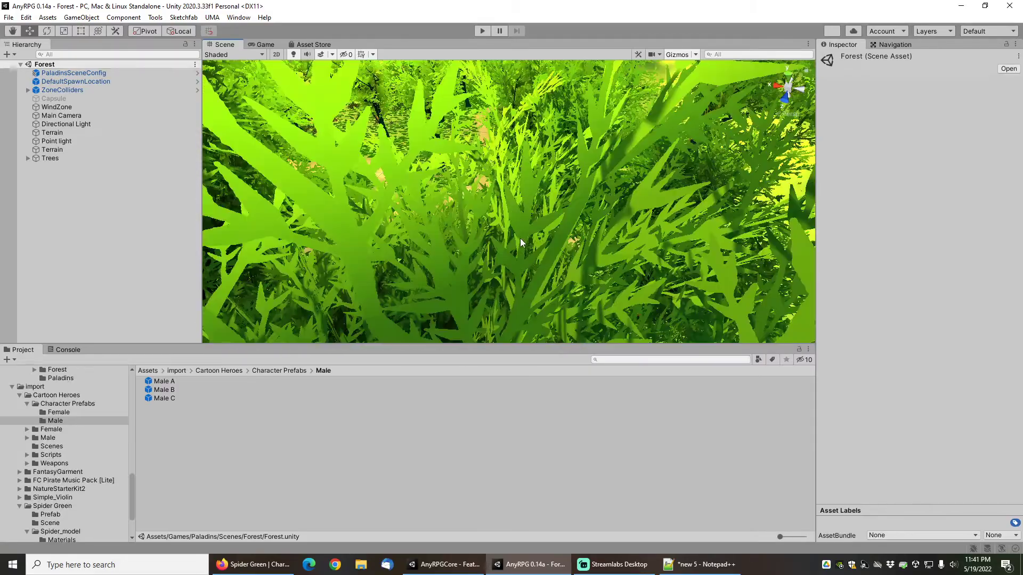
scroll(520, 239, "down", 5)
scroll(542, 238, "up", 3)
right_click_drag(542, 238, 449, 238)
scroll(472, 237, "down", 3)
scroll(476, 226, "up", 3)
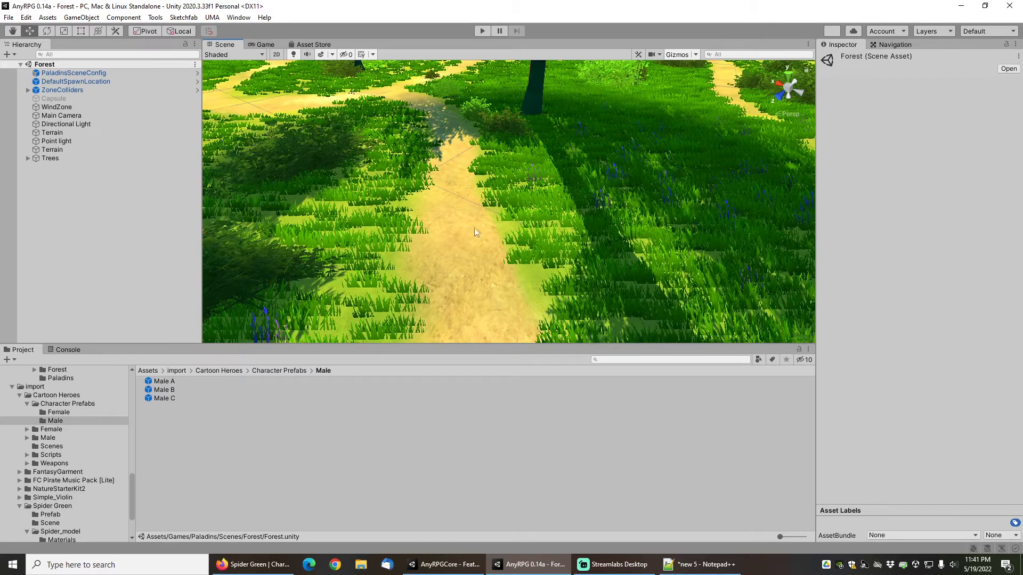
mouse_move(477, 240)
right_mouse_down()
mouse_move(480, 206)
mouse_move(473, 235)
mouse_move(473, 223)
right_mouse_up()
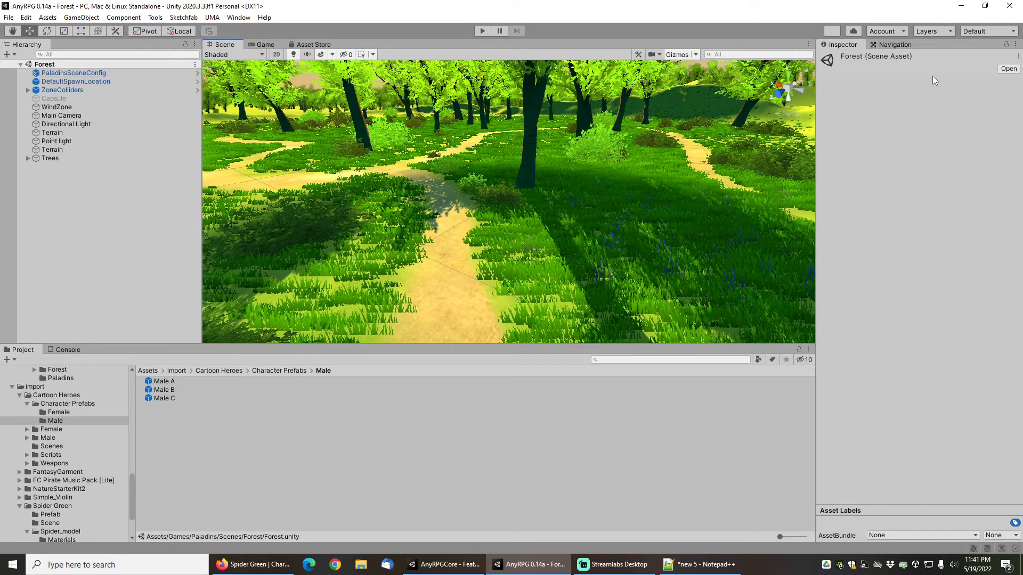
Inspect the navigation mesh over the Forest terrain, and return to the Inspector.
left_click(893, 46)
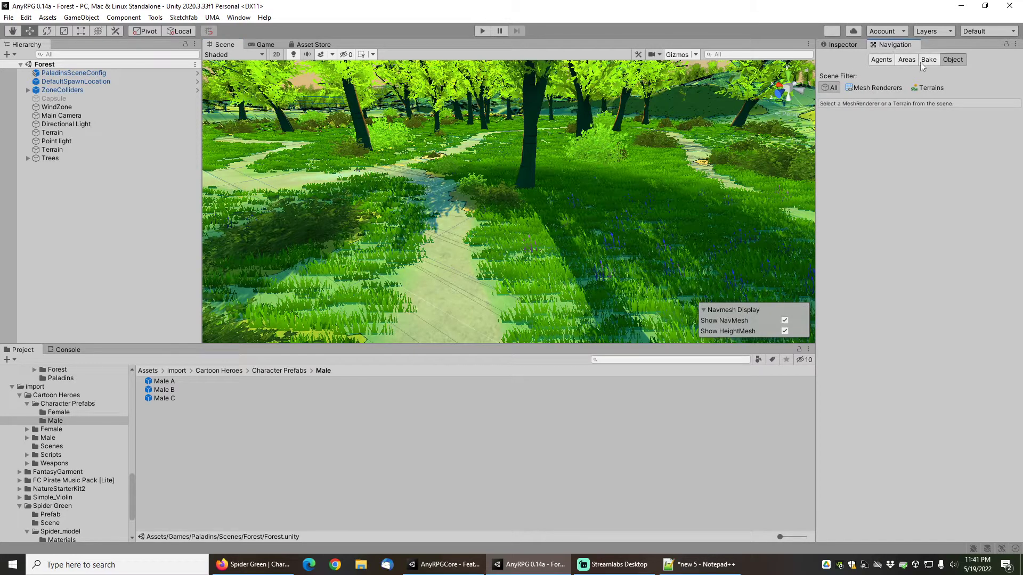
scroll(430, 285, "up", 2)
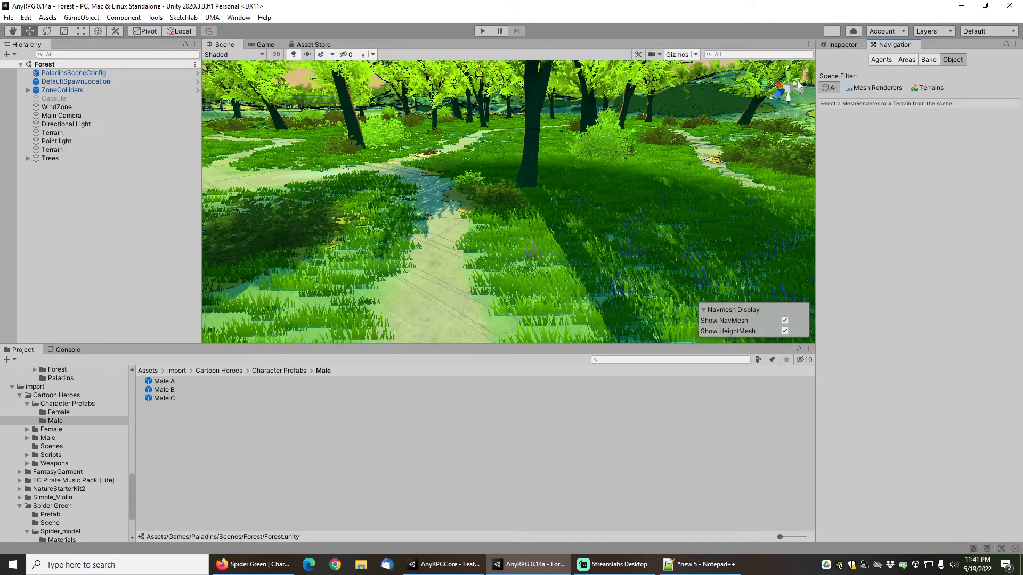
left_click(842, 46)
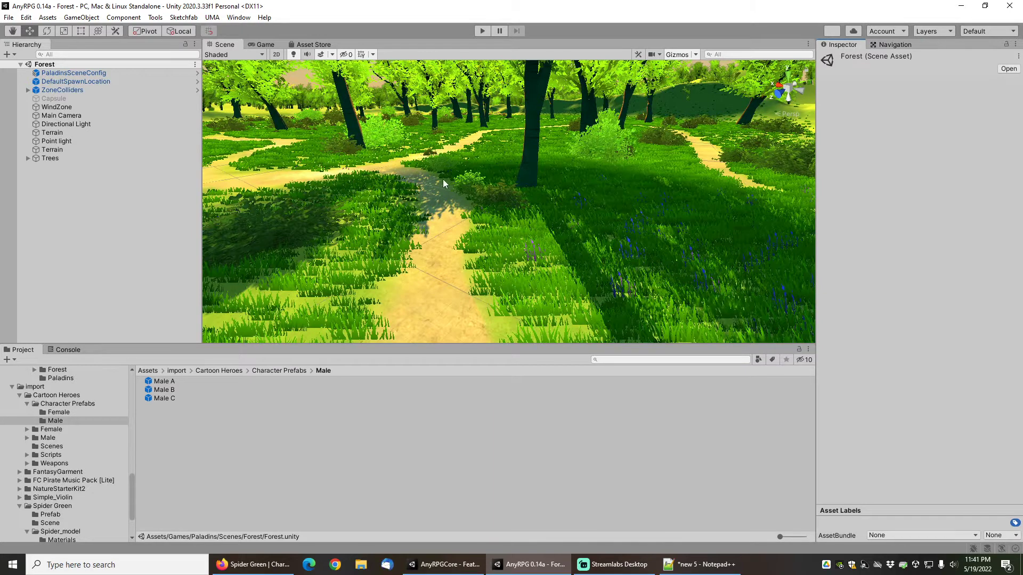
Move the DefaultSpawnLocation object onto the dirt path in the Forest scene, at about X -54.06, Y 0.08, Z 40.63.
left_click(70, 82)
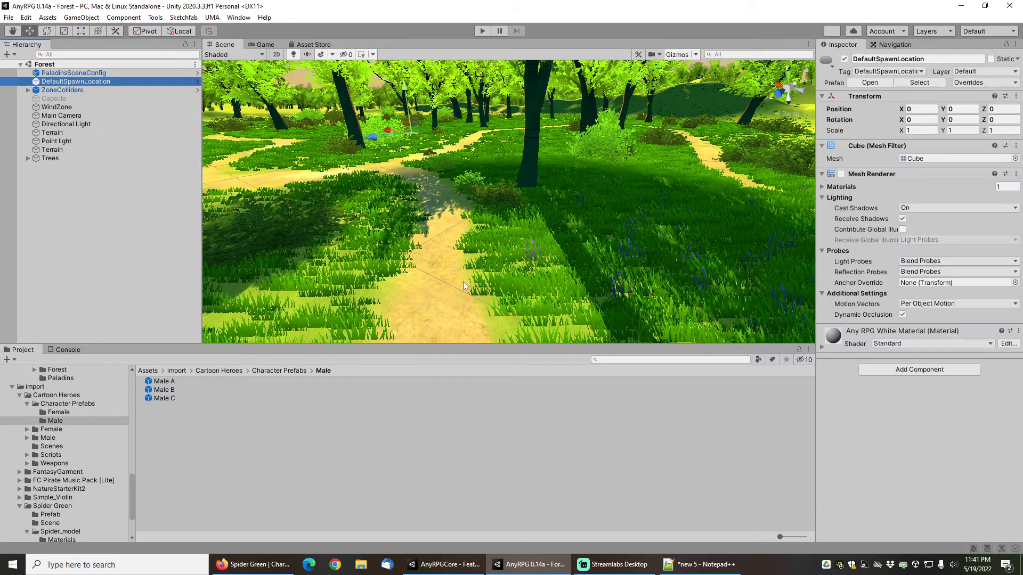
middle_click_drag(441, 292, 498, 216)
key("ctrl+alt+f")
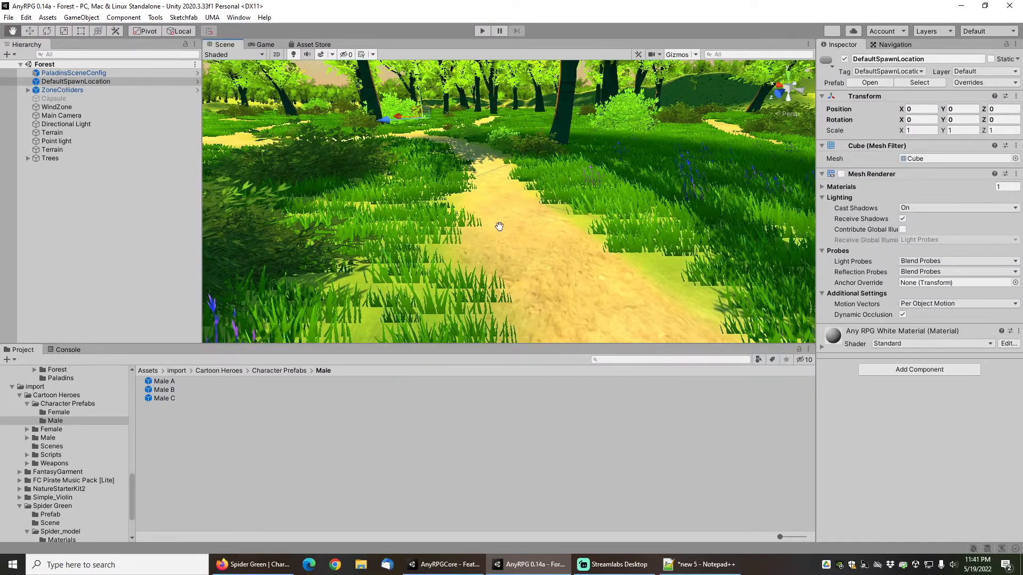
middle_click_drag(561, 219, 529, 264)
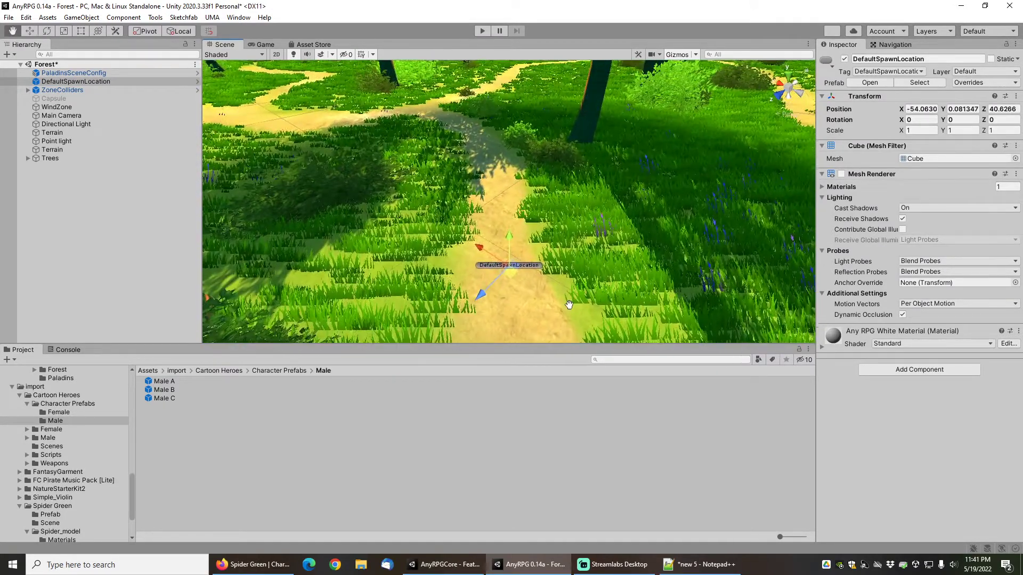
Rotate DefaultSpawnLocation to 150 degrees around the Y axis and save the Forest scene.
key("e")
left_click_drag(490, 311, 287, 193)
key("w")
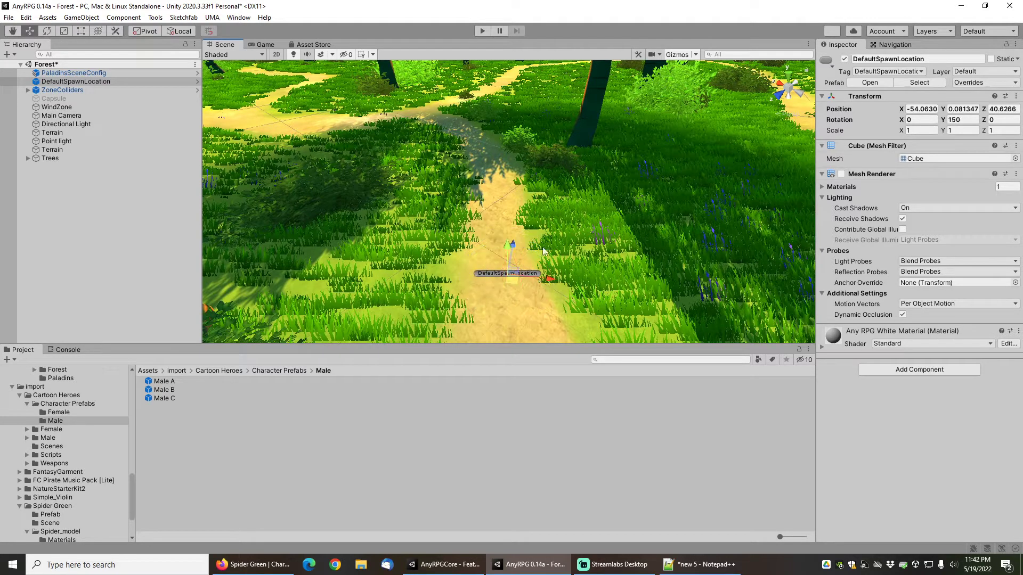
scroll(550, 228, "up", 1)
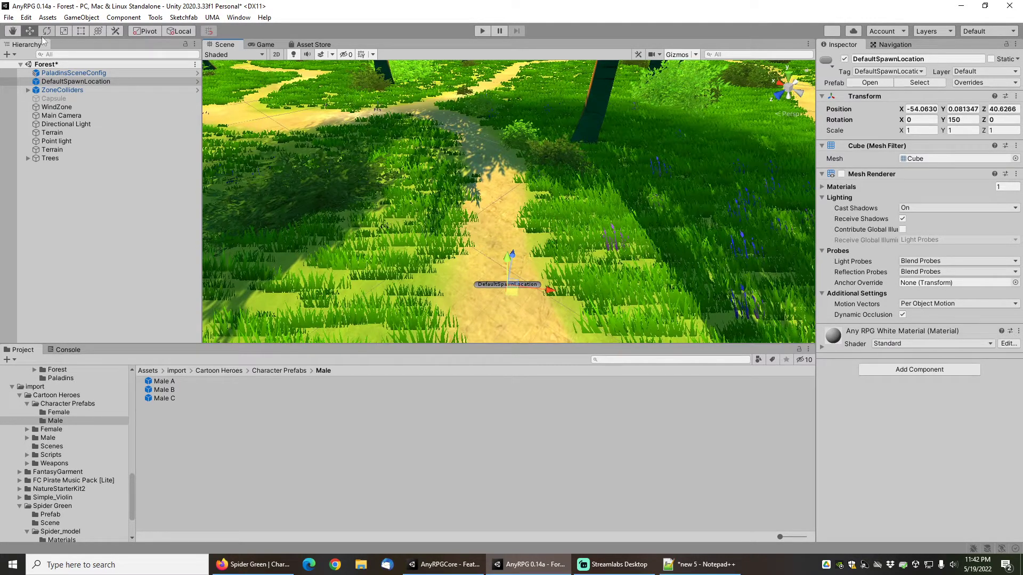
left_click(8, 17)
left_click(24, 68)
Show the contents of the CharacterClass folder in the Paladins game resources.
left_click_drag(132, 487, 137, 390)
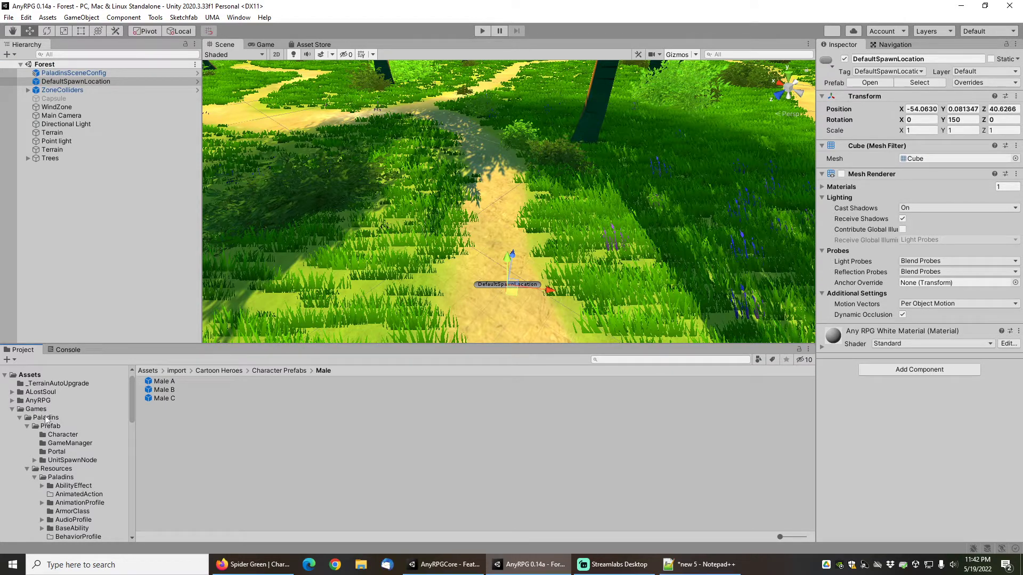
scroll(58, 471, "down", 3)
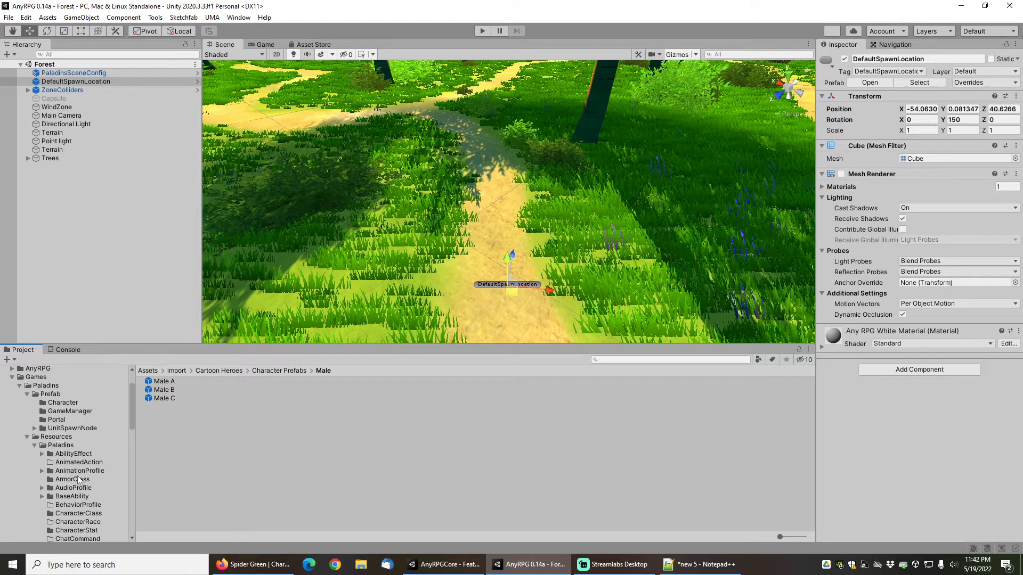
left_click(76, 513)
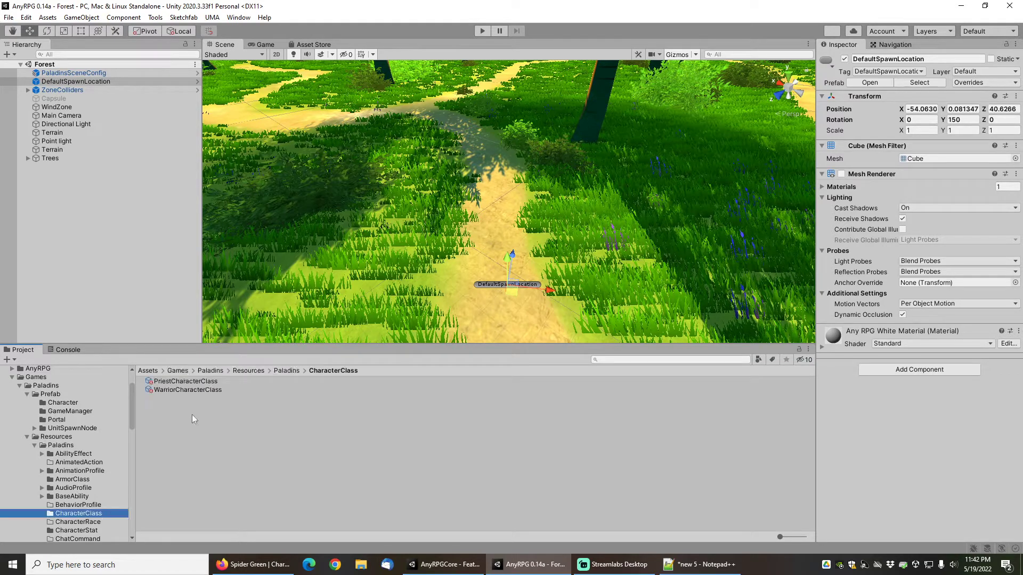
Create a blank AnyRPG CharacterClass asset named Paladin in the CharacterClass folder.
right_click(157, 411)
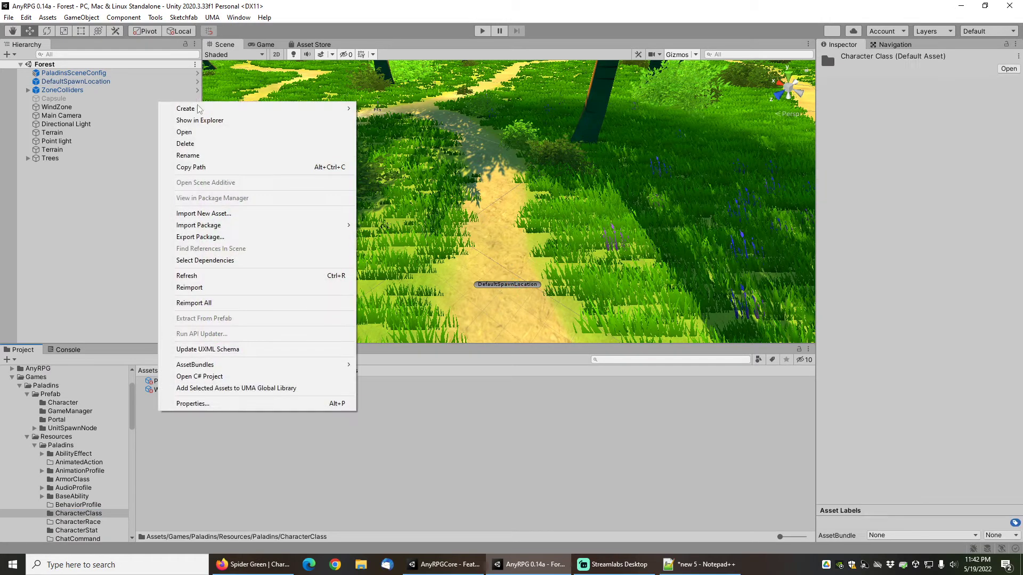
mouse_move(201, 110)
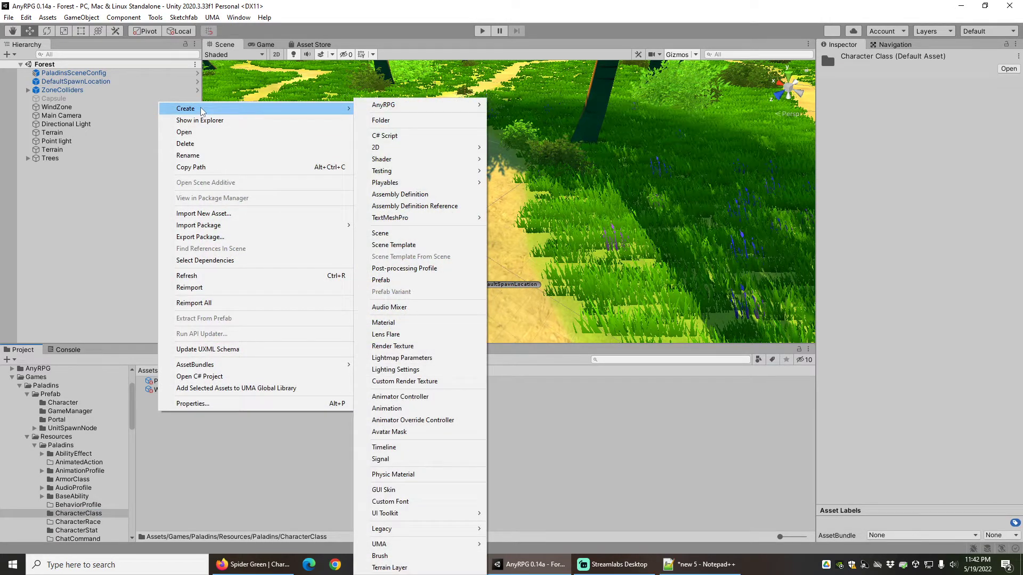
mouse_move(426, 109)
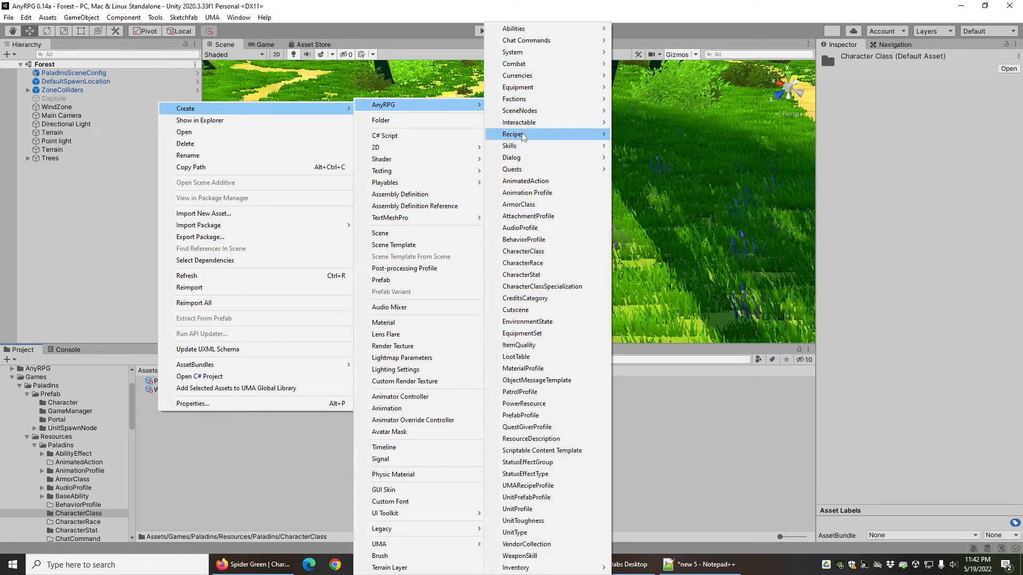
left_click(534, 251)
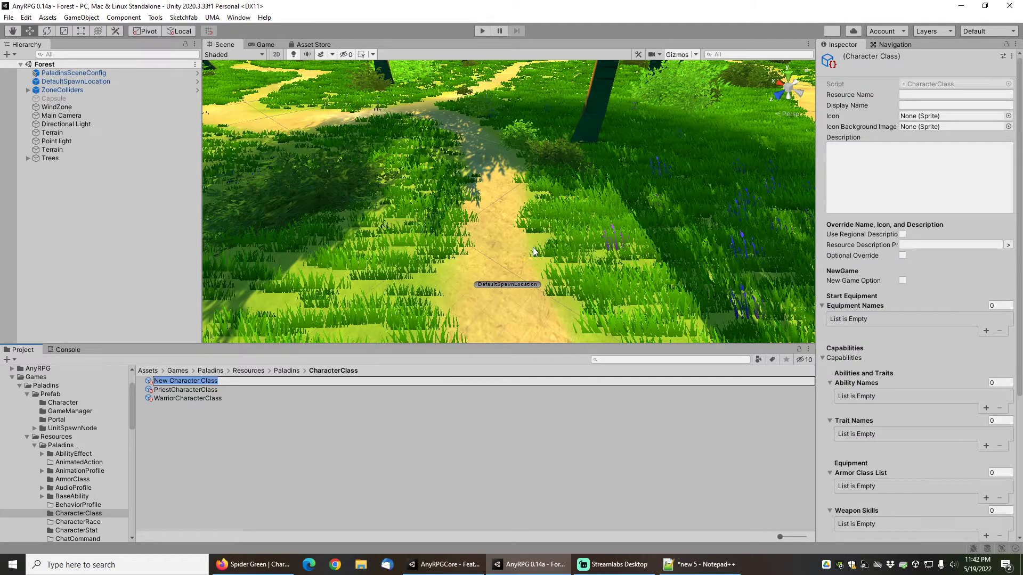
type("Paladin")
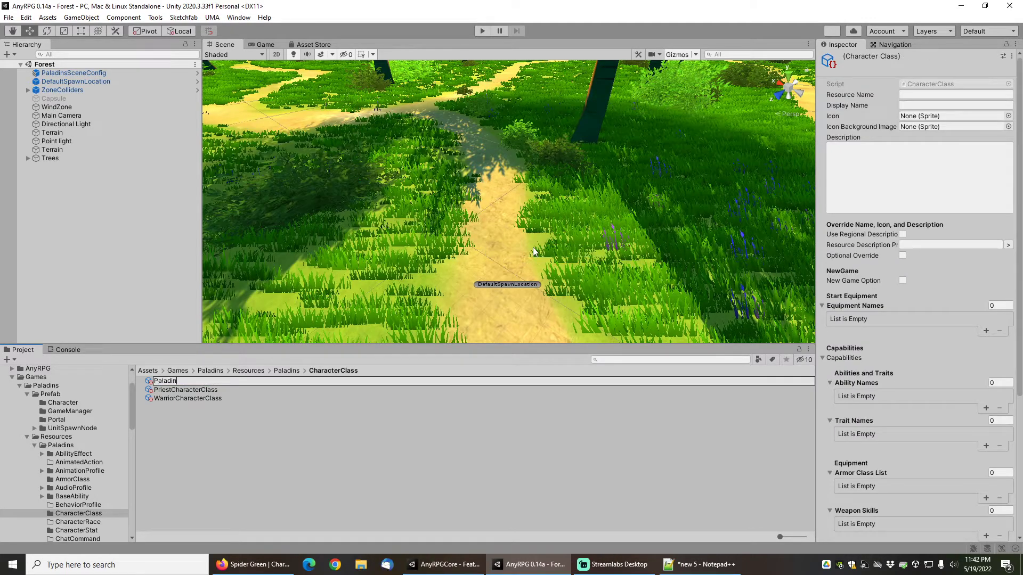
key("Return")
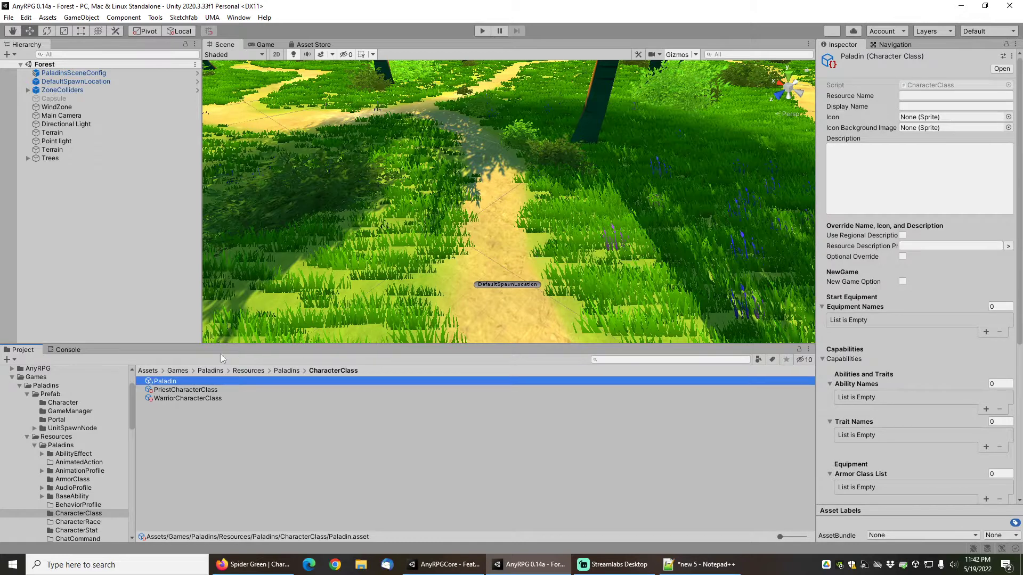
Delete the blank Paladin asset from the CharacterClass folder.
left_click(186, 390)
left_click(170, 381)
key("Delete")
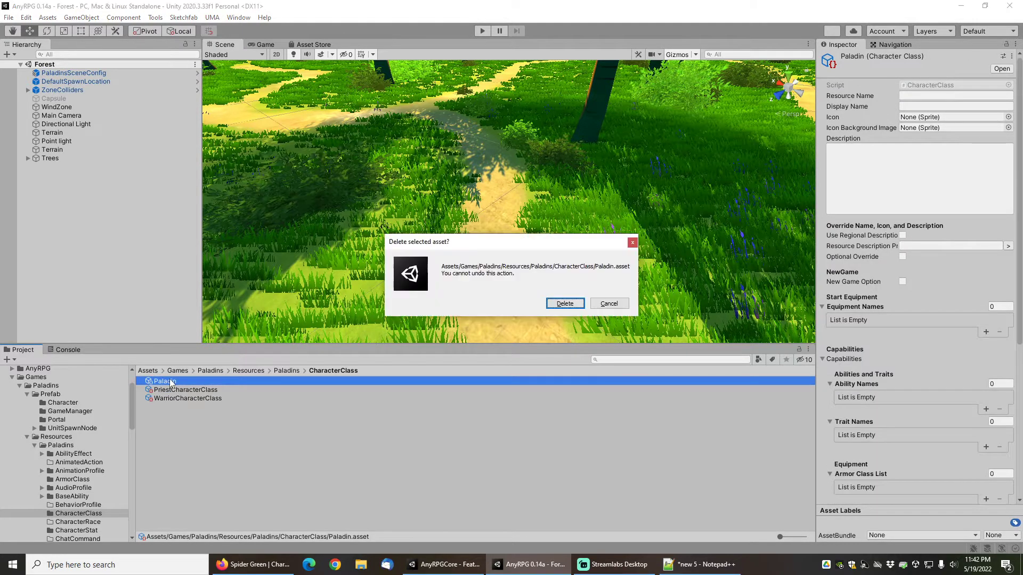
left_click(565, 304)
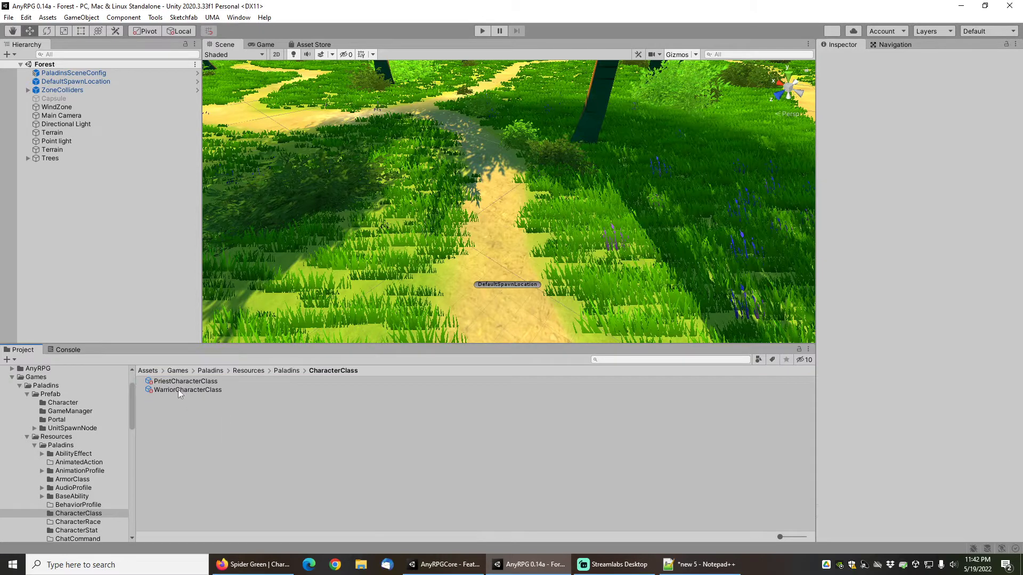
Duplicate the WarriorCharacterClass asset and rename the copy PaladinCharacterClass.
left_click(178, 389)
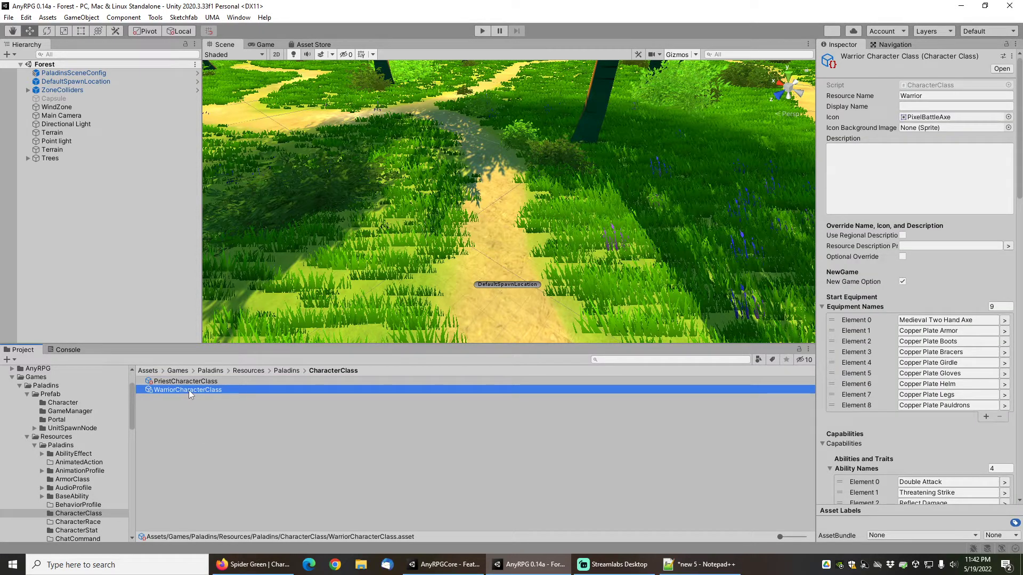
key("ctrl+d")
key("F2")
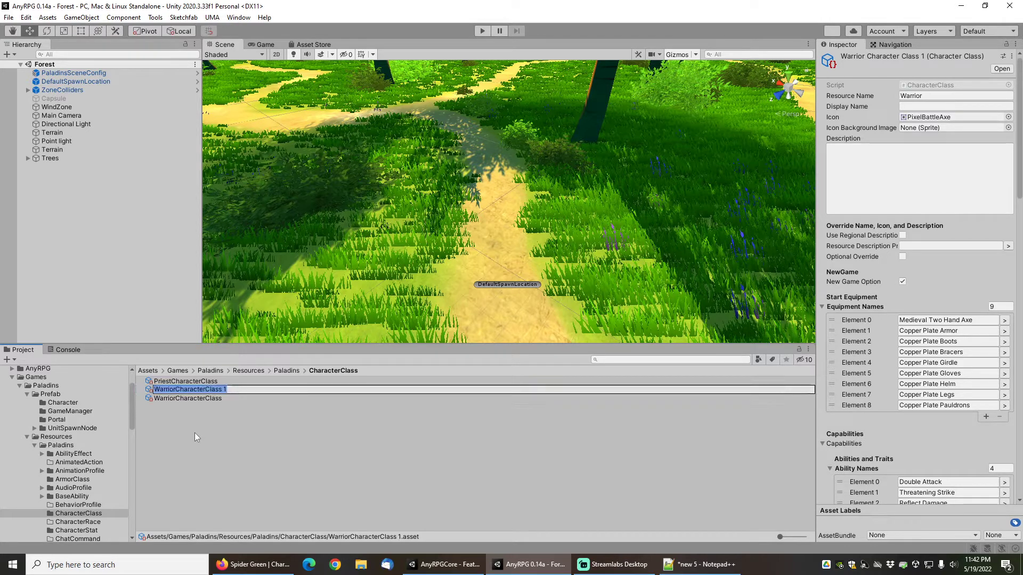
key("End")
key("BackSpace")
key("BackSpace")
key("shift+Right")
key("shift+Right")
key("shift+Right")
key("shift+Right")
key("shift+Right")
key("shift+Right")
key("shift+Right")
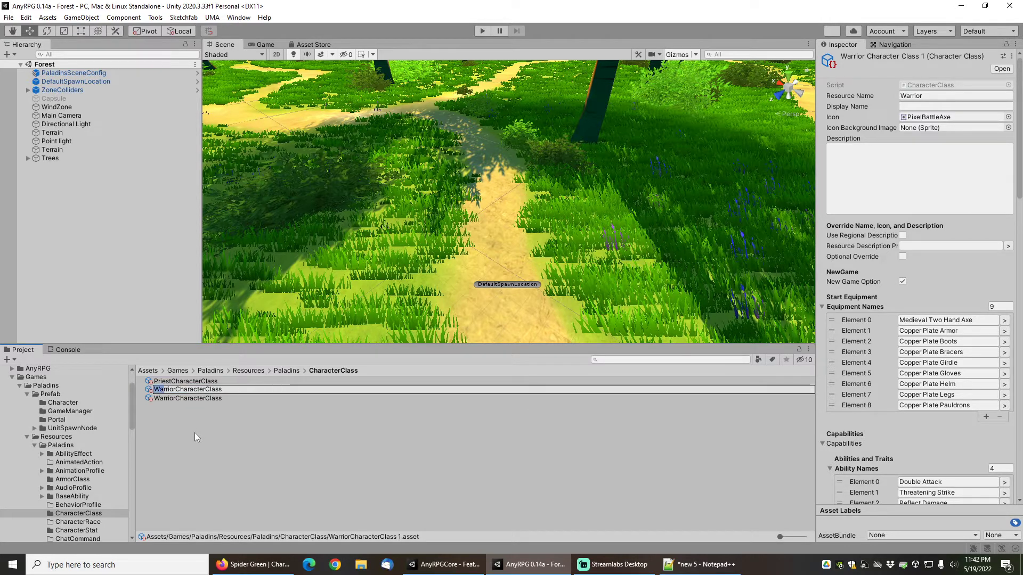
type("Paladin")
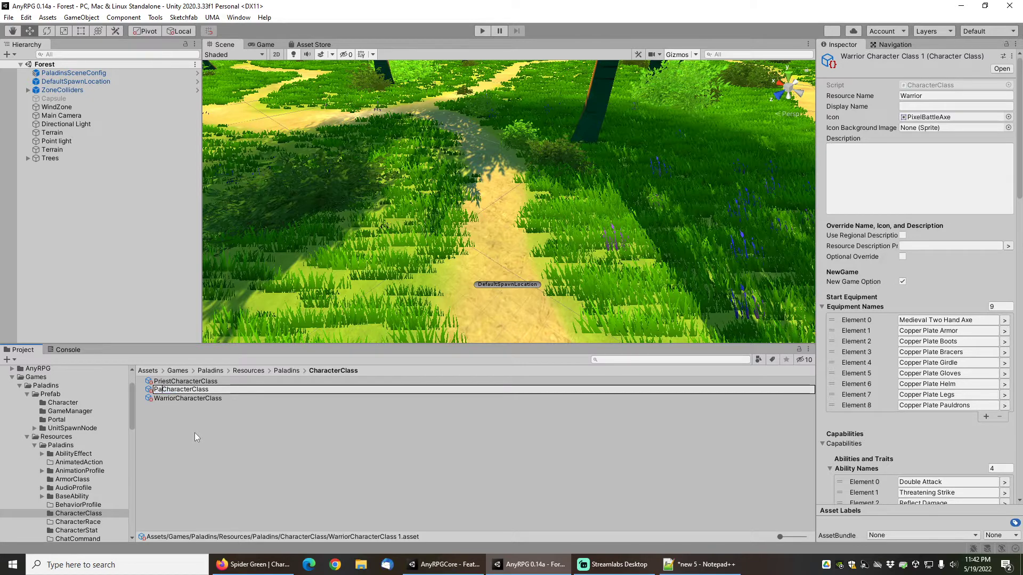
key("Return")
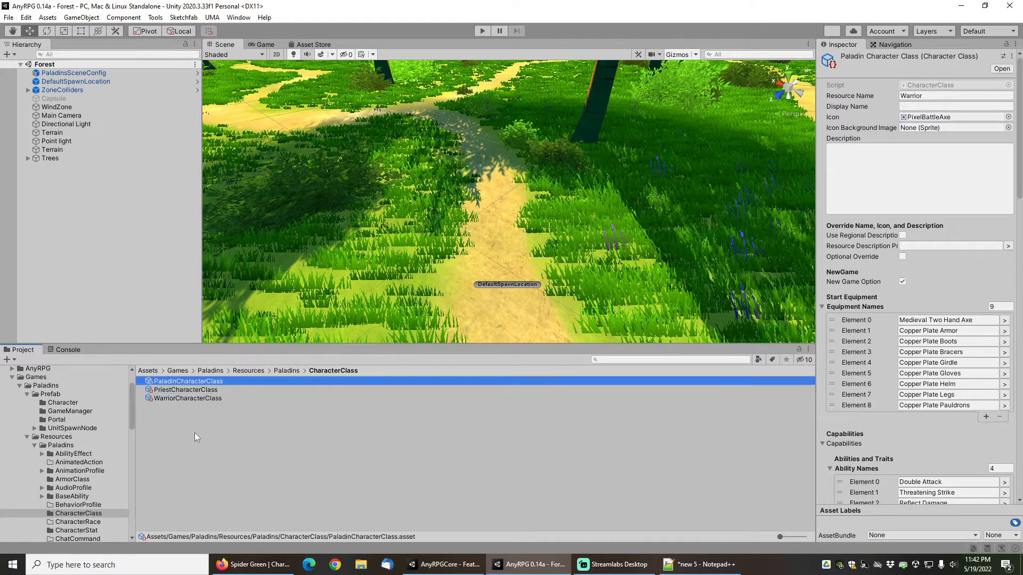
Set the PaladinCharacterClass resource name to Paladin and its icon to the MedievalShield sprite.
left_click(930, 98)
double_click(930, 98)
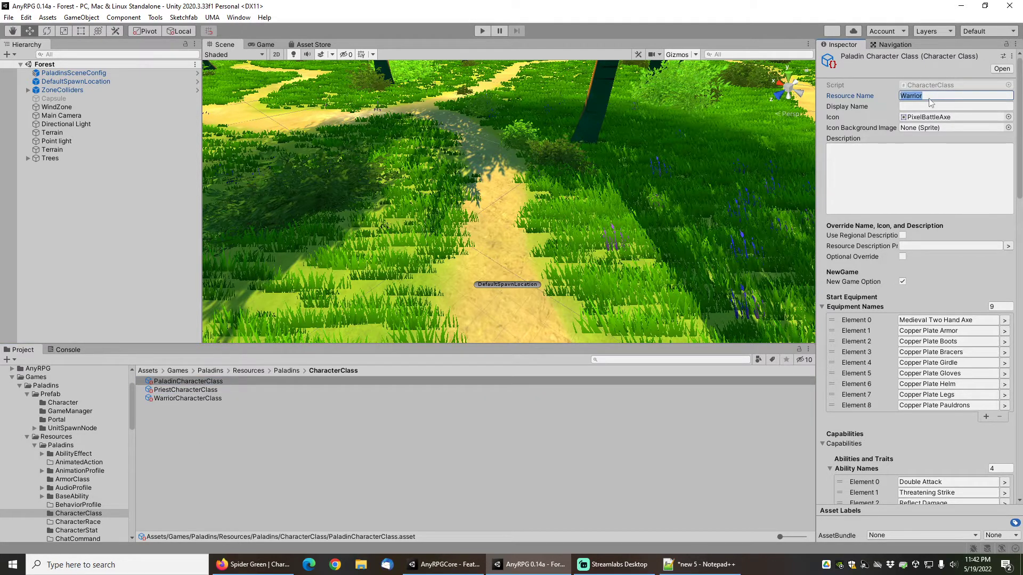
type("Paladin")
left_click(1007, 117)
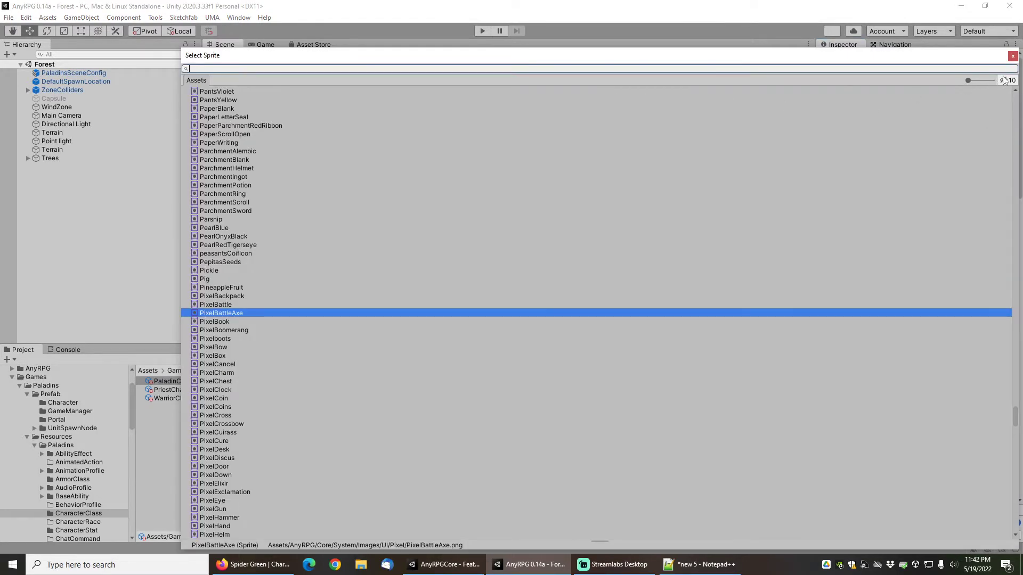
left_click_drag(967, 81, 991, 81)
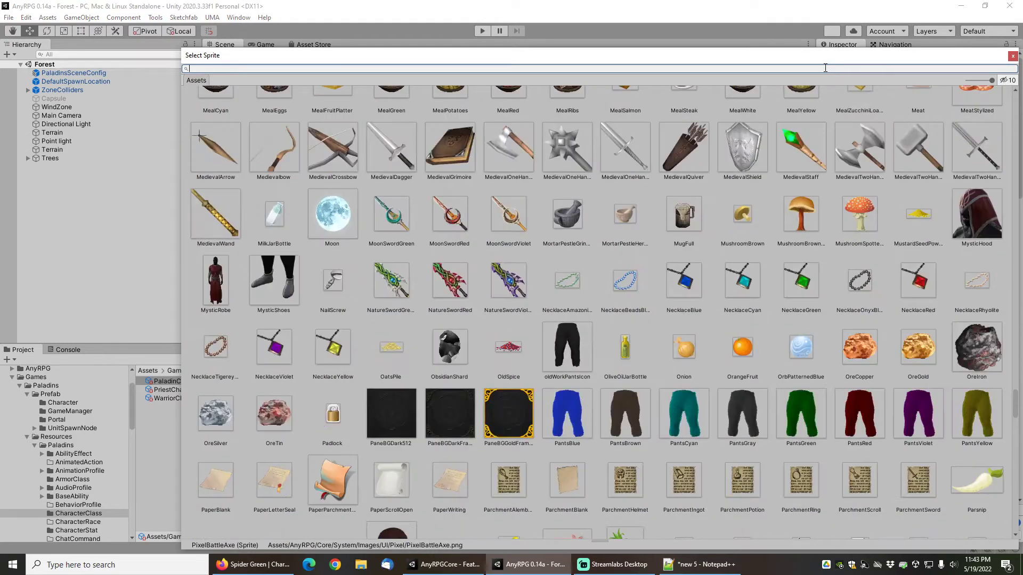
left_click(746, 147)
double_click(747, 146)
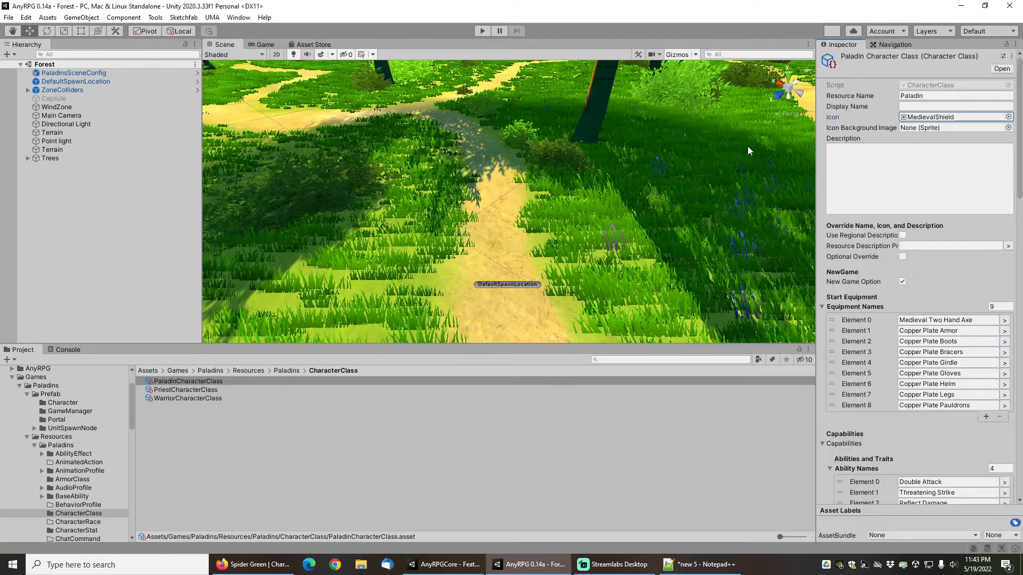
Expand the Paladin class's starting equipment list to 10 entries and move the added entry to second place.
scroll(865, 298, "down", 3)
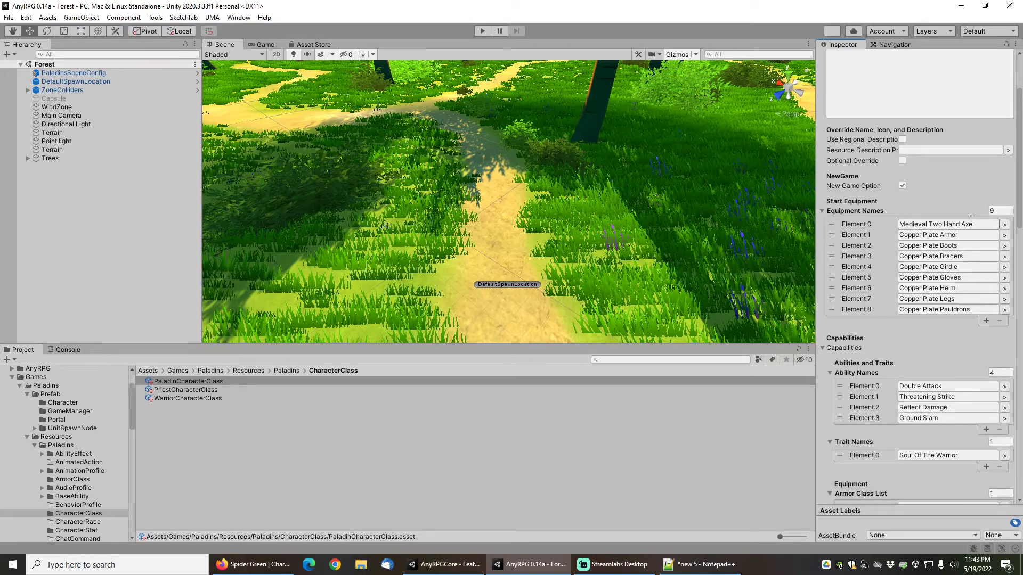
left_click(997, 211)
type("10")
key("Return")
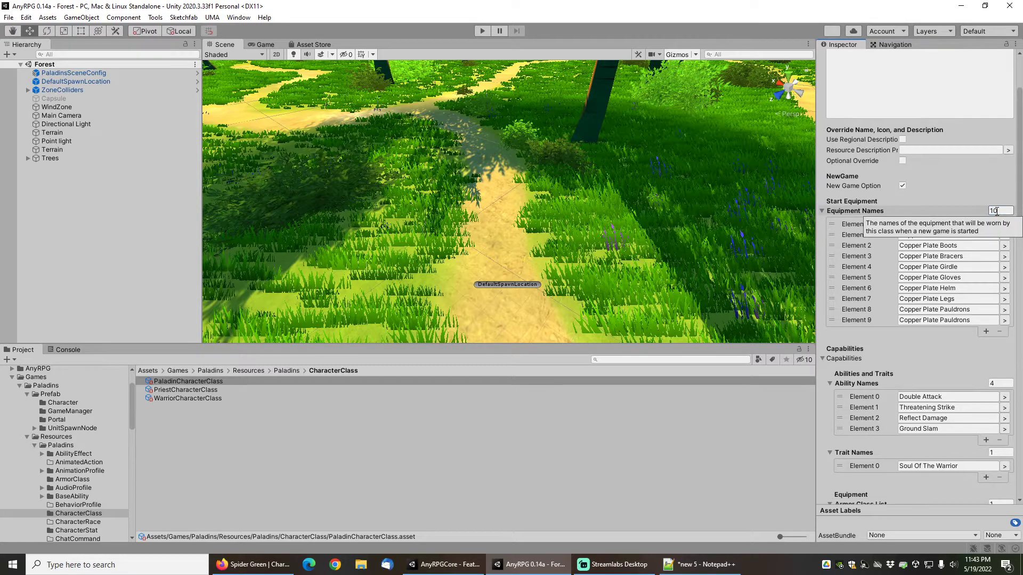
left_click_drag(832, 318, 840, 235)
Assign Medieval One Hand Sword and Medieval Shield as the first two starting equipment items of the Paladin class.
left_click(1003, 225)
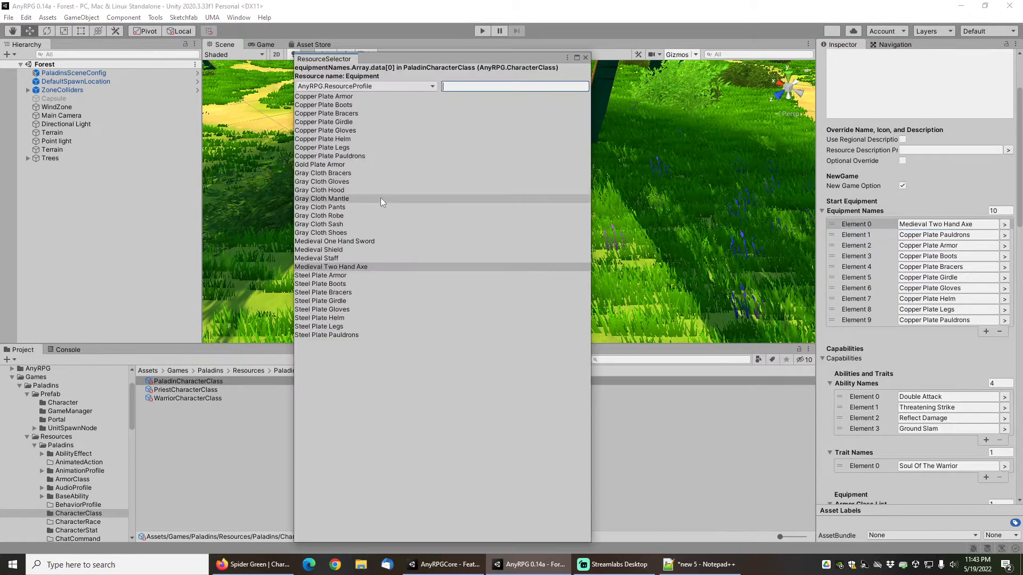
left_click(344, 242)
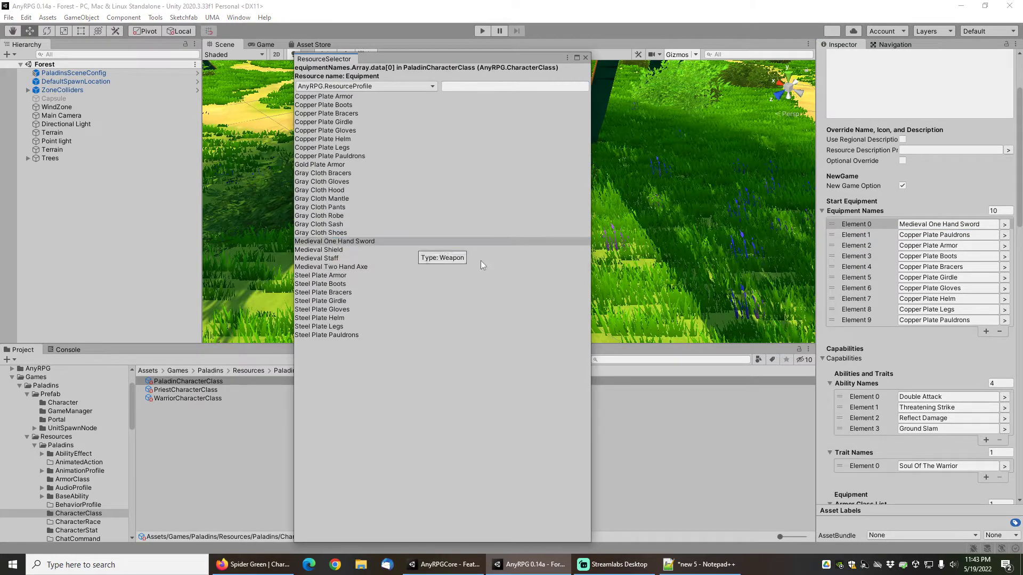
left_click(1004, 235)
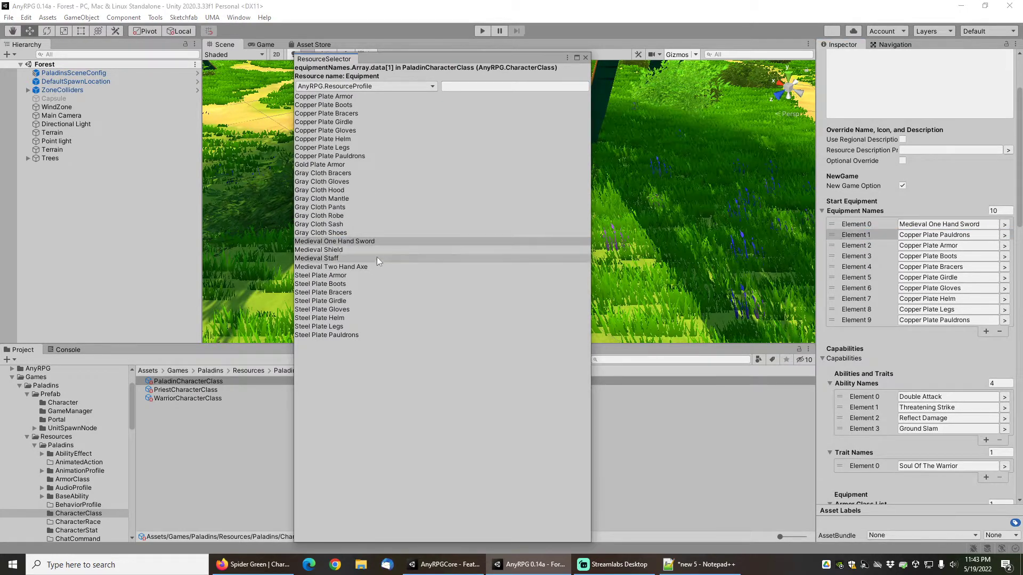
left_click(326, 249)
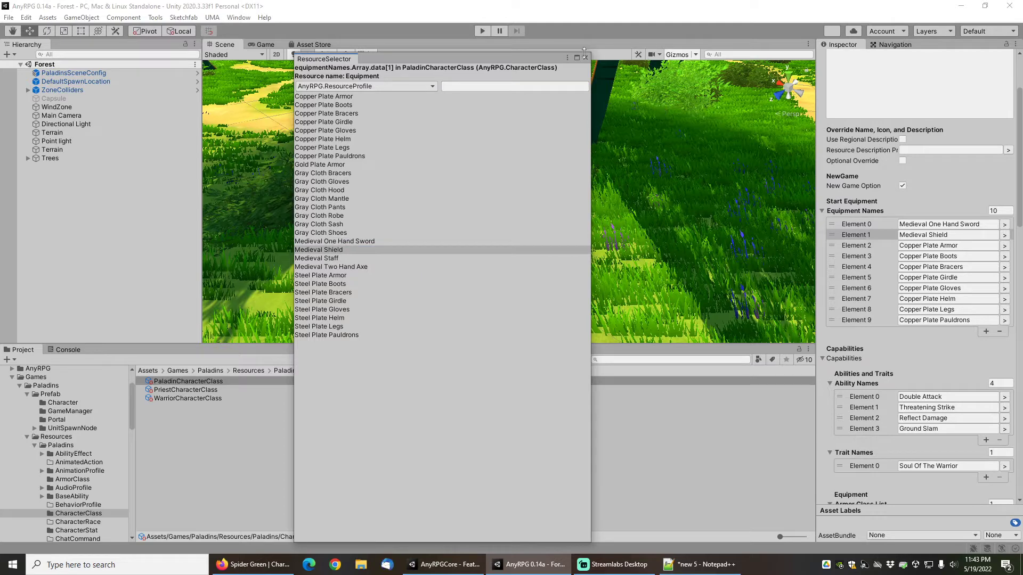
left_click(1004, 245)
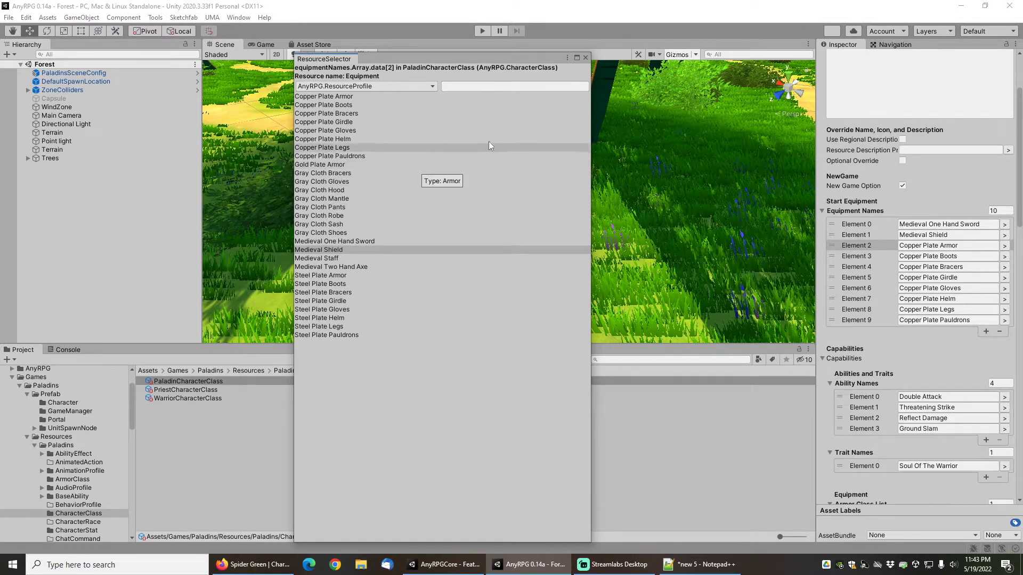
left_click(584, 58)
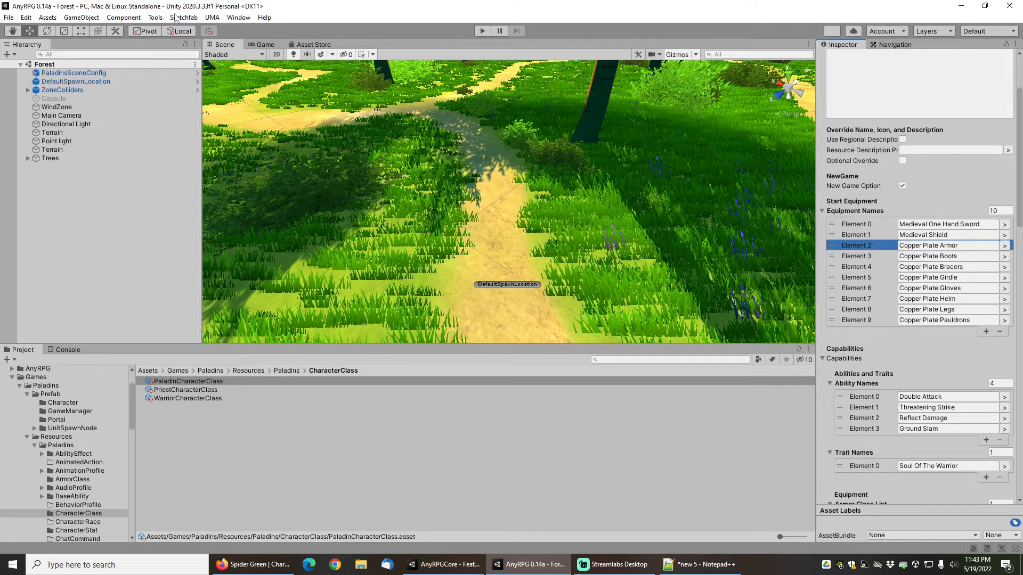
Install the AllPlateEquipmentGoldItemsTemplatePackage content into the Paladins game with the Template Content Wizard.
left_click(156, 17)
mouse_move(176, 29)
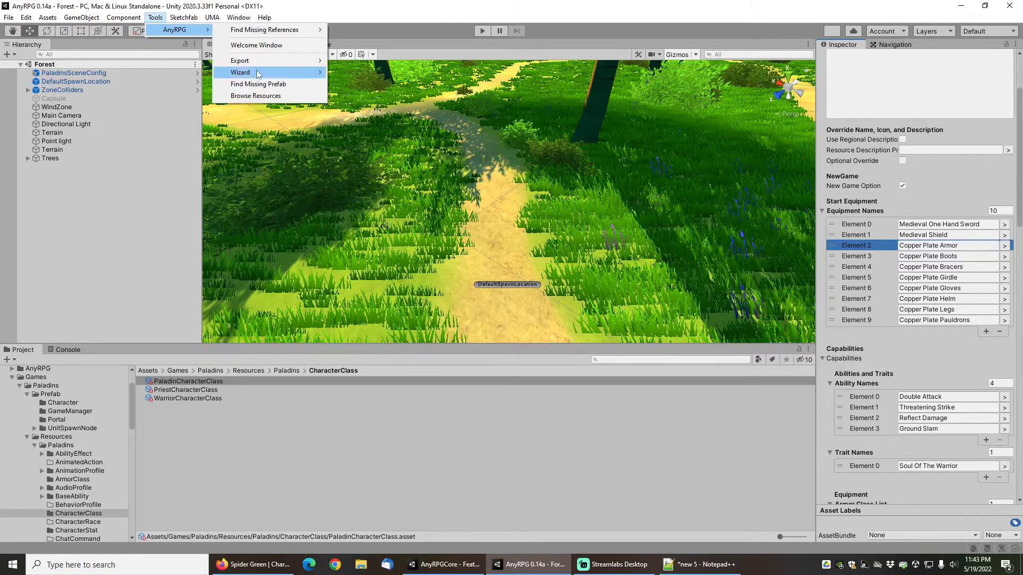
mouse_move(245, 72)
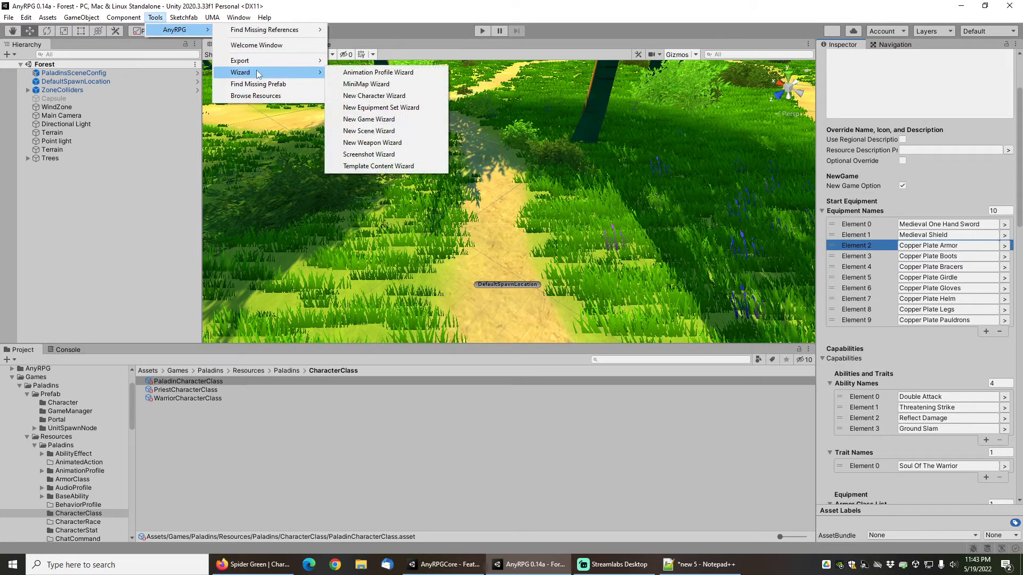
left_click(378, 167)
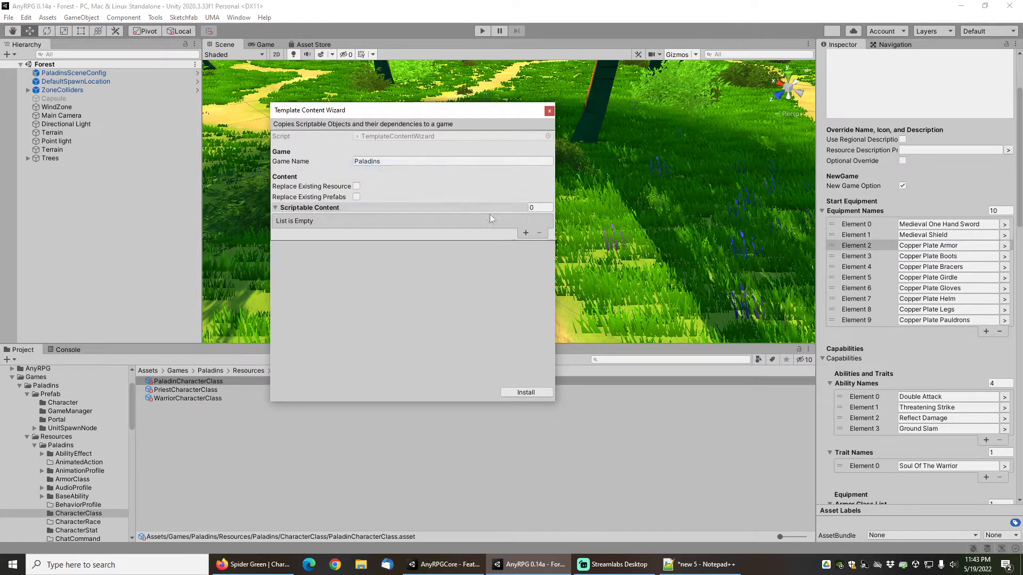
left_click(525, 233)
left_click(543, 222)
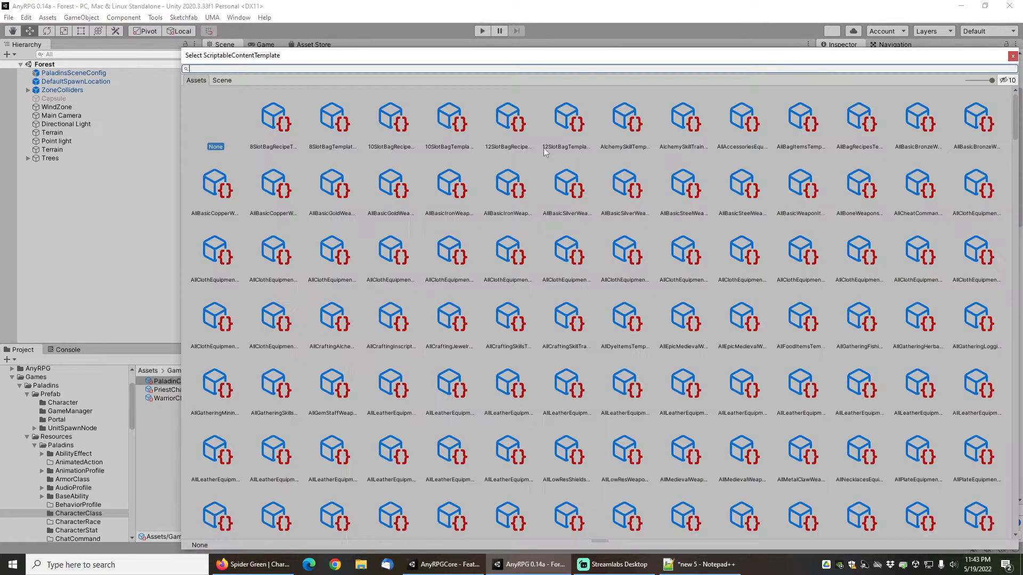
type("gold plate")
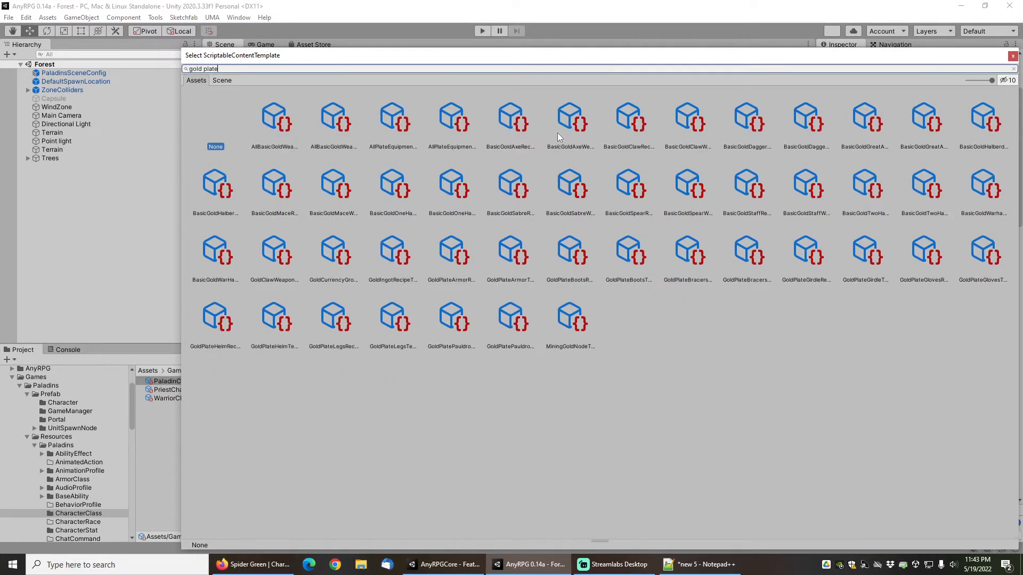
left_click_drag(992, 80, 967, 81)
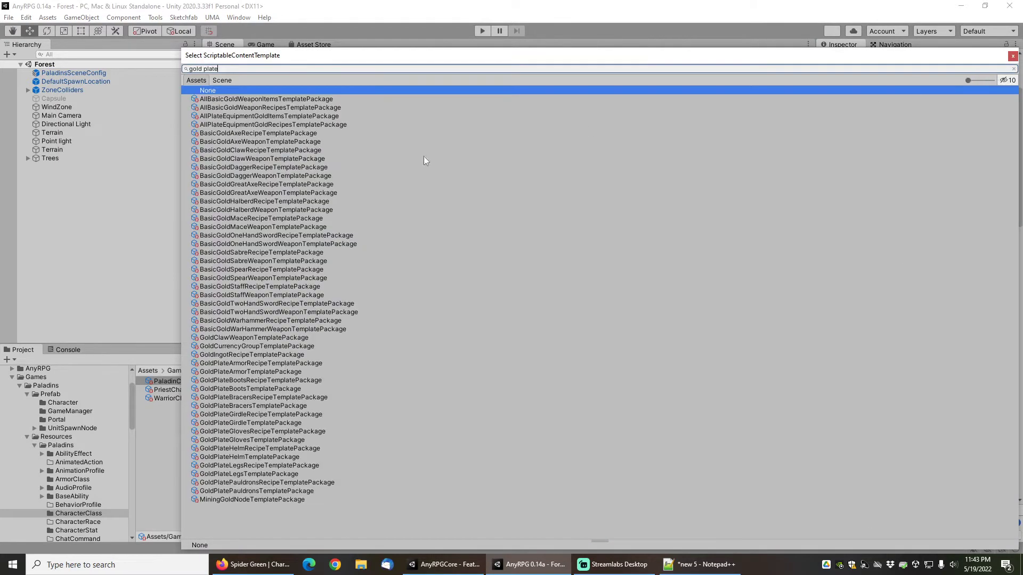
left_click(249, 116)
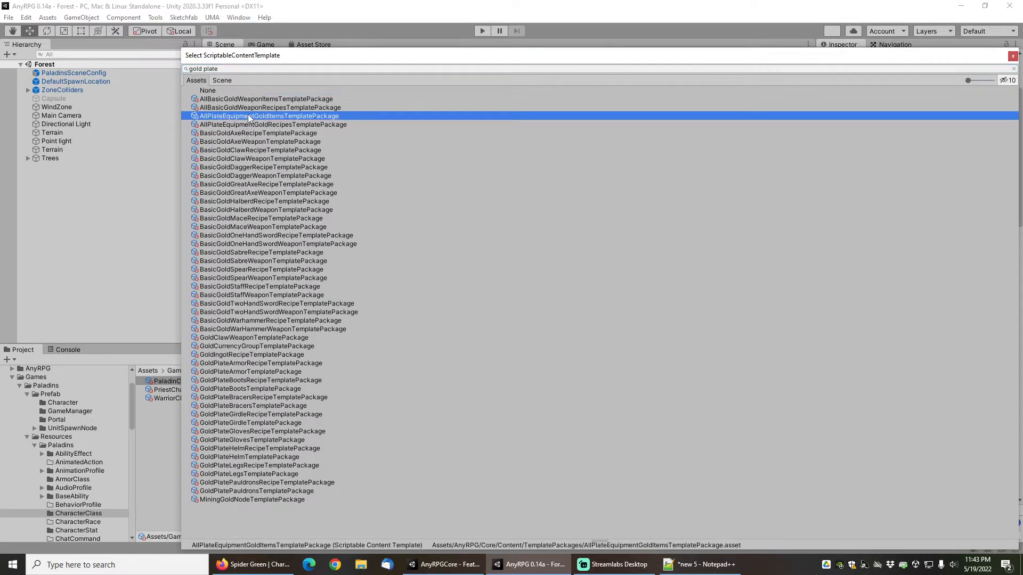
double_click(276, 115)
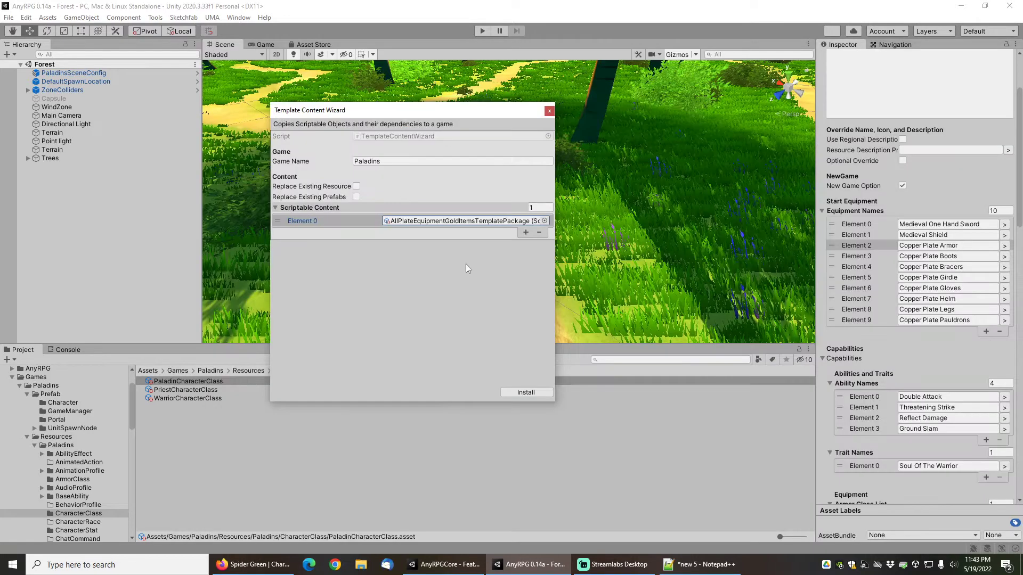
left_click(543, 394)
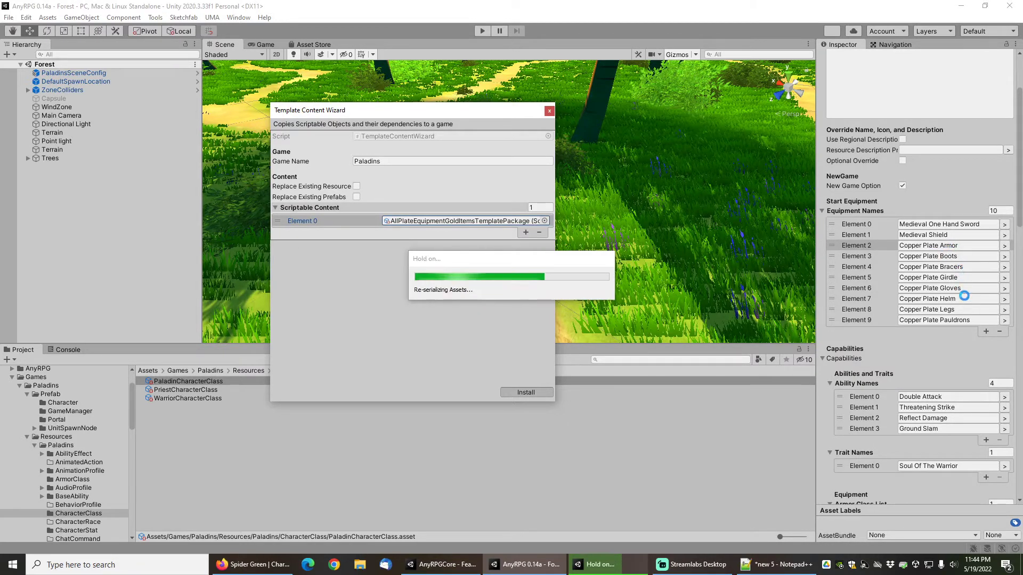
left_click(596, 306)
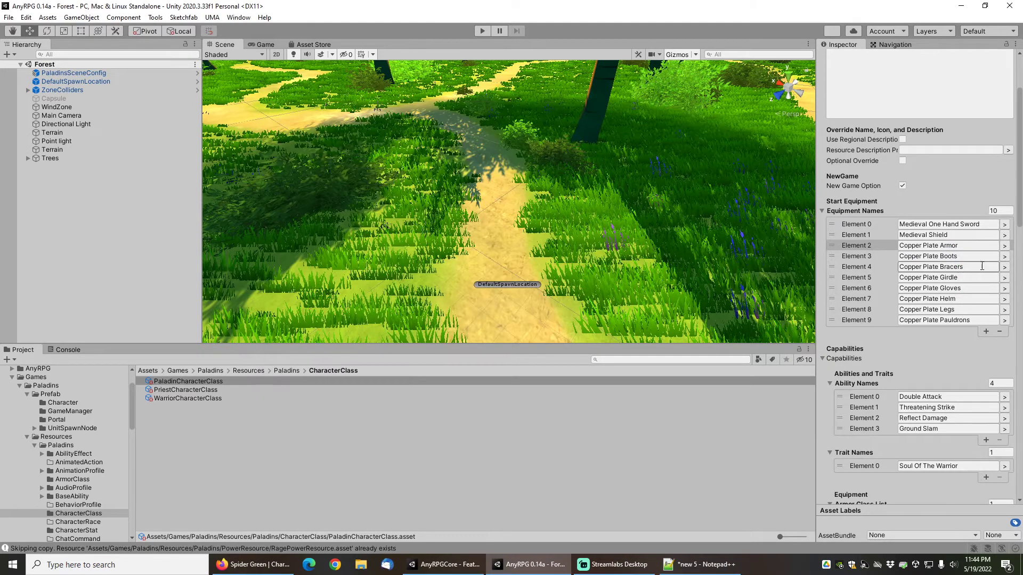
Replace the Paladin class's copper armor, boots, bracers and girdle in the starting equipment with their Gold Plate versions.
left_click(1003, 246)
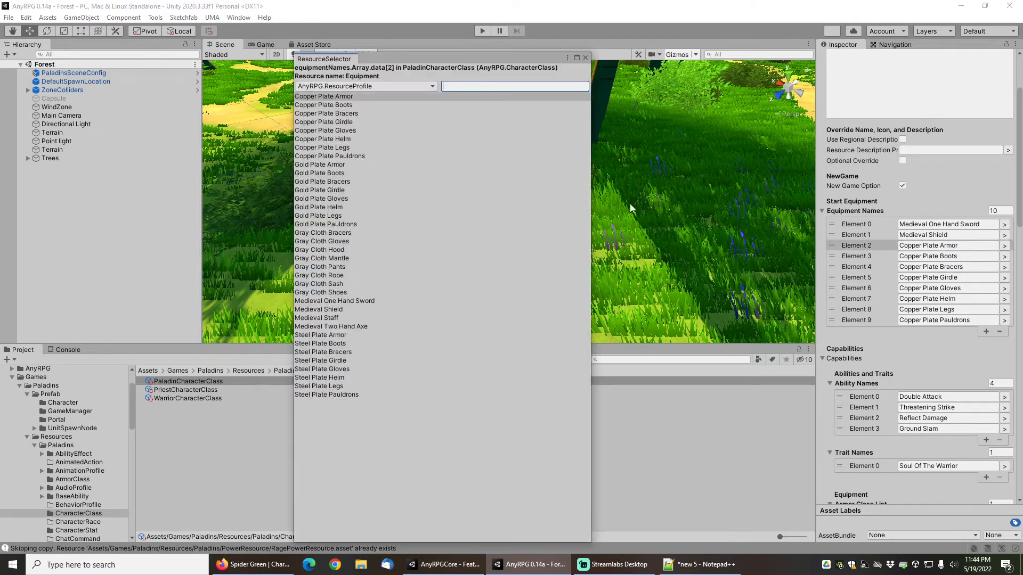
left_click(330, 164)
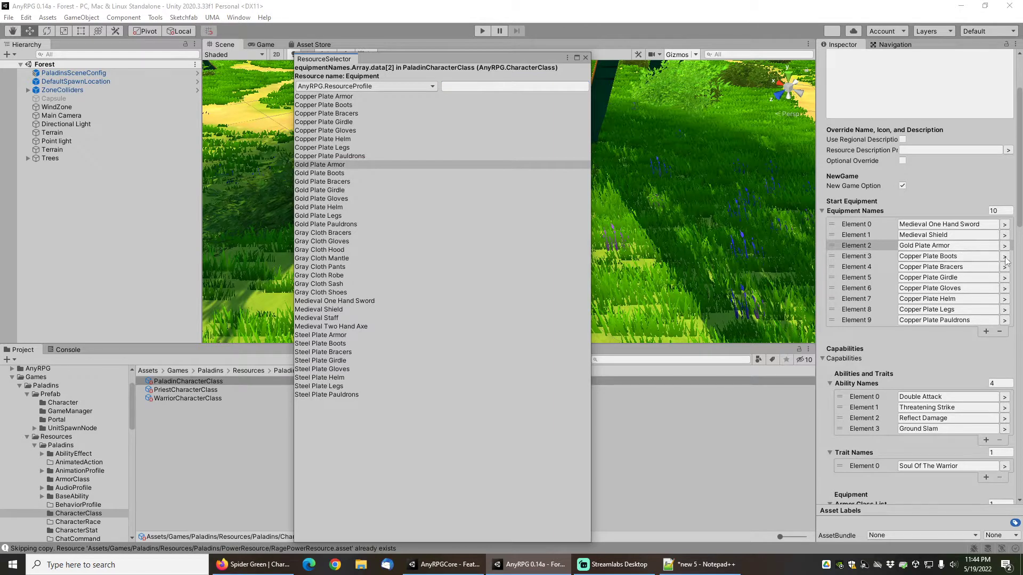
left_click(334, 172)
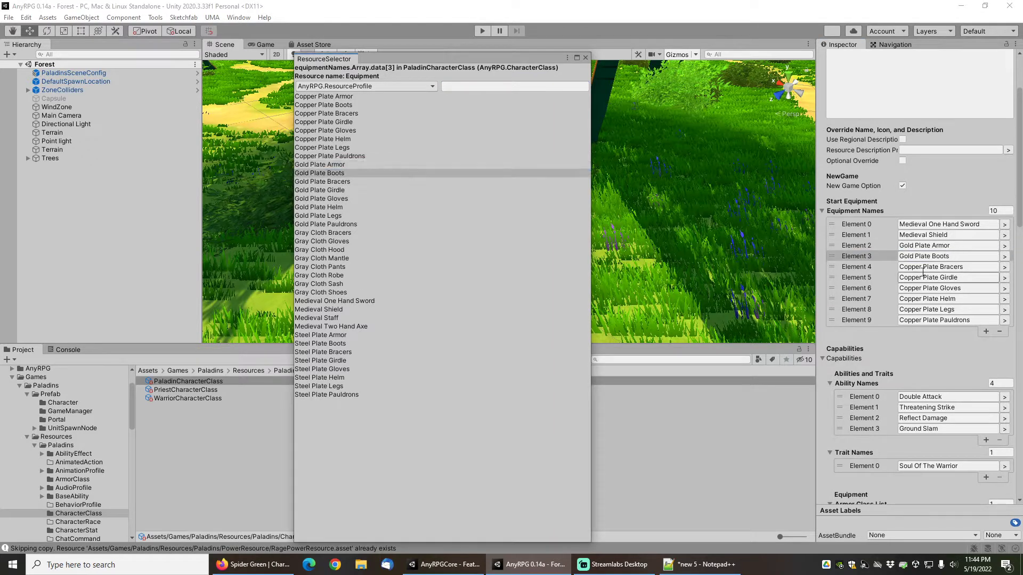
left_click(1004, 269)
left_click(315, 181)
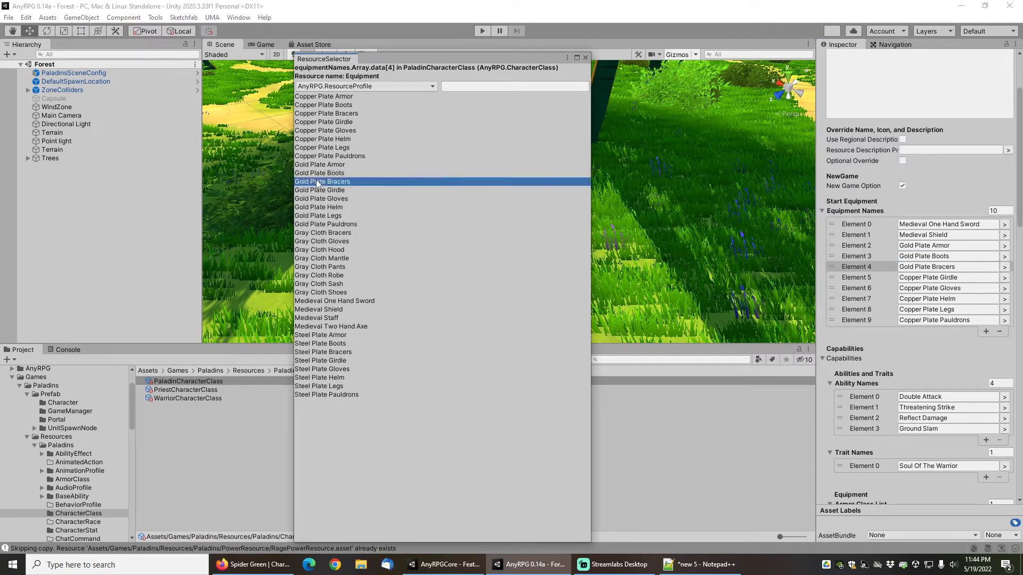
left_click(1004, 277)
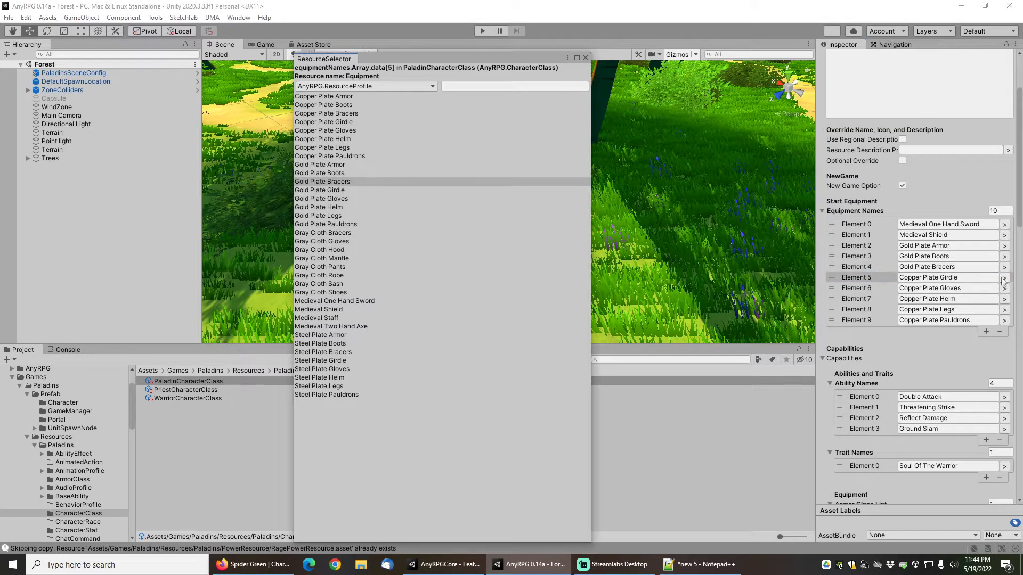
left_click(341, 189)
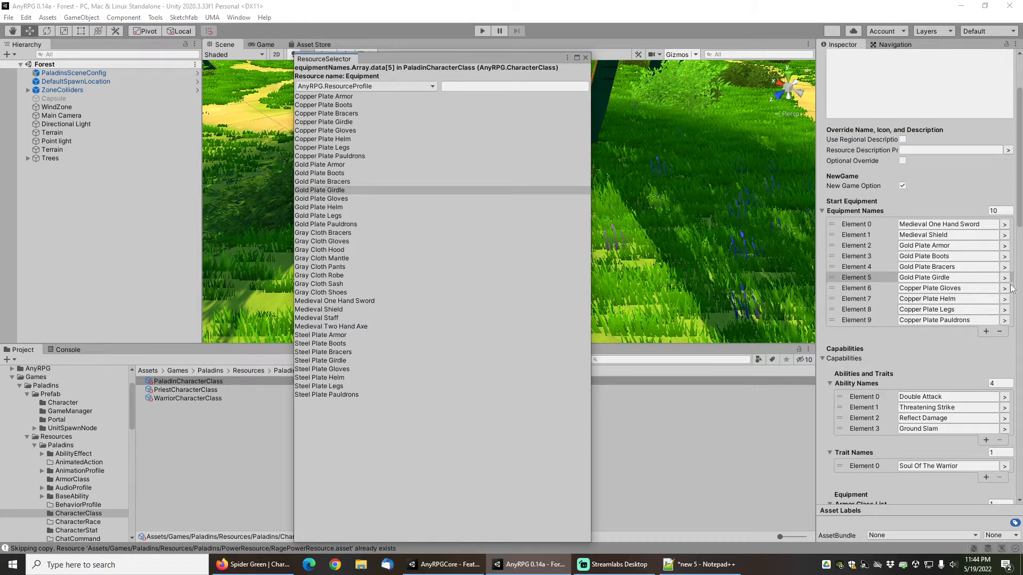
Replace the Paladin class's copper gloves, helm, legs and pauldrons in the starting equipment with their Gold Plate versions.
left_click(1005, 288)
left_click(344, 198)
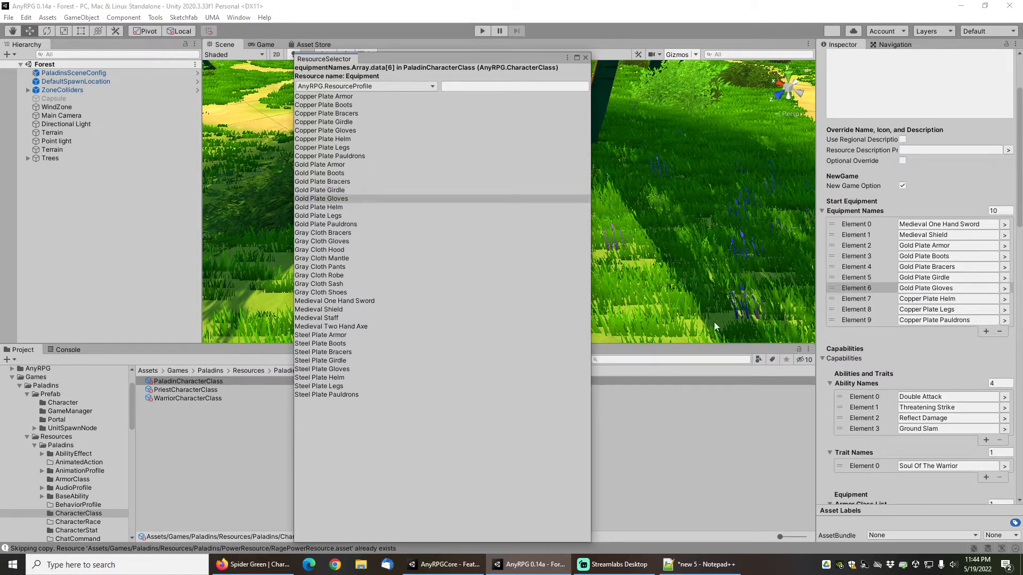
left_click(1004, 298)
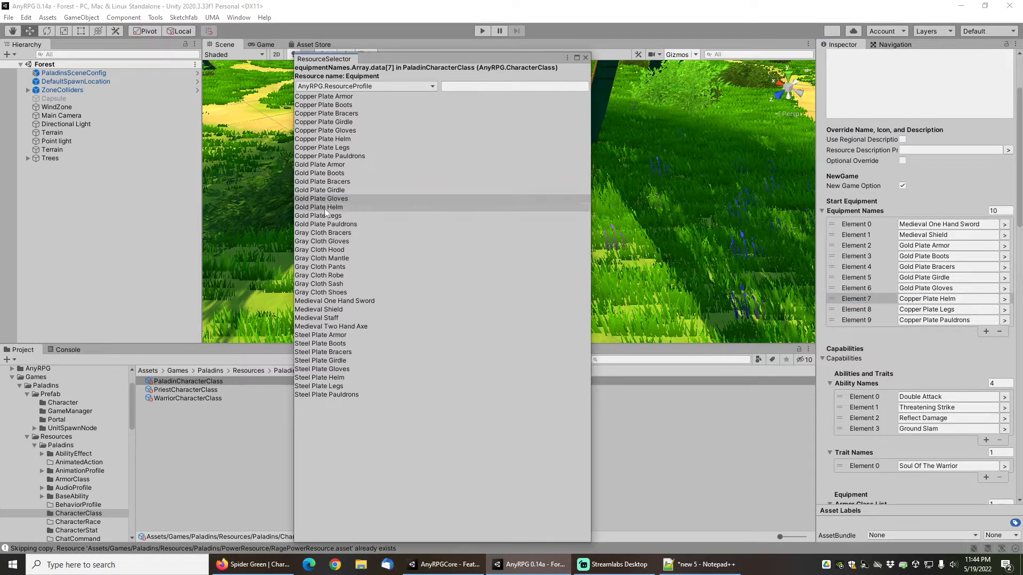
left_click(324, 208)
left_click(1005, 310)
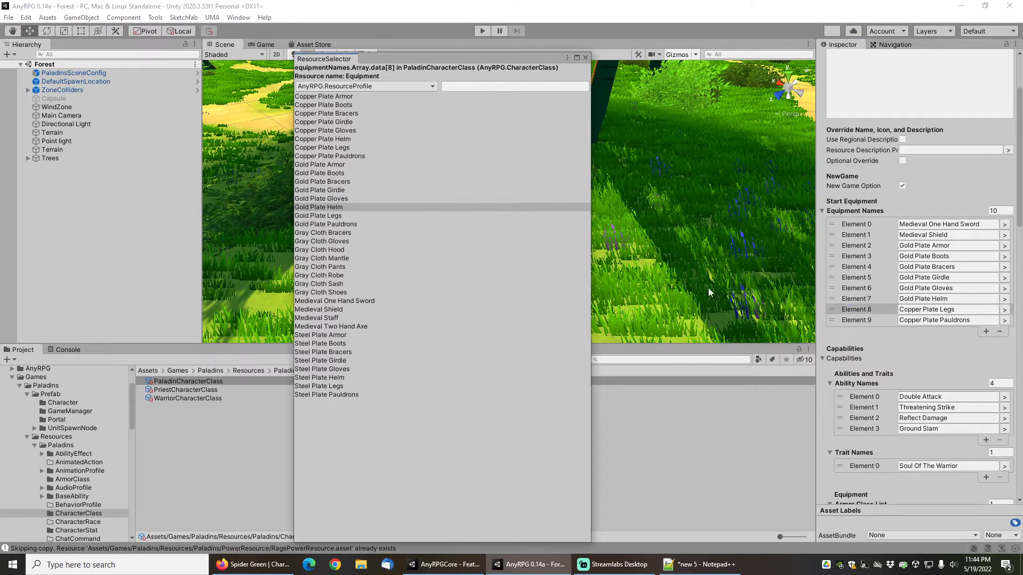
left_click(334, 216)
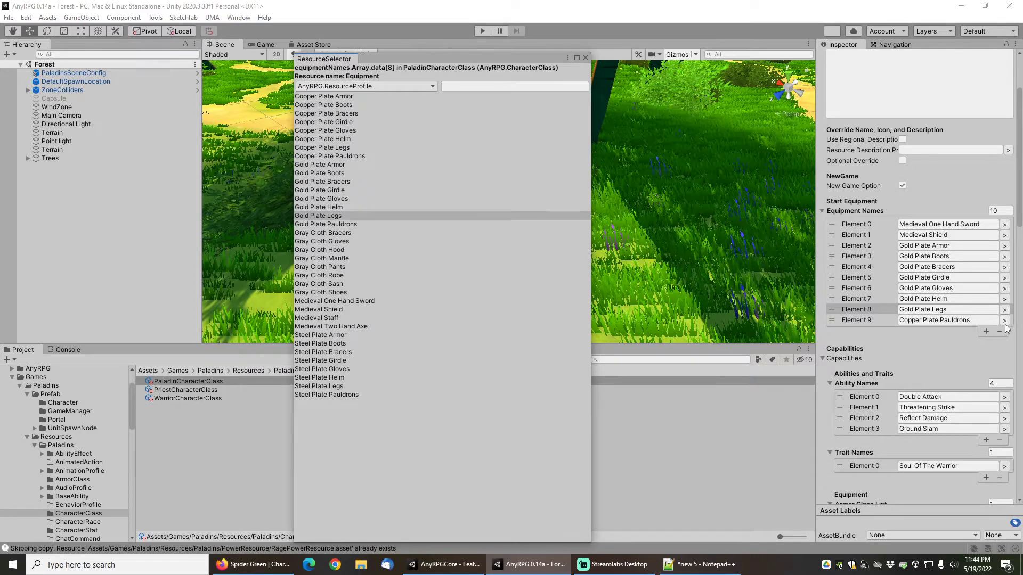
left_click(1004, 320)
left_click(341, 224)
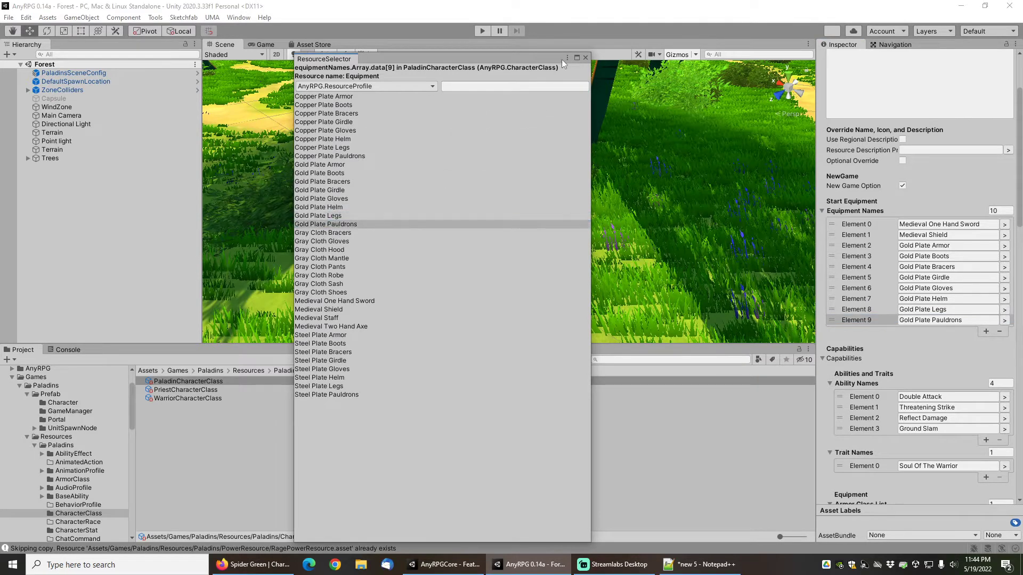
left_click(584, 57)
Delete Double Attack, Reflect Damage and Ground Slam from the Paladin class's ability list.
scroll(867, 228, "down", 5)
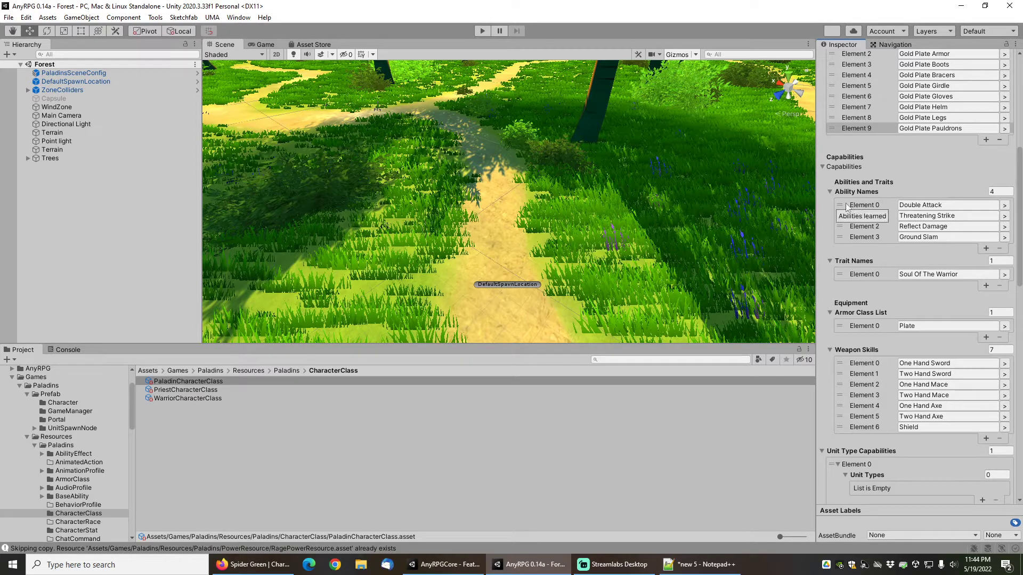
right_click(864, 207)
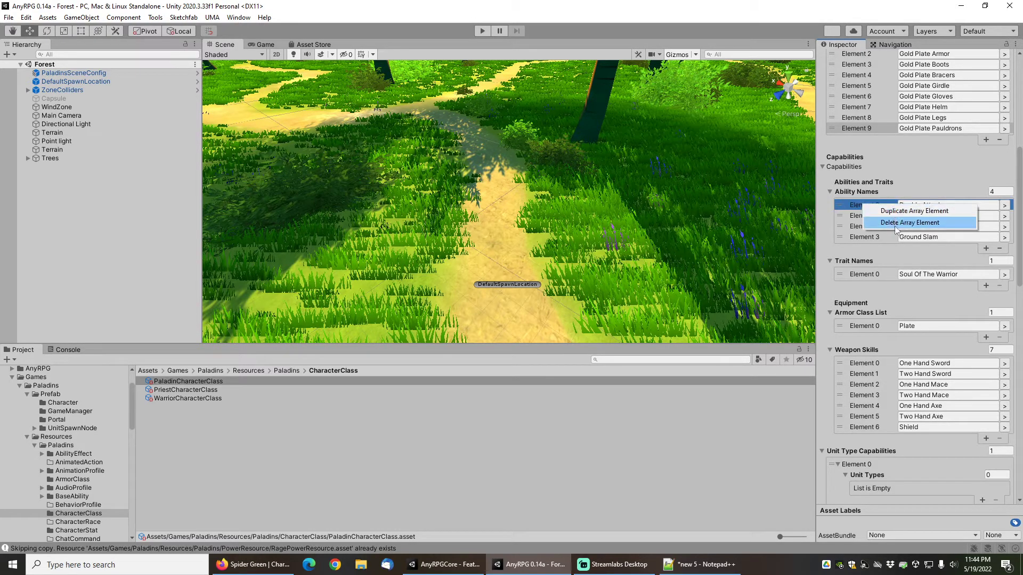
left_click(905, 222)
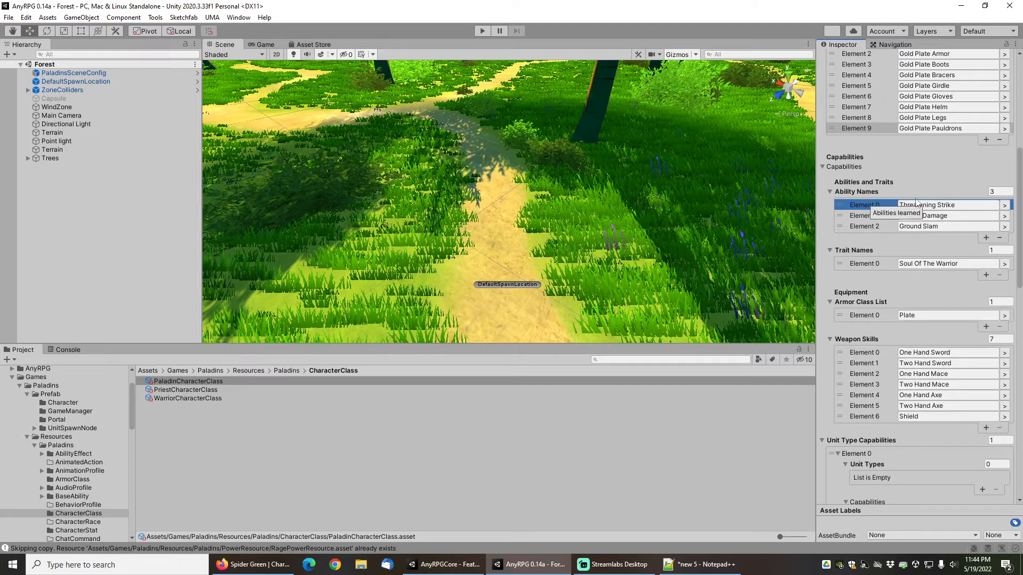
right_click(868, 216)
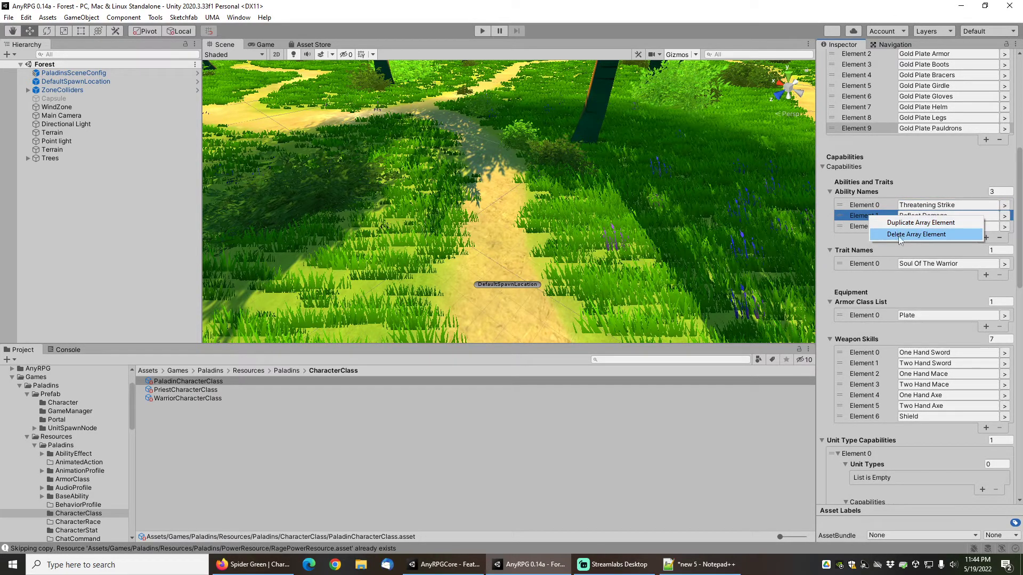
left_click(898, 235)
right_click(866, 216)
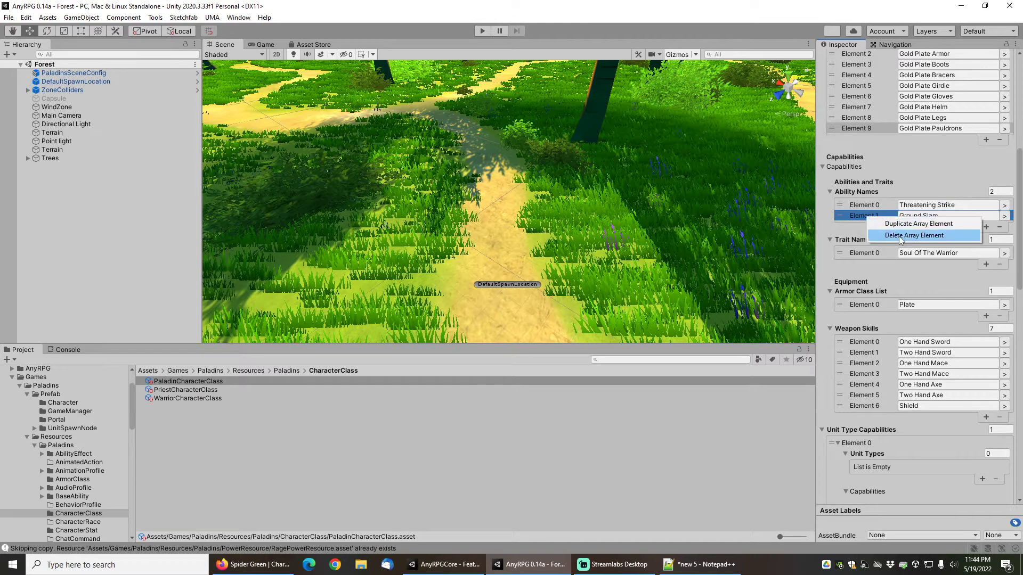
left_click(899, 235)
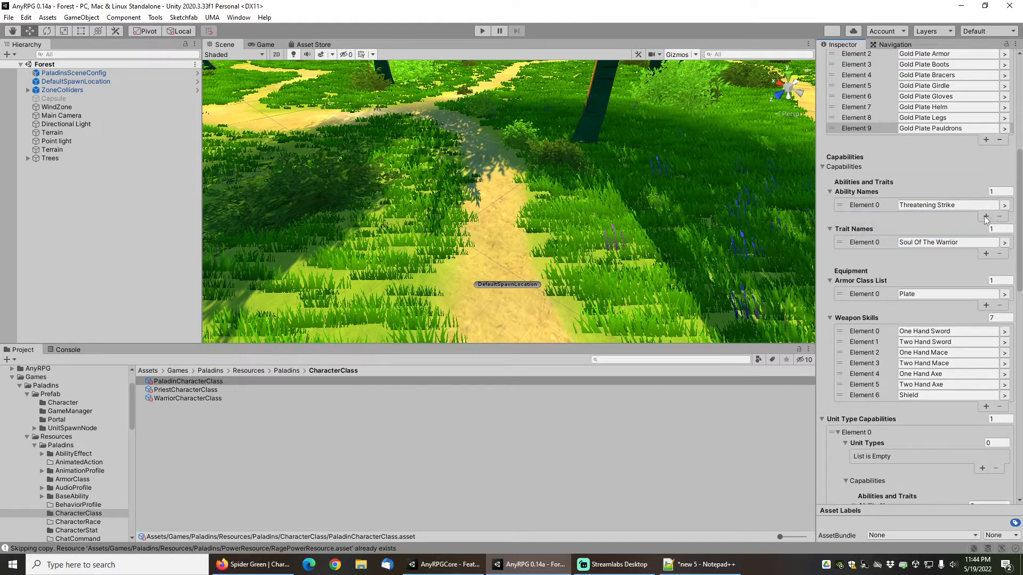
Add the Heal and Revive Ally abilities to the Paladin class's ability list.
left_click(986, 215)
left_click(1004, 216)
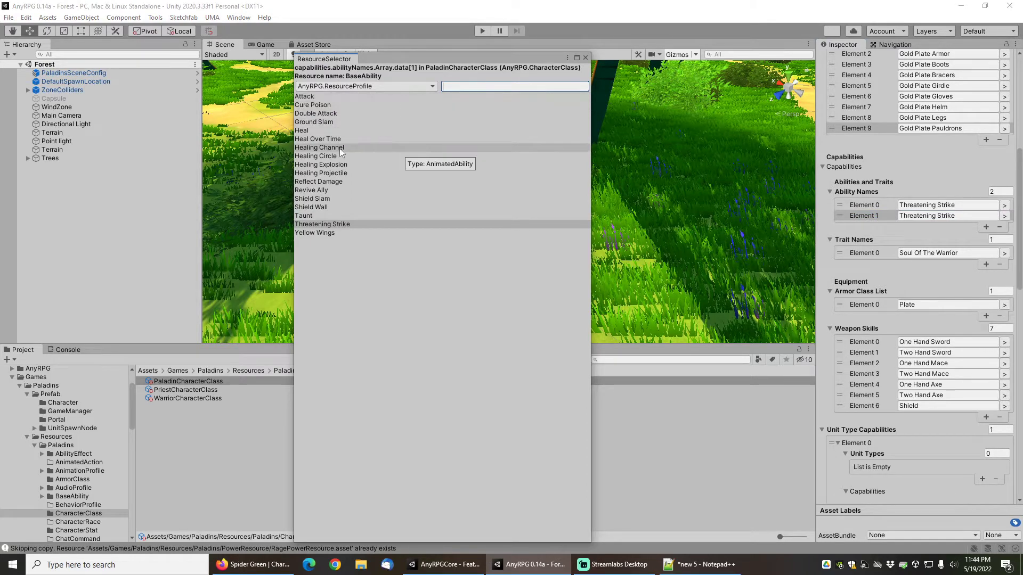
left_click(313, 131)
left_click(986, 225)
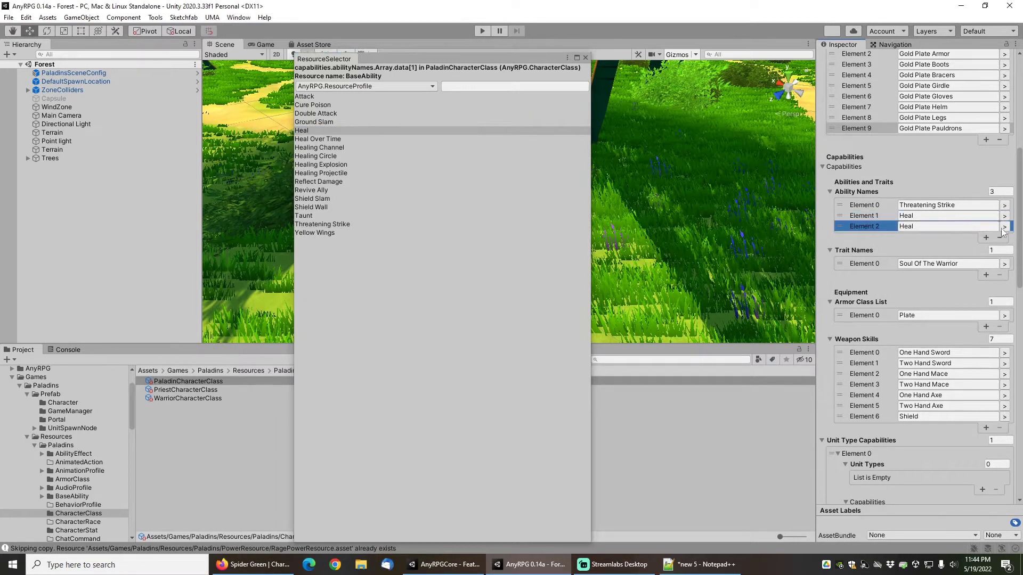
left_click(1004, 226)
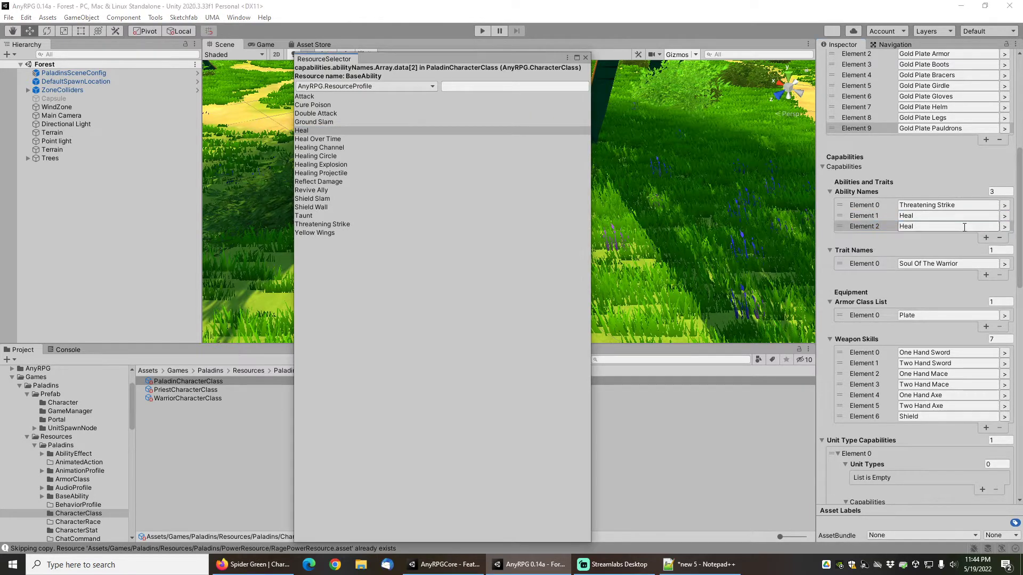
left_click(322, 191)
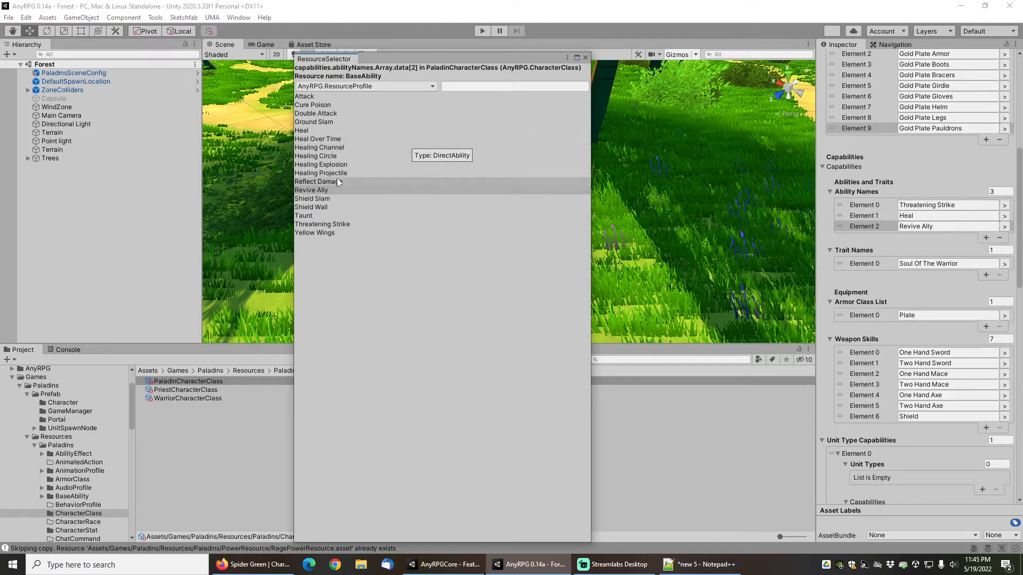
Add two more abilities to the Paladin class, Shield Slam and Shield Wall.
left_click(986, 239)
left_click(986, 248)
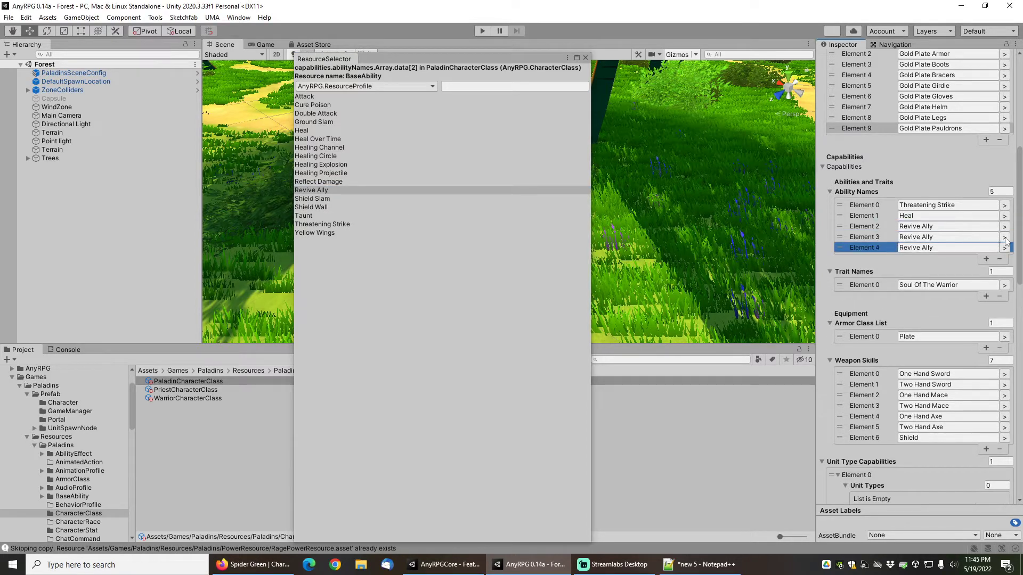
left_click(1004, 237)
left_click(318, 199)
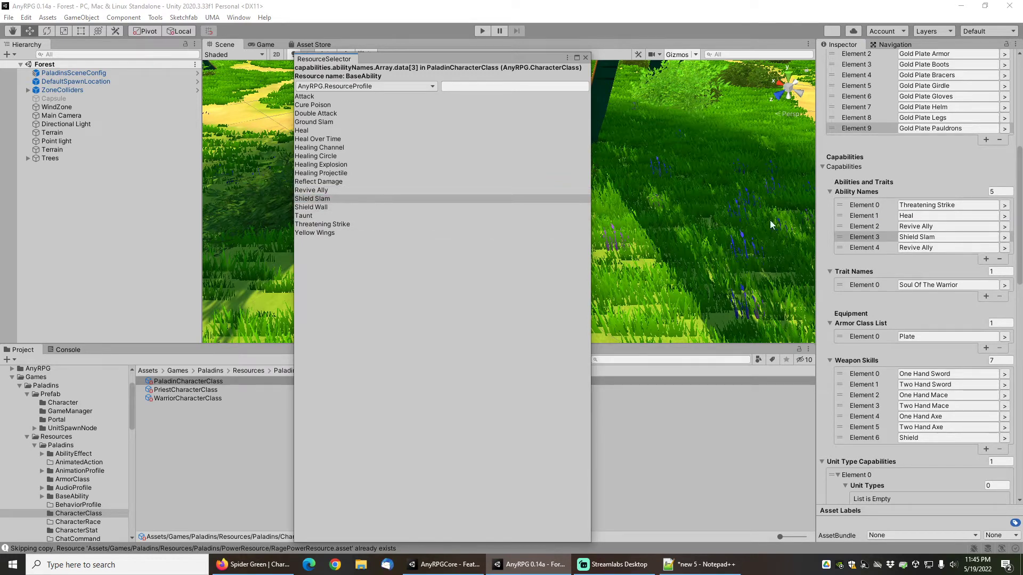
left_click(1005, 248)
left_click(311, 208)
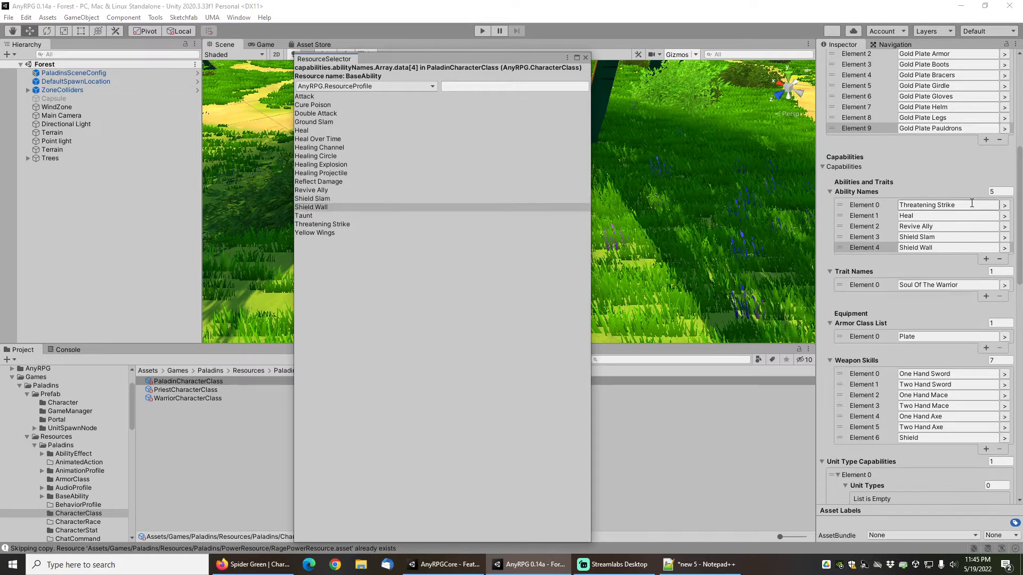
Add the Taunt and Yellow Wings abilities to the end of the Paladin class's ability list.
left_click(986, 259)
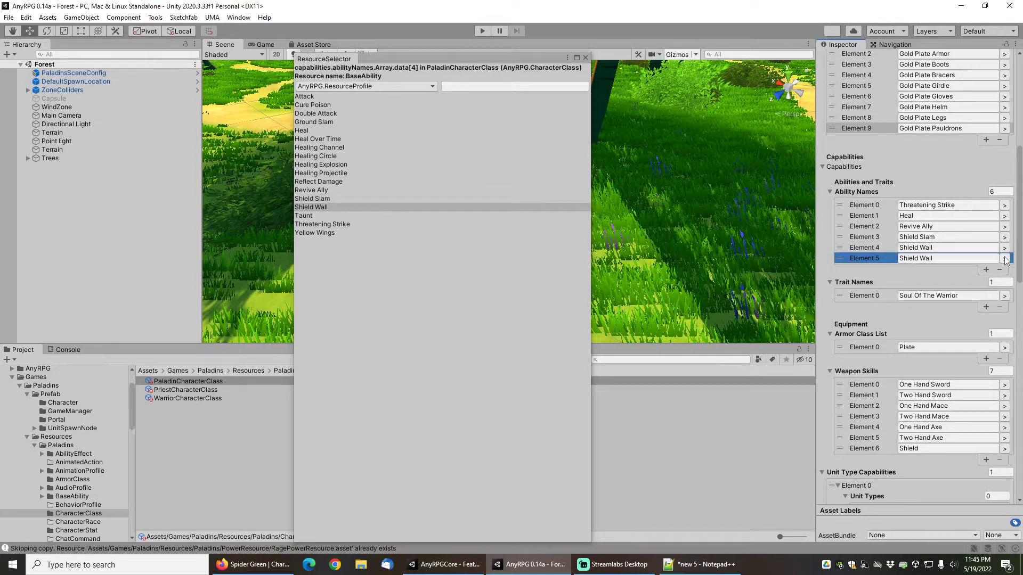
left_click(1005, 259)
left_click(312, 216)
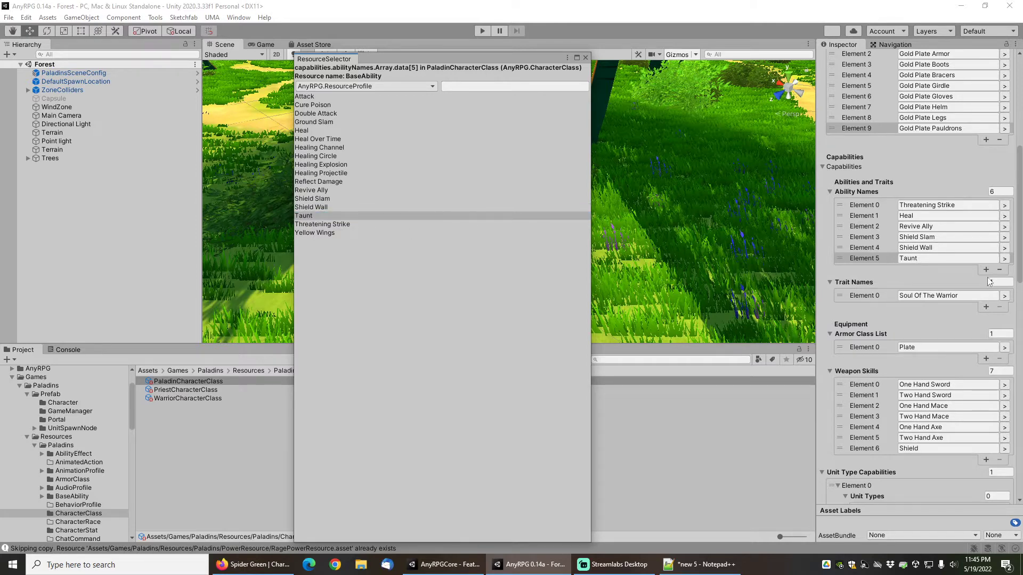
left_click(985, 270)
left_click(1005, 269)
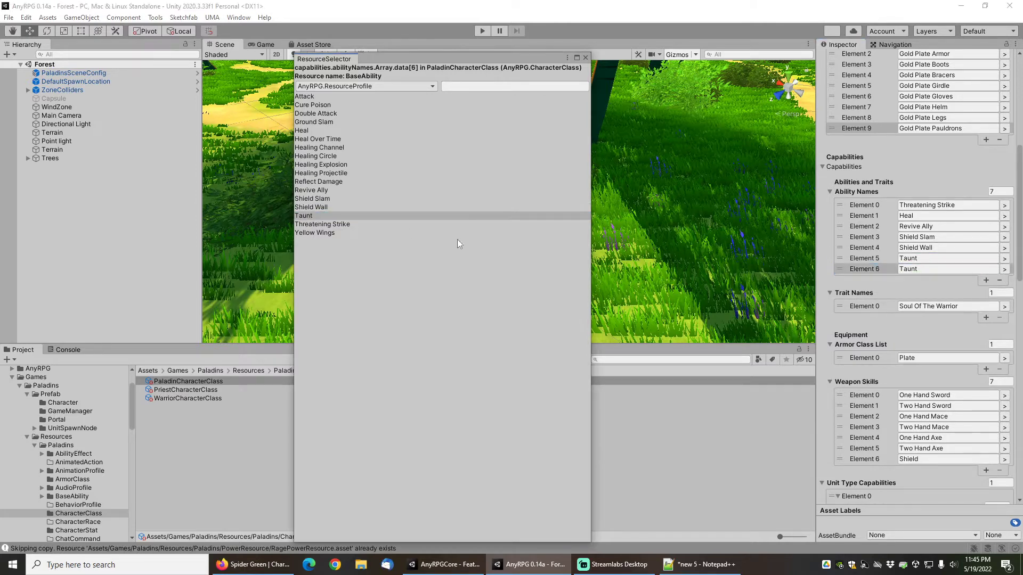
left_click(328, 235)
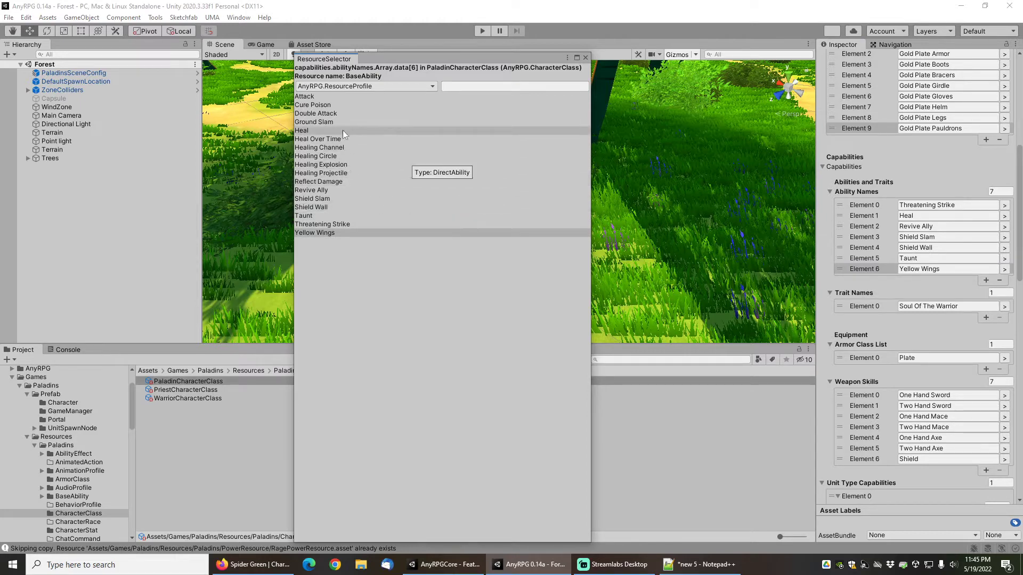
left_click(586, 58)
Open the Trait folder under the Paladins game's StatusEffect ability effects.
scroll(886, 235, "down", 3)
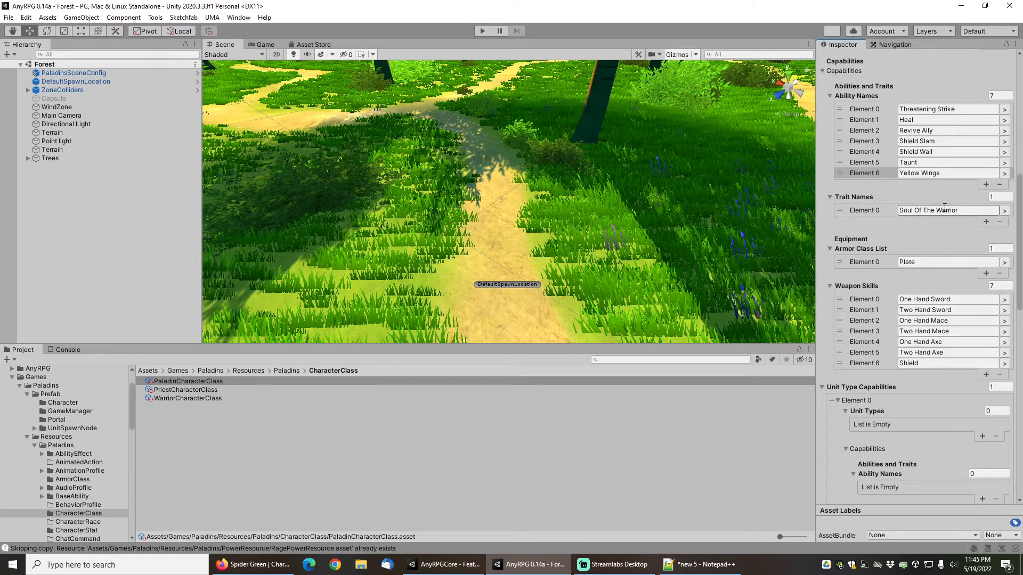
scroll(76, 432, "down", 2)
left_click(69, 421)
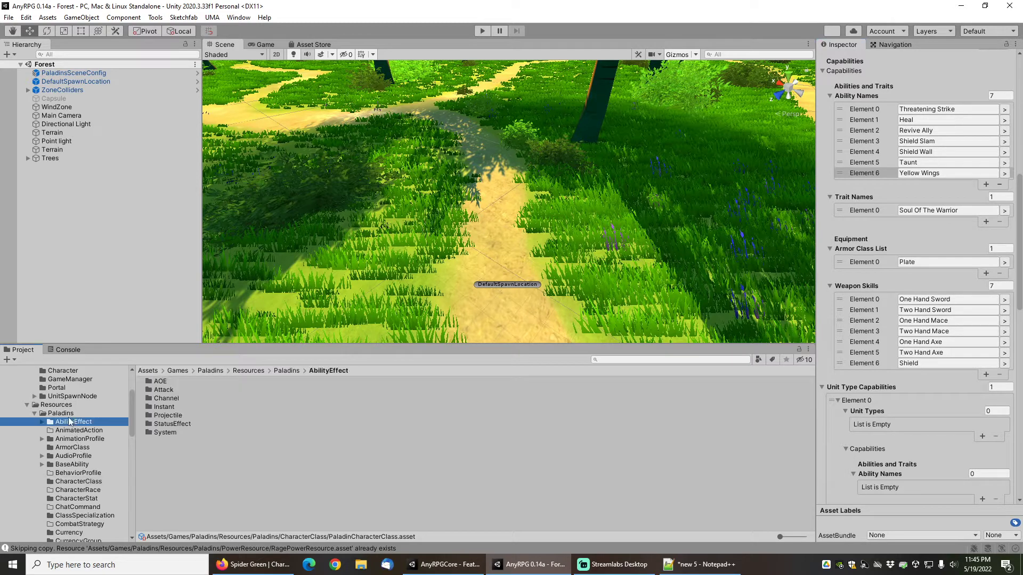
left_click(42, 421)
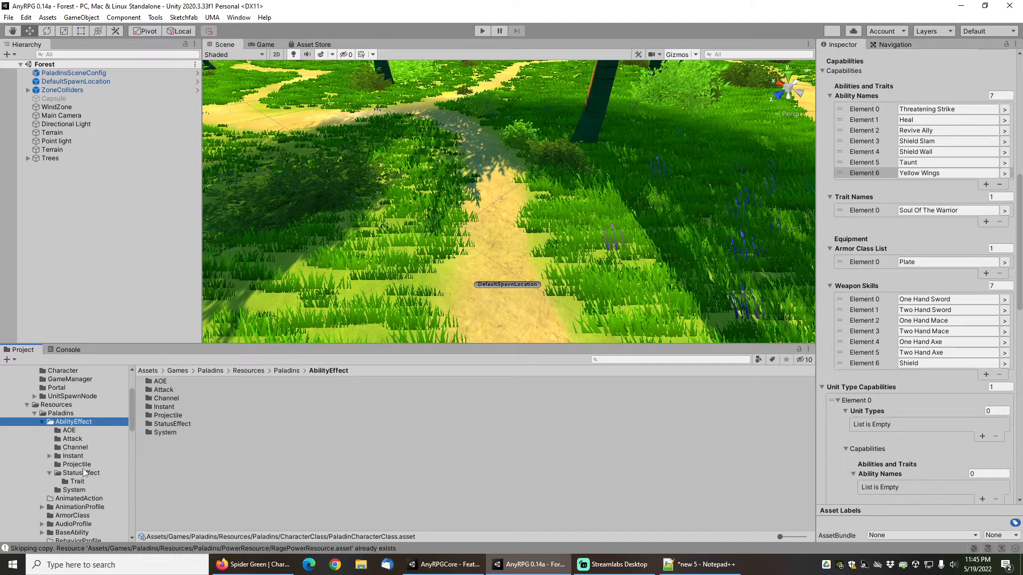
left_click(83, 473)
left_click(78, 482)
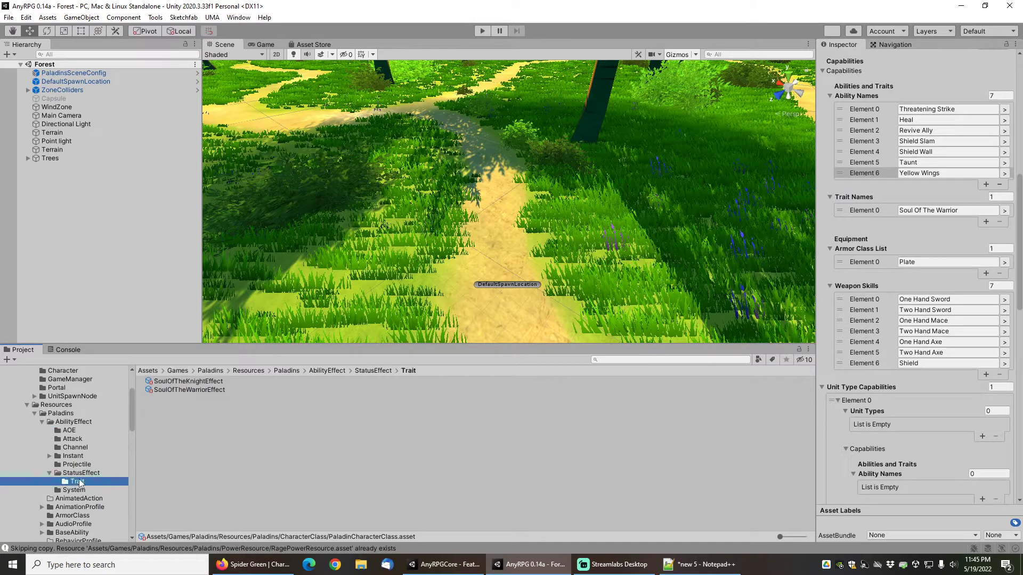
Duplicate the SoulOfTheWarriorEffect asset and name the copy SoulOfThePaladinEffect.
left_click(187, 389)
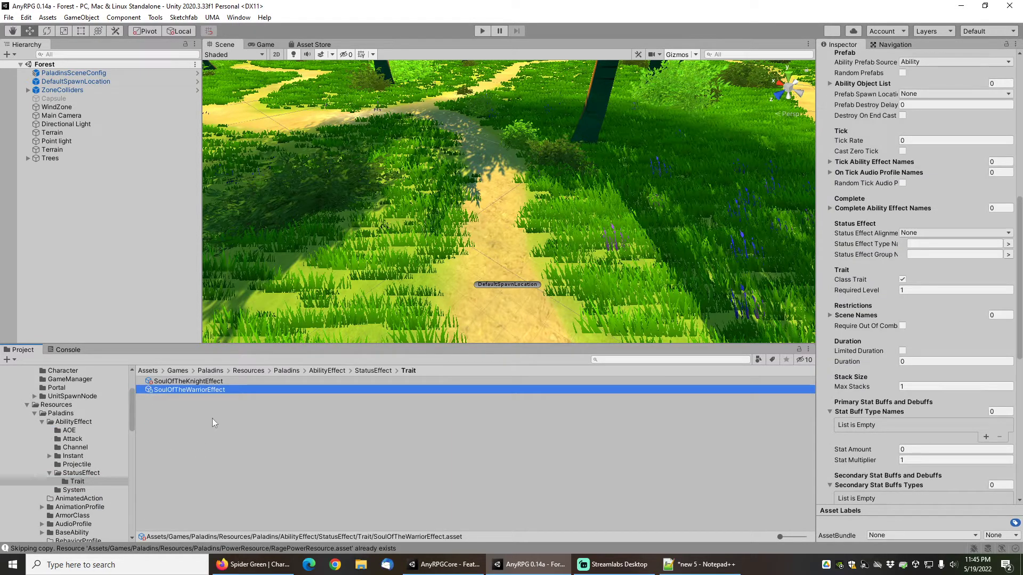
key("ctrl+d")
key("F2")
key("End")
key("BackSpace")
key("BackSpace")
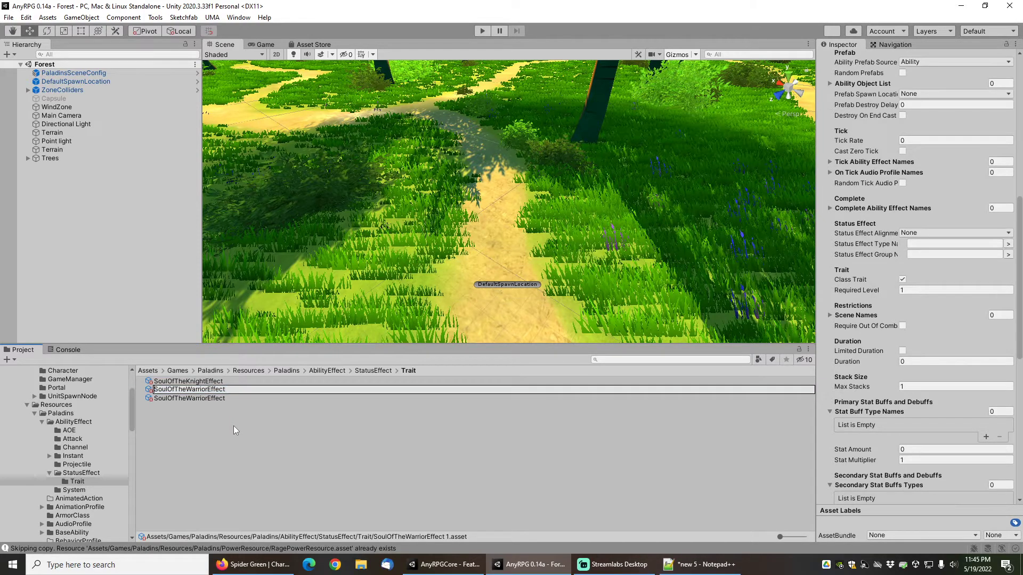
key("Home")
key("Right")
key("Right")
key("Right")
key("Right")
key("Right")
key("Right")
key("Right")
key("Right")
key("Right")
key("shift+Right")
key("shift+Right")
key("shift+Right")
key("shift+Right")
key("shift+Right")
key("shift+Right")
key("shift+Right")
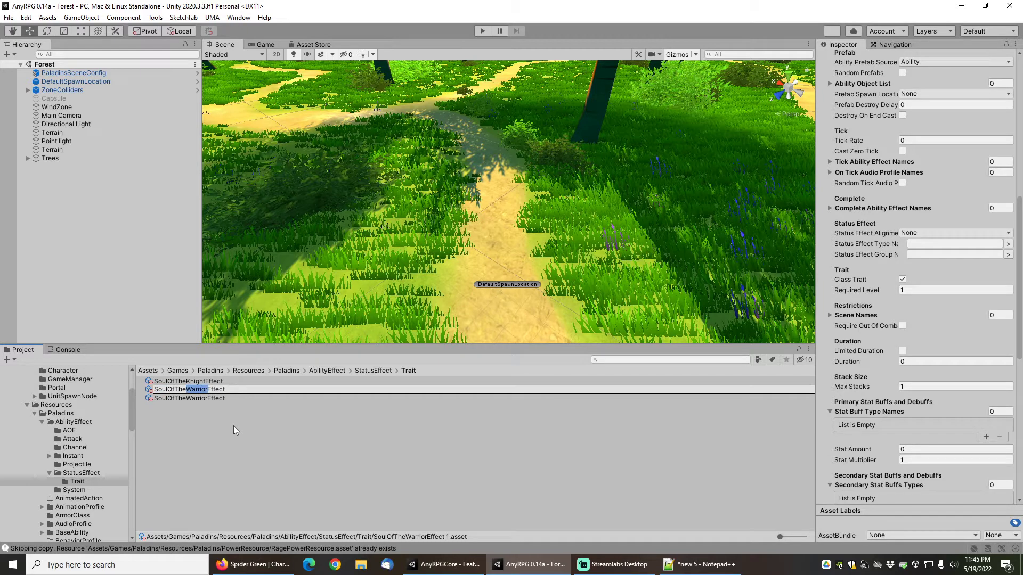
type("Paladin")
key("Return")
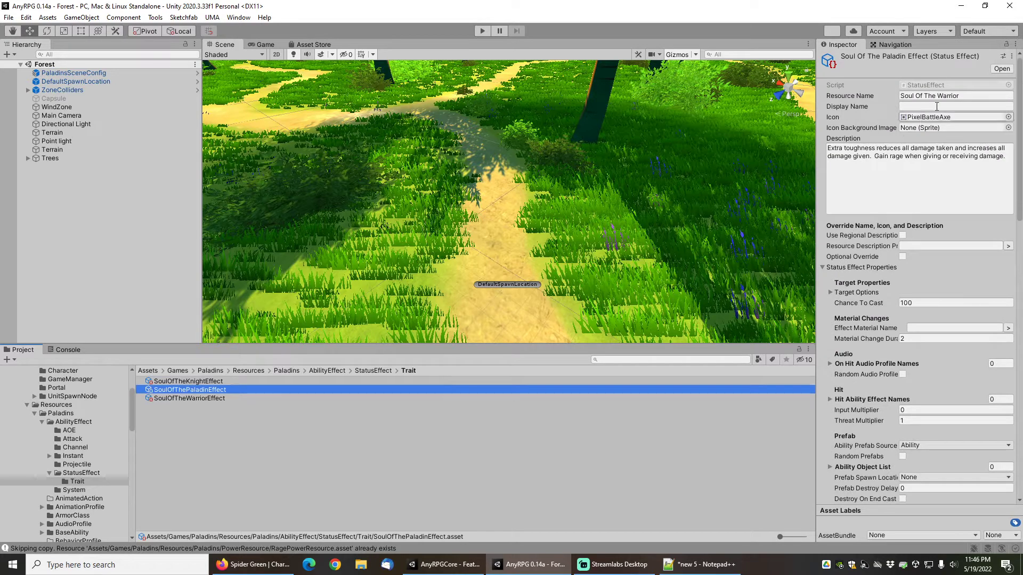
Set the Paladin effect's resource name to "Soul Of The Paladin" and delete the sentence about gaining rage from its description.
double_click(948, 95)
type("Paladin")
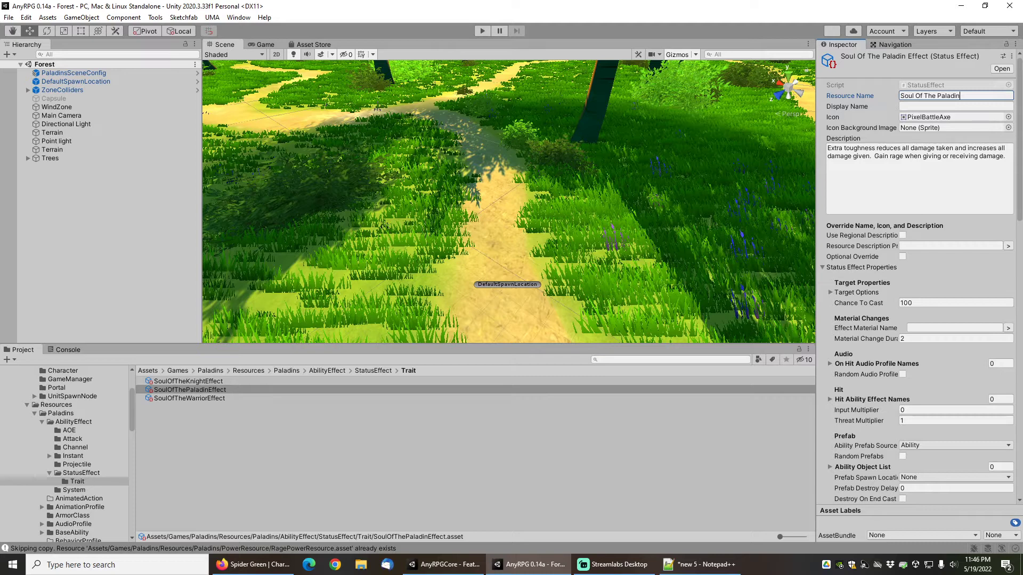
left_click(901, 195)
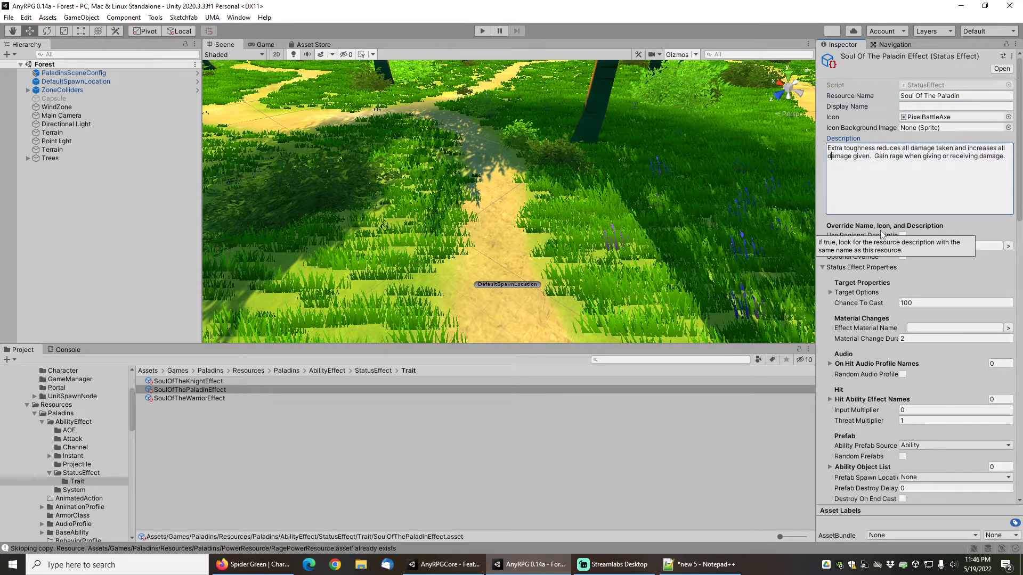
key("shift+End")
key("Delete")
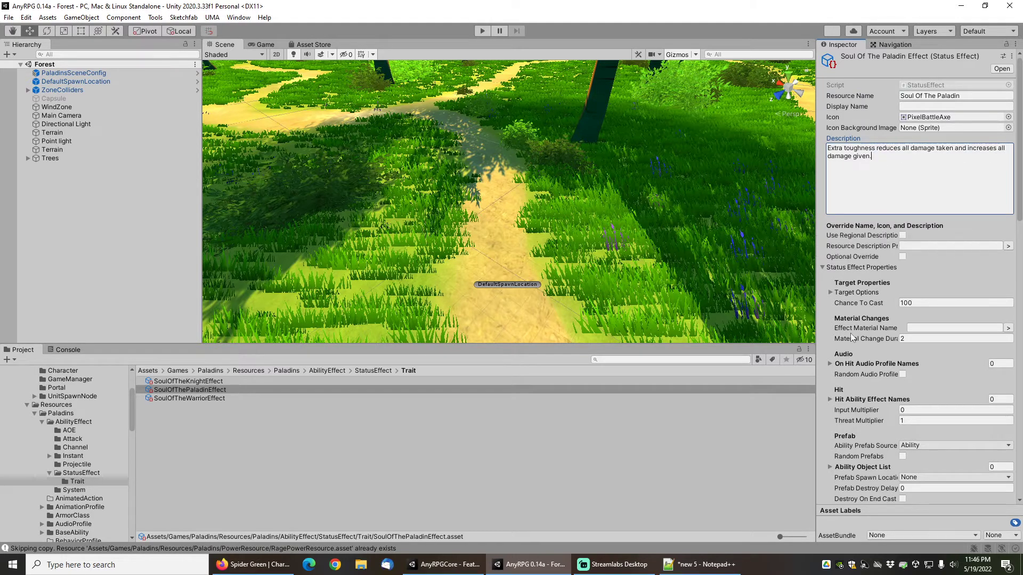
Remove Gain Rage from the Paladin effect by setting its reflect and weapon hit ability effect lists to size 0.
scroll(865, 331, "down", 6)
scroll(868, 329, "down", 12)
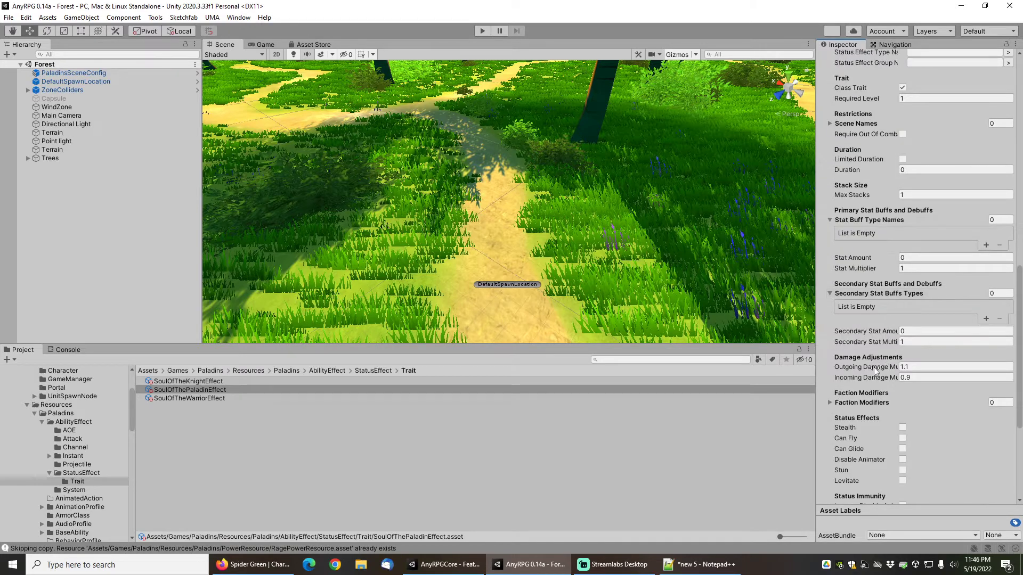
scroll(873, 368, "down", 3)
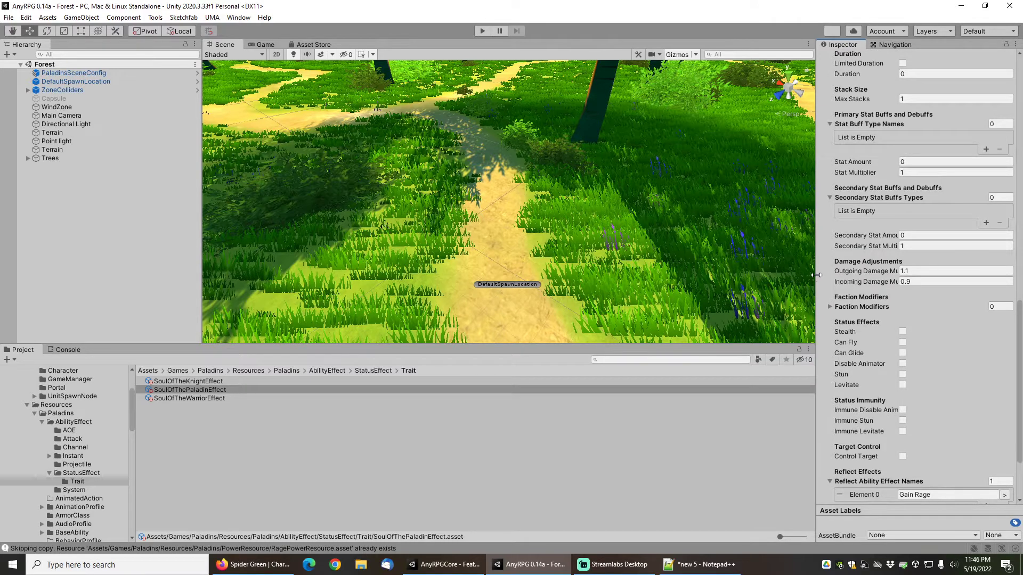
left_click_drag(816, 274, 762, 275)
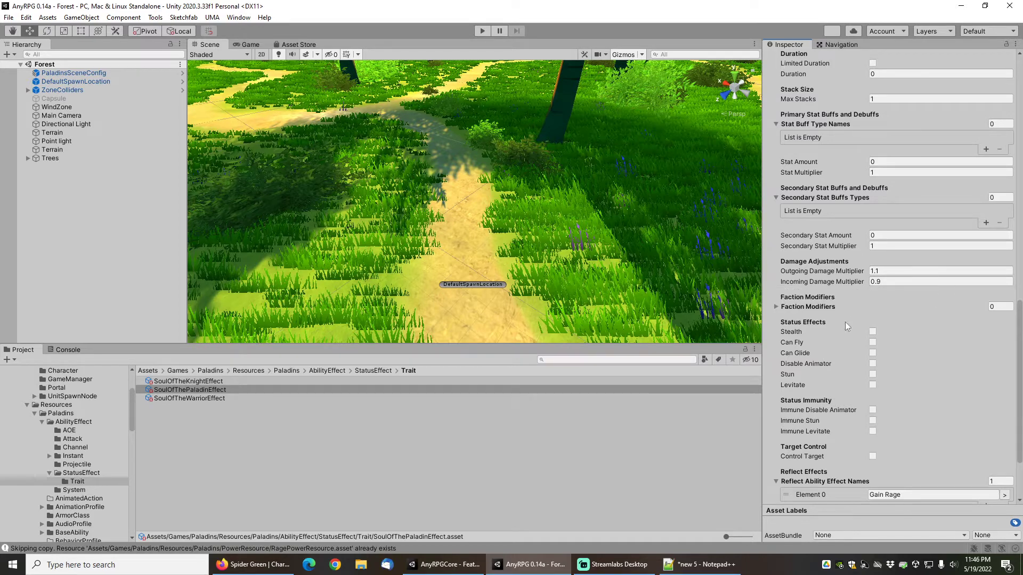
scroll(843, 321, "down", 3)
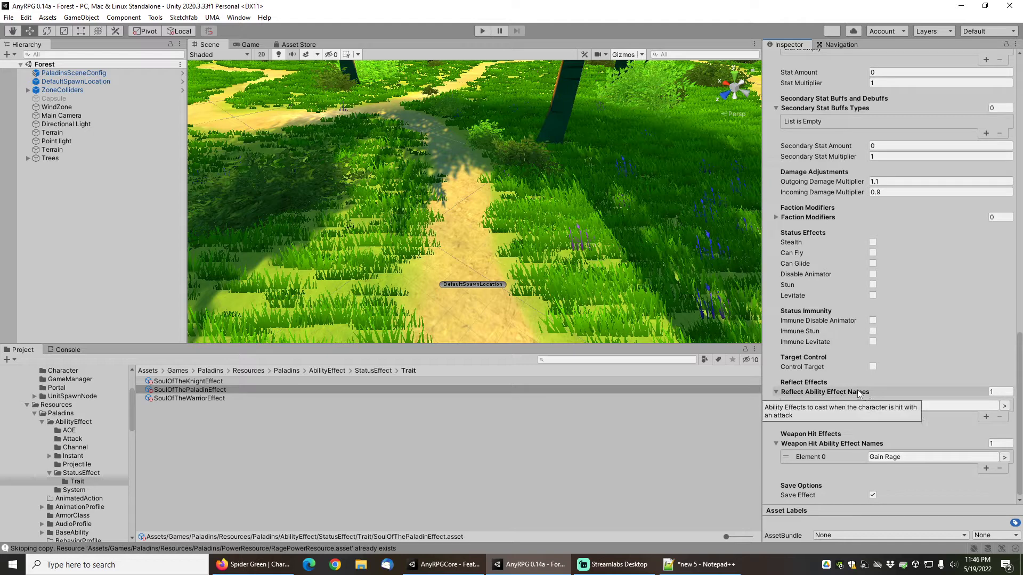
left_click(1002, 390)
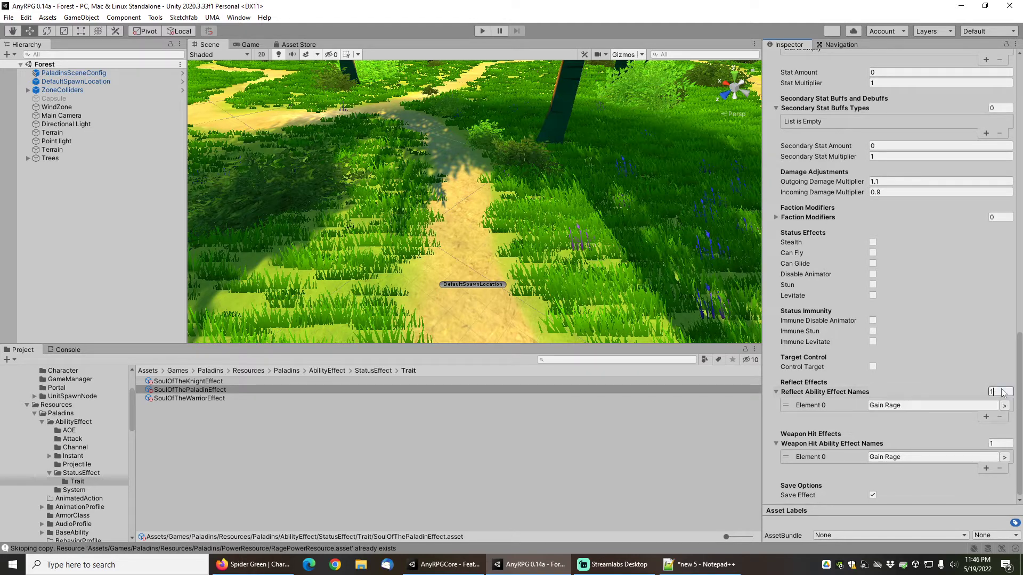
type("0")
key("Return")
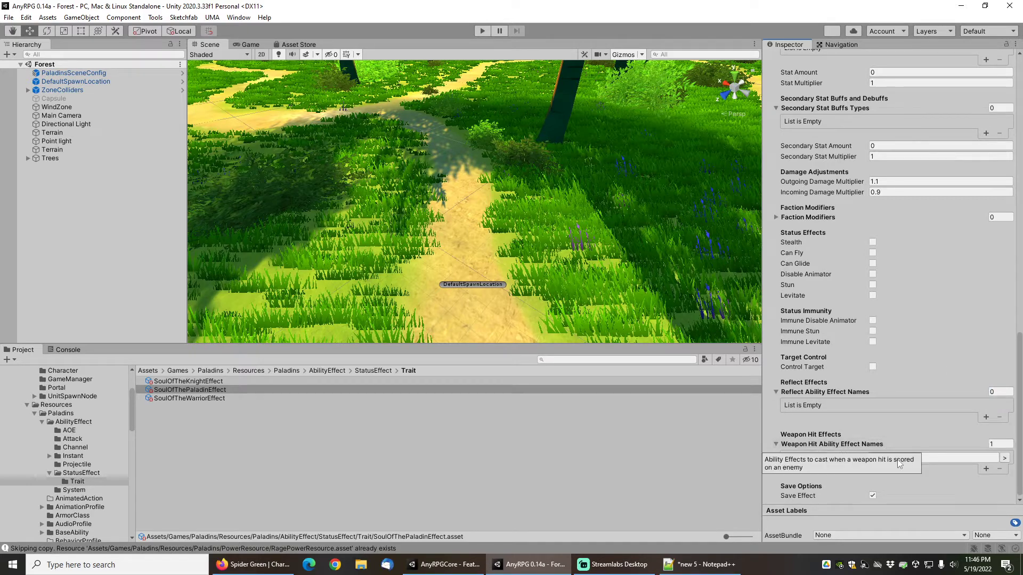
left_click(1004, 444)
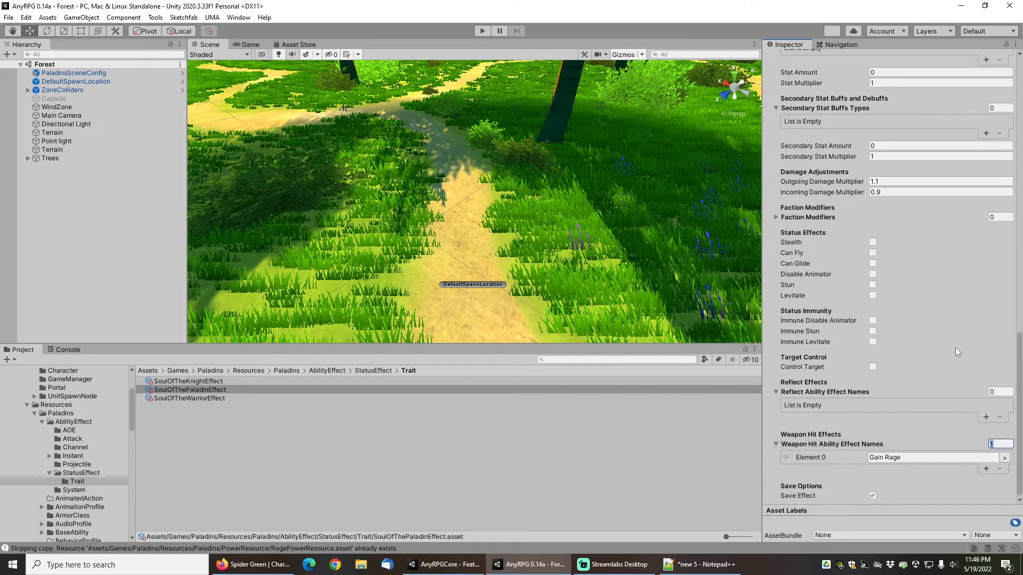
type("0")
key("Return")
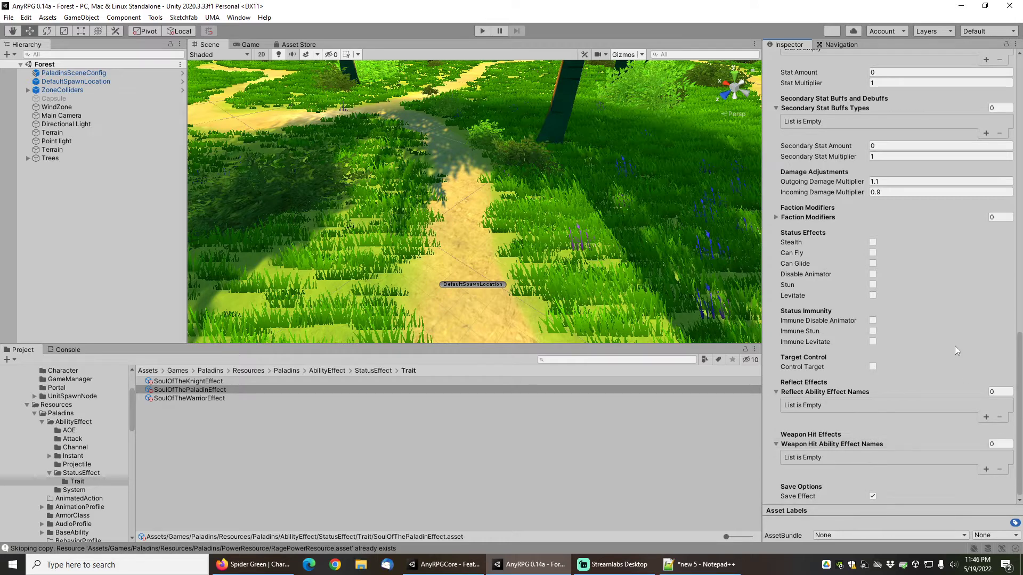
Replace the Soul Of The Paladin effect's icon with the PixelShield sprite, searching the sprites for "shield".
scroll(893, 362, "up", 8)
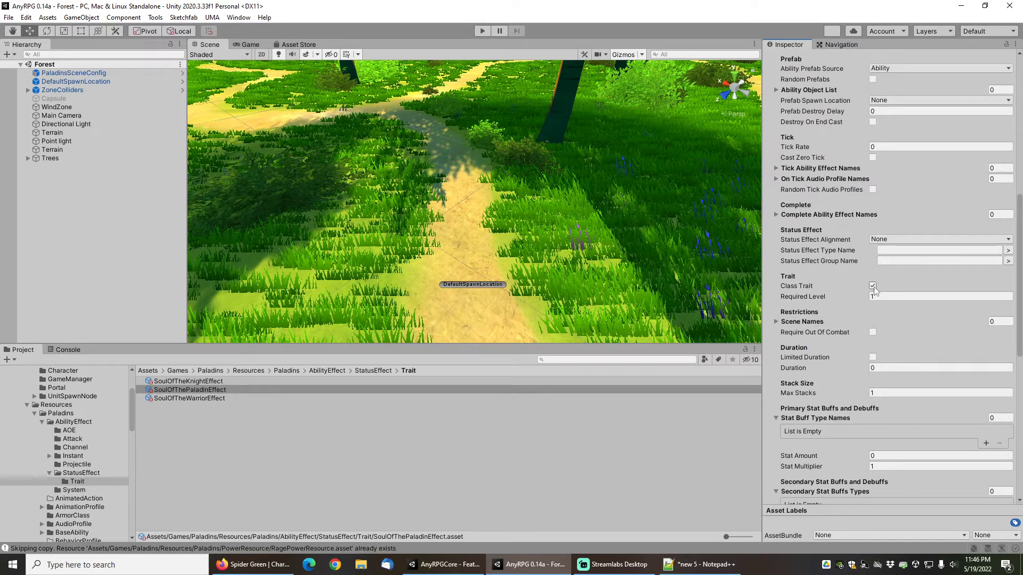
mouse_move(808, 288)
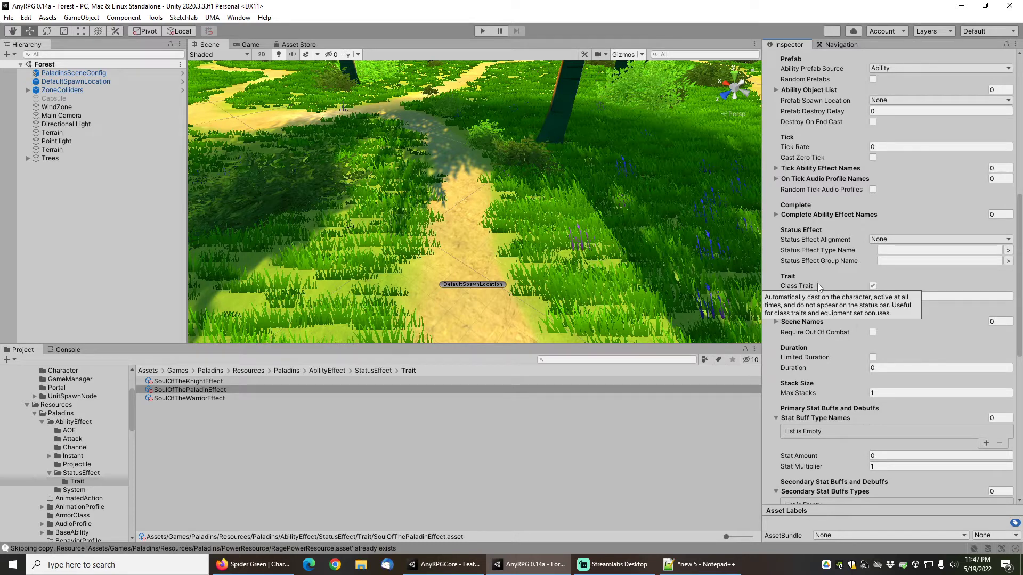
scroll(820, 285, "up", 10)
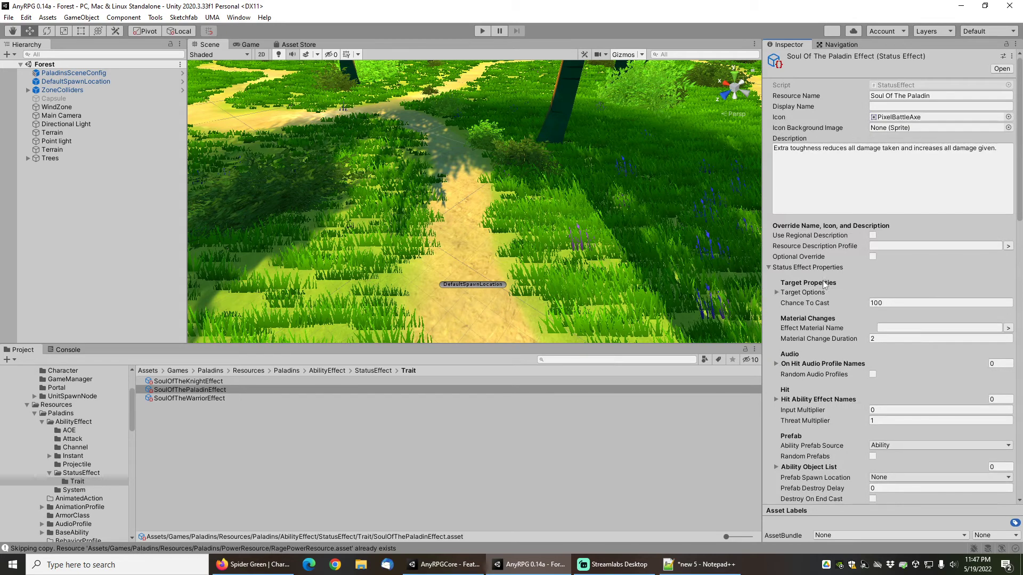
left_click(1008, 116)
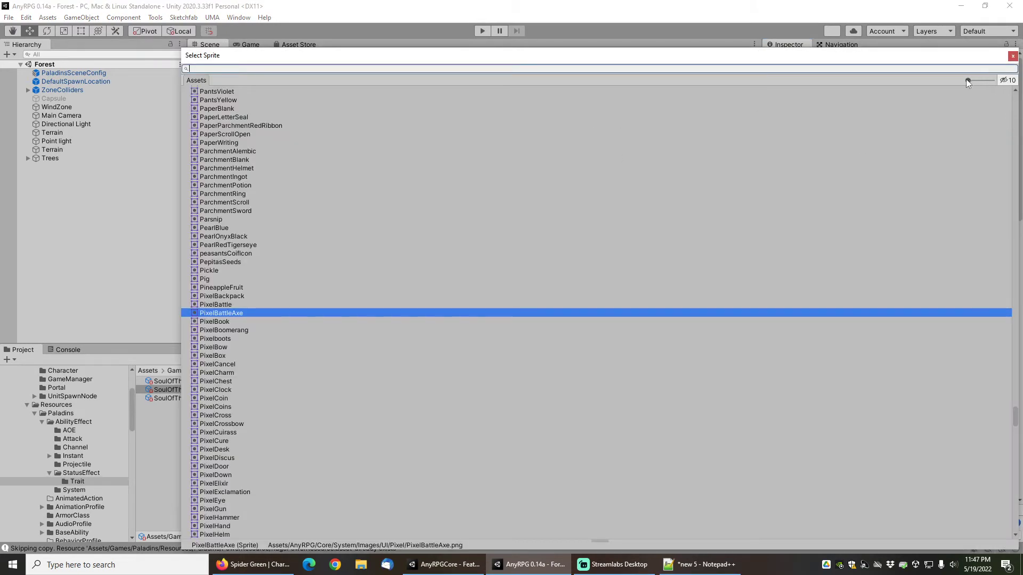
left_click_drag(967, 80, 991, 80)
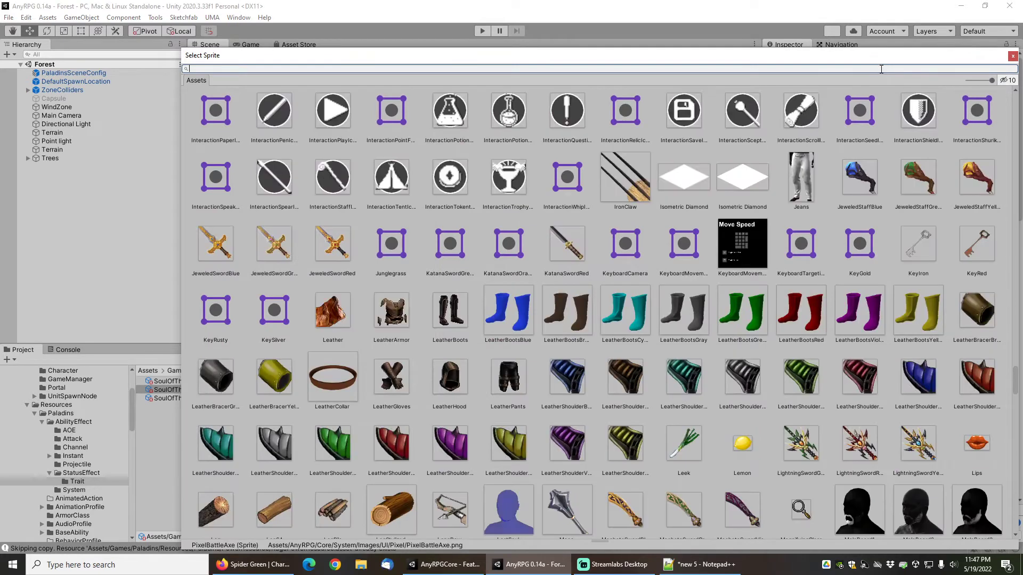
type("shield")
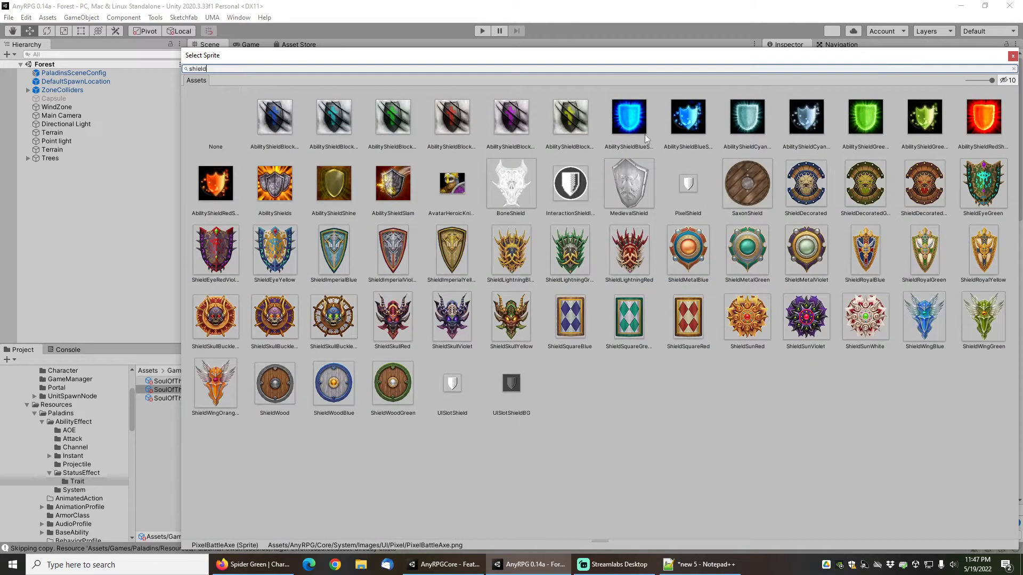
double_click(688, 184)
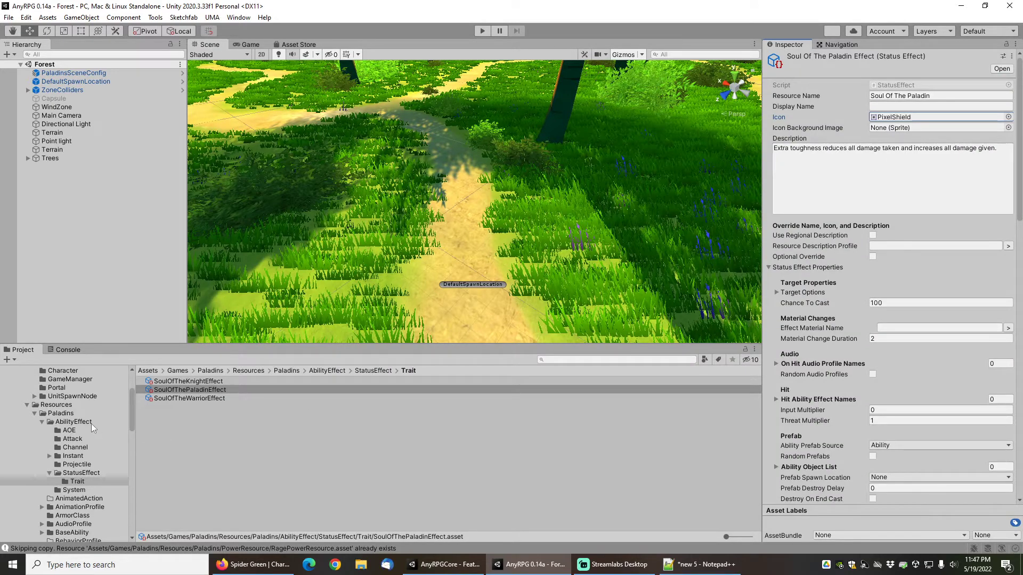
Replace the trait in the PaladinCharacterClass asset with Soul Of The Paladin.
scroll(86, 463, "down", 1)
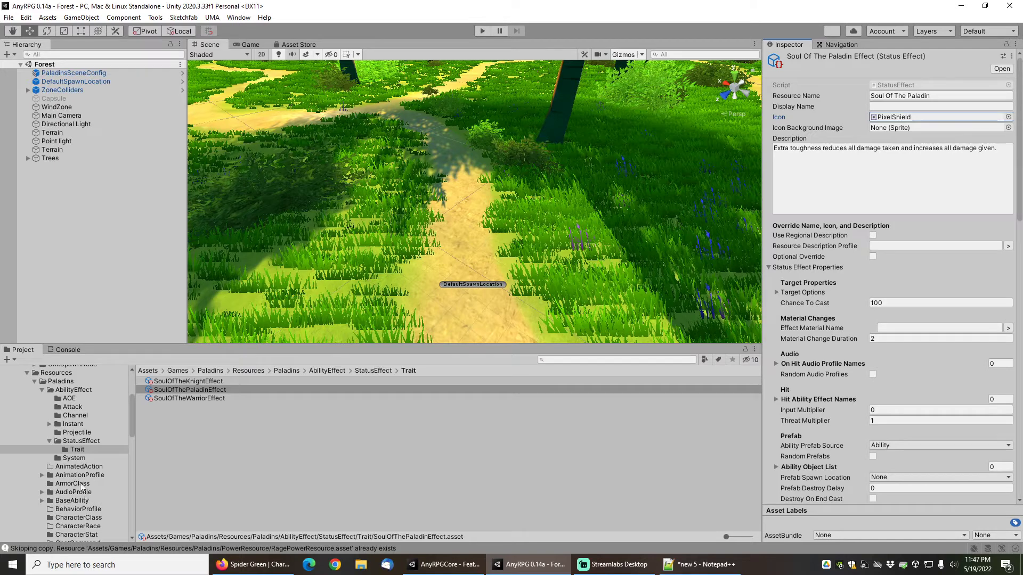
left_click(87, 510)
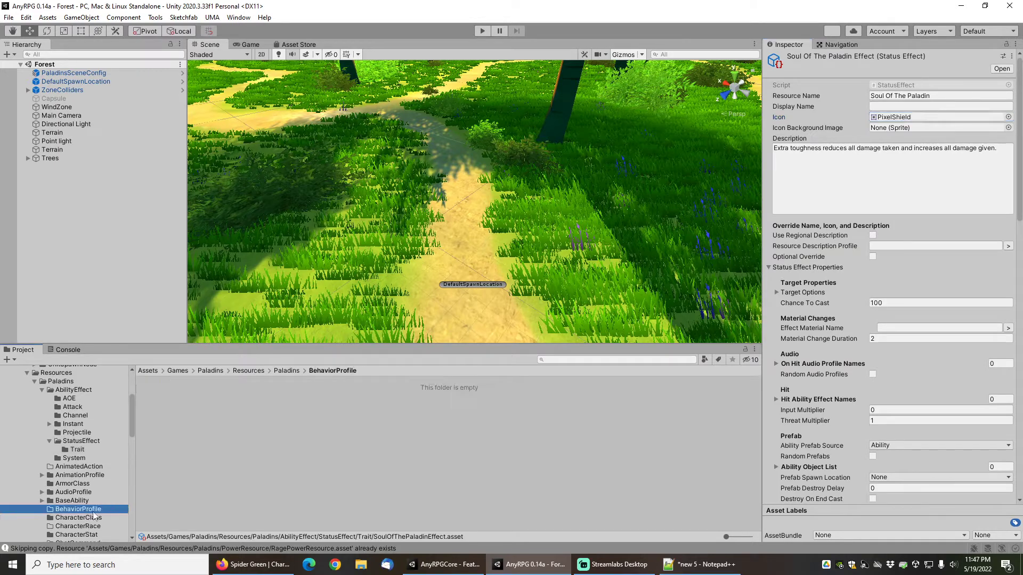
left_click(90, 518)
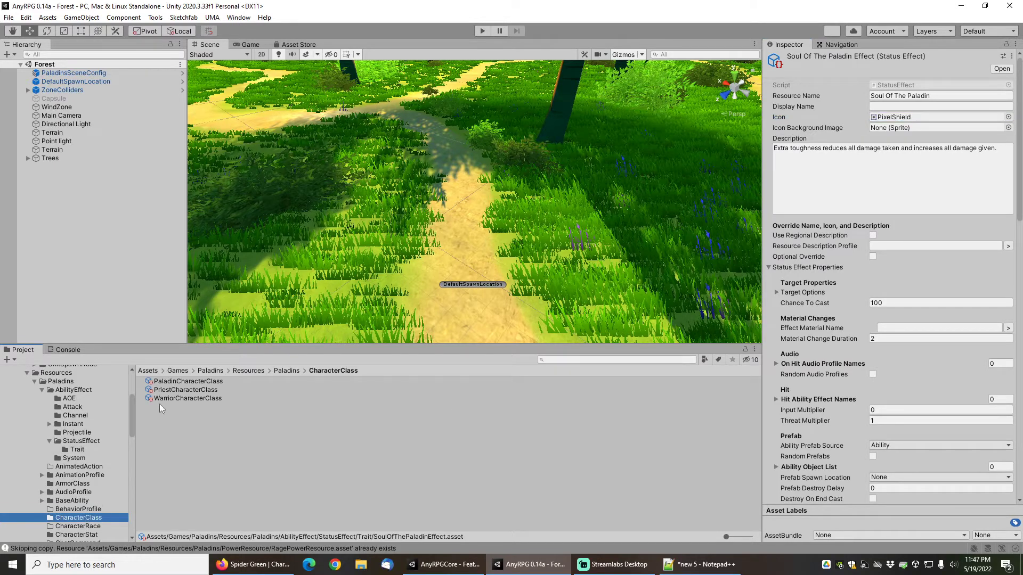
left_click(178, 382)
scroll(897, 373, "down", 5)
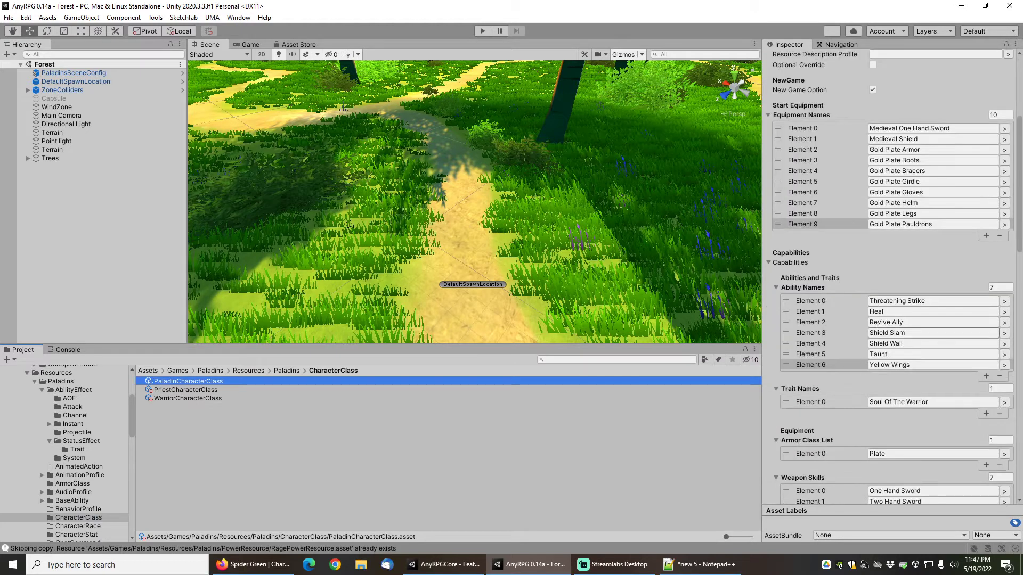
left_click(1004, 402)
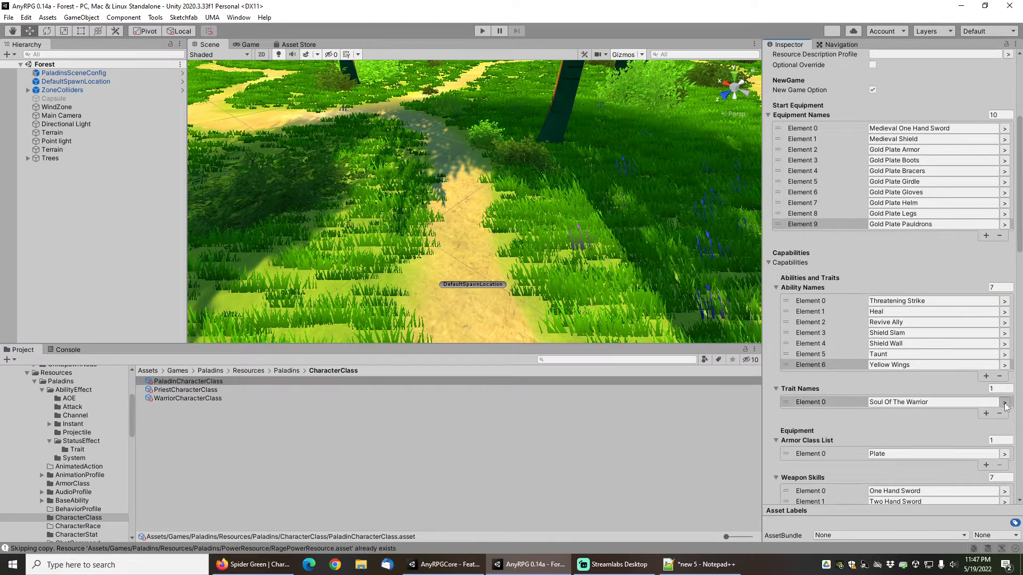
left_click(421, 131)
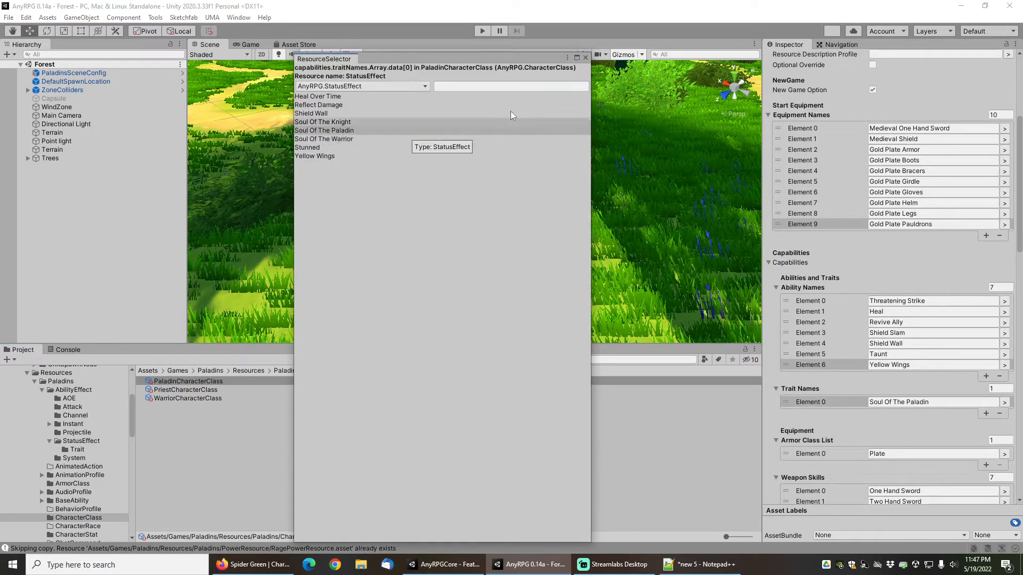
left_click(585, 58)
Review the Paladin class's armor class and weapon skills, and collapse its Unit Type Capabilities.
scroll(820, 383, "down", 3)
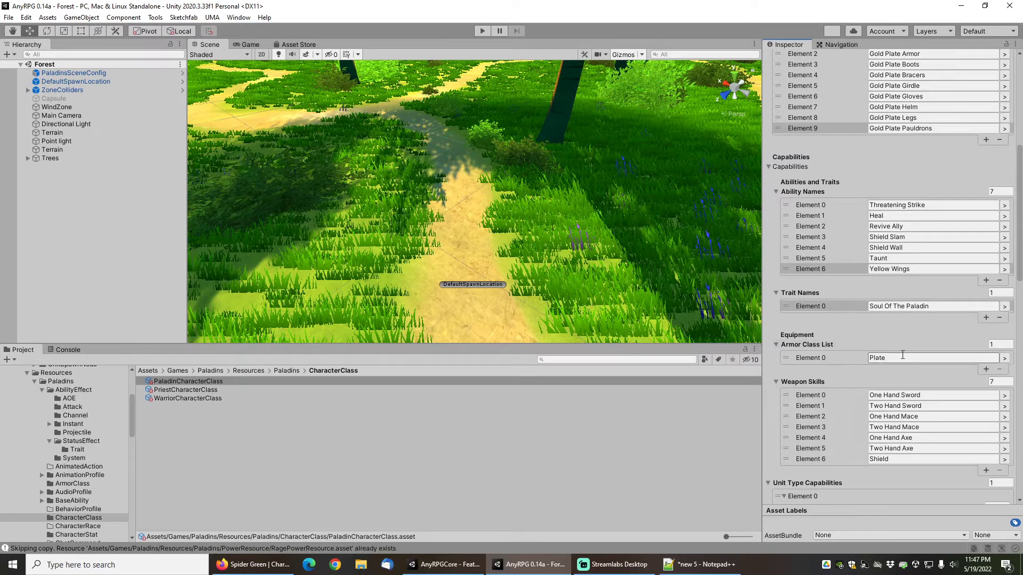
scroll(902, 355, "down", 3)
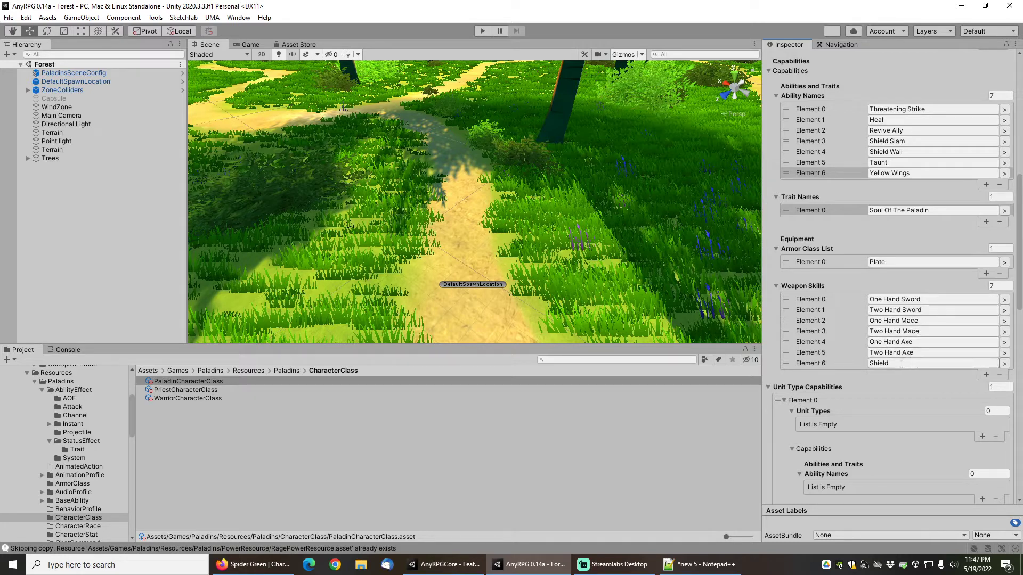
scroll(833, 326, "down", 3)
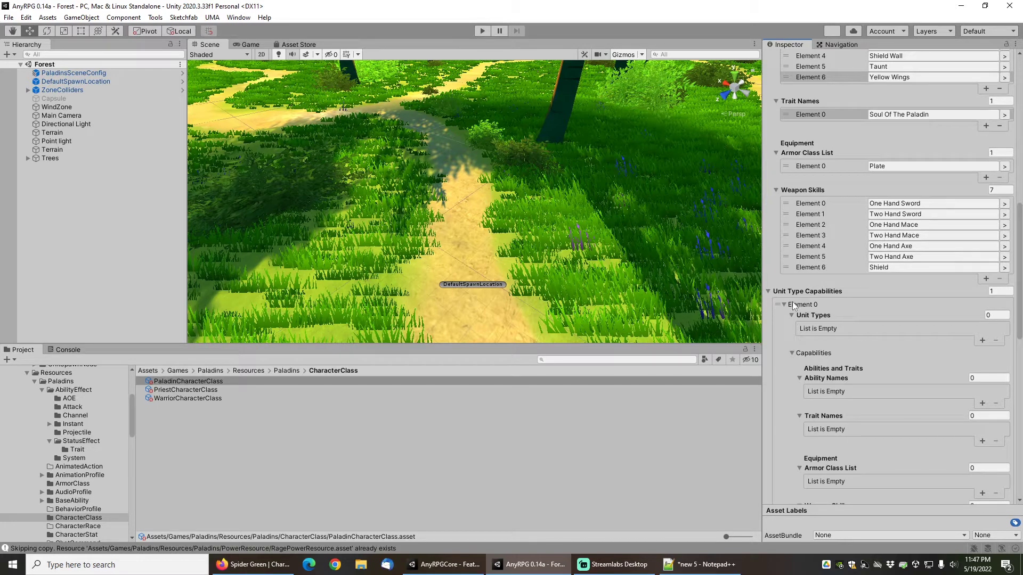
scroll(791, 302, "down", 10)
scroll(797, 271, "up", 10)
left_click(768, 292)
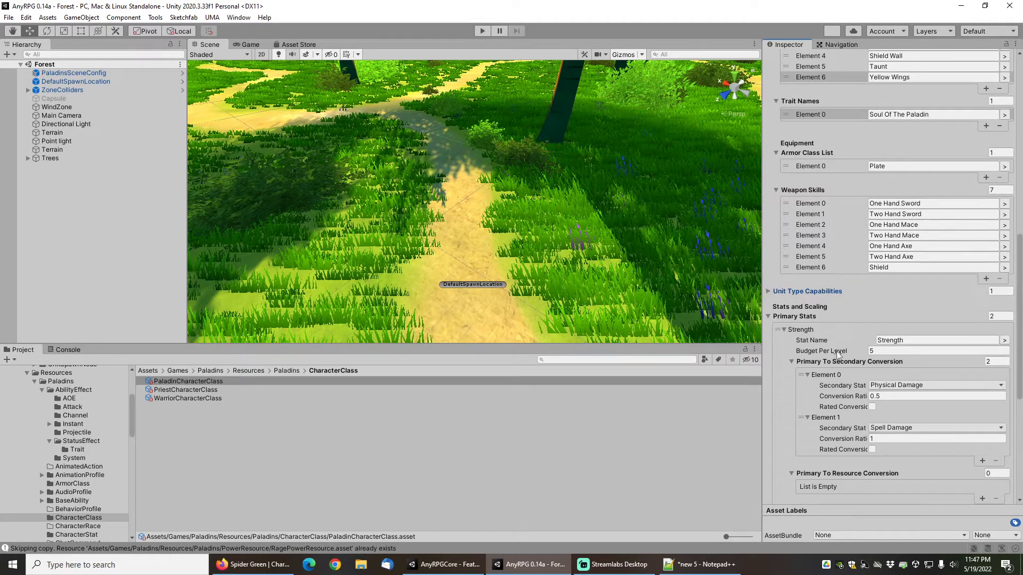
Examine the secondary stat conversions of the Paladin class's Strength and Agility primary stats.
scroll(838, 354, "down", 3)
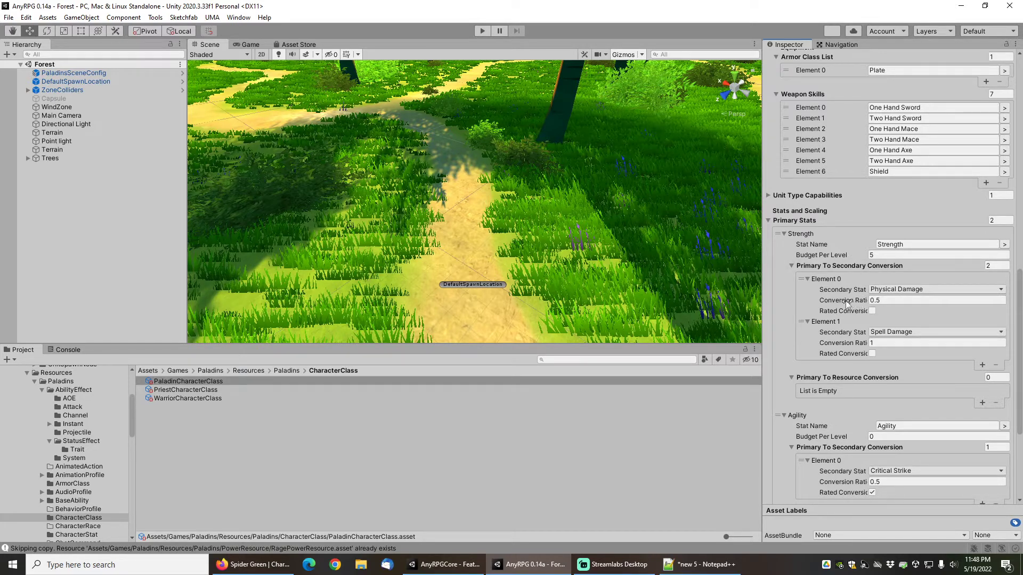
left_click(877, 300)
key("Return")
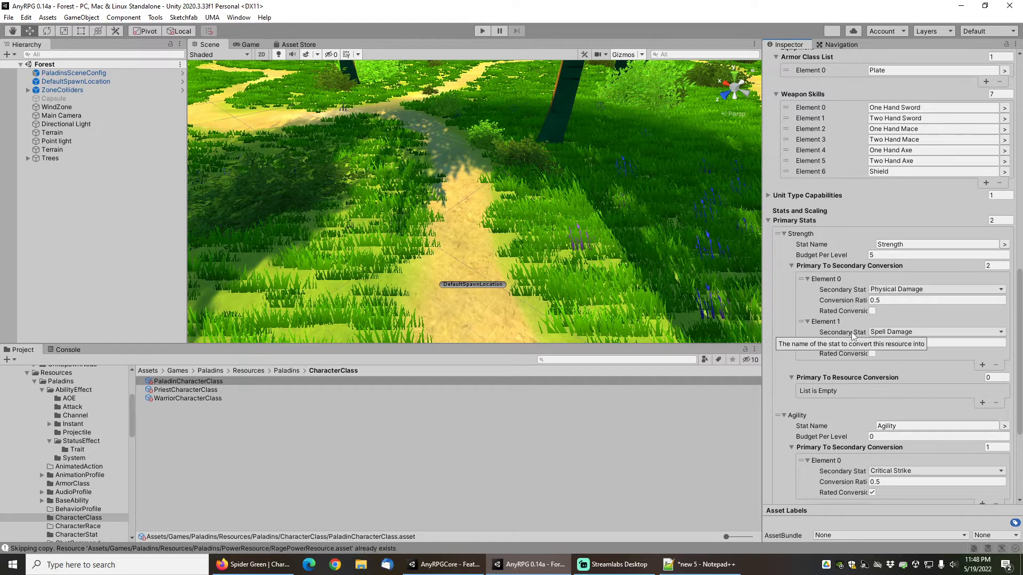
scroll(854, 336, "down", 3)
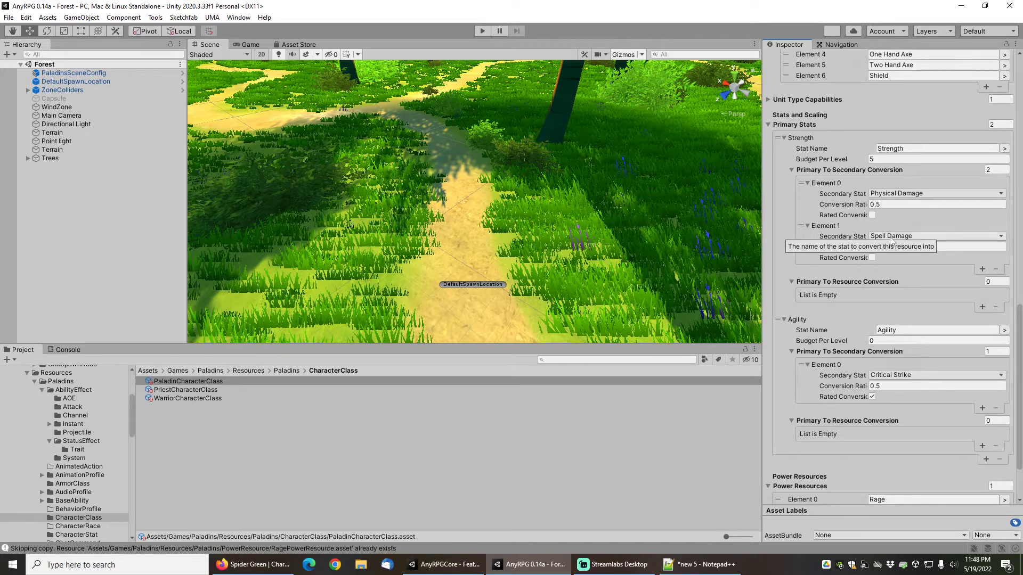
left_click(876, 247)
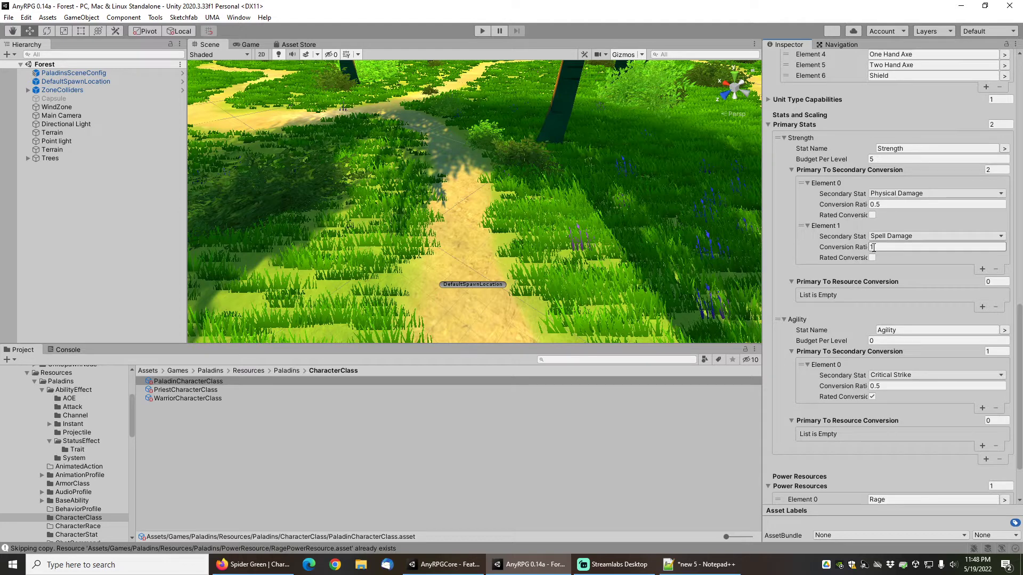
key("BackSpace")
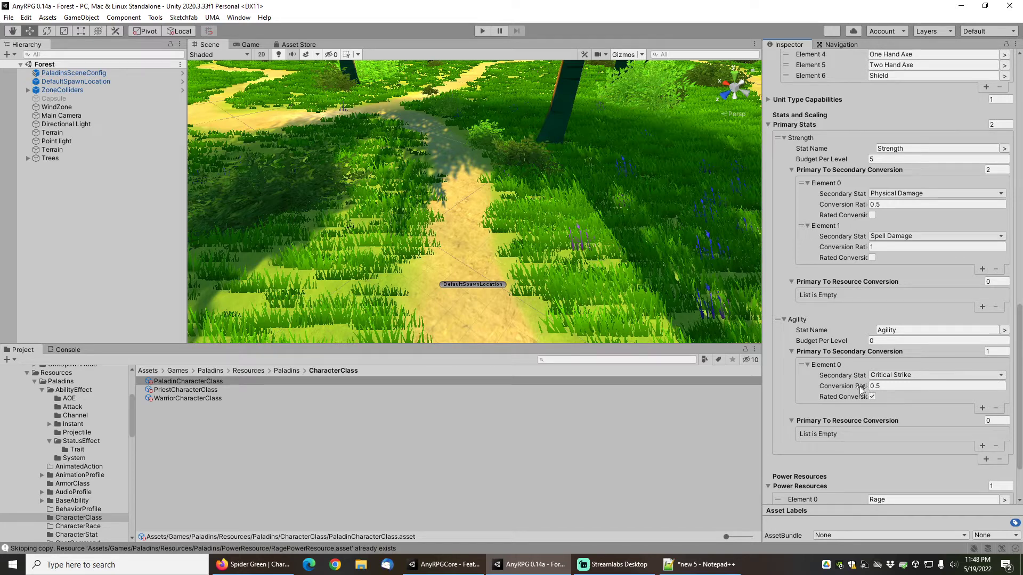
mouse_move(855, 398)
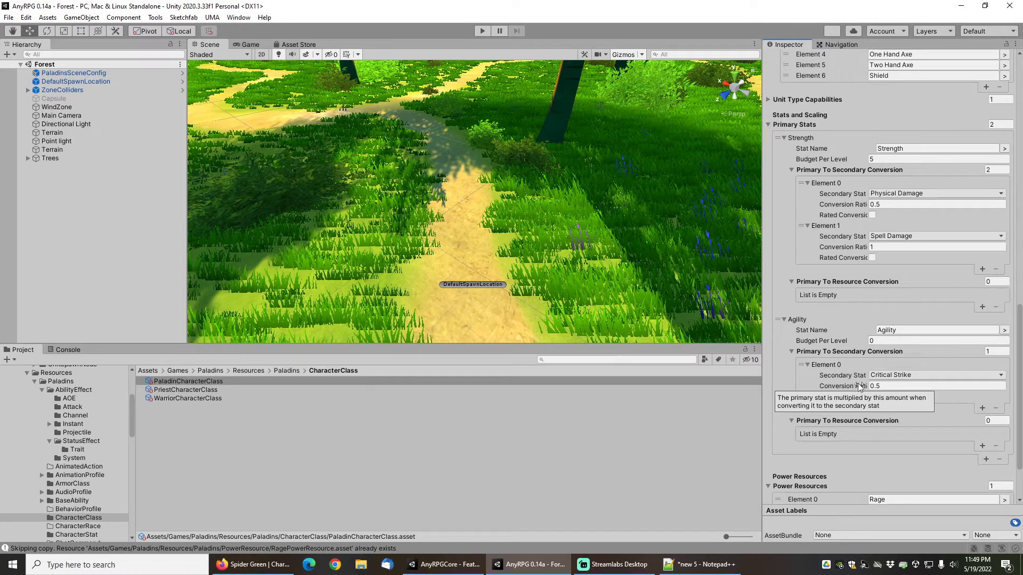
left_click(851, 397)
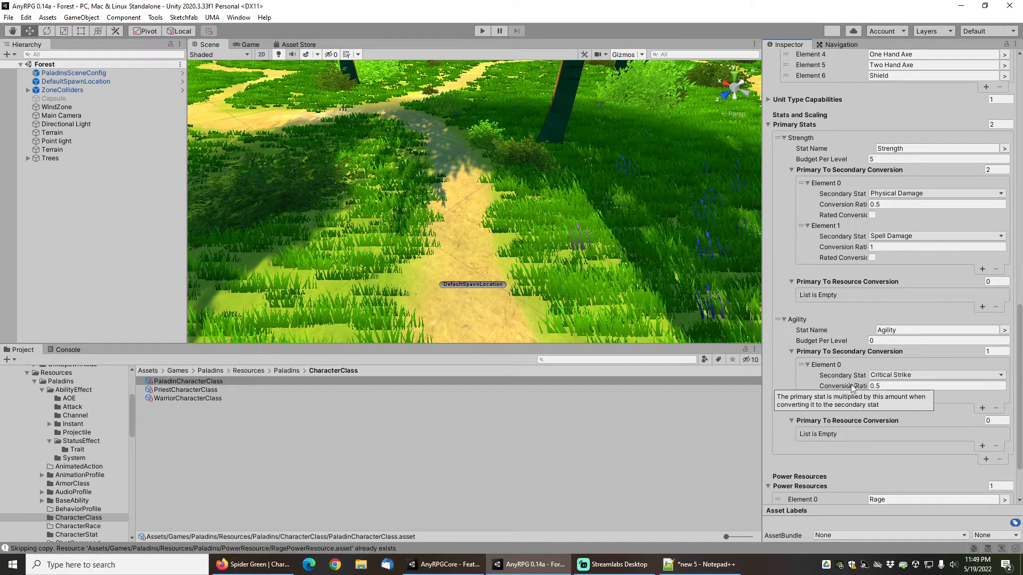
left_click(854, 397)
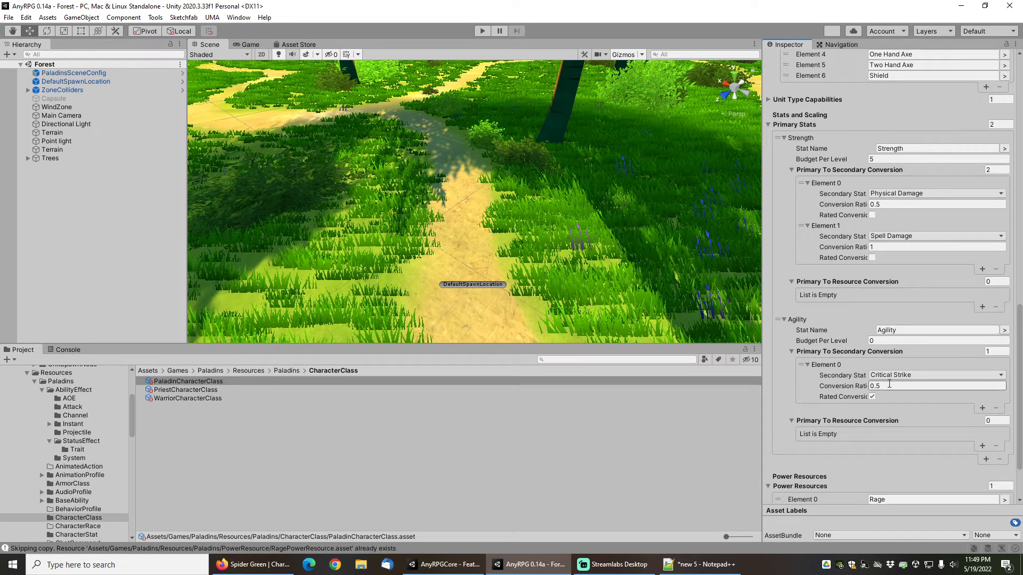
Copy the Intellect primary stat from PriestCharacterClass and paste it over a newly added third primary stat in PaladinCharacterClass.
left_click(197, 389)
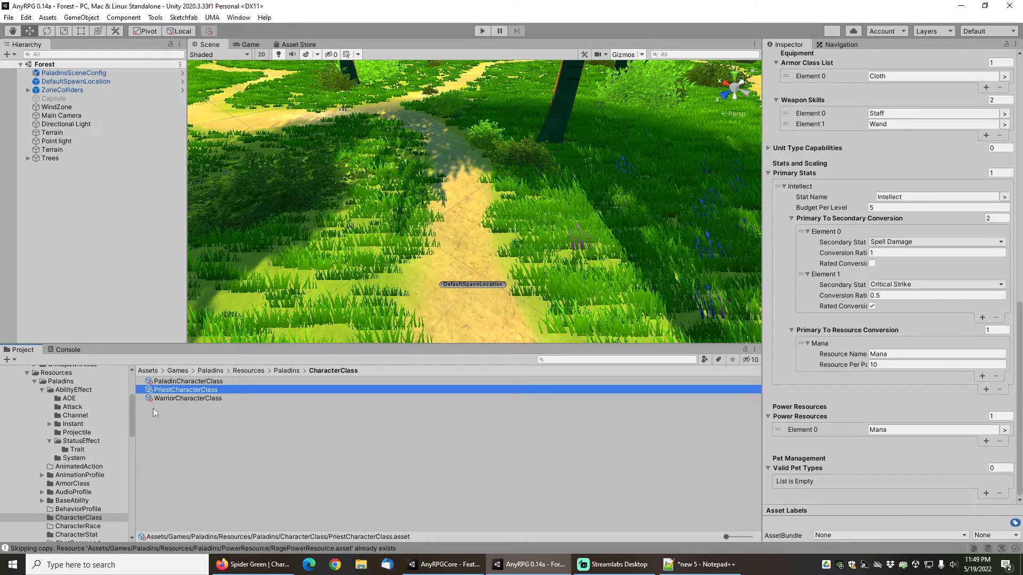
right_click(799, 189)
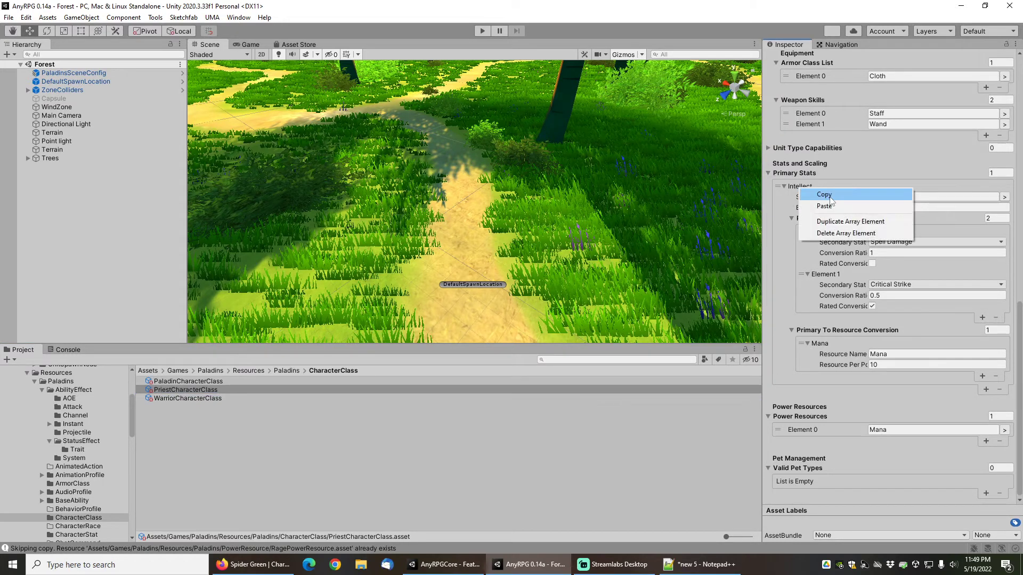
left_click(808, 196)
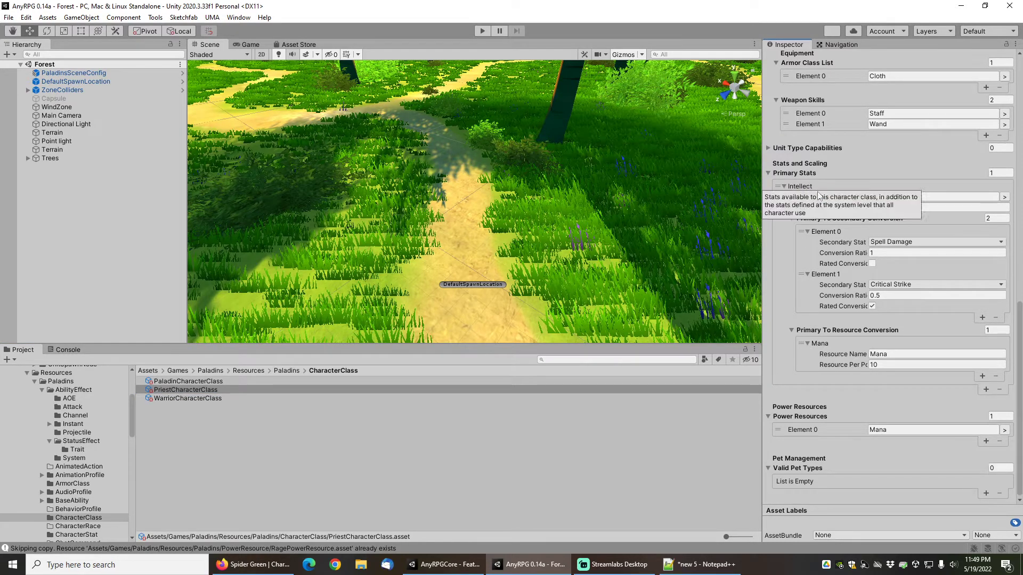
left_click(190, 382)
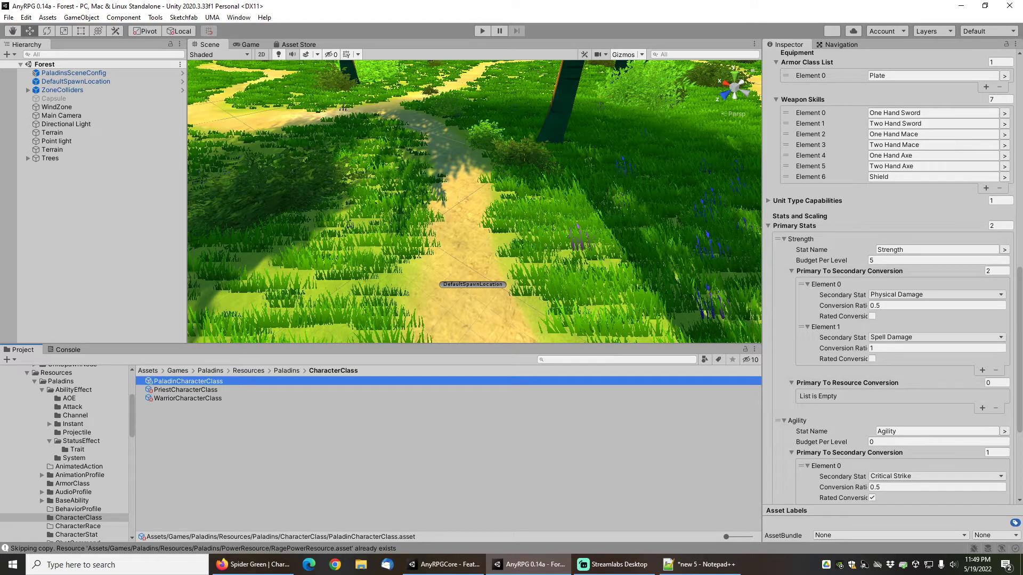
left_click(1002, 226)
type("3")
key("Return")
scroll(819, 289, "down", 6)
scroll(819, 291, "down", 5)
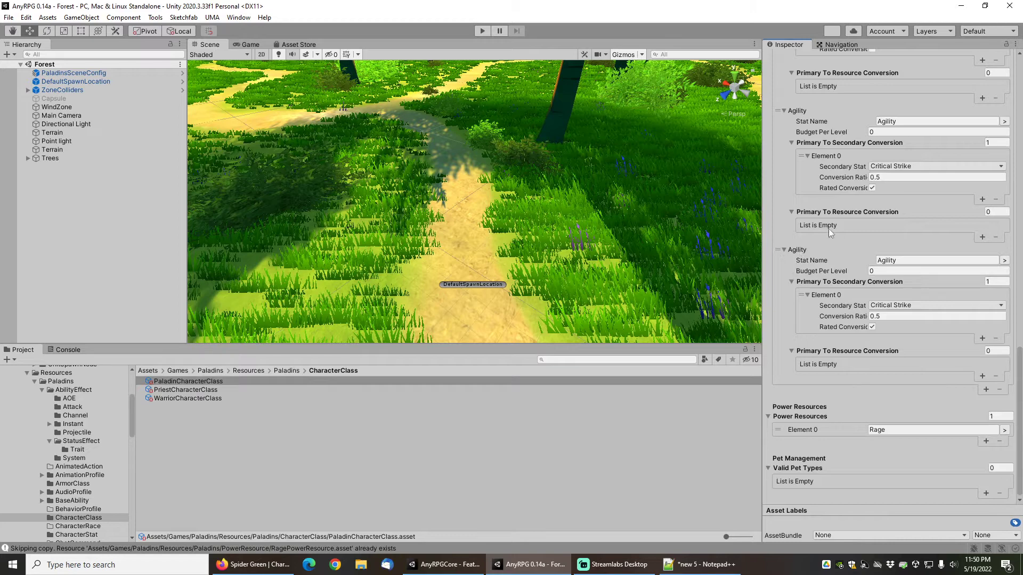
right_click(798, 252)
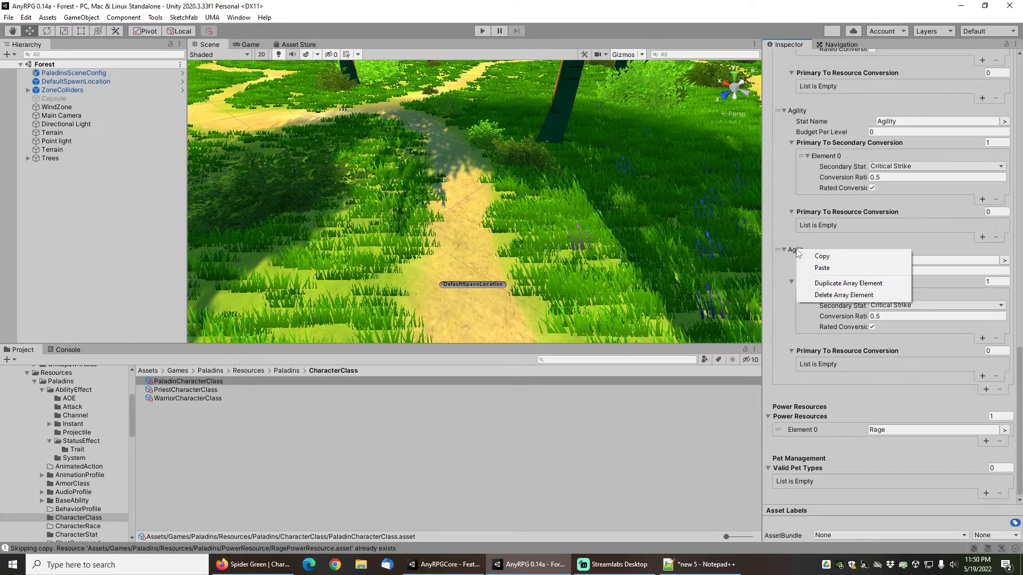
left_click(822, 268)
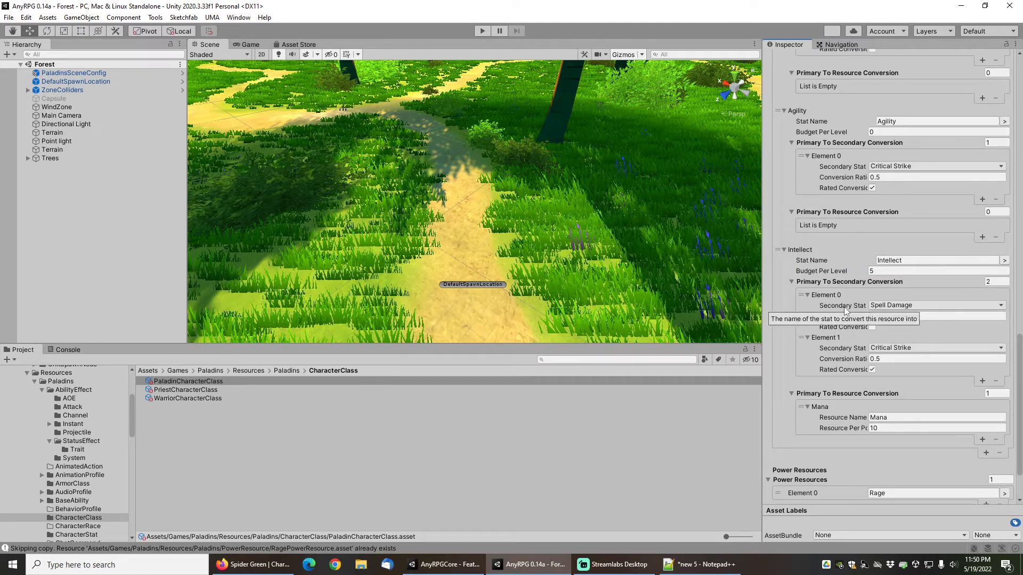
Remove the Paladin's Intellect secondary stat conversions by setting their list size to 0, and widen the Inspector to show full labels.
left_click(994, 282)
type("0")
key("Return")
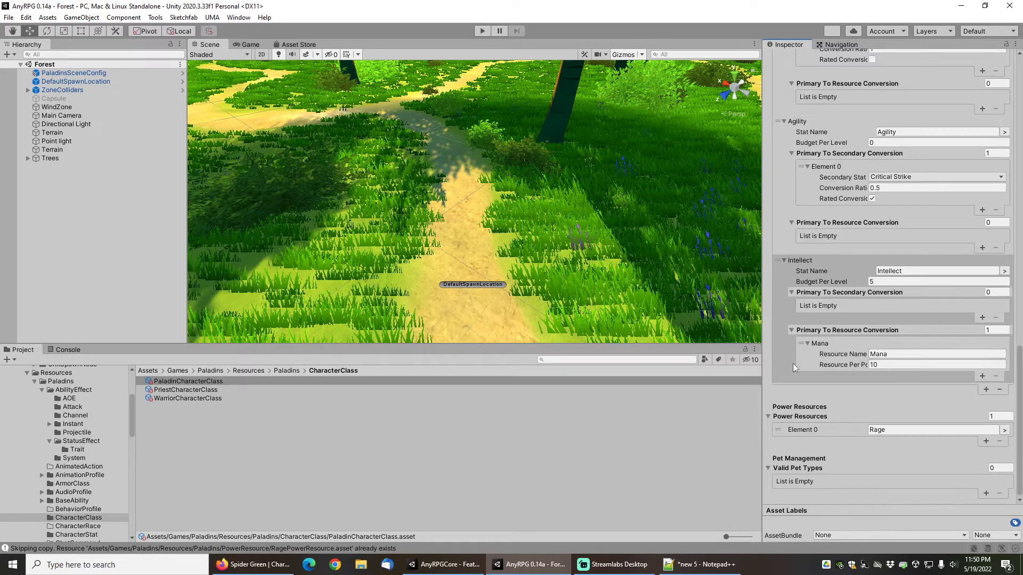
left_click_drag(762, 373, 736, 374)
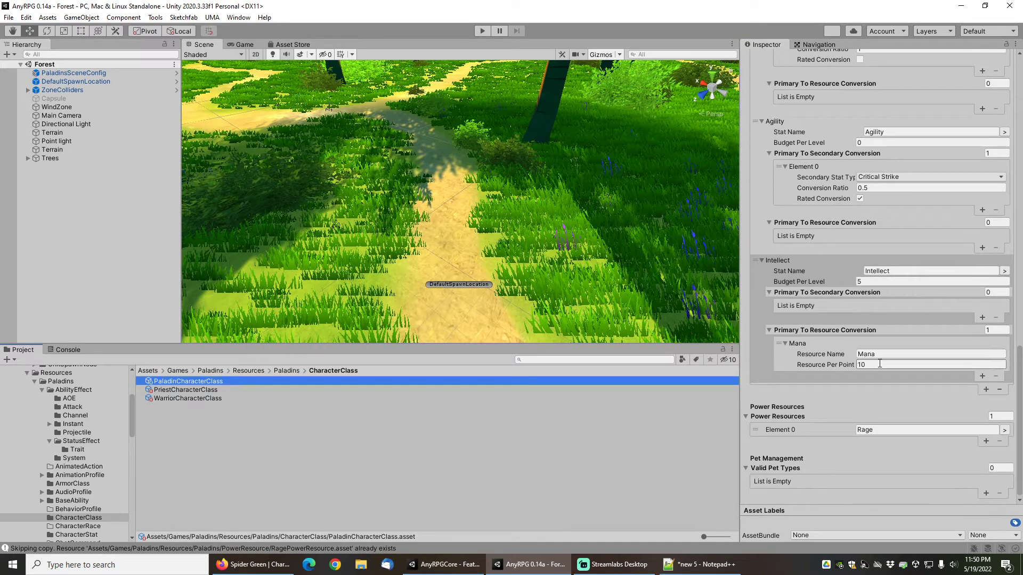
Change the Paladin class's power resource to Mana.
left_click(885, 429)
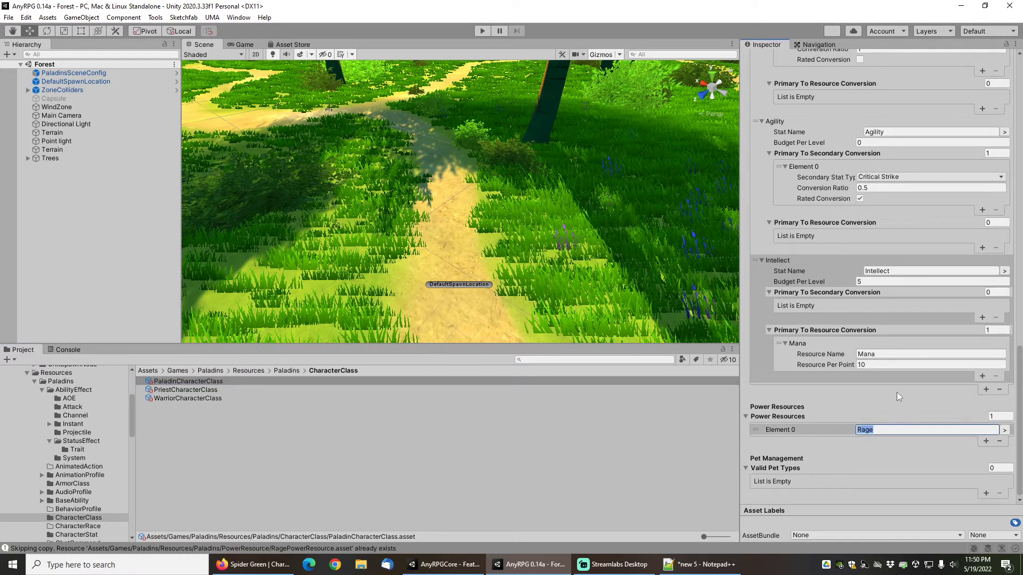
left_click(1004, 430)
left_click(311, 112)
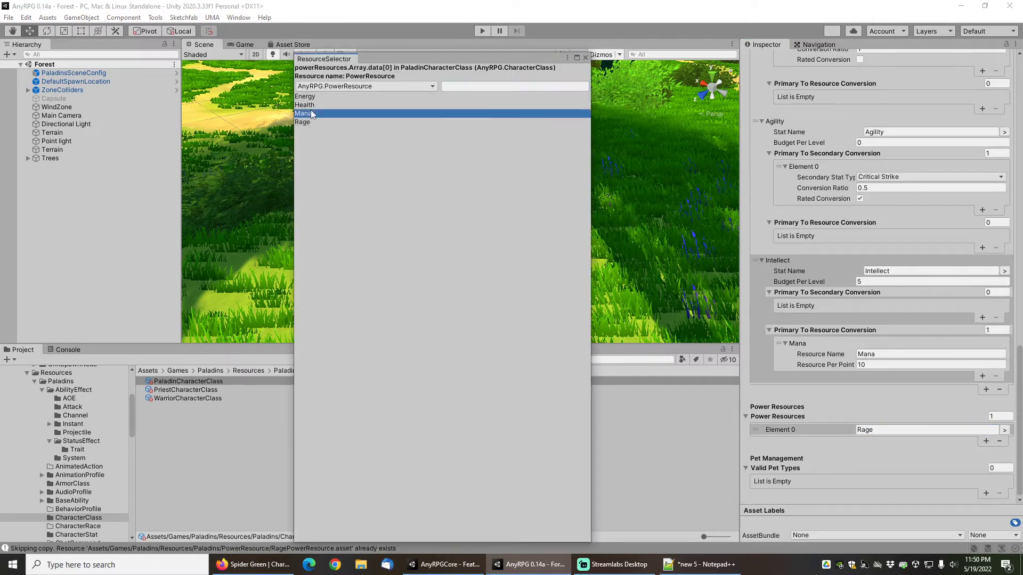
left_click(586, 58)
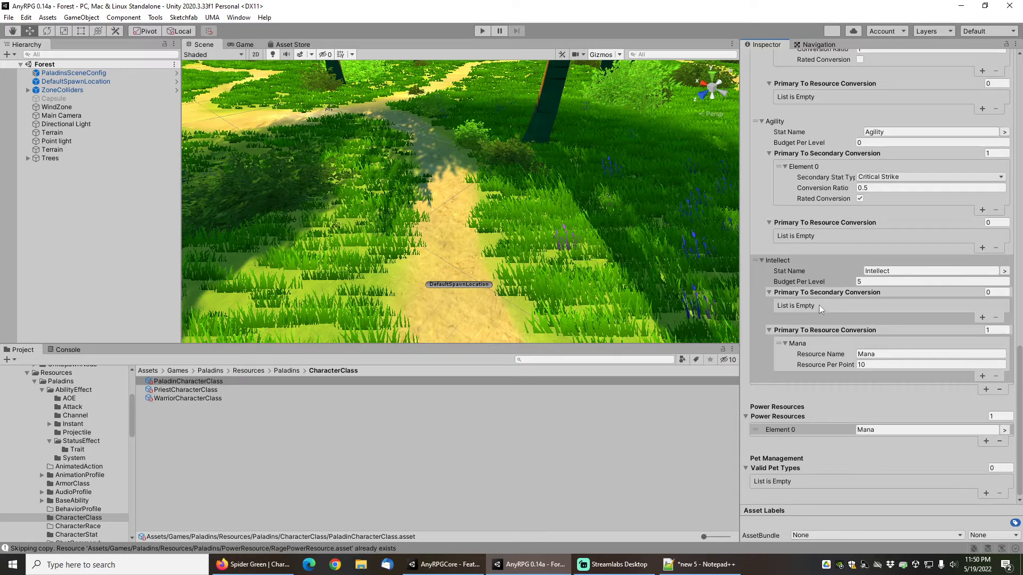
Check the Paladin class's settings up to its New Game Option, and disable New Game Option for PriestCharacterClass.
scroll(820, 314, "up", 3)
scroll(808, 356, "up", 6)
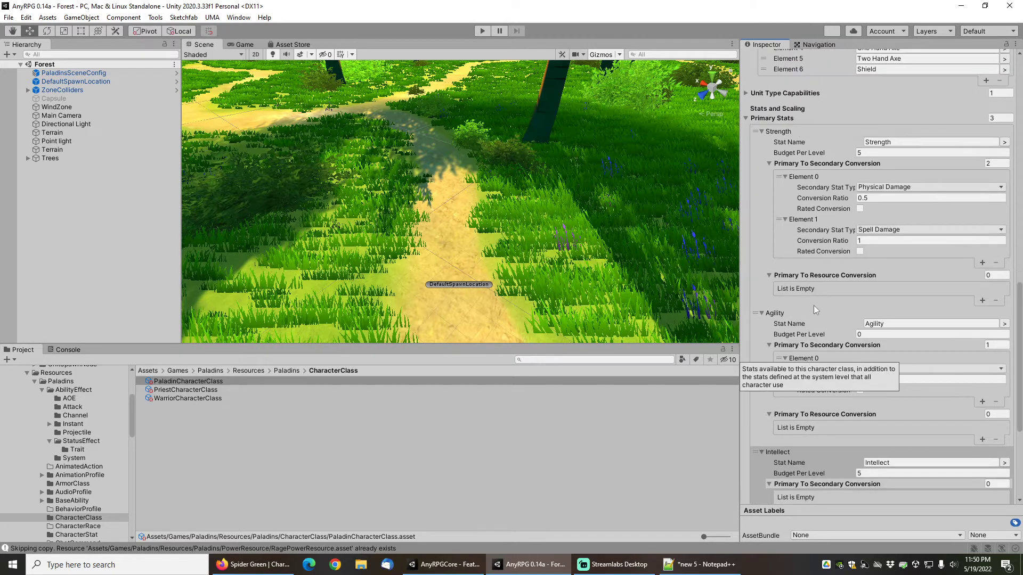
scroll(825, 262, "up", 12)
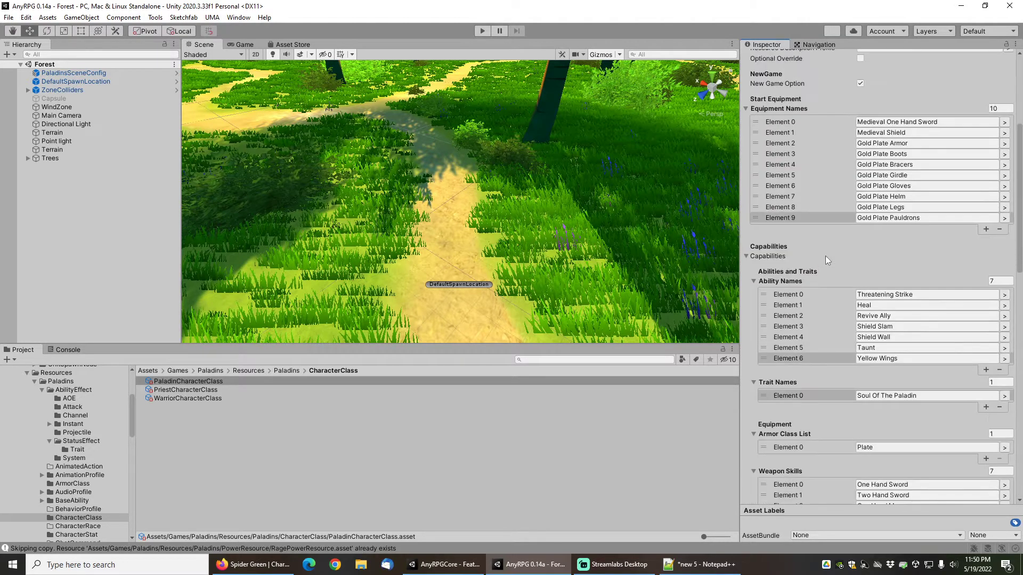
scroll(825, 256, "up", 6)
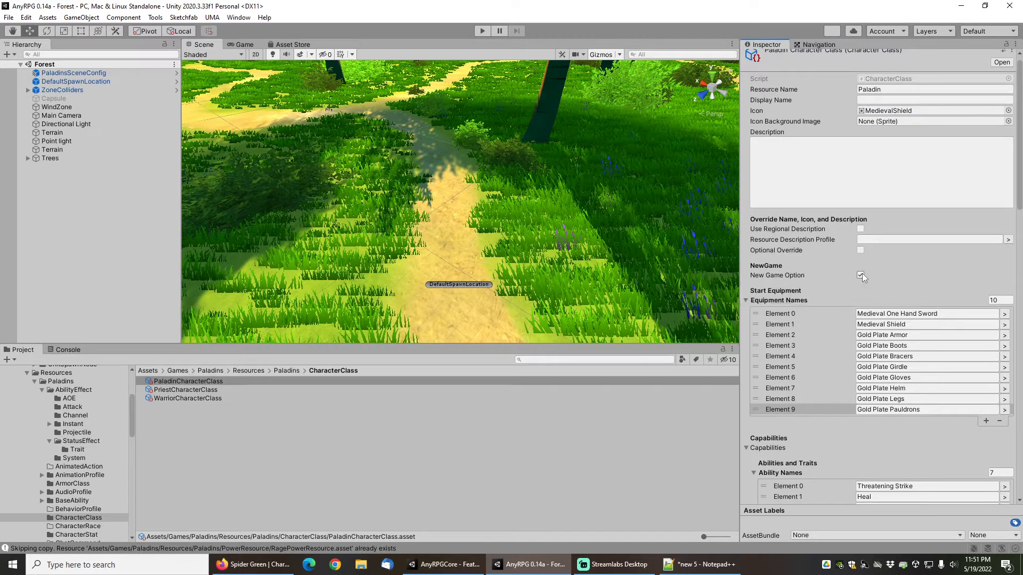
left_click(188, 391)
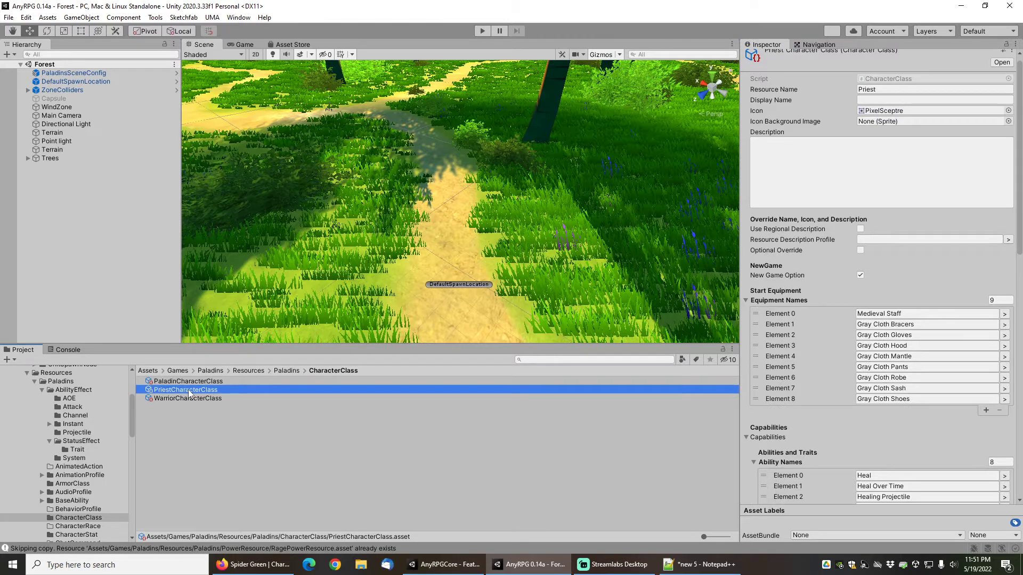
left_click(860, 276)
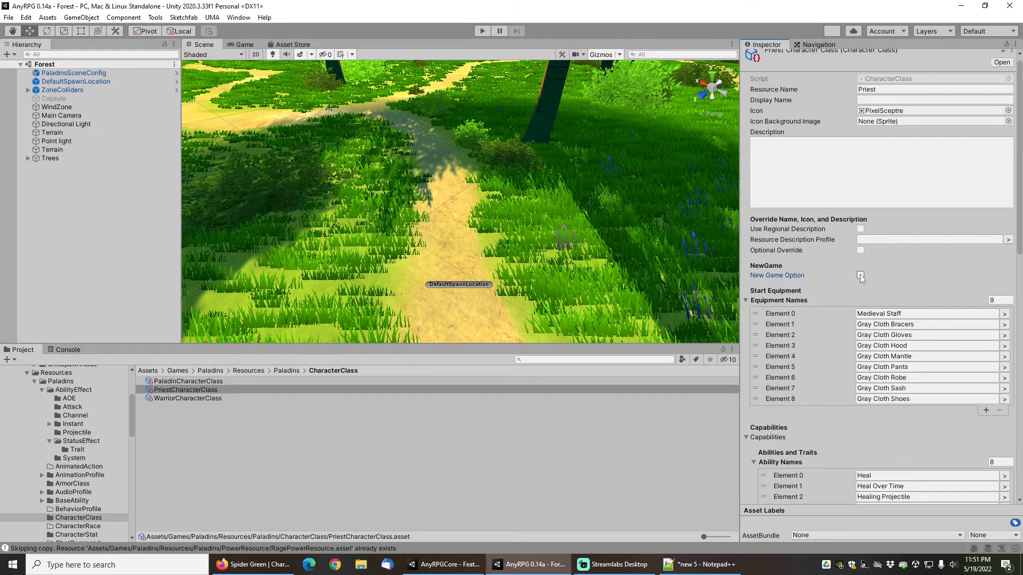
Disable New Game Option for WarriorCharacterClass and save the Forest scene.
left_click(182, 399)
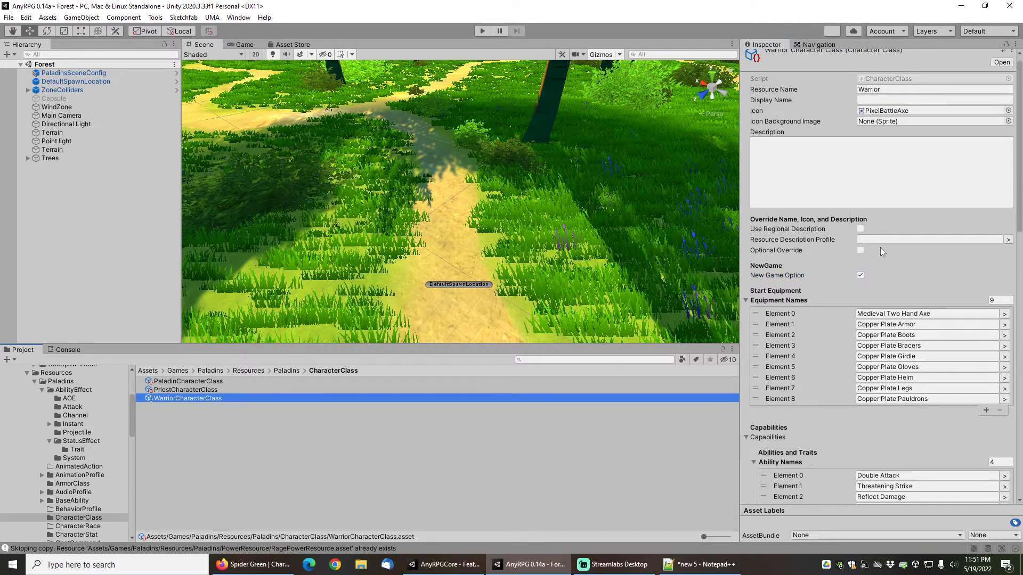
left_click(860, 275)
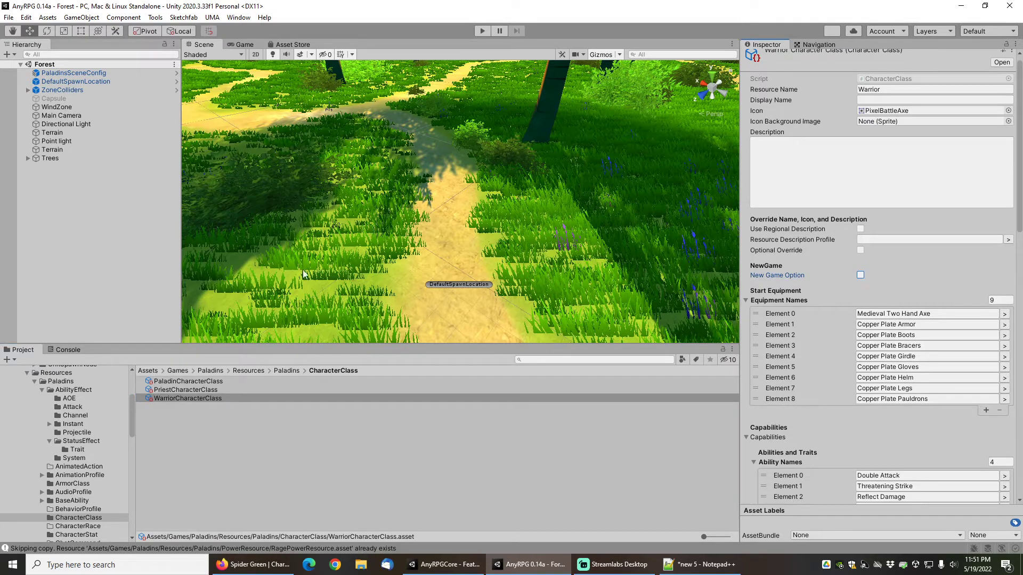
left_click(9, 17)
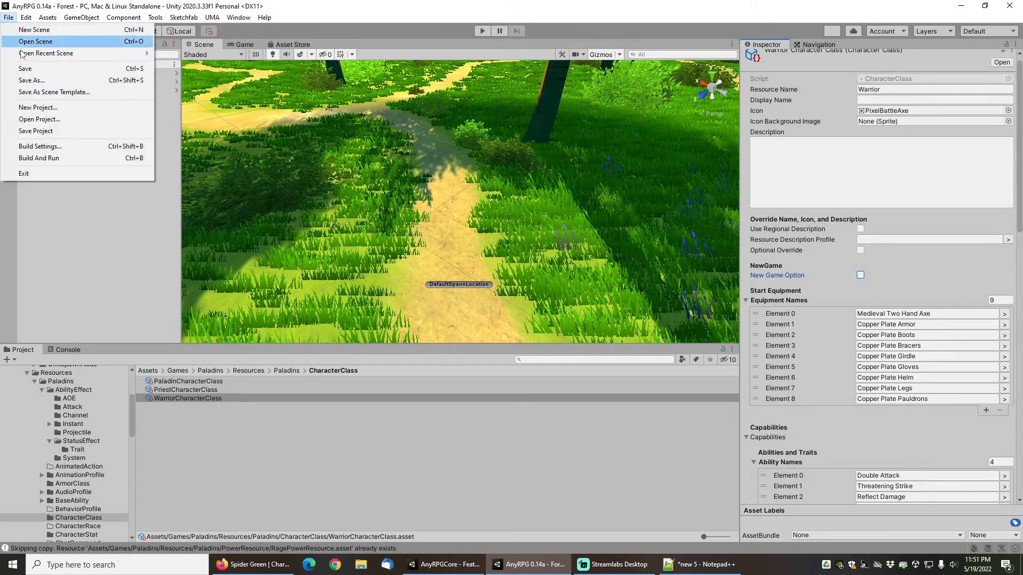
left_click(32, 66)
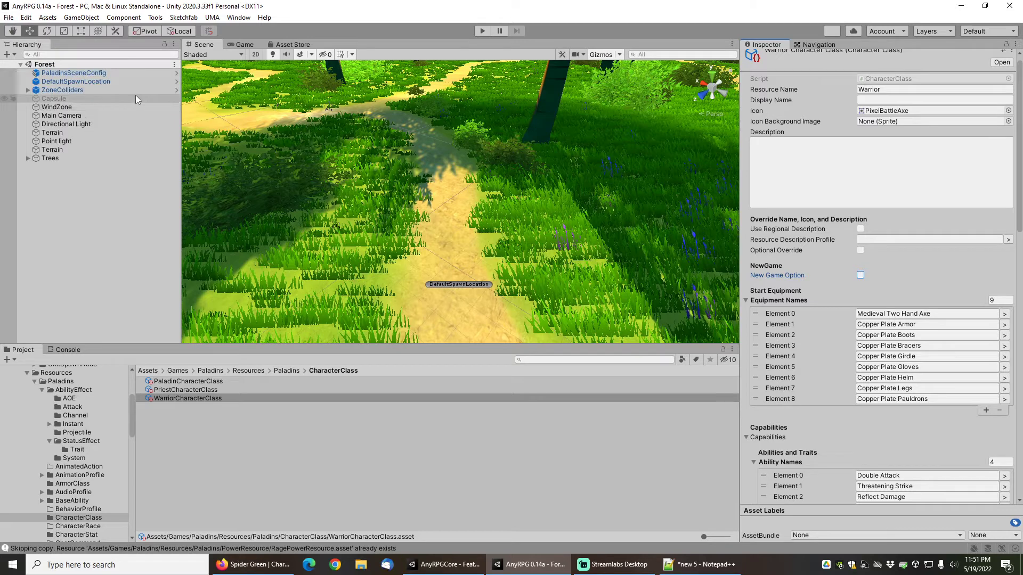
Delete the Capsule and Main Camera objects from the Forest scene and save it.
left_click(57, 100)
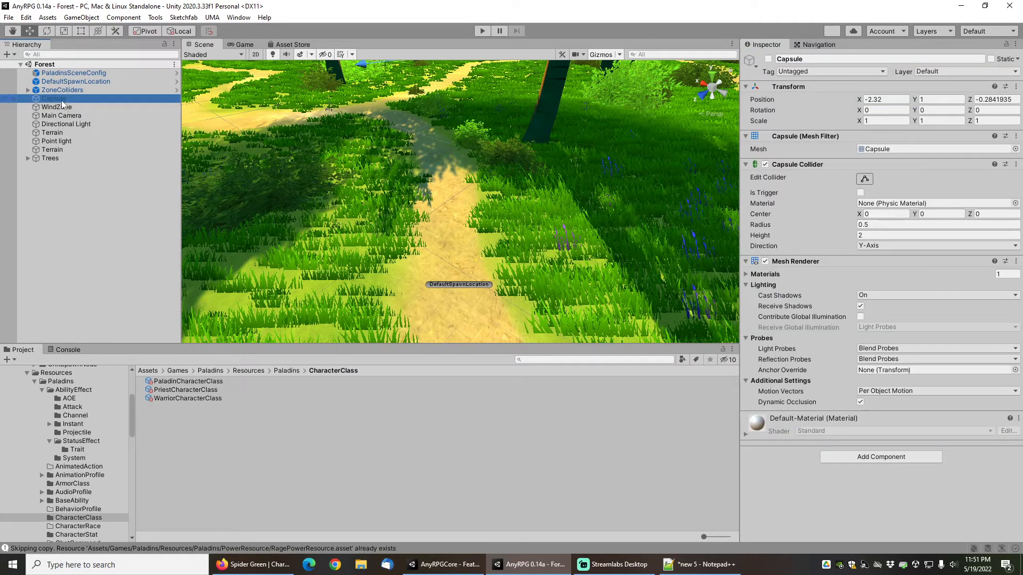
key("Delete")
left_click(63, 108)
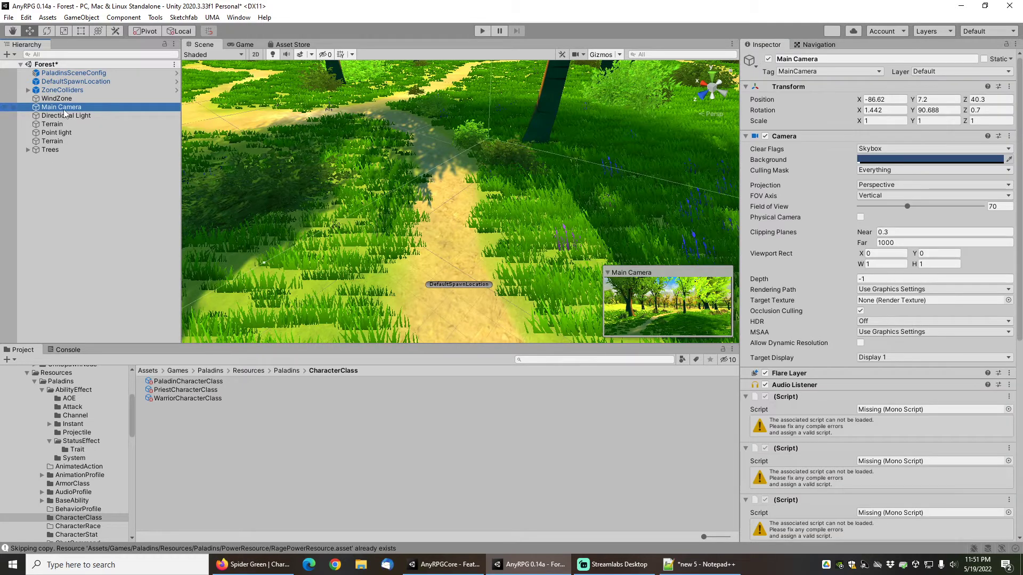
key("Delete")
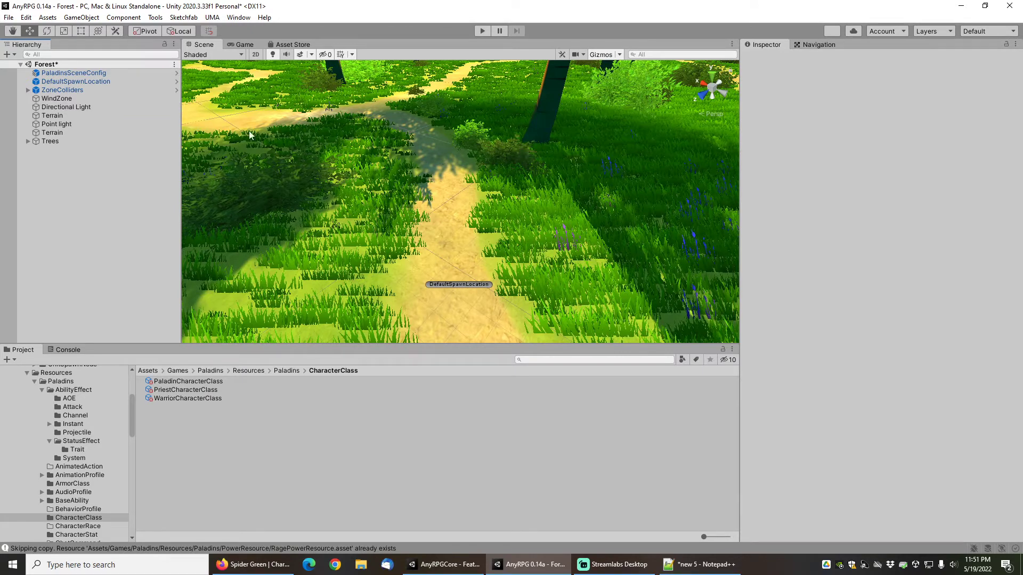
left_click(9, 17)
left_click(32, 68)
Run the game, inspect the Paladin preview on the new game screen, and start a new game with that class.
left_click(484, 31)
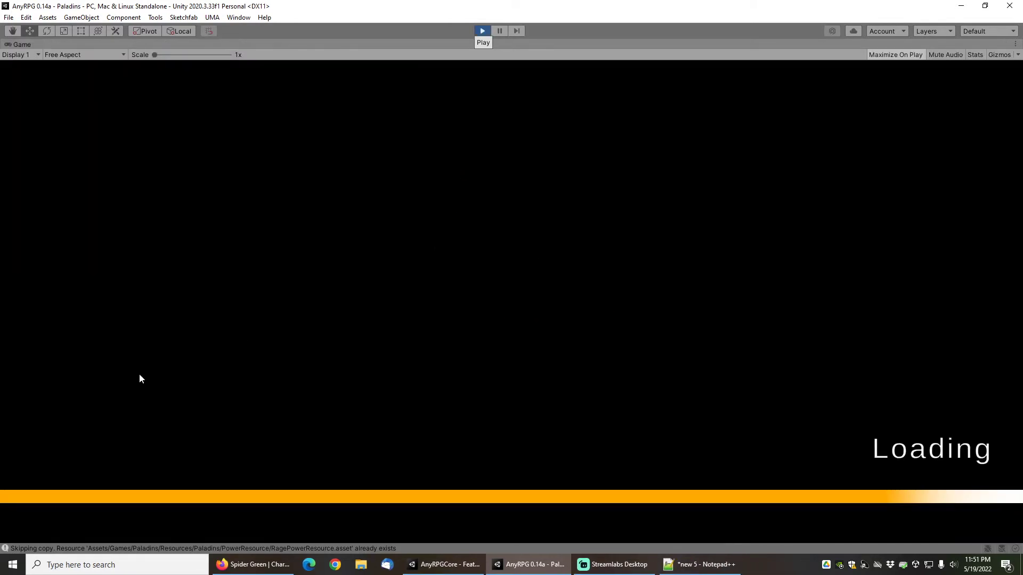
left_click(130, 366)
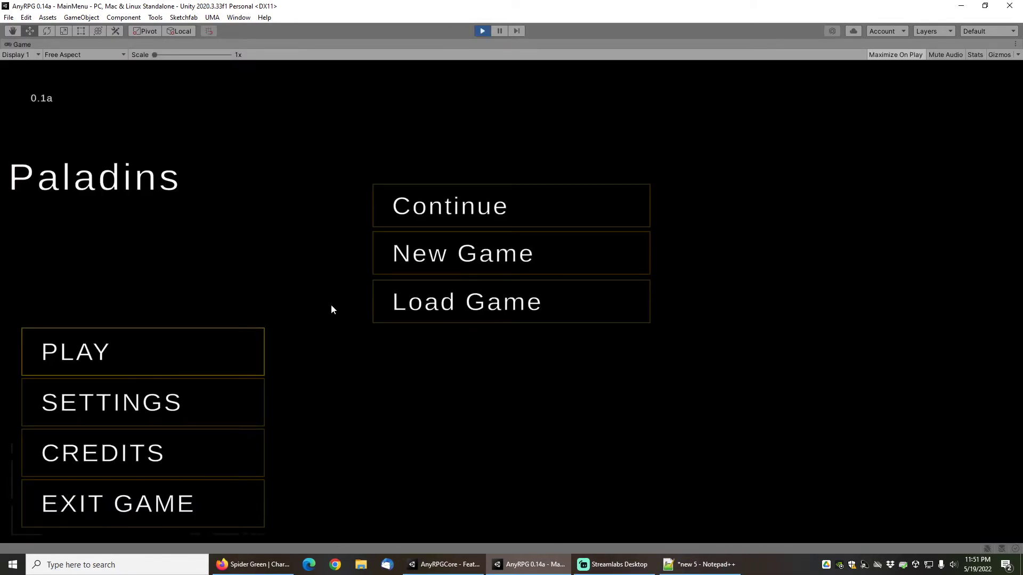
left_click(456, 256)
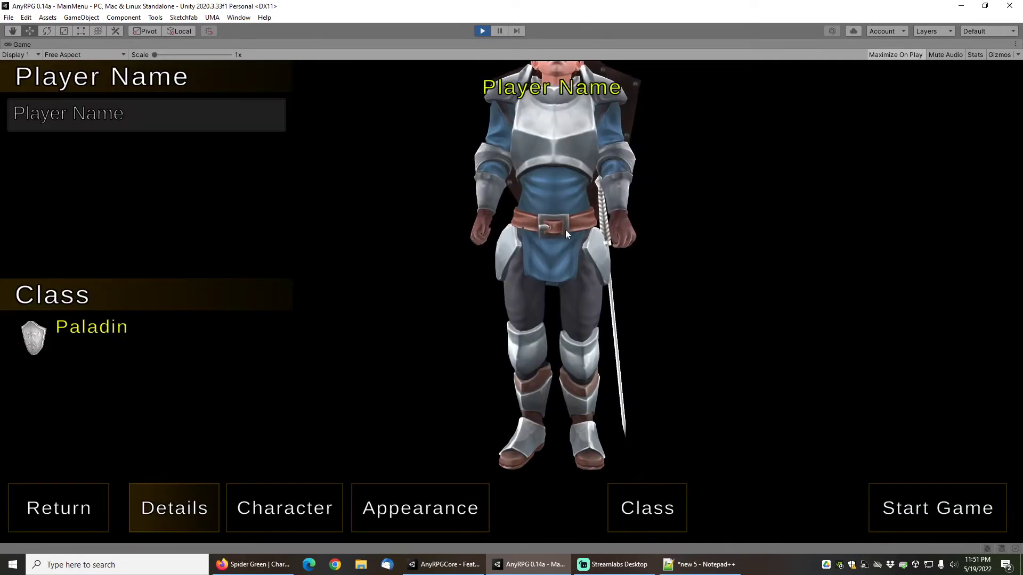
left_click_drag(567, 232, 539, 213)
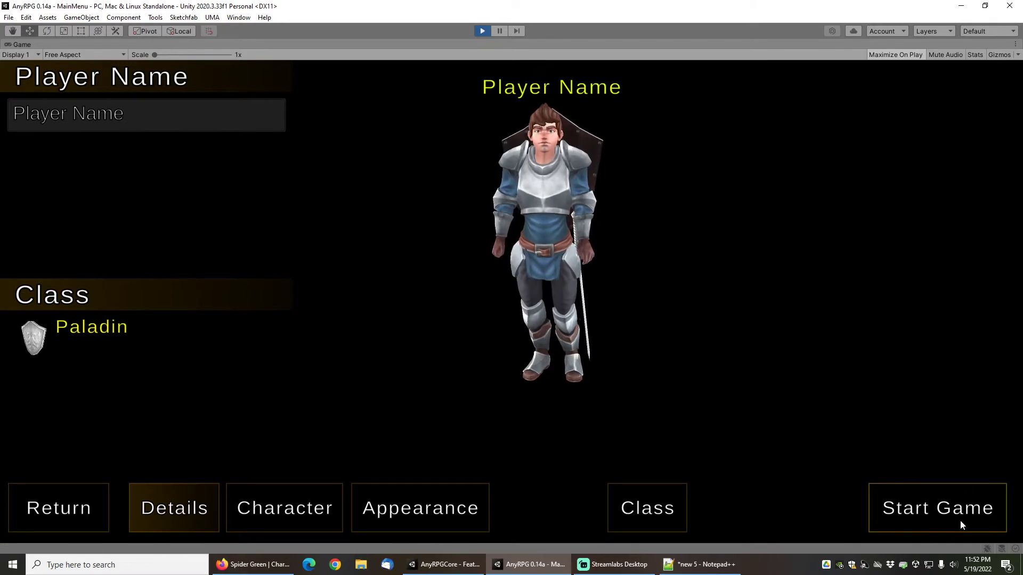
left_click(889, 505)
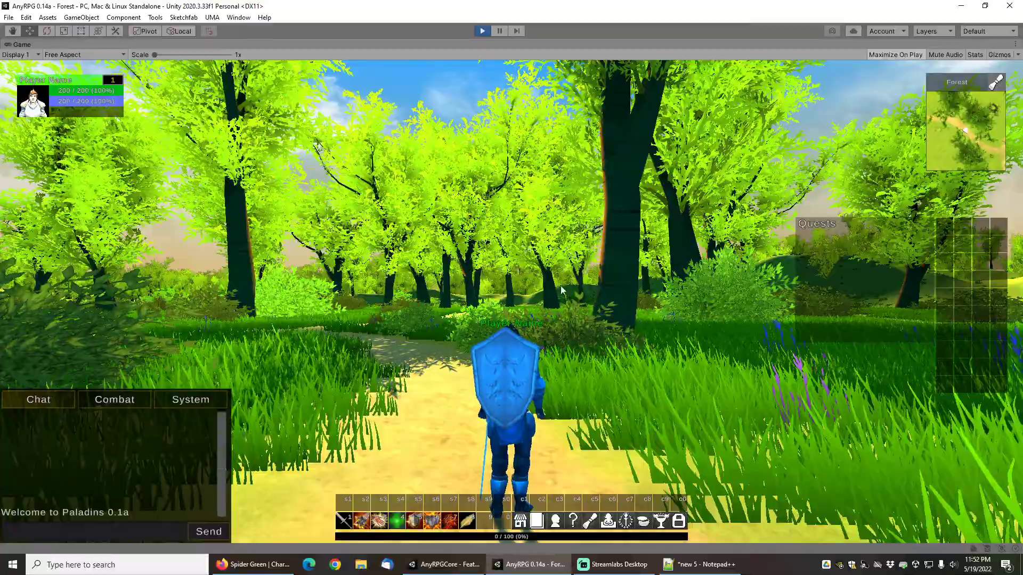
Examine the Paladin character and its action bar abilities in the Forest level, and stop the play session.
right_click_drag(561, 291, 497, 320)
left_click_drag(497, 320, 585, 373)
key("w")
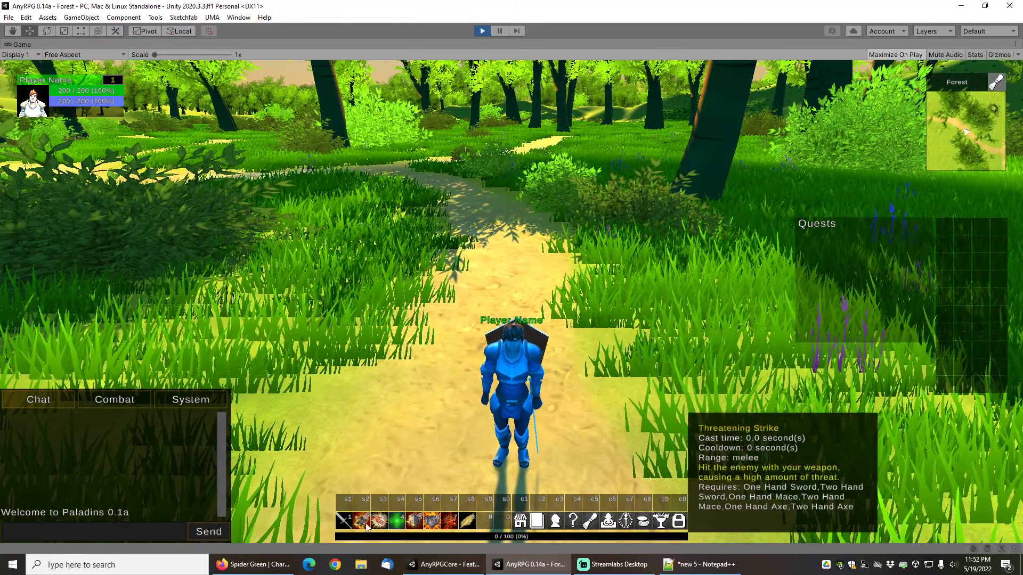
key("w")
left_click(483, 32)
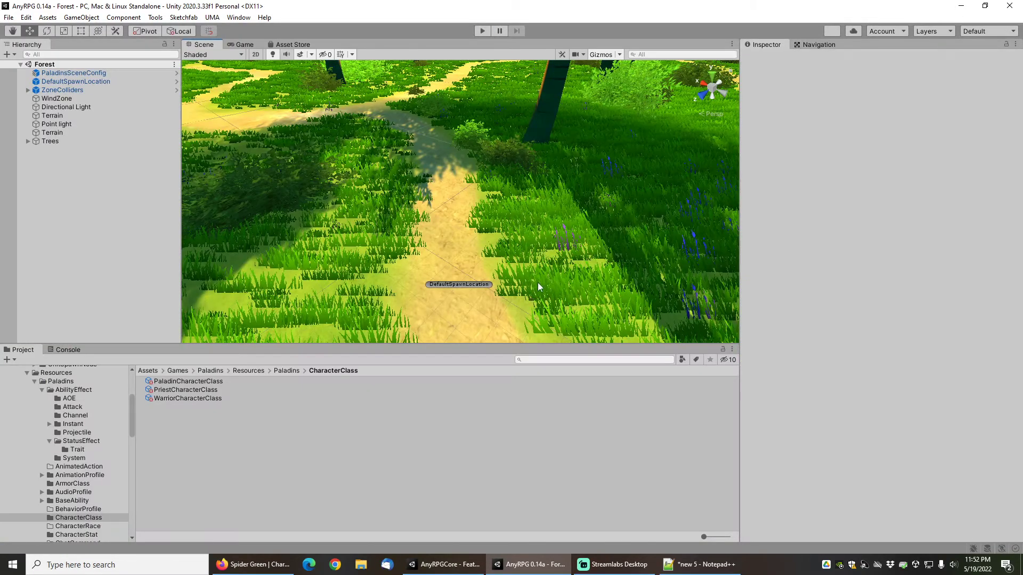
Open the Lighting settings window and dock it beside the Inspector and Navigation panels.
left_click(237, 18)
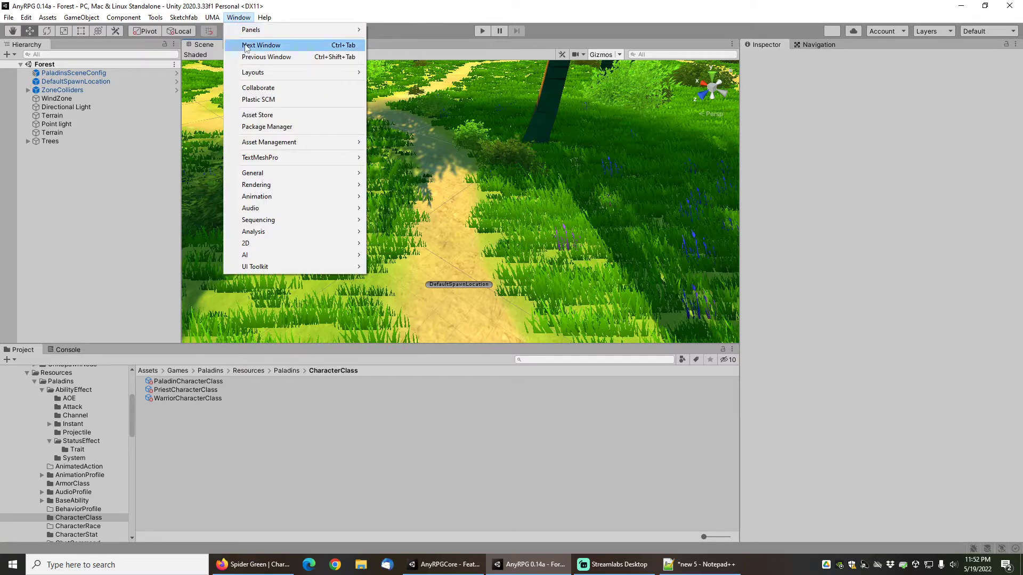
mouse_move(266, 255)
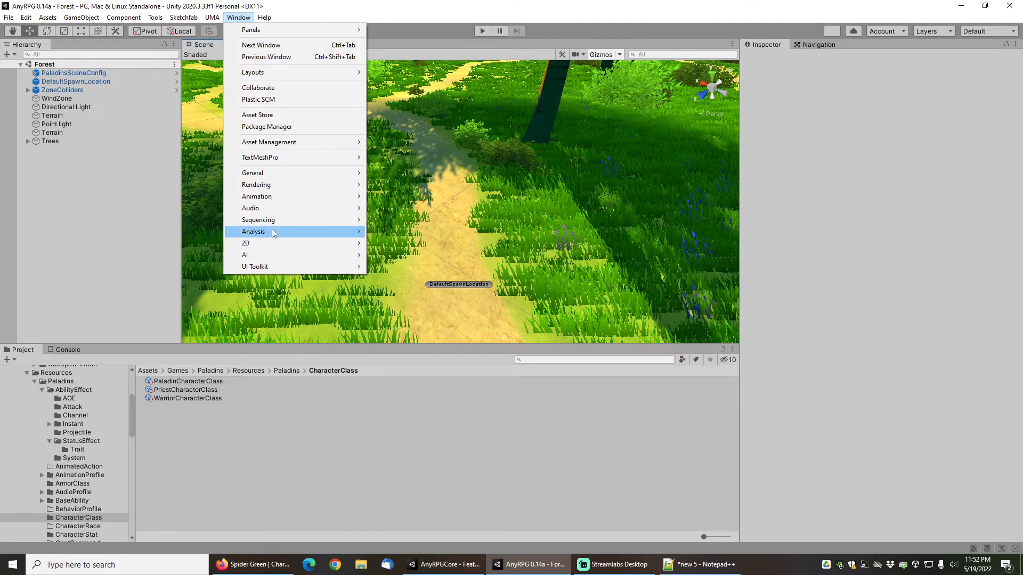
mouse_move(273, 232)
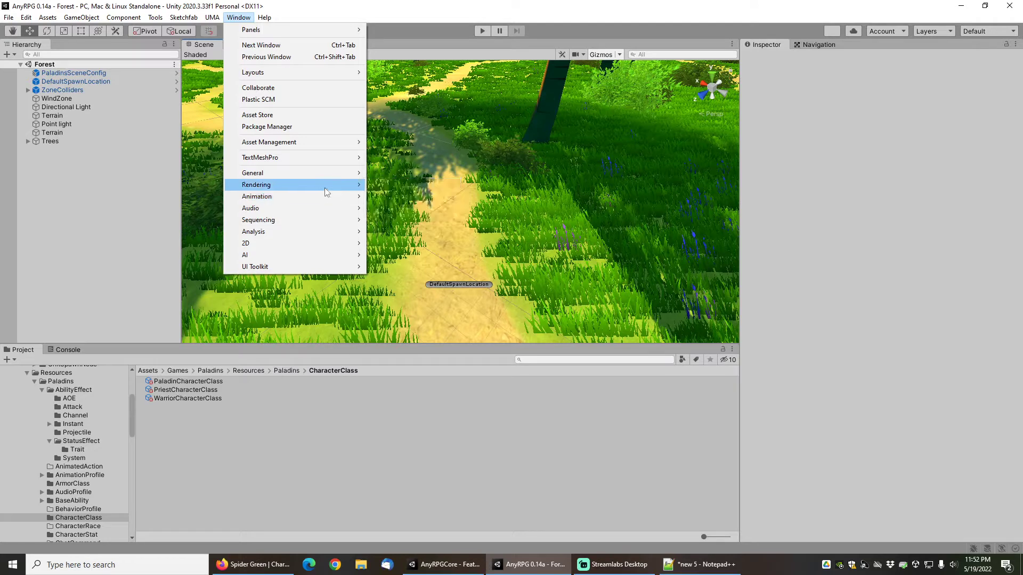
mouse_move(321, 187)
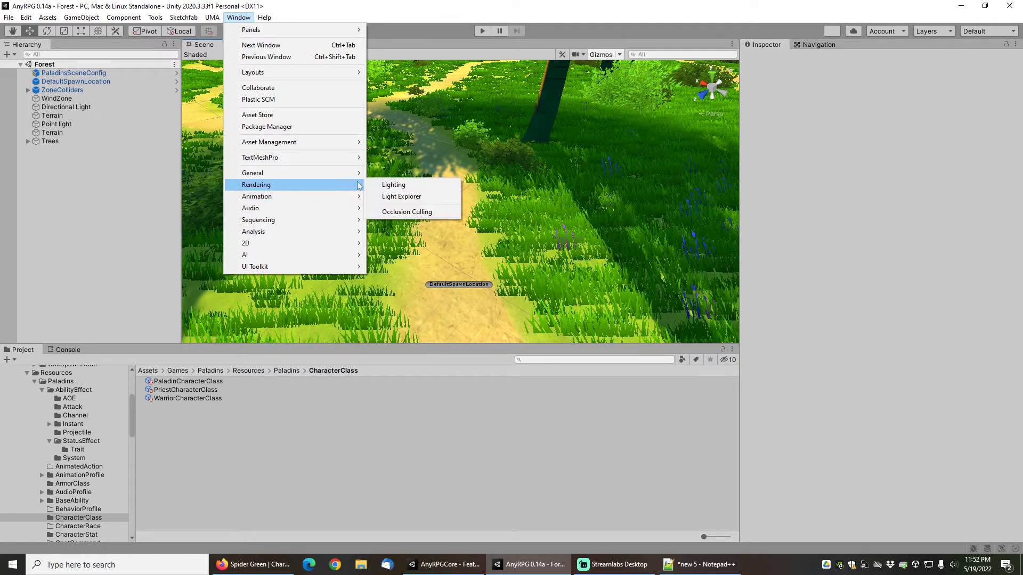
left_click(394, 185)
left_click_drag(315, 131, 852, 48)
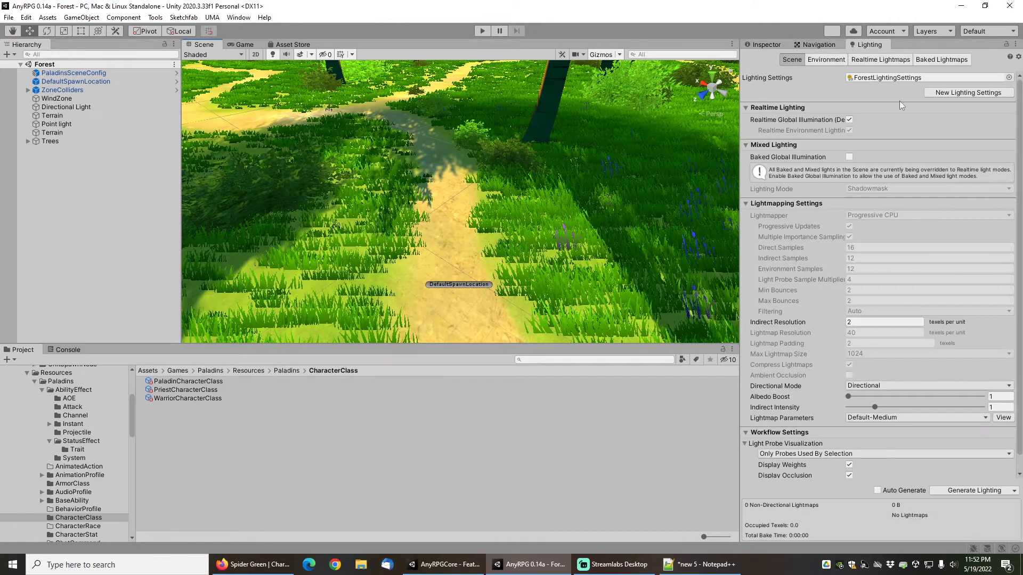
Set the Forest scene's environment ambient color to white (RGB 255, 255, 255) with an intensity of 0.
left_click(824, 58)
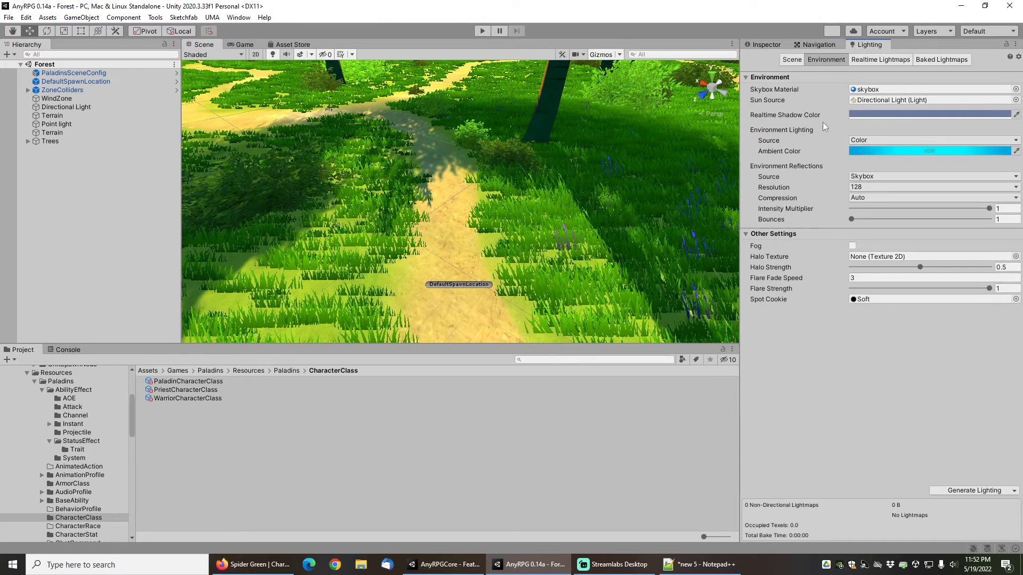
left_click(877, 150)
left_click(911, 206)
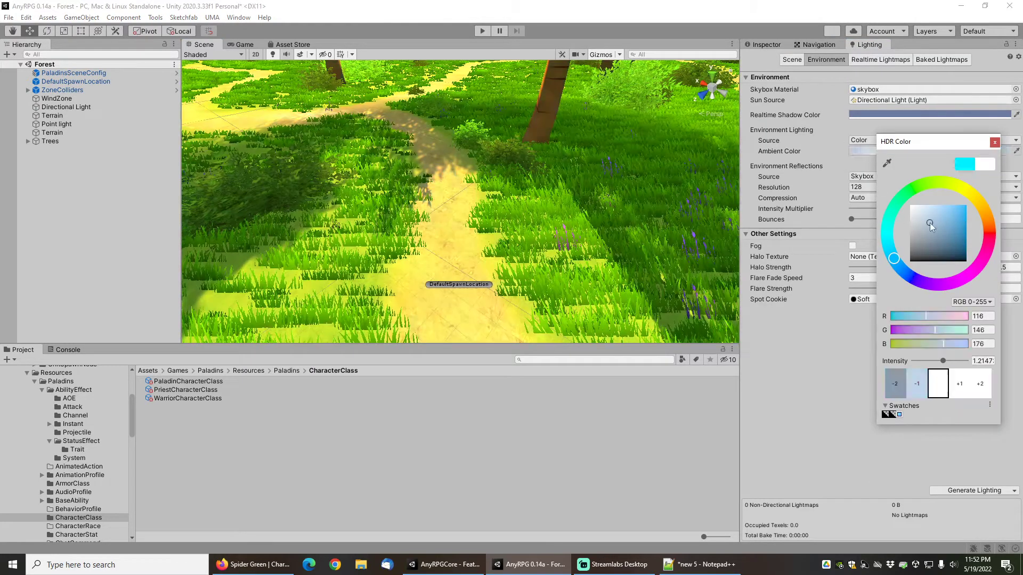
left_click(985, 362)
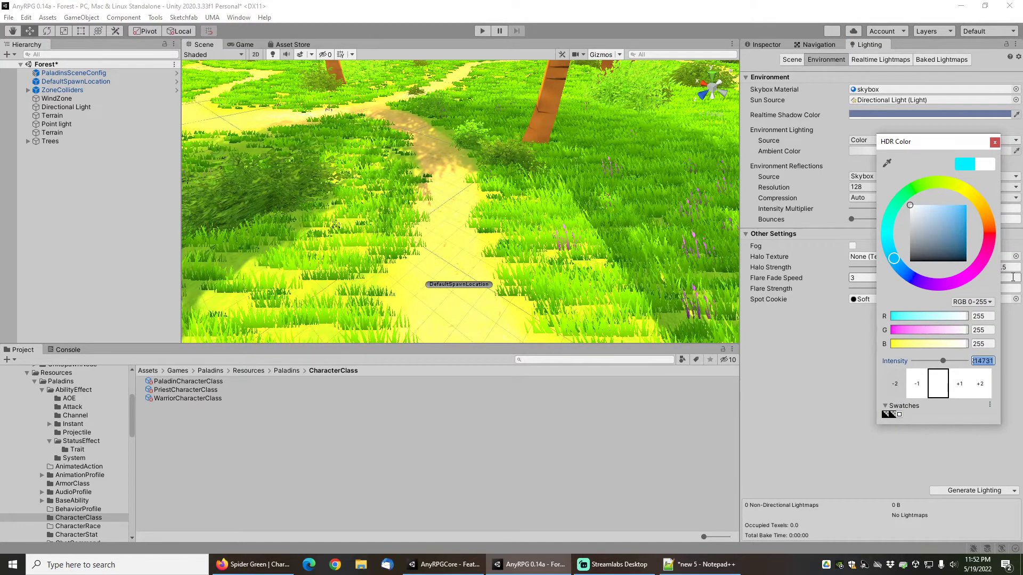
type("0")
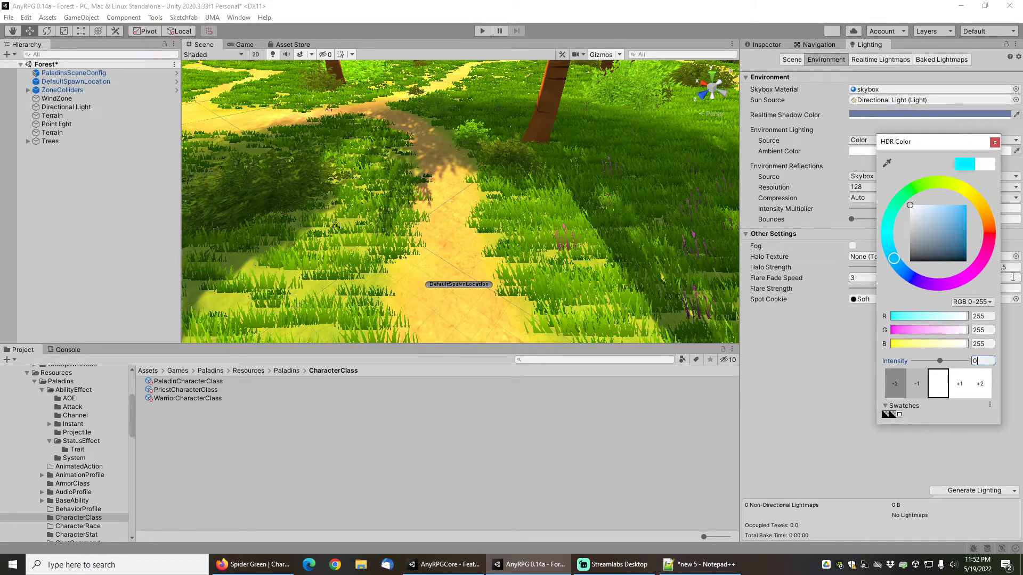
left_click(994, 143)
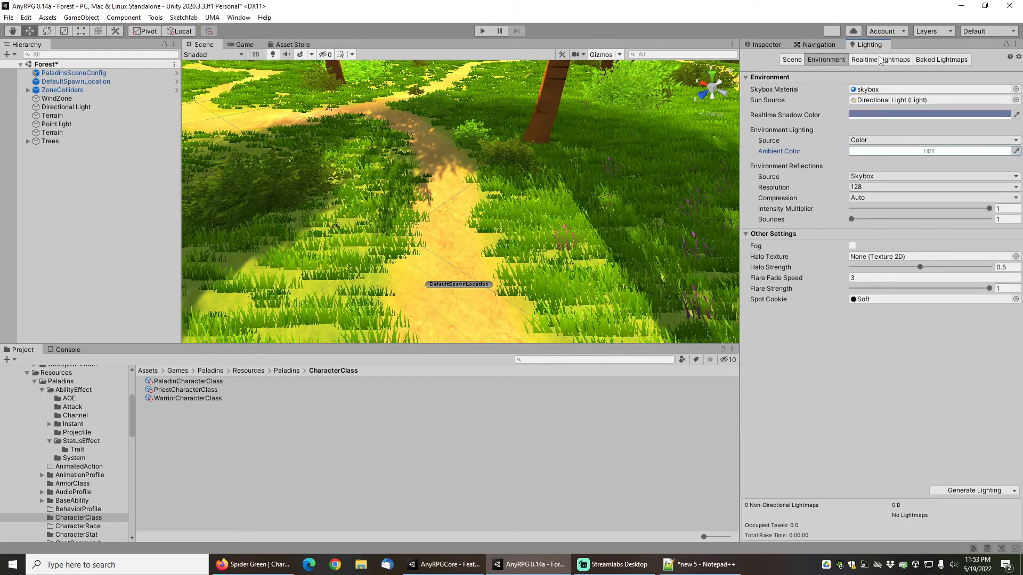
Set the intensity of the Directional Light used as the sun source to 1.
left_click(878, 101)
left_click(55, 108)
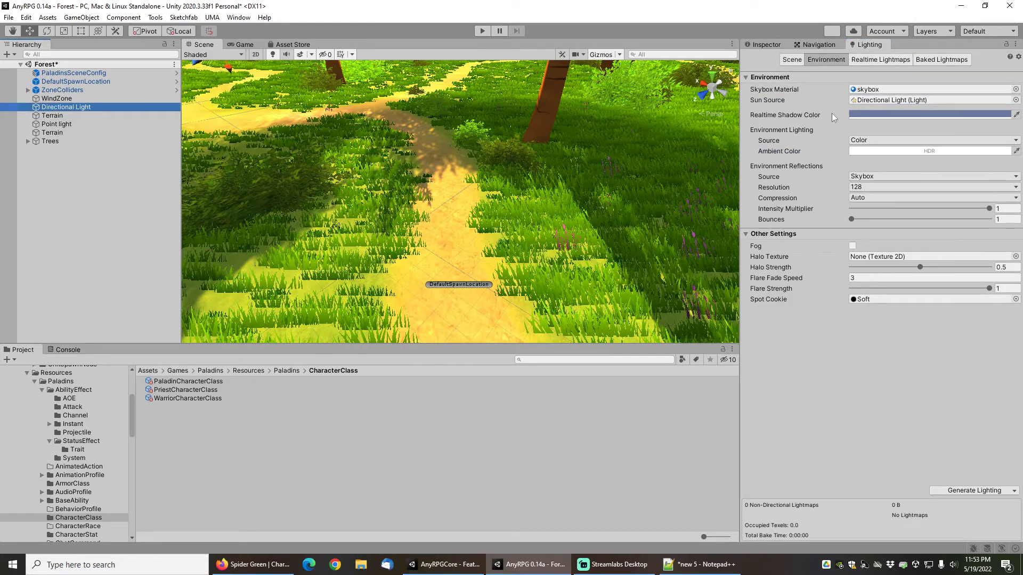
left_click(772, 45)
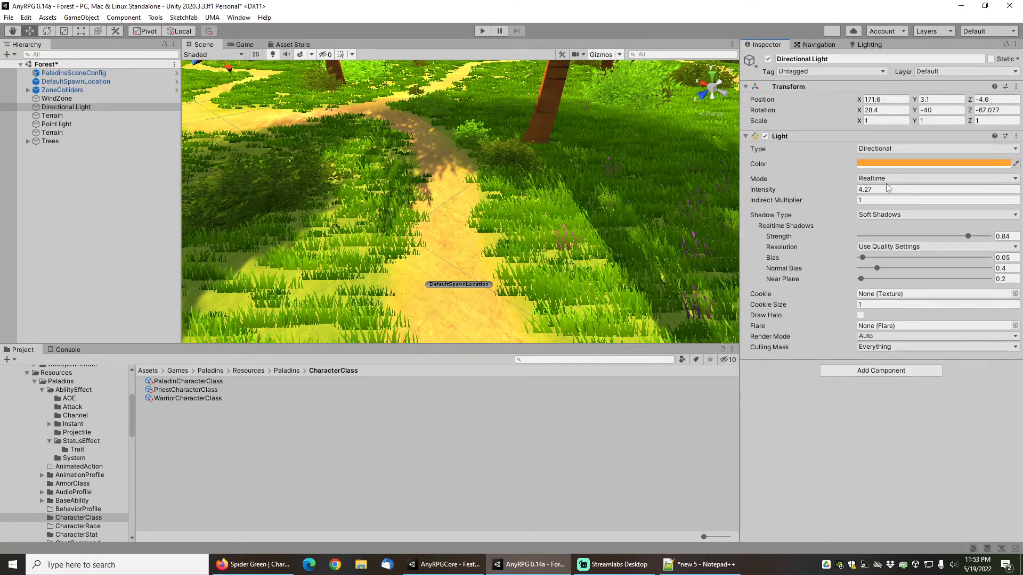
left_click(859, 190)
double_click(870, 187)
type("1")
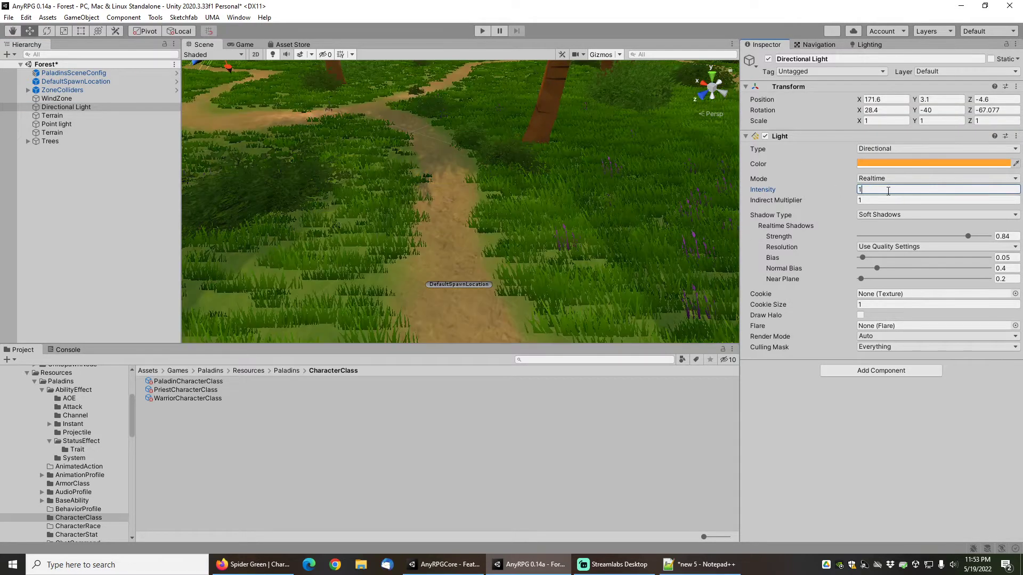
Change the Directional Light's color to white (FFFFFF) and save the Forest scene.
left_click(884, 162)
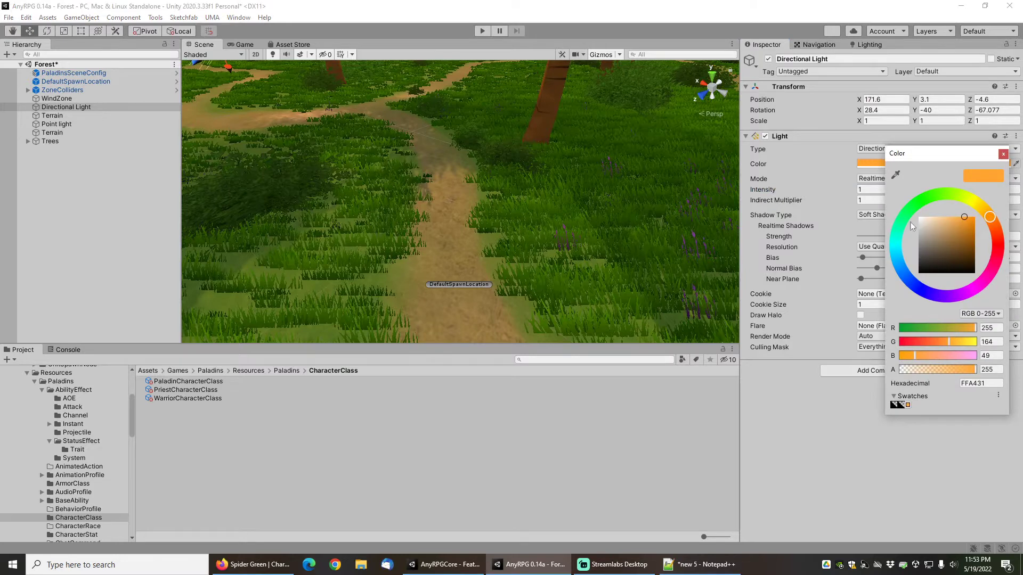
left_click_drag(935, 230, 917, 215)
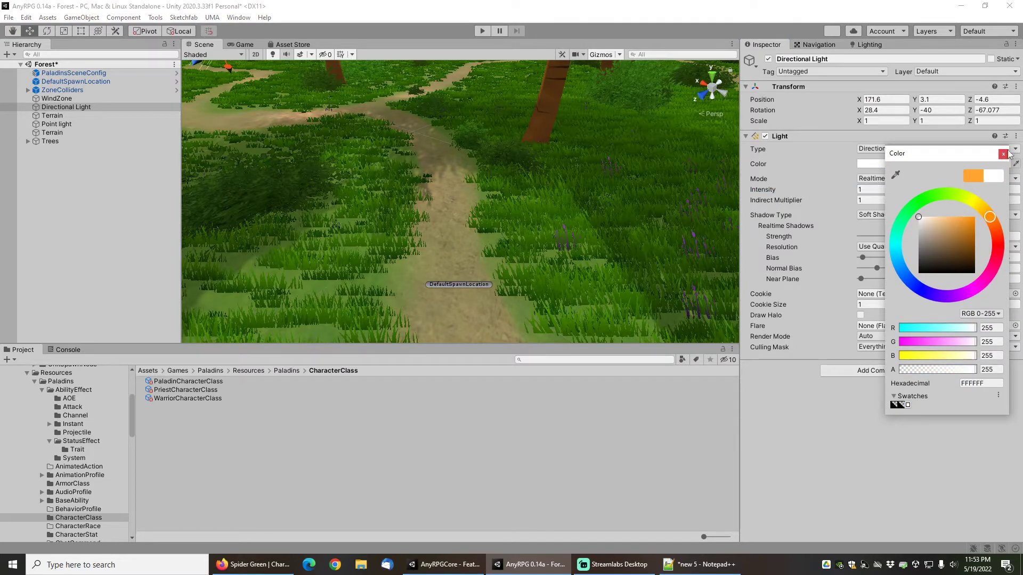
left_click(1003, 153)
right_click_drag(646, 178, 613, 227)
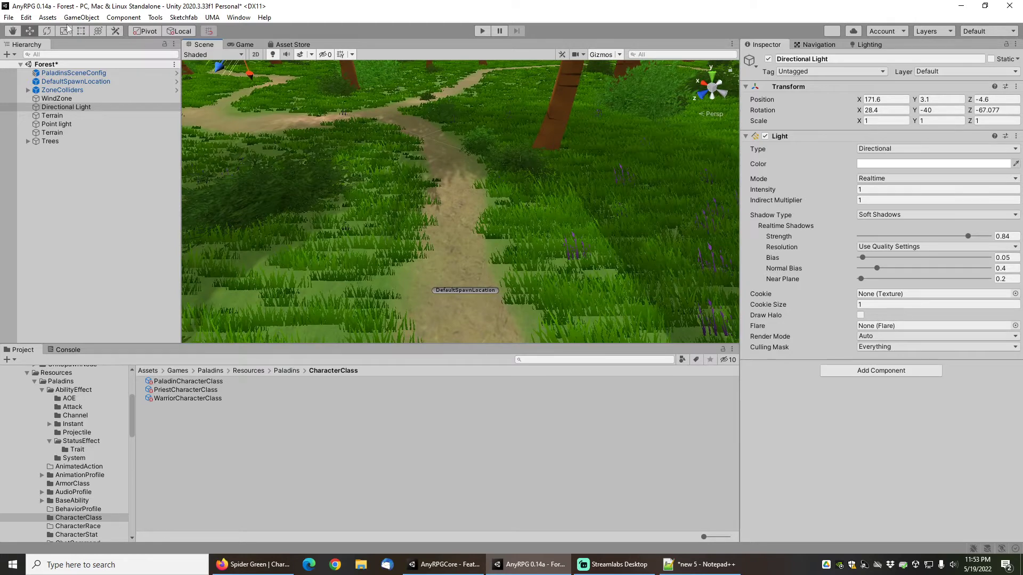
left_click(9, 18)
left_click(32, 70)
Place the SpiderUnitSpawnNode prefab on the path at about X -29.9, Z 26.2, rotate it to about -85° around Y, and save the scene.
scroll(100, 435, "up", 3)
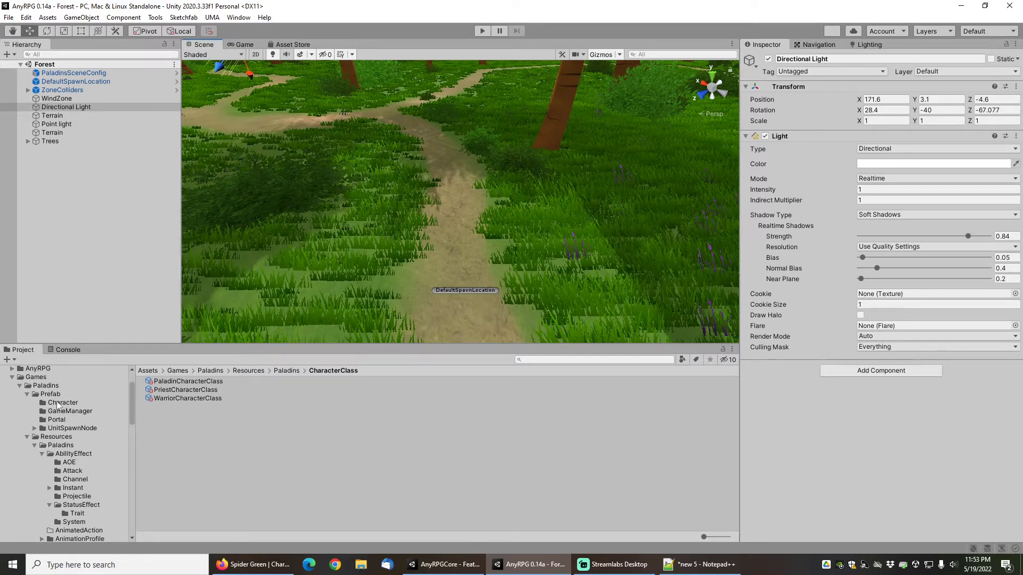
left_click(62, 430)
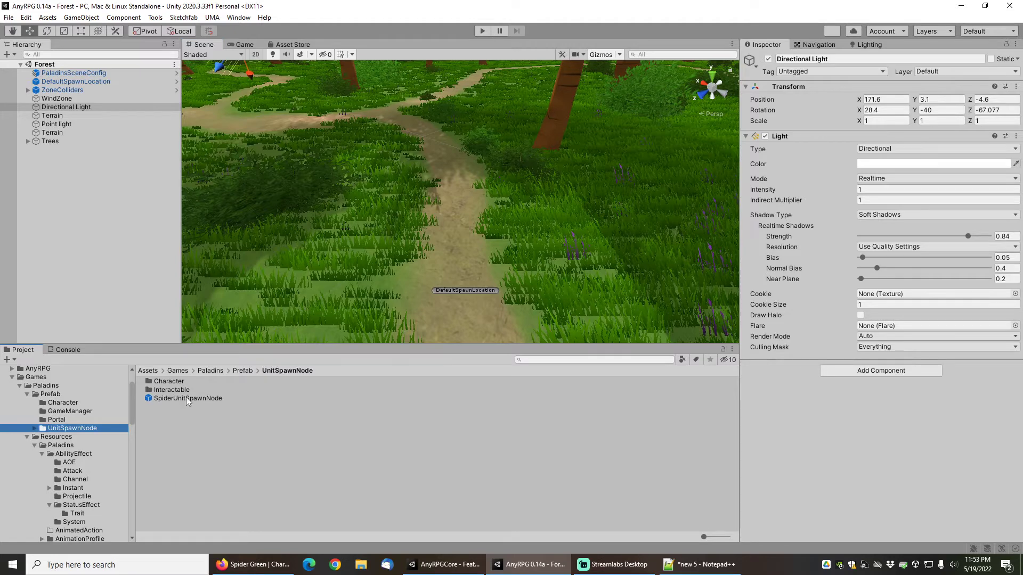
left_click_drag(187, 399, 532, 96)
key("e")
key("w")
middle_click_drag(453, 145, 493, 249)
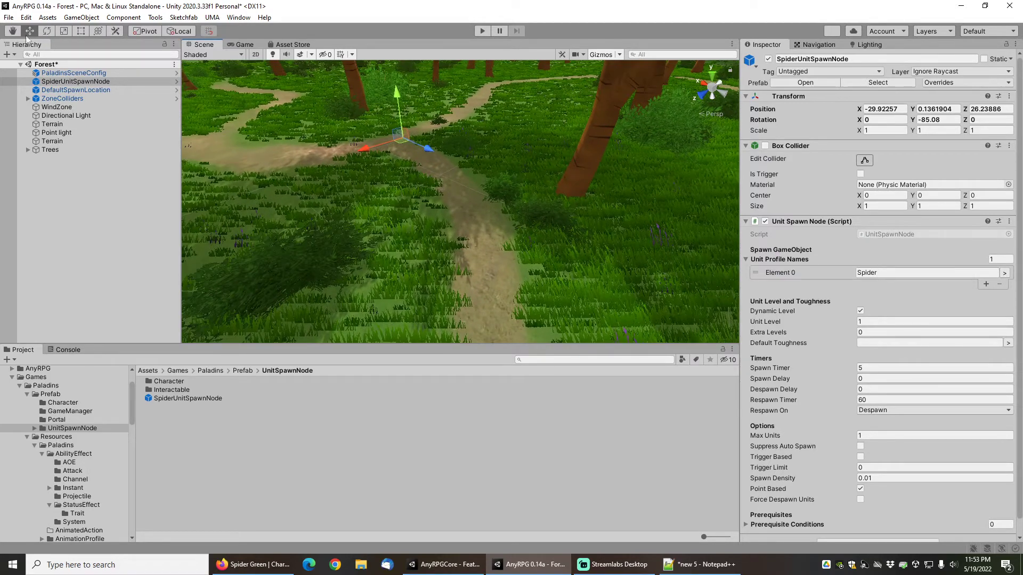
left_click(8, 17)
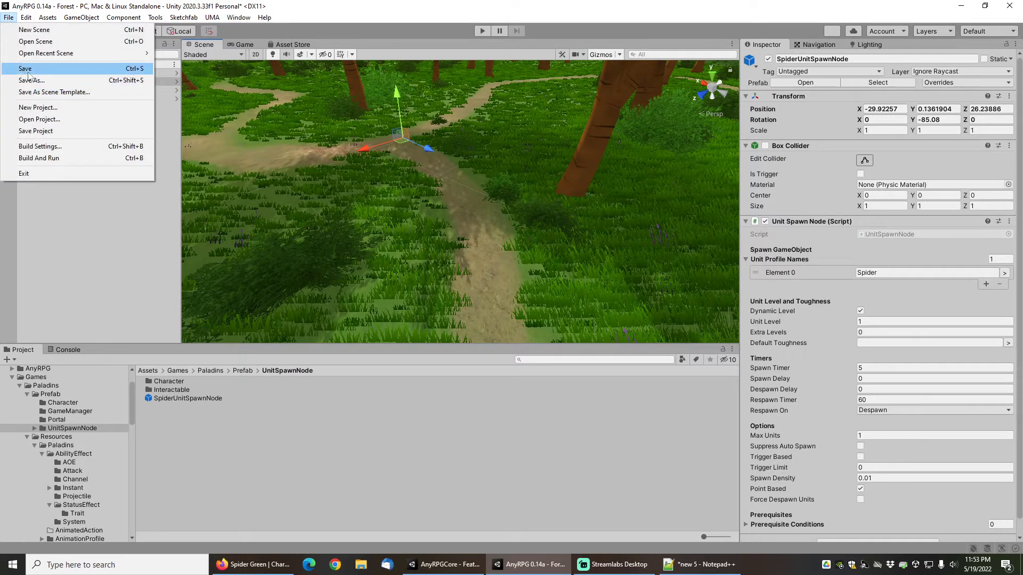
left_click(32, 69)
Open the Trainer folder inside the UnitSpawnNode prefabs' Interactable folder.
middle_click_drag(494, 296, 481, 182)
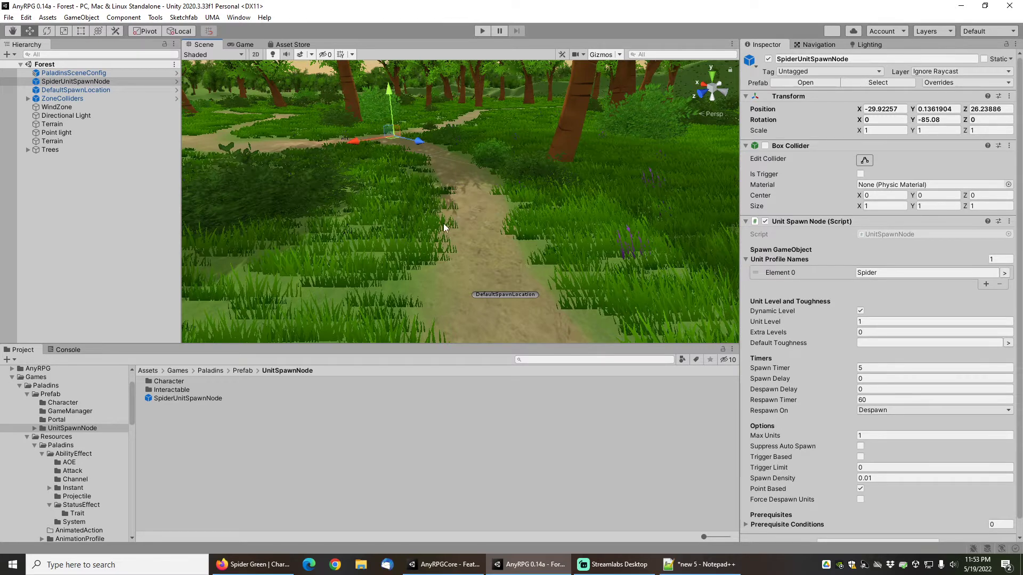
mouse_move(445, 223)
right_mouse_down()
mouse_move(477, 242)
mouse_move(468, 240)
mouse_move(469, 264)
mouse_move(463, 220)
right_mouse_up()
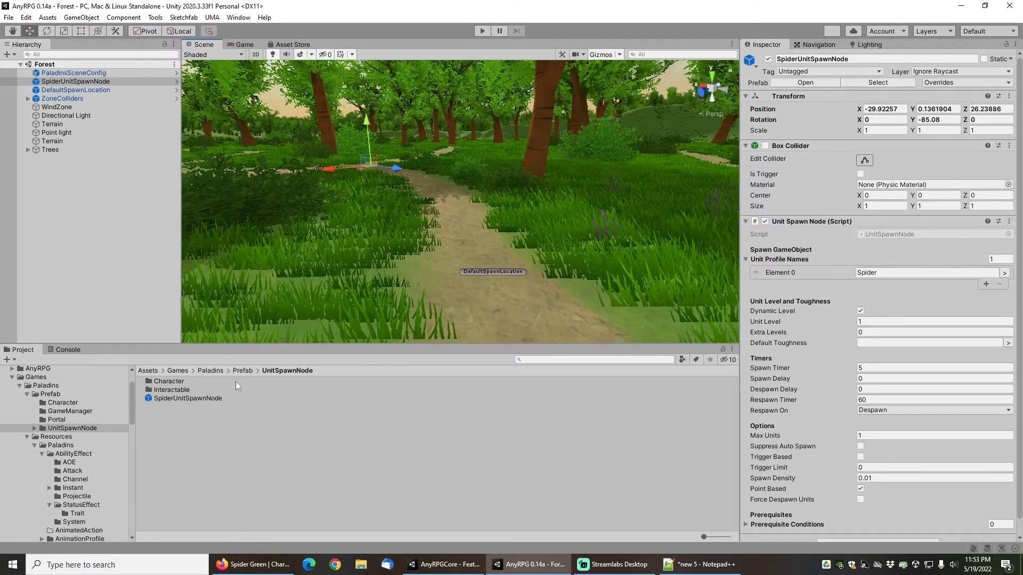
left_click(25, 437)
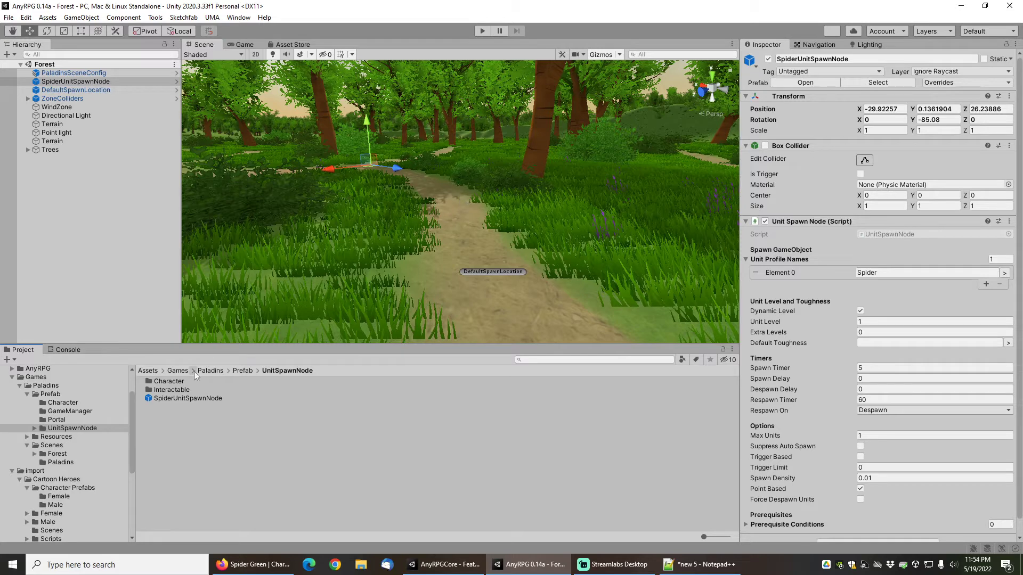
left_click(35, 427)
left_click(42, 445)
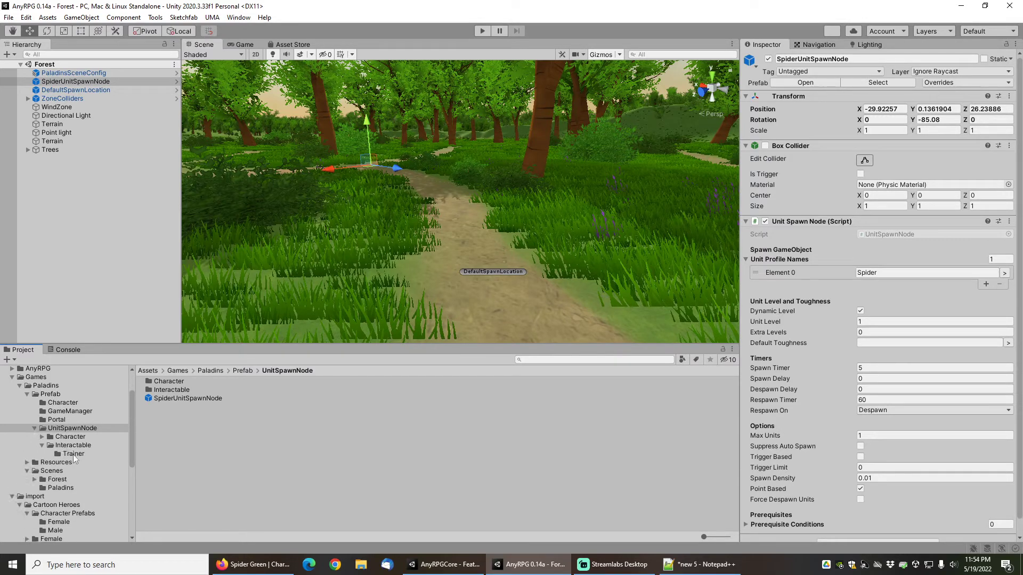
left_click(106, 454)
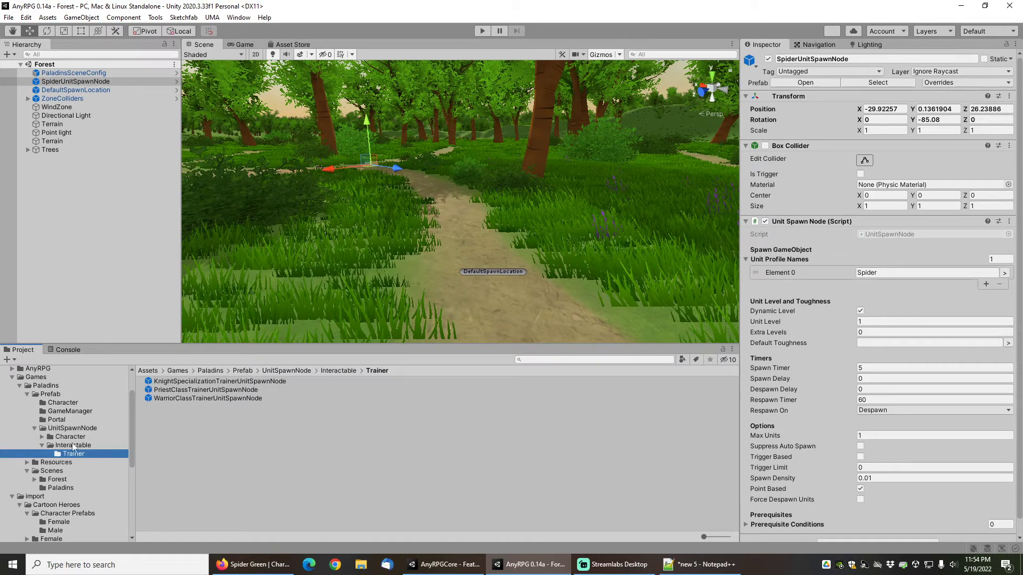
Place the WarriorClassTrainerUnitSpawnNode prefab on the path near the default spawn location, at about X -61.1, Y 0.2, Z 46.1.
right_click_drag(308, 180, 506, 248)
middle_click_drag(473, 255, 514, 220)
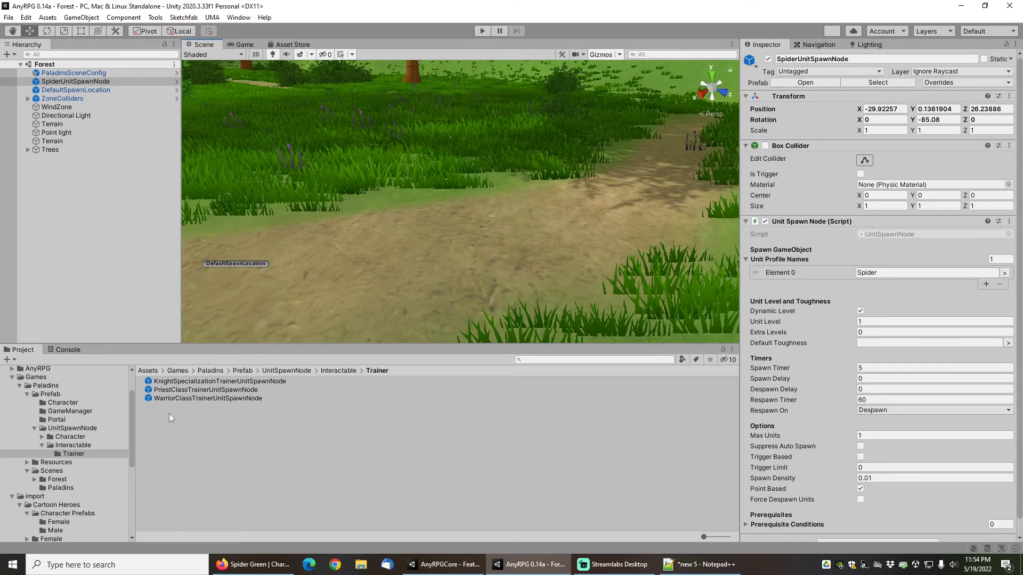
left_click_drag(175, 400, 598, 210)
middle_click_drag(659, 205, 655, 135)
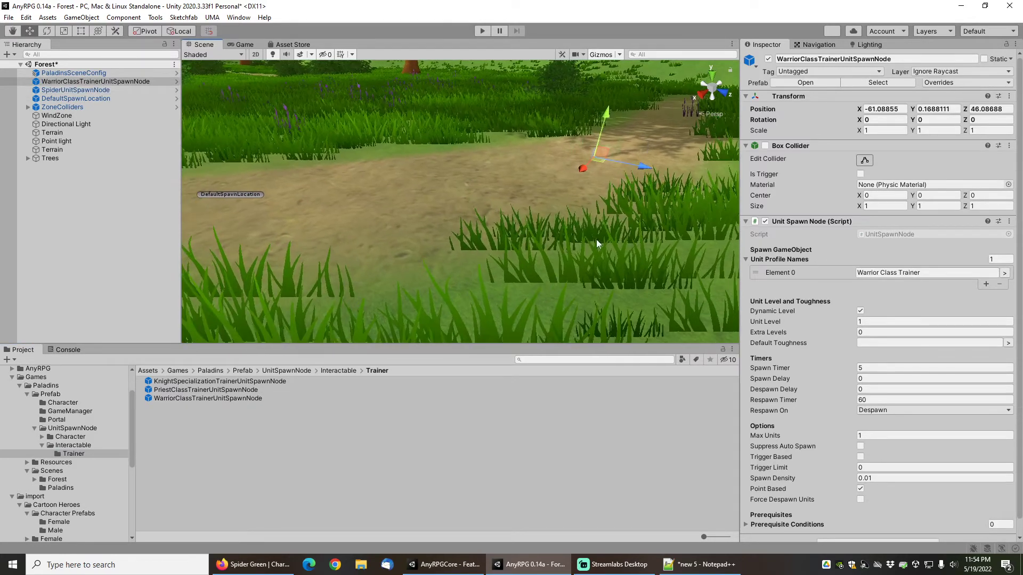
right_click_drag(554, 280, 611, 221)
middle_click_drag(592, 241, 618, 257)
right_click_drag(619, 210, 556, 248)
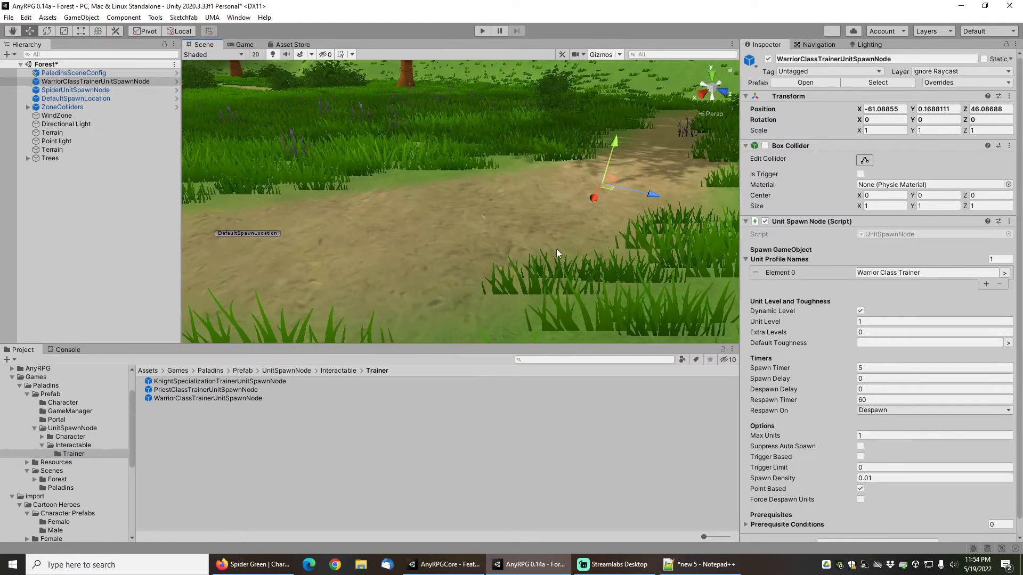
middle_click_drag(569, 231, 536, 252)
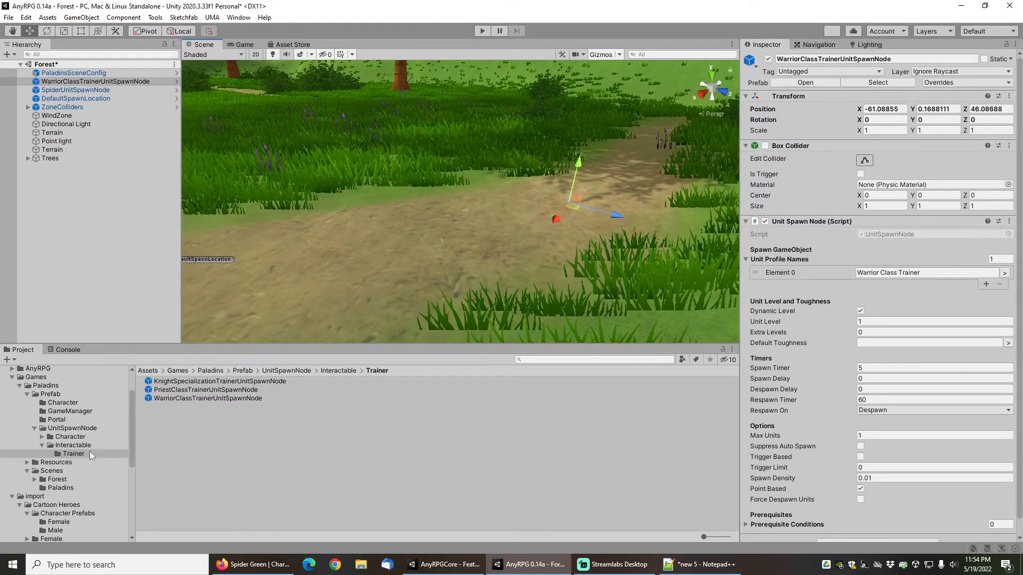
Open the WarriorClassTrainerUnit profile from the ClassTrainer folder of the Paladins UnitProfile resources.
scroll(82, 467, "down", 3)
scroll(82, 466, "up", 3)
left_click(26, 463)
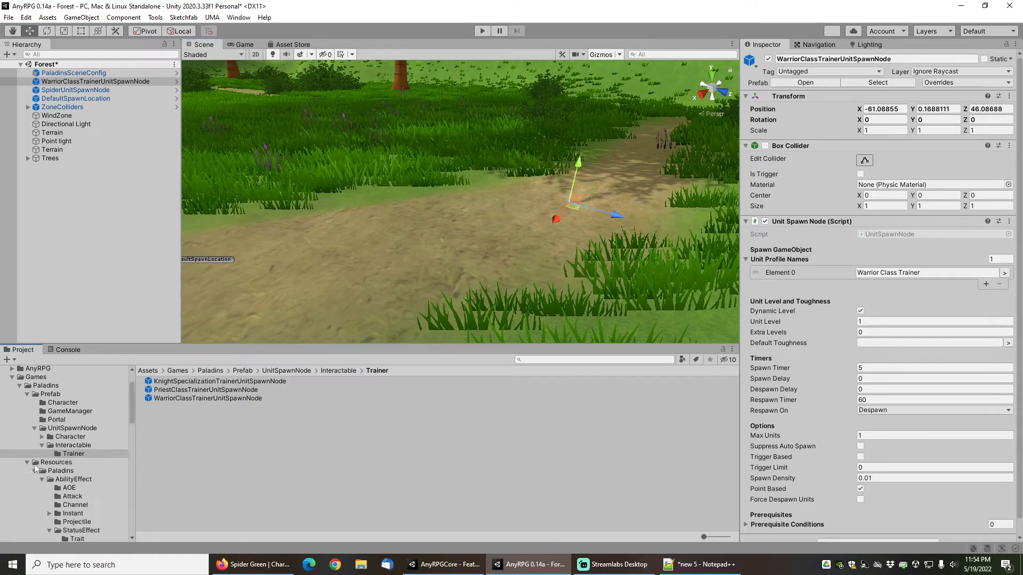
scroll(69, 475, "down", 3)
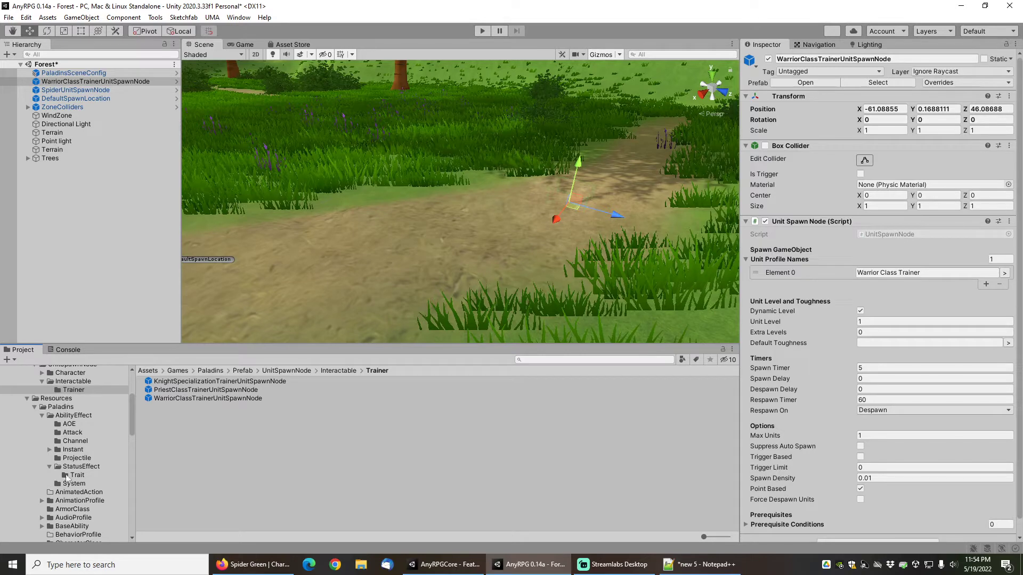
scroll(68, 476, "down", 12)
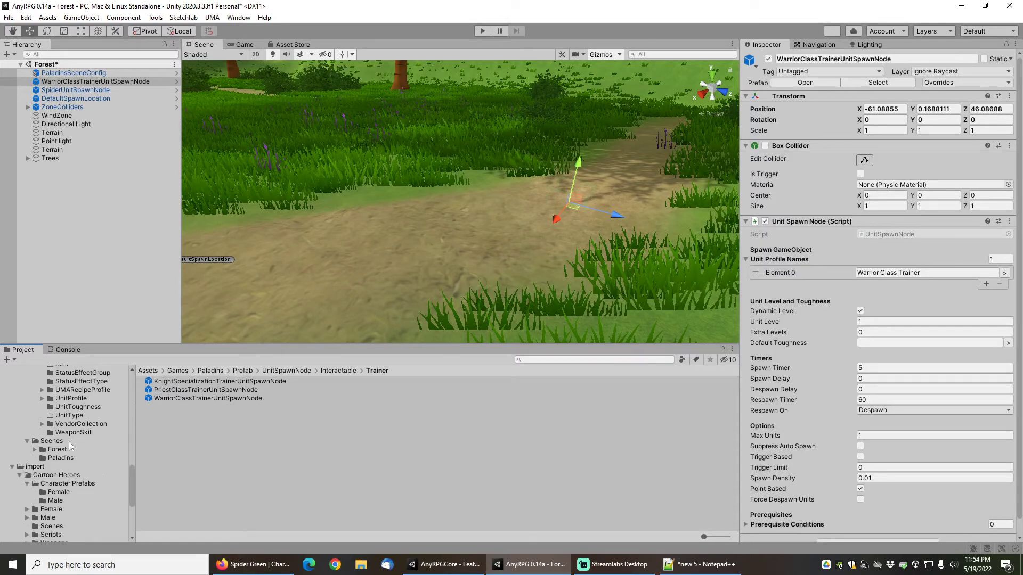
left_click(69, 399)
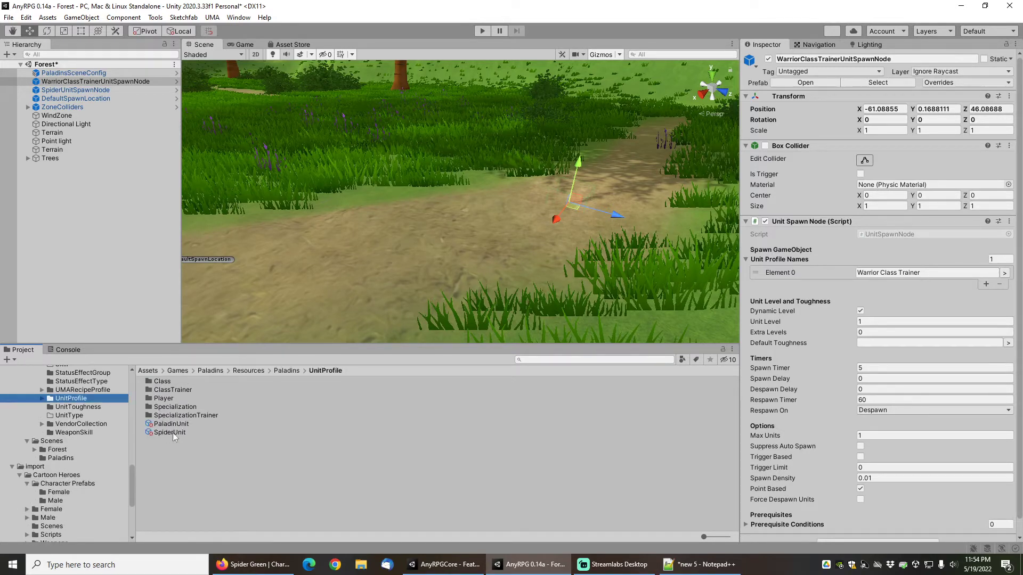
double_click(169, 390)
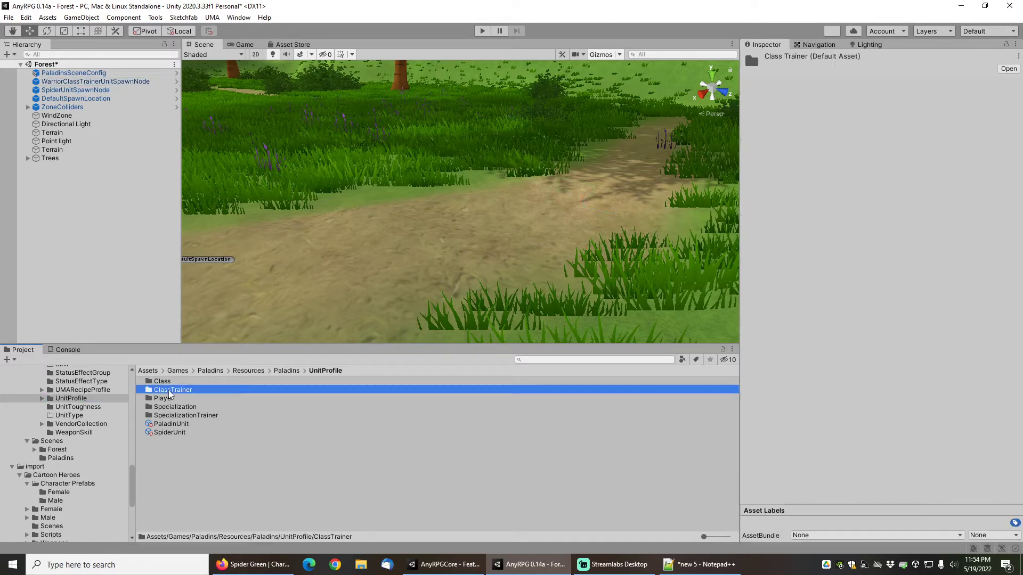
left_click(187, 390)
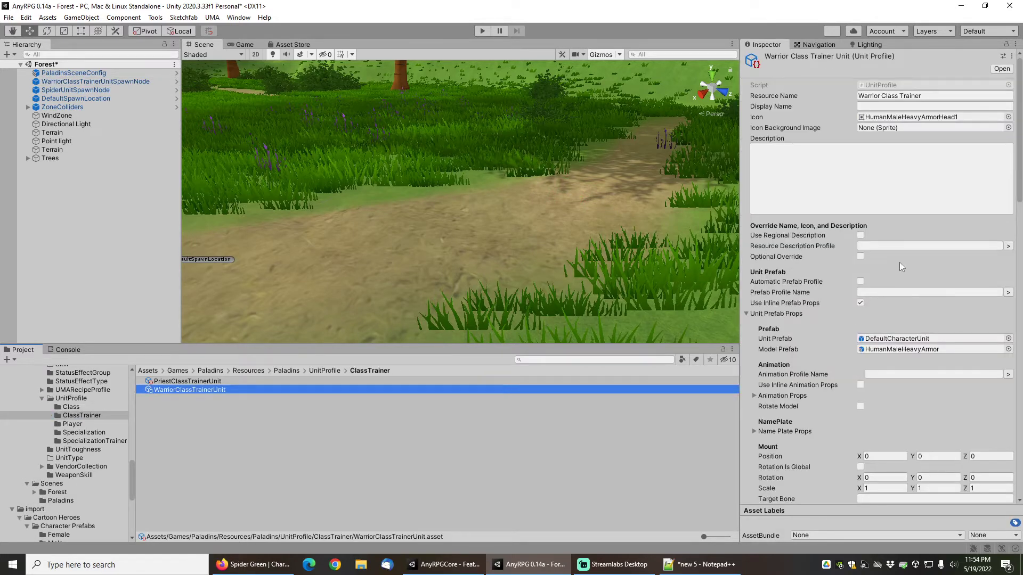
Increase the warrior trainer's inline interactable options to 2 and assign ClassChangeProps to the new element.
scroll(822, 346, "down", 20)
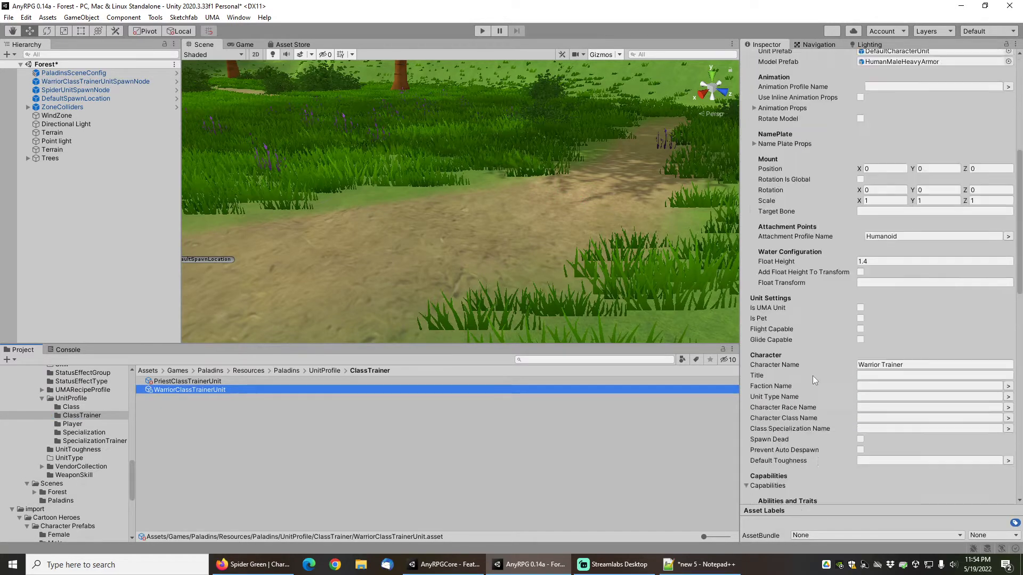
scroll(820, 353, "down", 15)
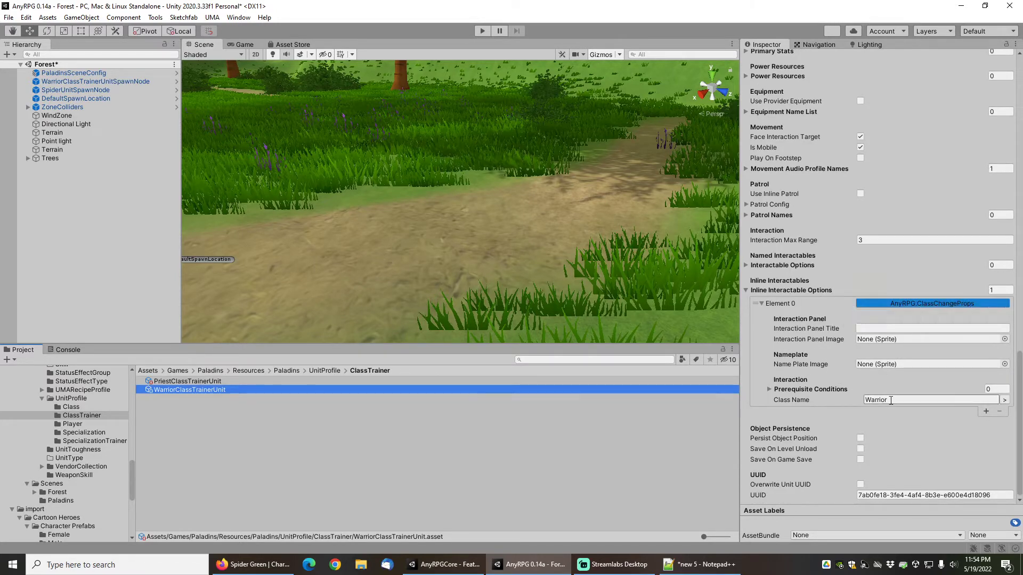
left_click(1000, 289)
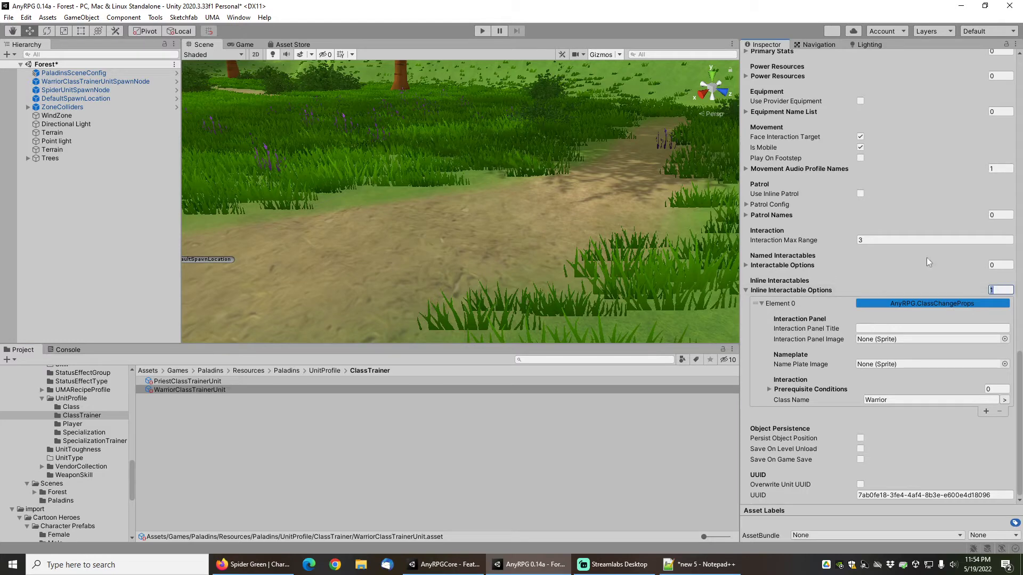
type("2")
key("Return")
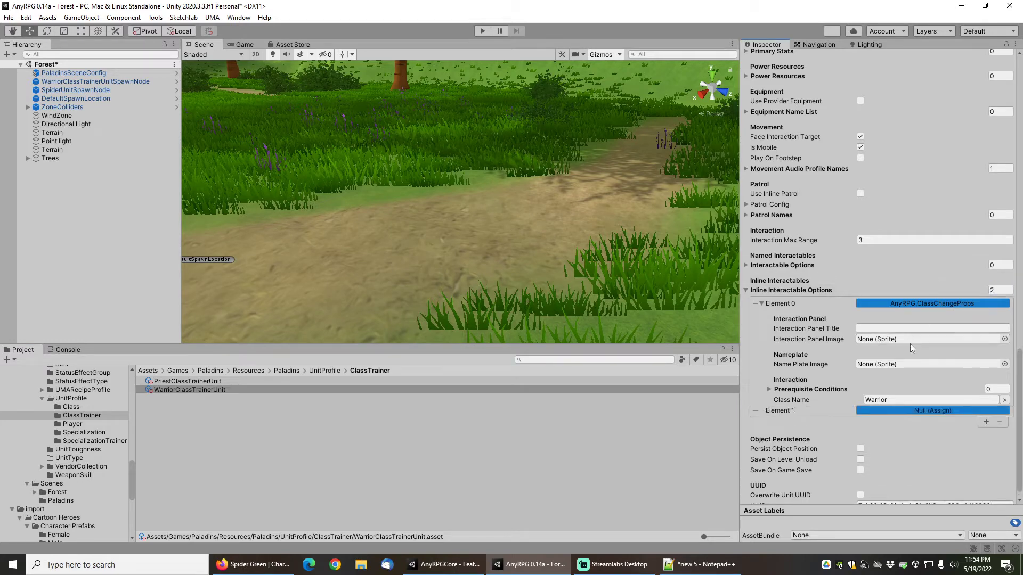
scroll(908, 349, "down", 1)
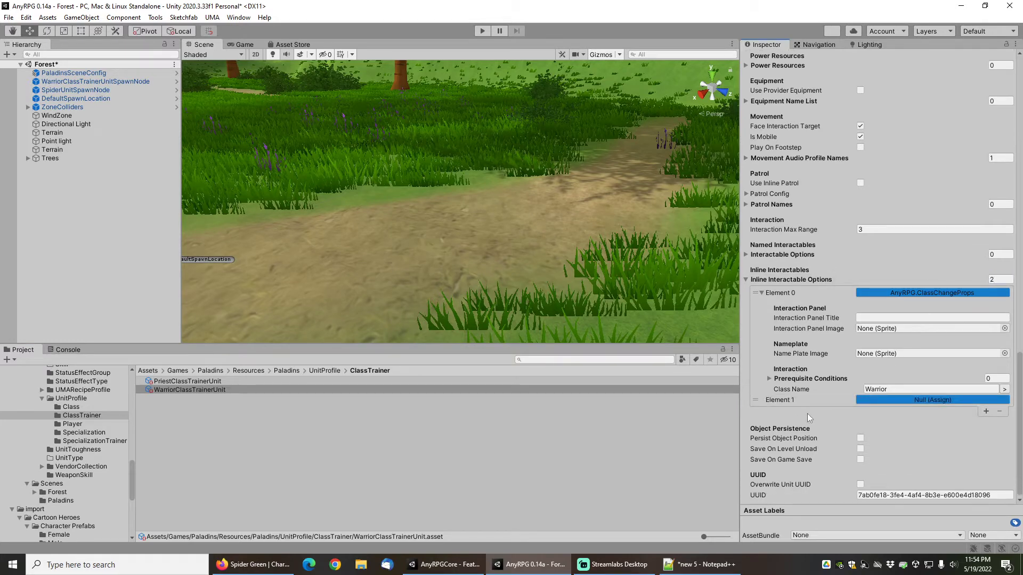
left_click(883, 400)
left_click(873, 115)
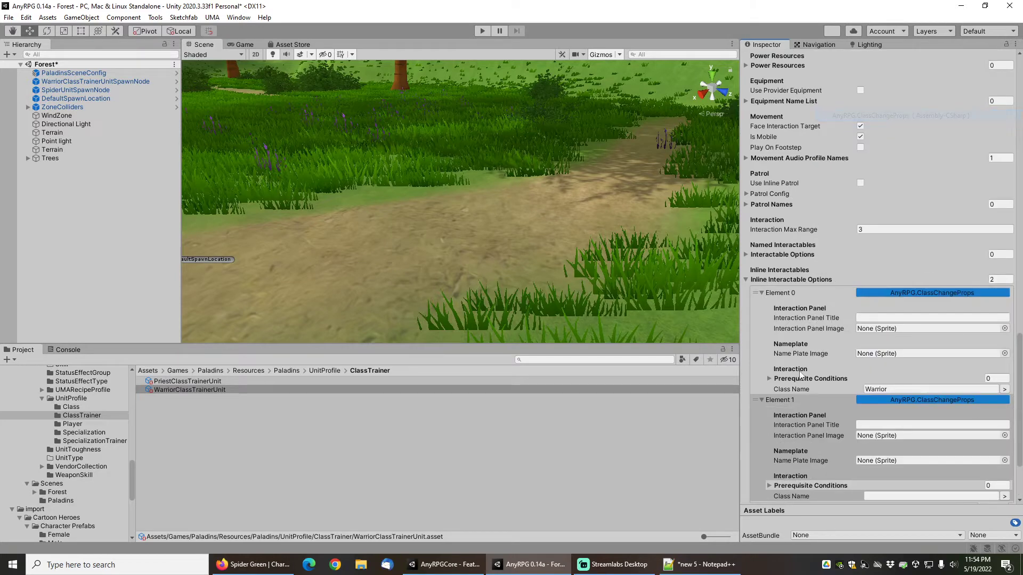
Set the class name of the second inline interactable option to Paladin.
left_click(1004, 496)
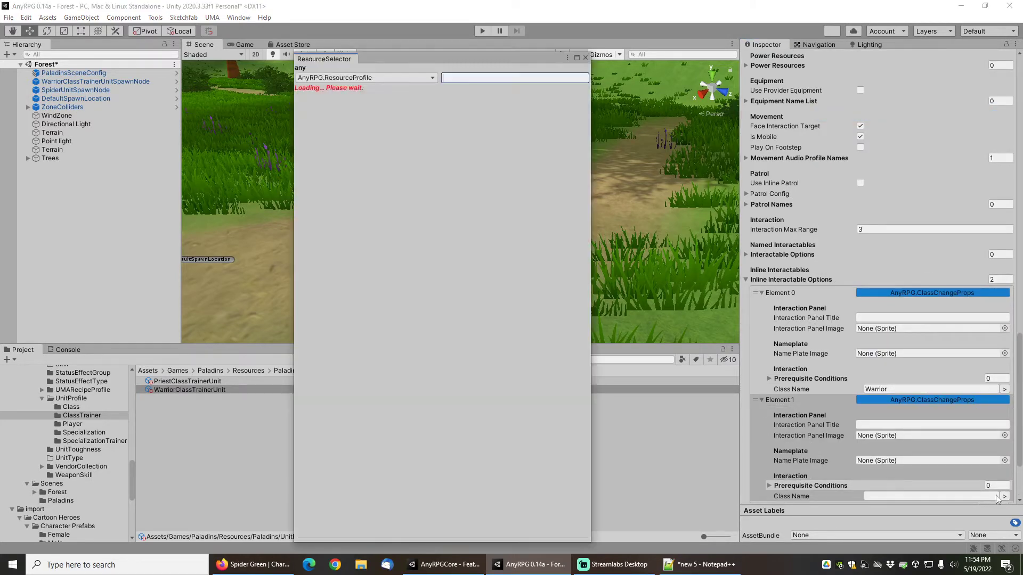
left_click(313, 98)
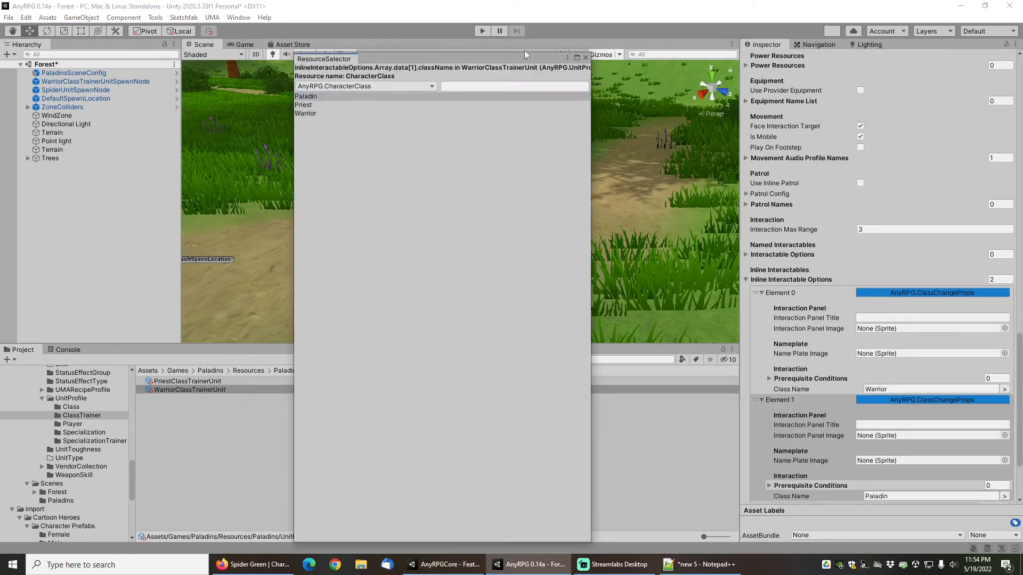
left_click(585, 58)
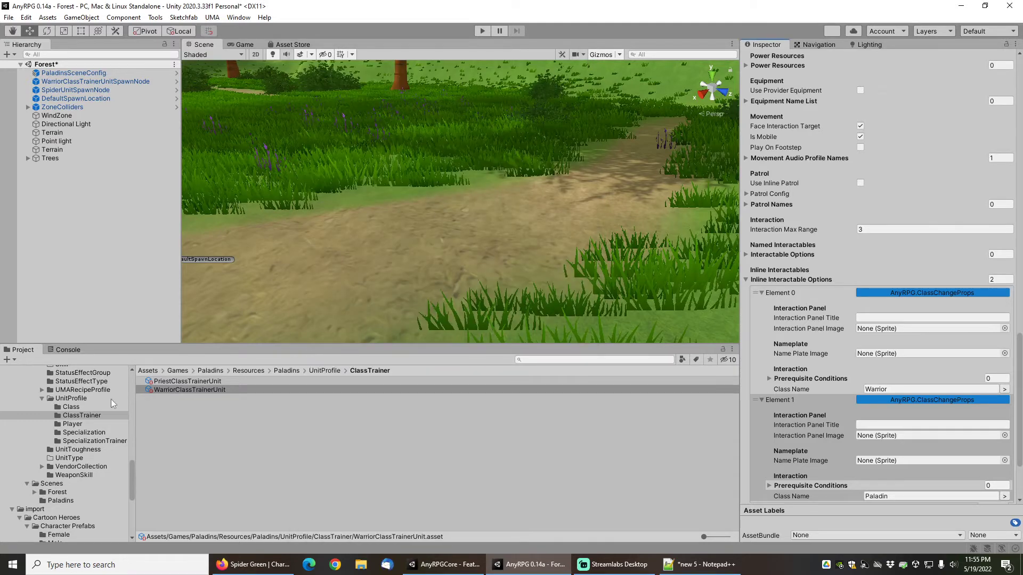
Disable New Game Option on the PaladinCharacterClass asset in the CharacterClass folder of the Paladins resources.
scroll(95, 439, "up", 10)
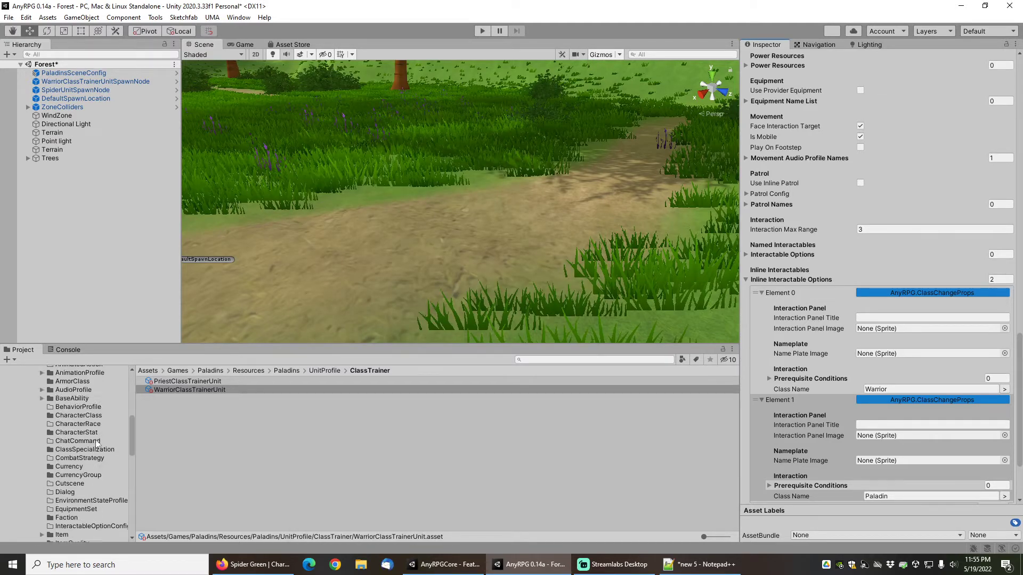
left_click(87, 415)
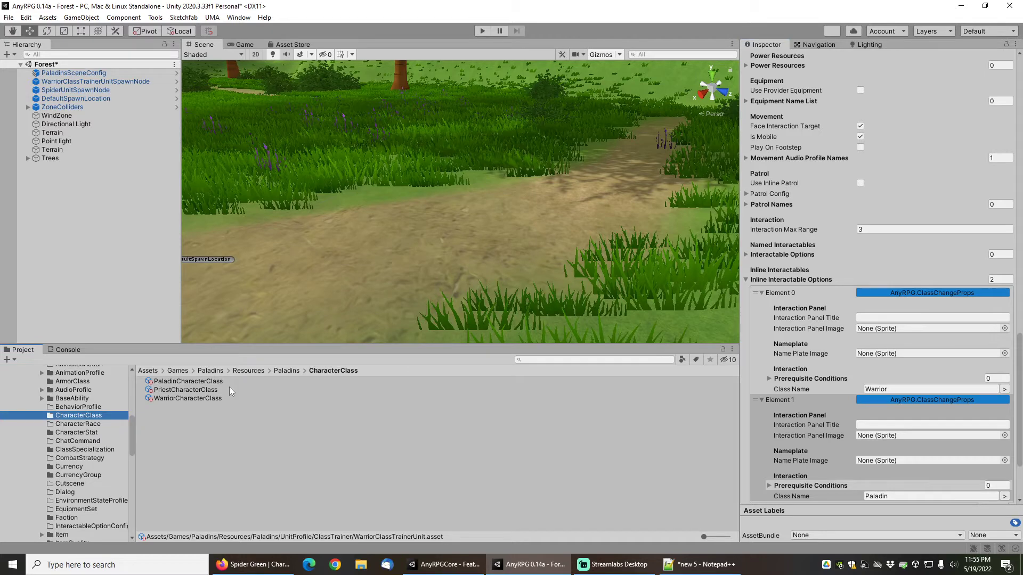
left_click(187, 381)
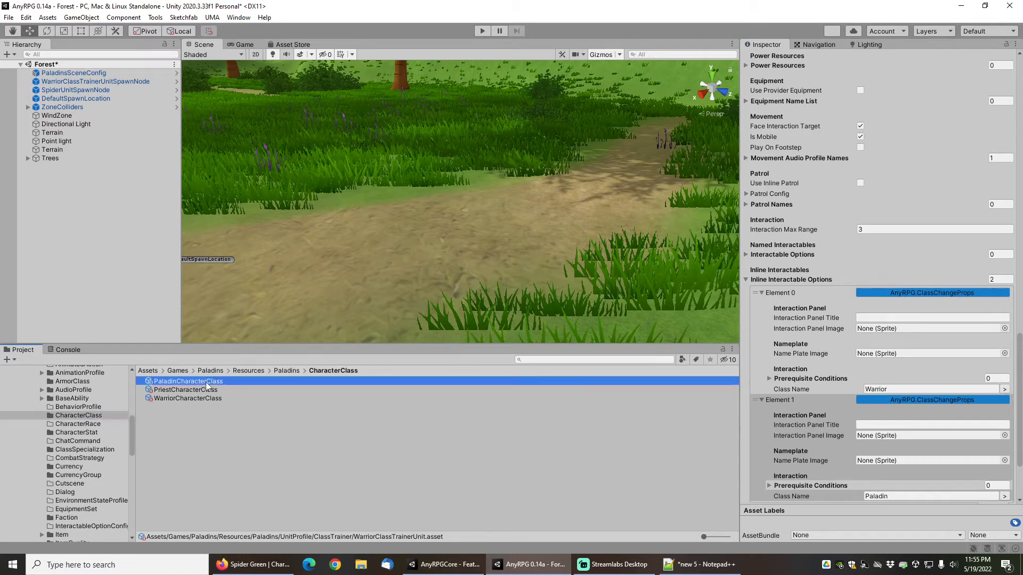
scroll(801, 225, "up", 5)
scroll(801, 225, "up", 10)
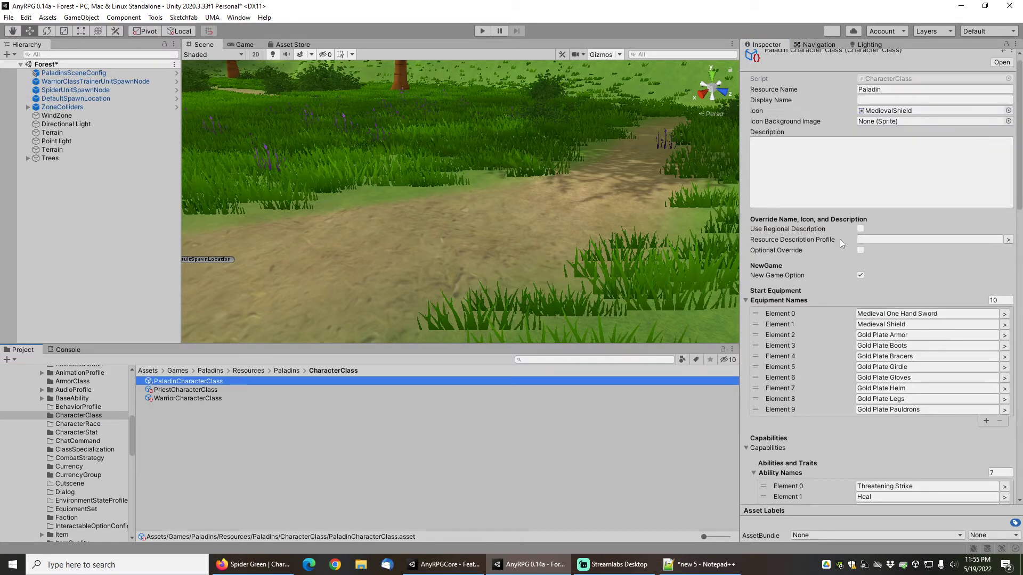
left_click(860, 275)
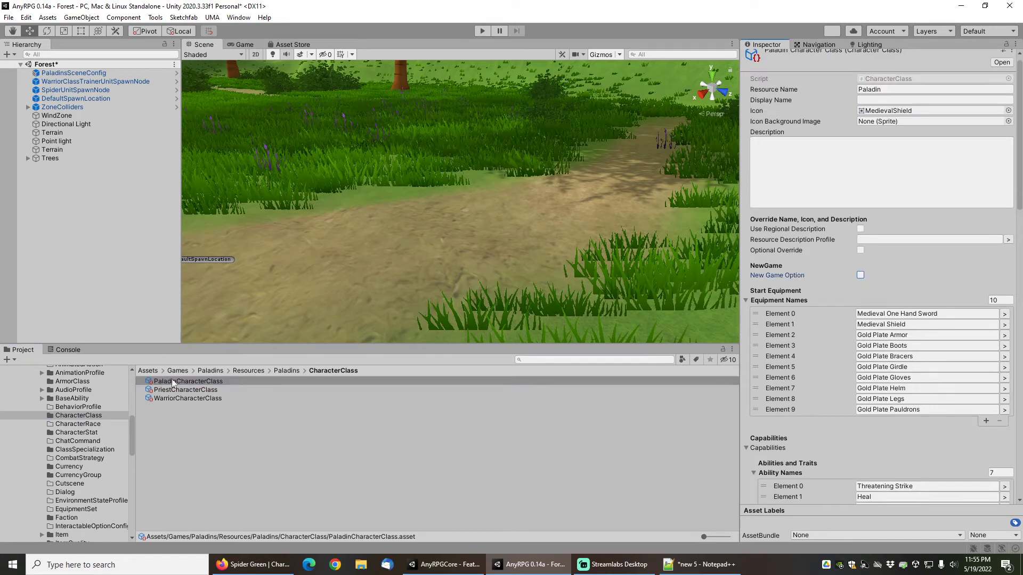
Enable New Game Option on the WarriorCharacterClass asset and save the Forest scene.
left_click(180, 398)
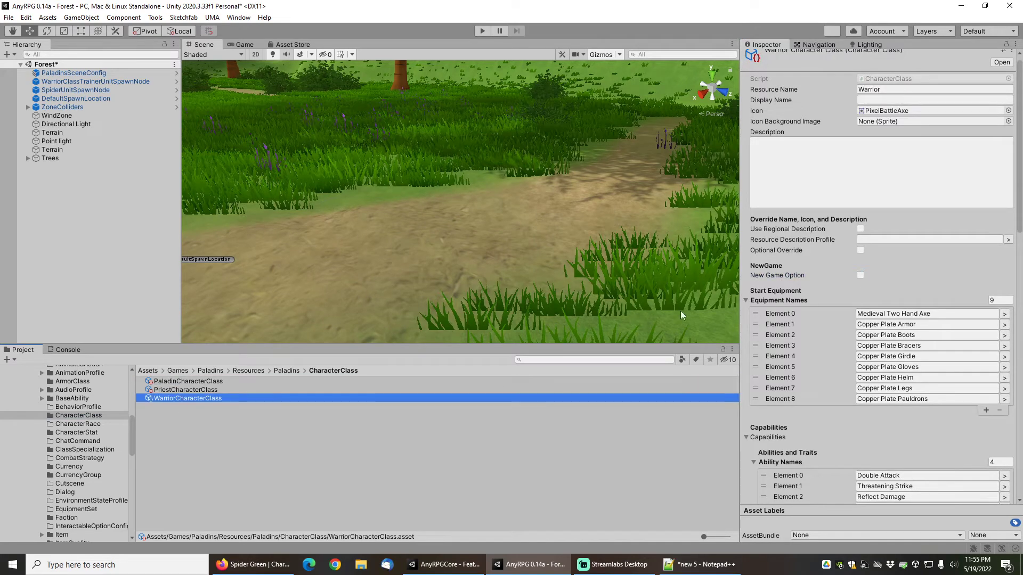
left_click(860, 275)
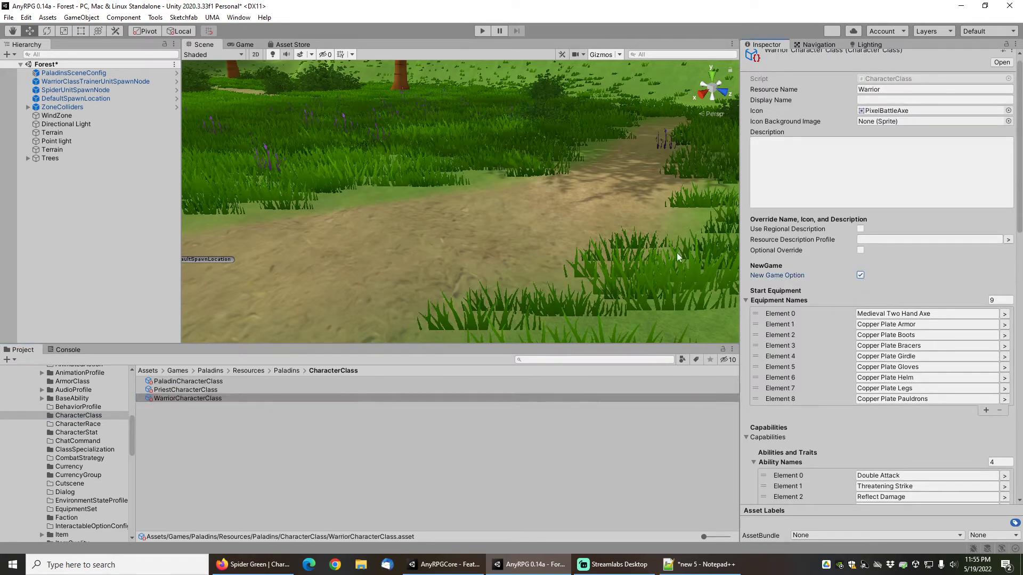
left_click(9, 17)
left_click(30, 68)
Change the description of YellowWingsEffect in the AbilityEffect StatusEffect folder to "Do more damage".
scroll(96, 426, "up", 2)
scroll(96, 424, "up", 6)
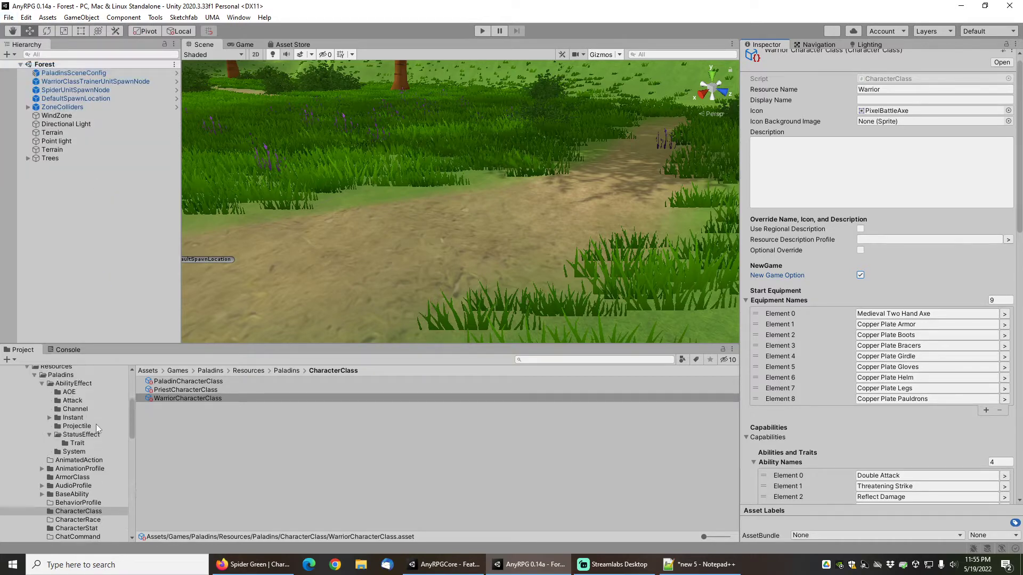
scroll(101, 420, "down", 2)
left_click(73, 384)
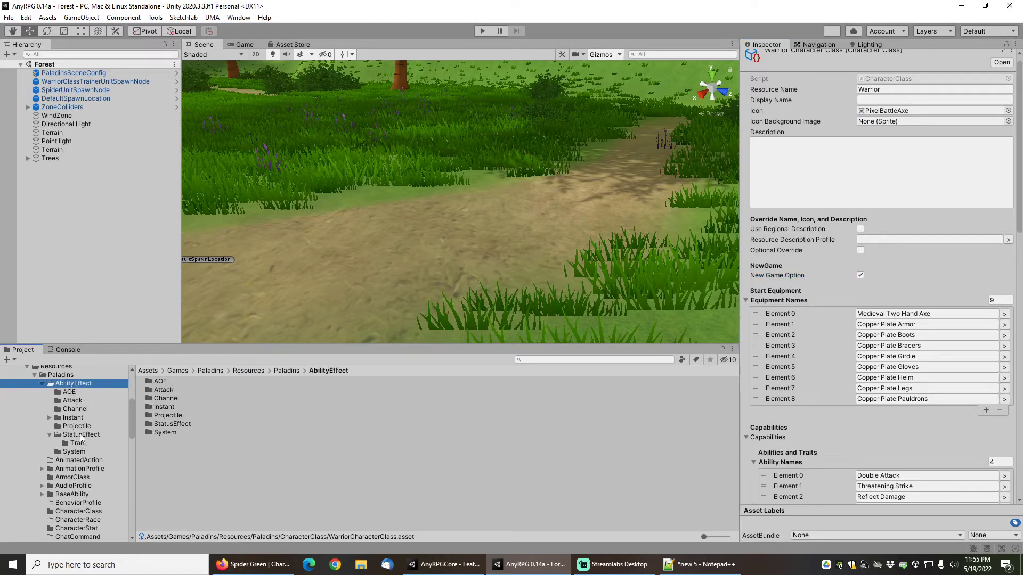
left_click(82, 435)
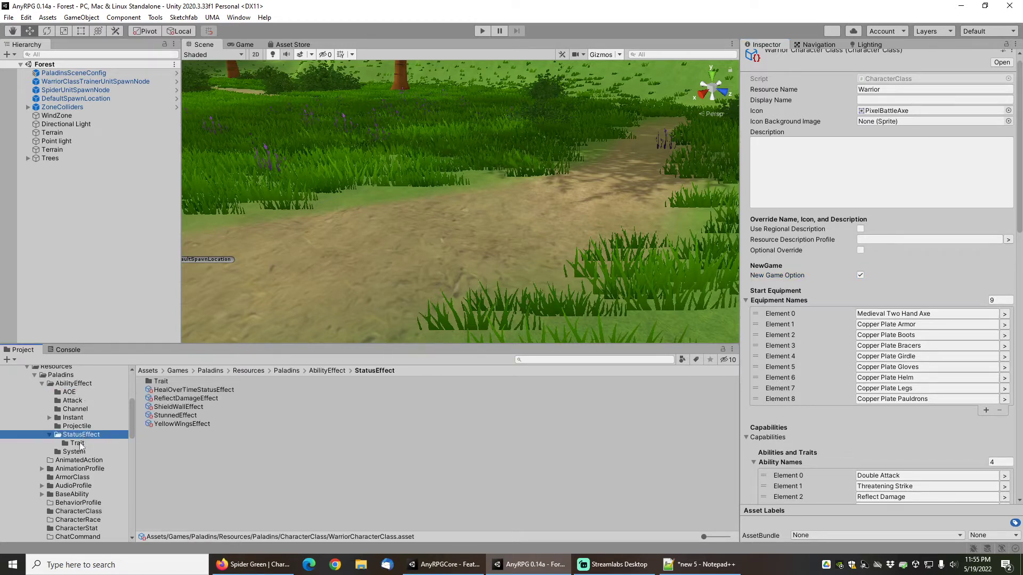
left_click(190, 424)
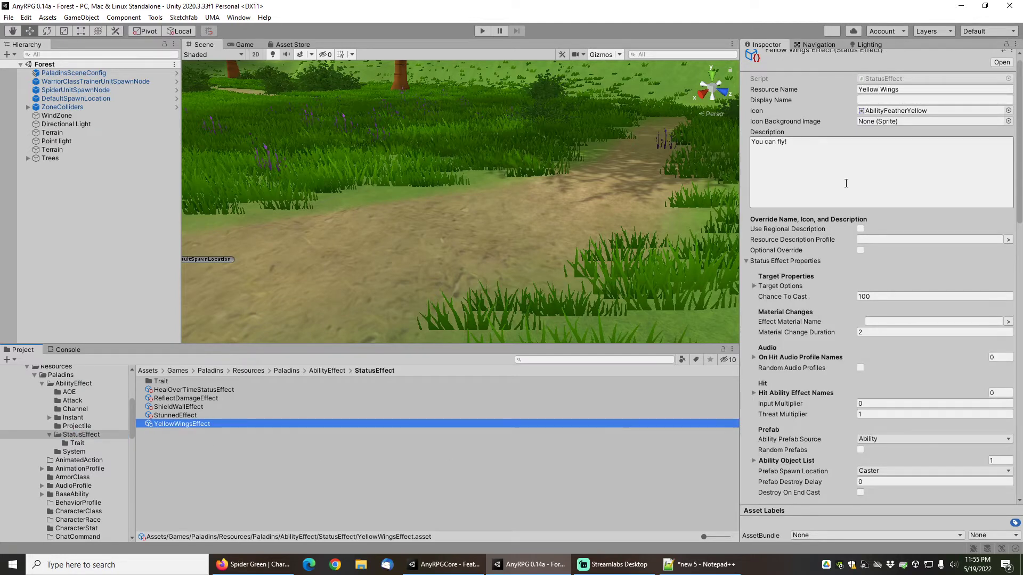
left_click(825, 143)
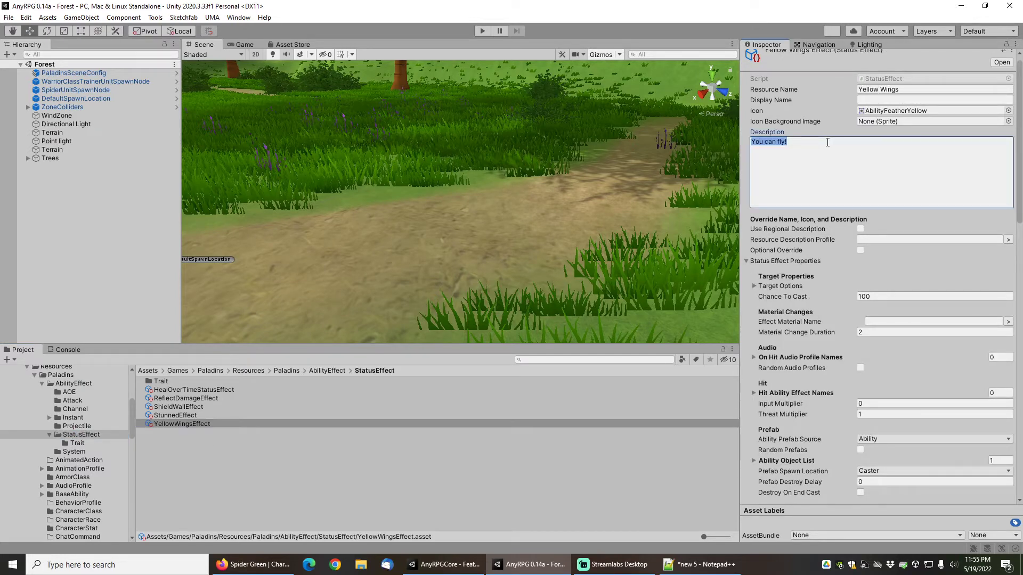
type("Do more damage")
Set the Yellow Wings effect's Outgoing Damage Multiplier to 1.5 and disable Can Fly.
scroll(815, 325, "down", 12)
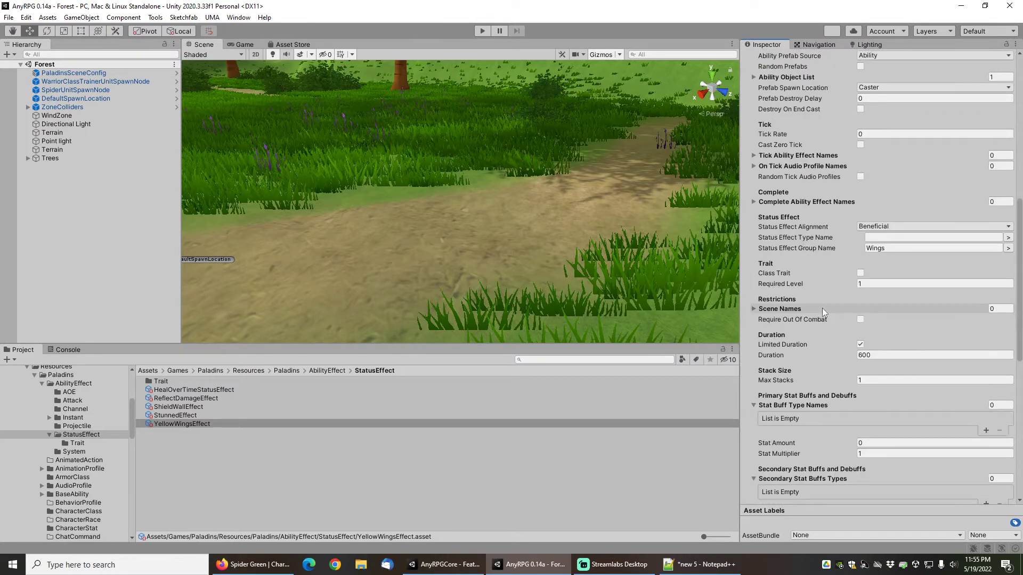
scroll(823, 287, "down", 9)
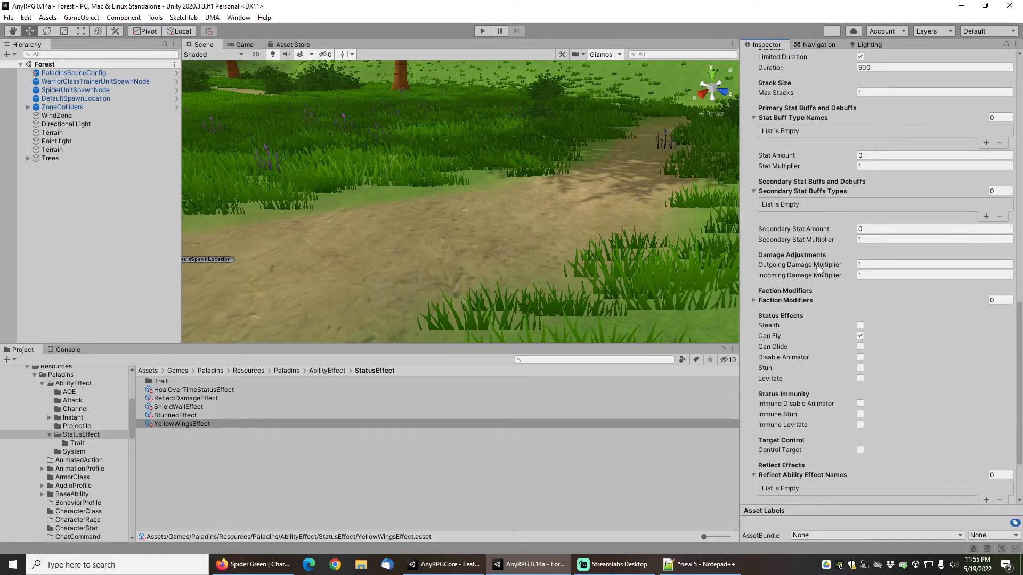
left_click(803, 263)
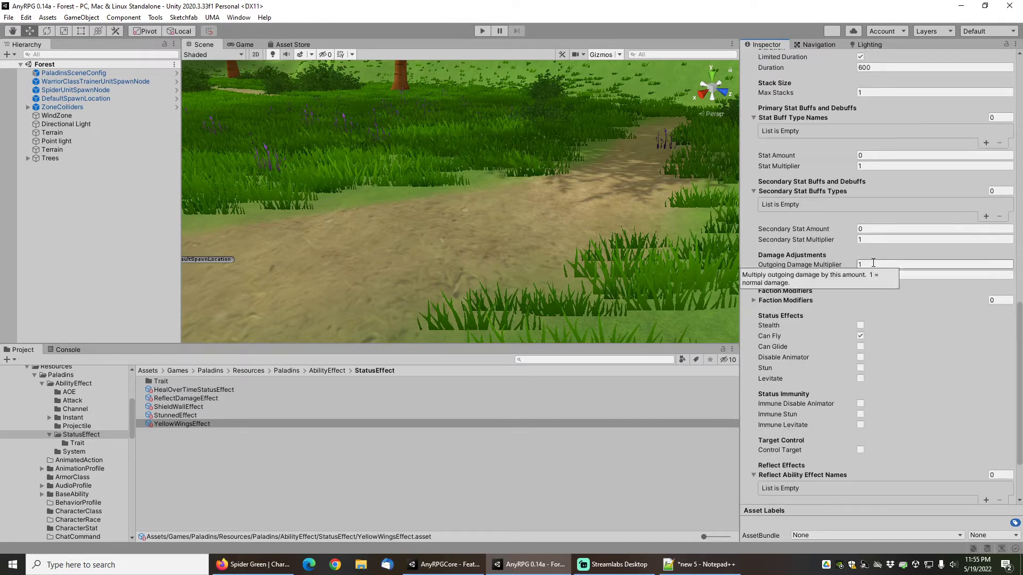
type("1.5")
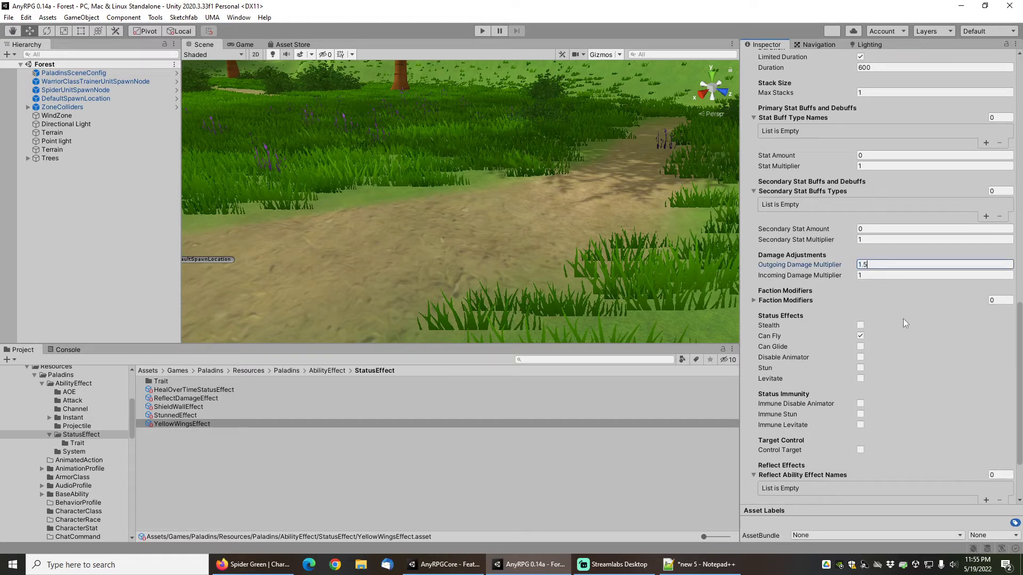
key("Tab")
left_click(860, 336)
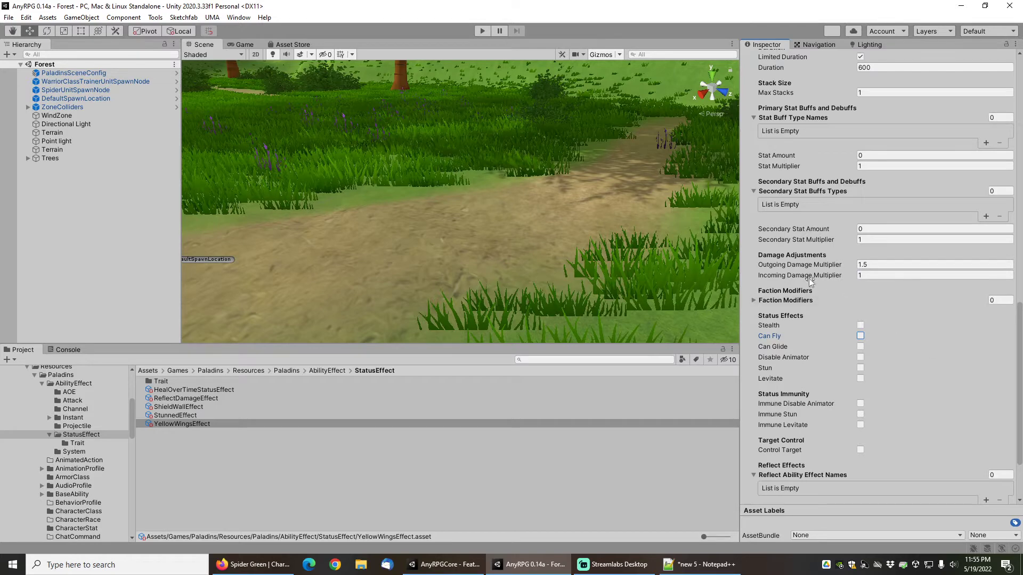
scroll(808, 280, "up", 10)
scroll(820, 299, "down", 12)
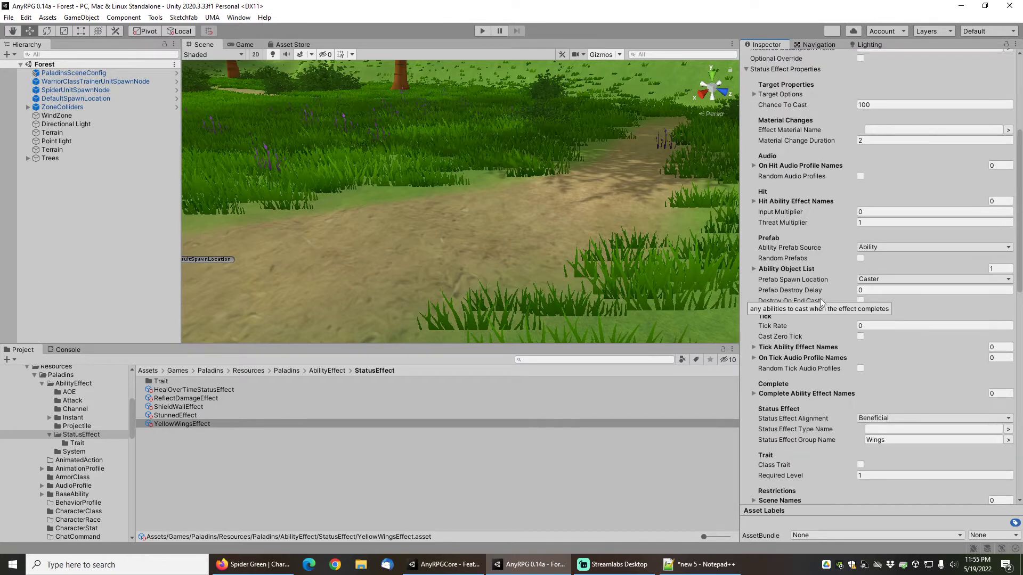
scroll(813, 321, "up", 3)
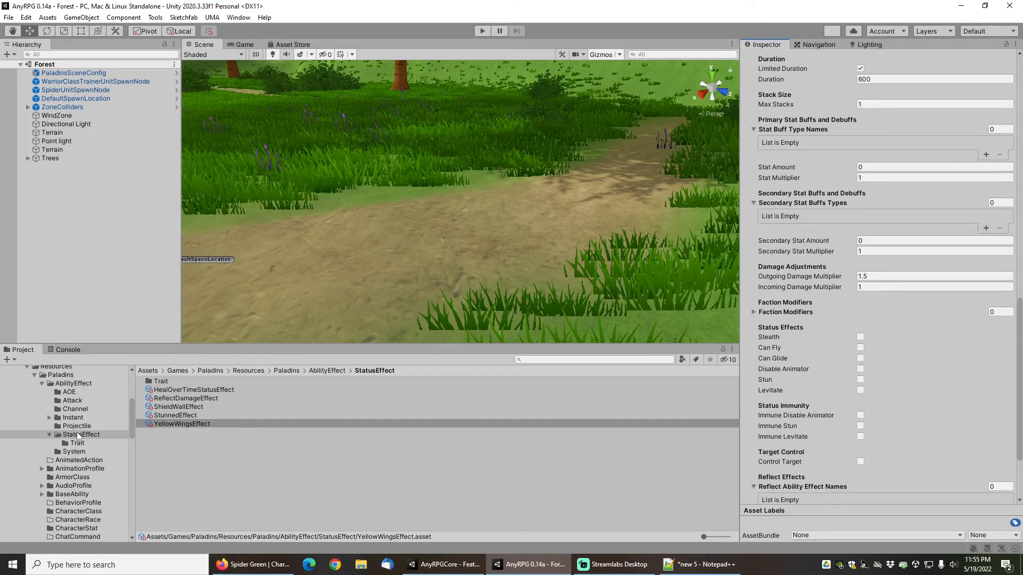
Set the Ability Cool Down of YellowWingsAbility in the BaseAbility Status folder to 60.
left_click(65, 495)
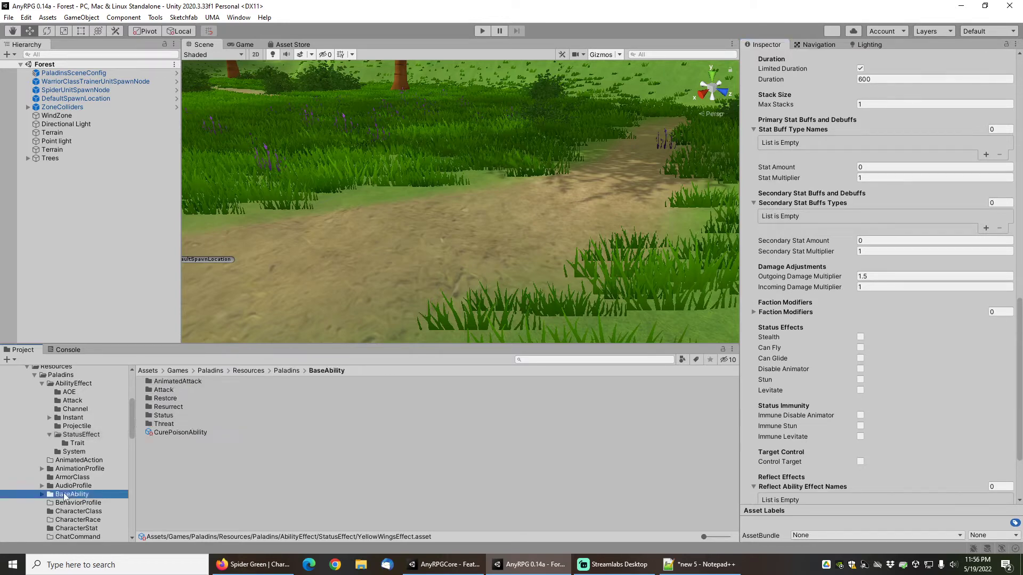
left_click(42, 494)
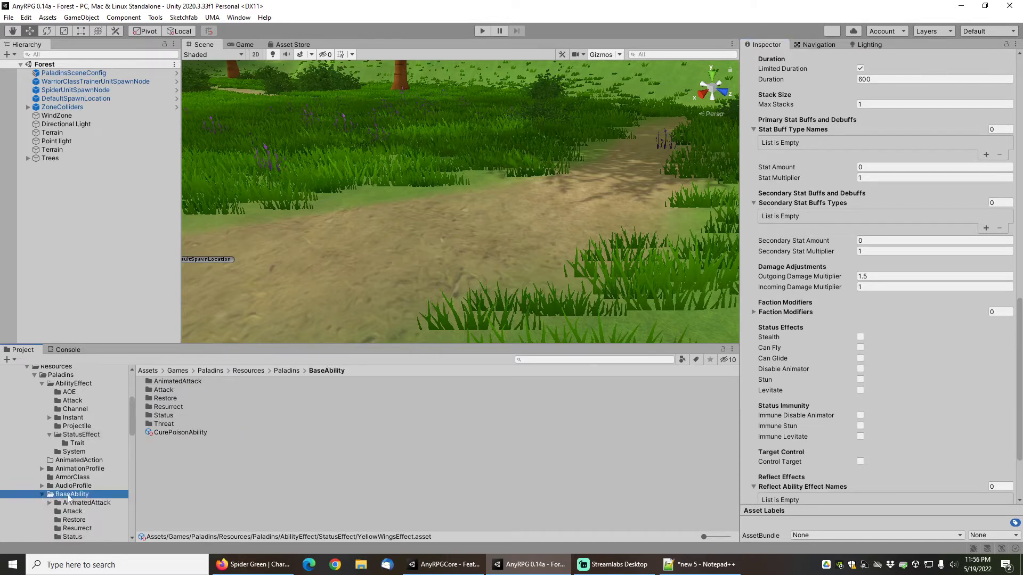
scroll(83, 440, "down", 1)
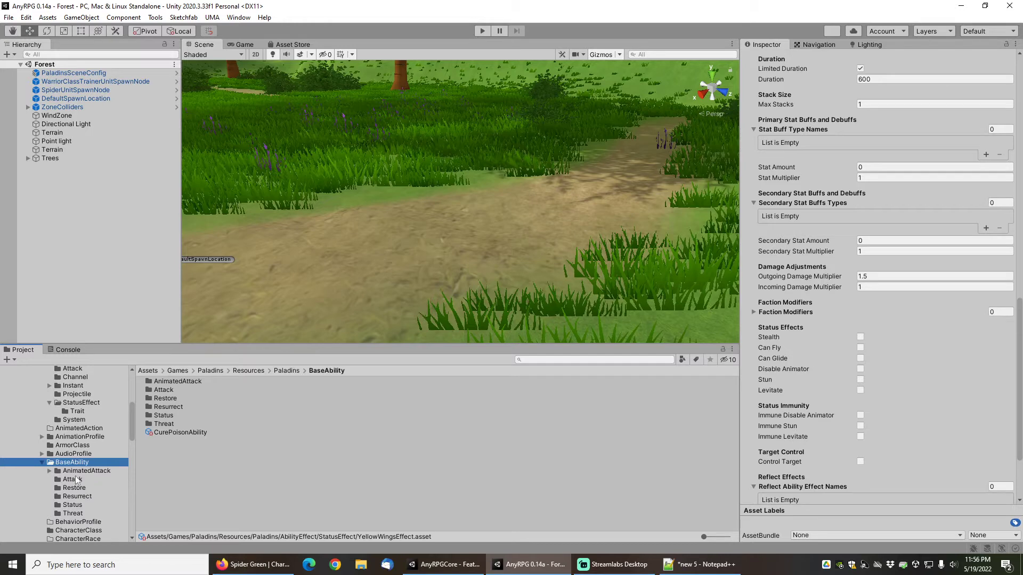
left_click(74, 505)
left_click(187, 398)
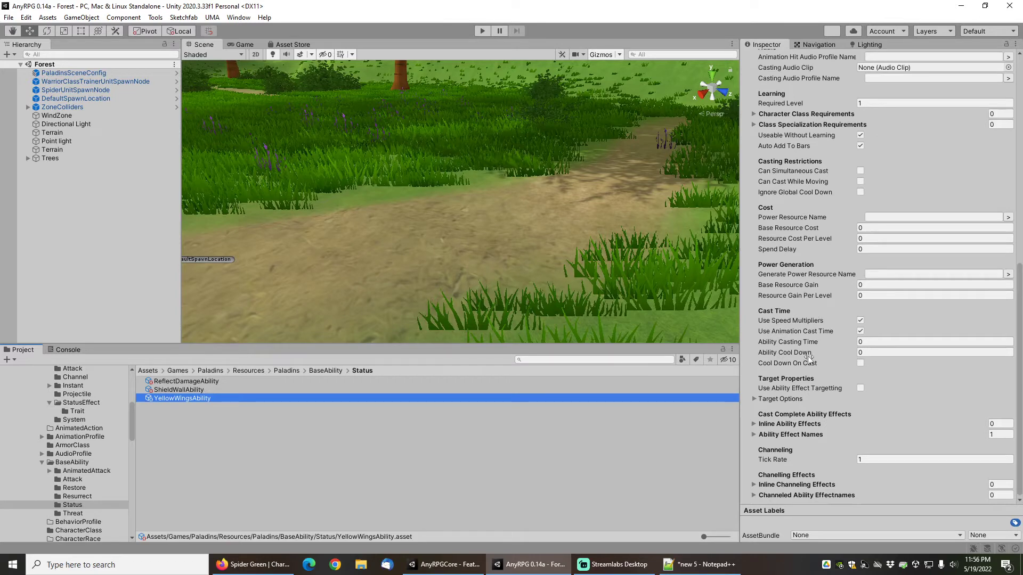
left_click(869, 352)
type("6")
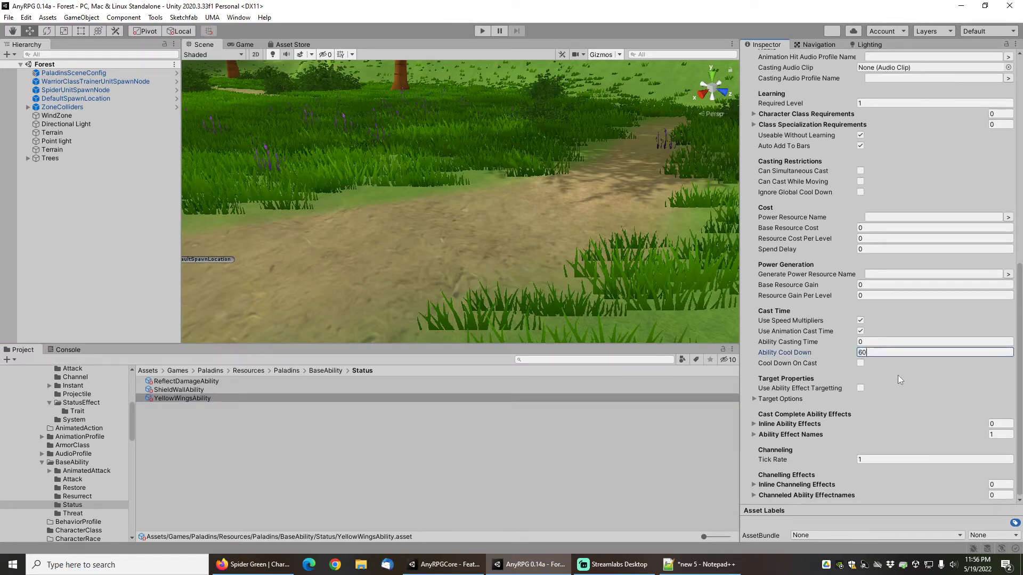
type("0")
key("Tab")
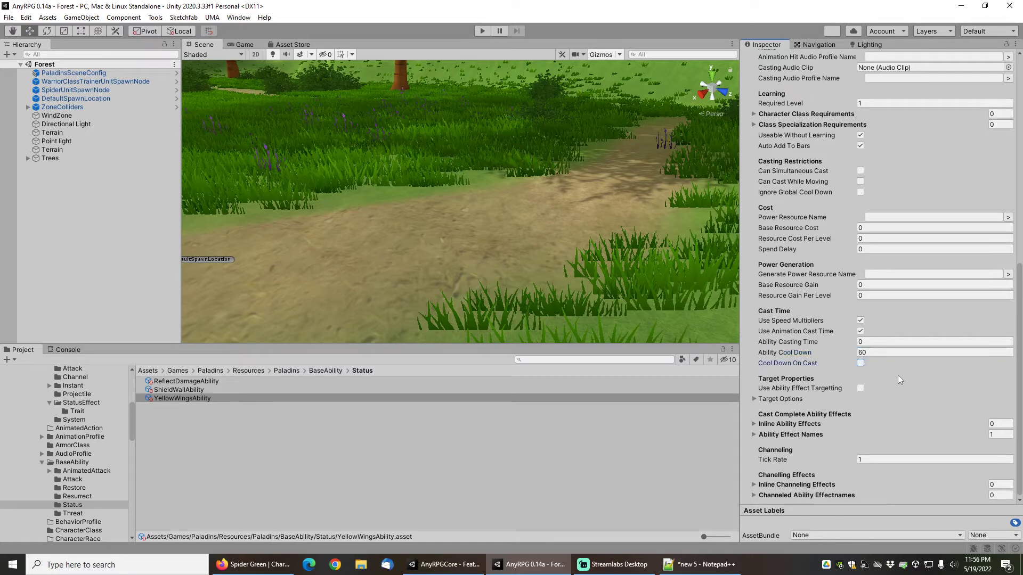
Set the duration of YellowWingsEffect in the StatusEffect folder to 10 and save the scene.
left_click(78, 410)
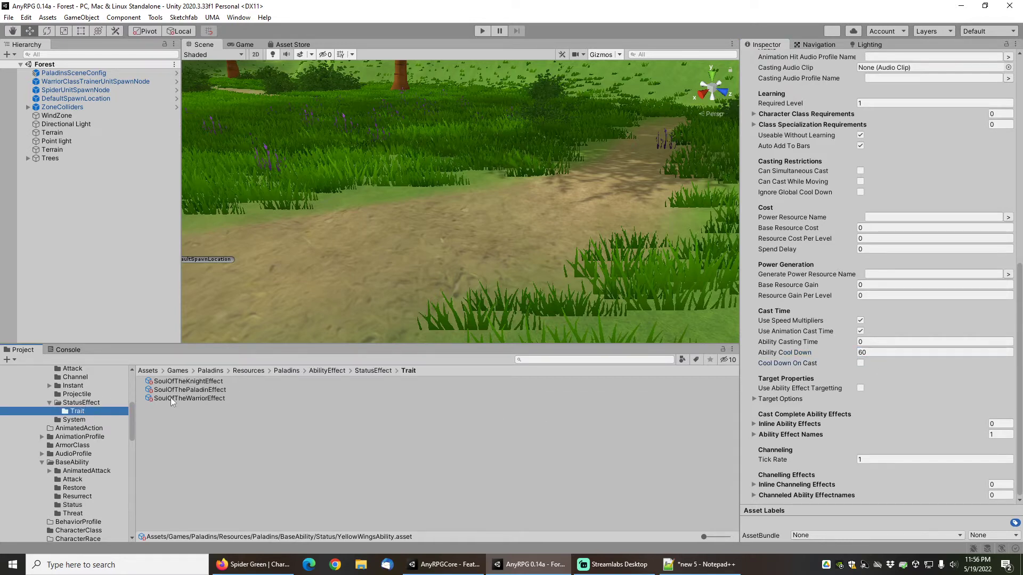
left_click(84, 403)
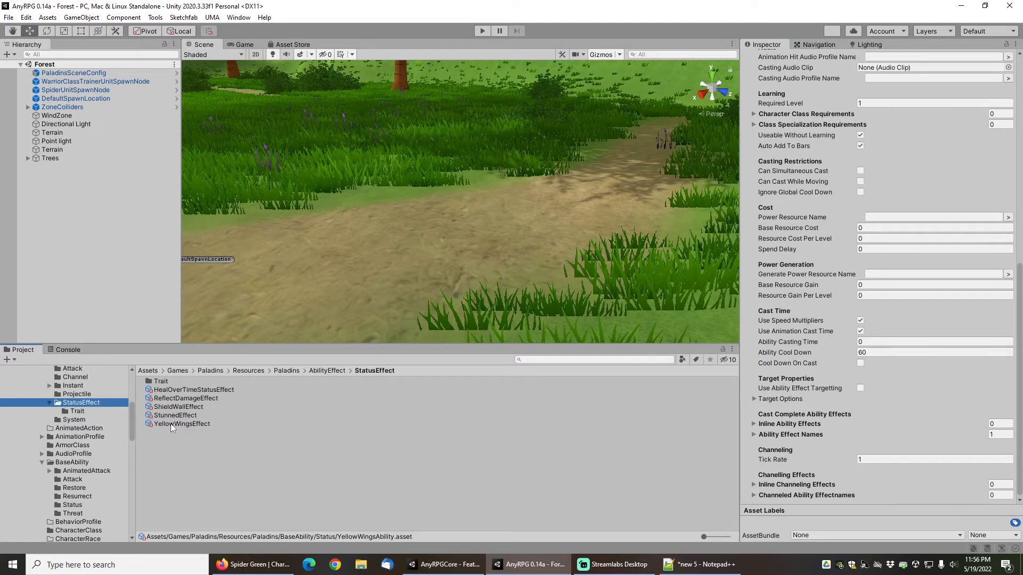
left_click(171, 423)
left_click(882, 346)
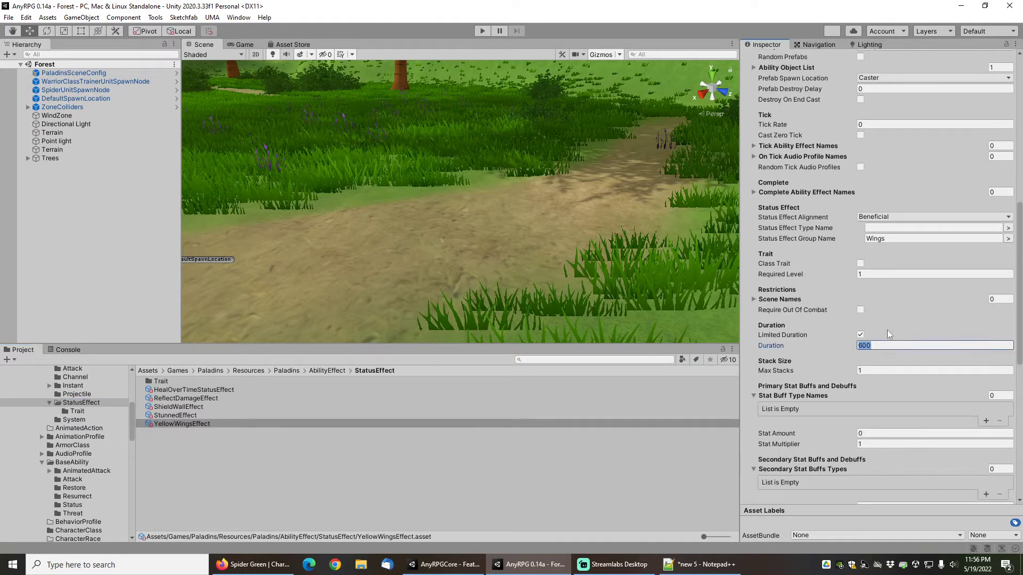
type("10")
key("Tab")
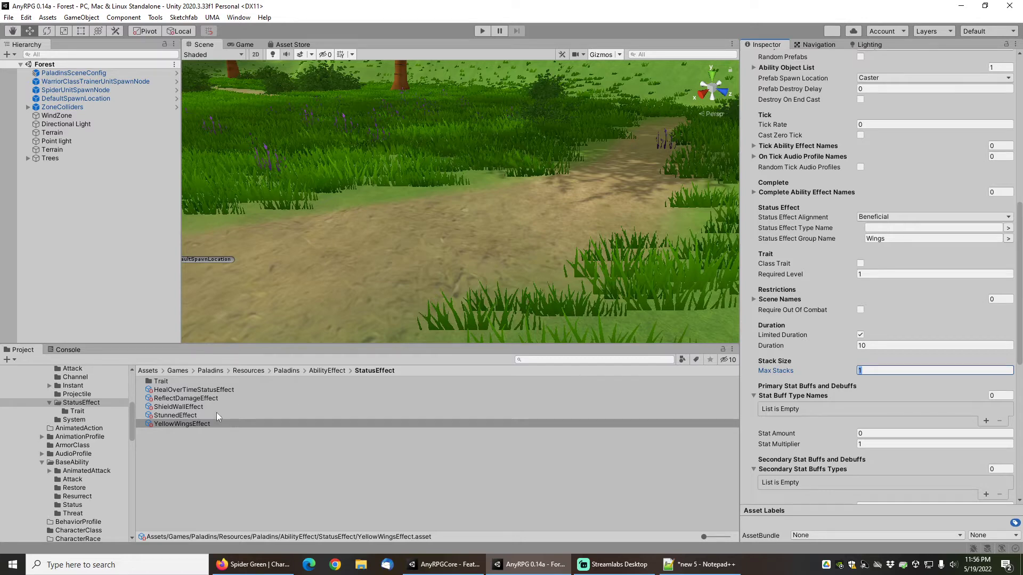
left_click(9, 17)
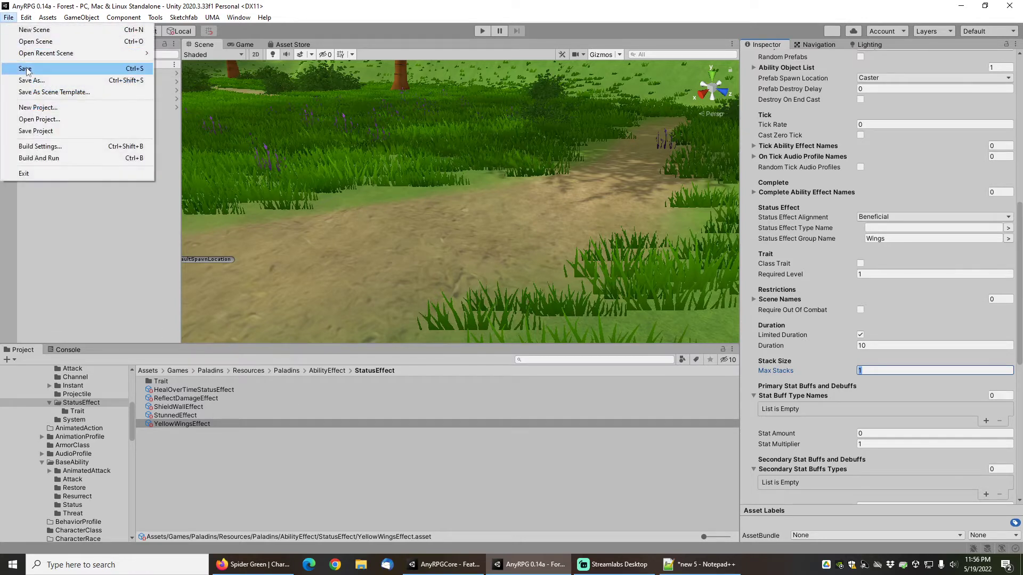
left_click(25, 69)
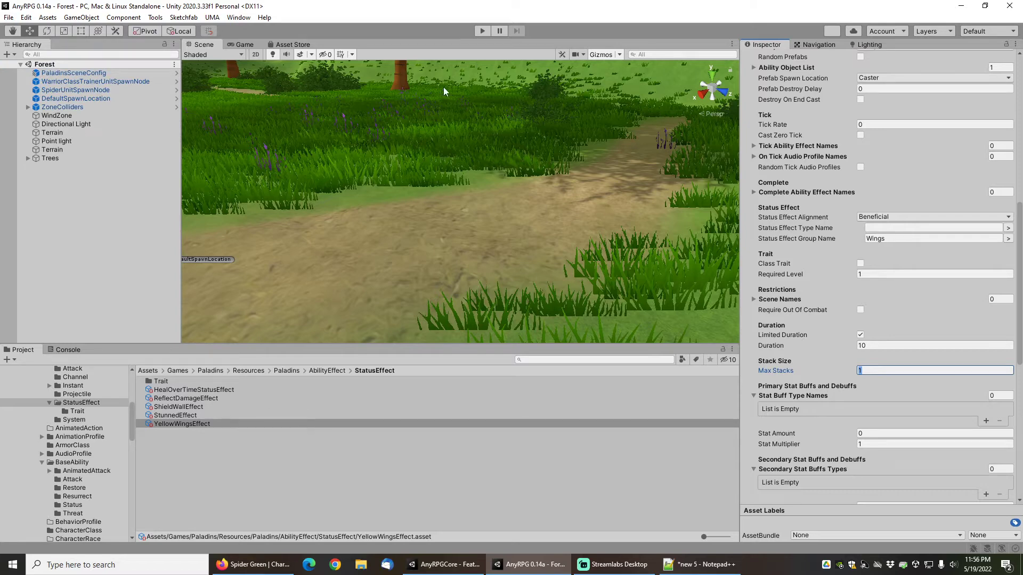
Run the game and start a new game with the Warrior character, turning it around on the forest path.
left_click(481, 31)
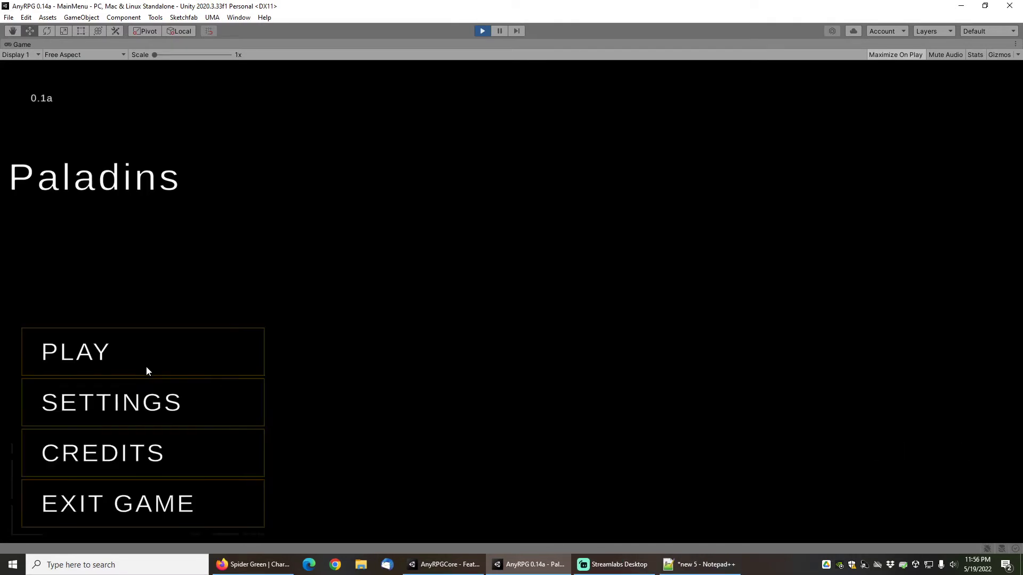
left_click(110, 351)
left_click(455, 264)
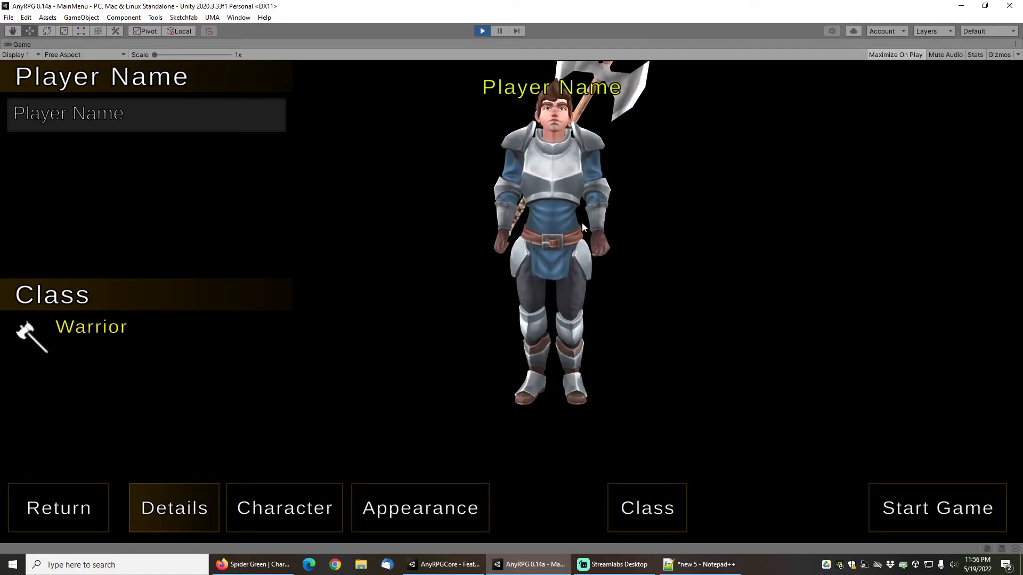
left_click(969, 516)
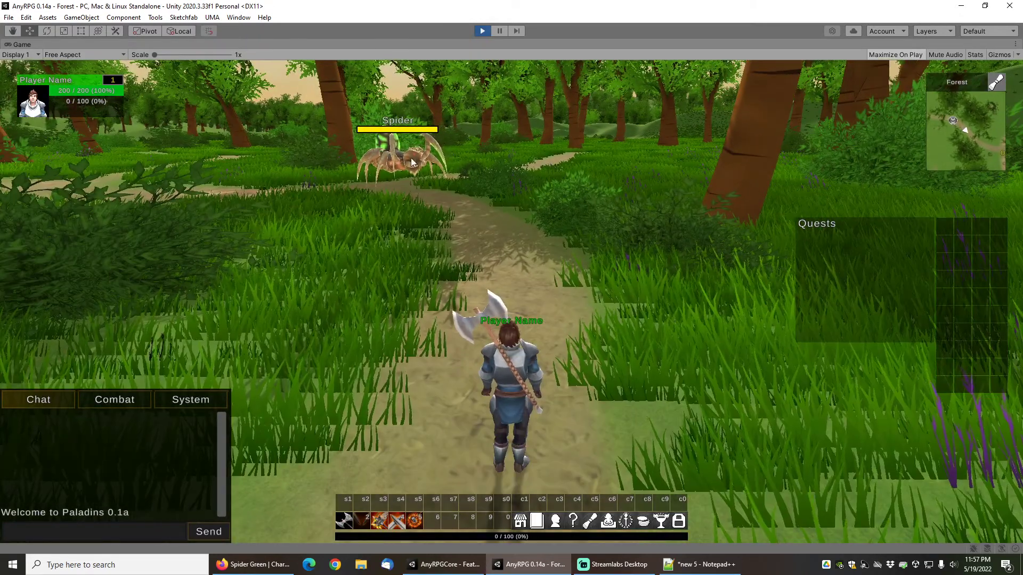
key("s")
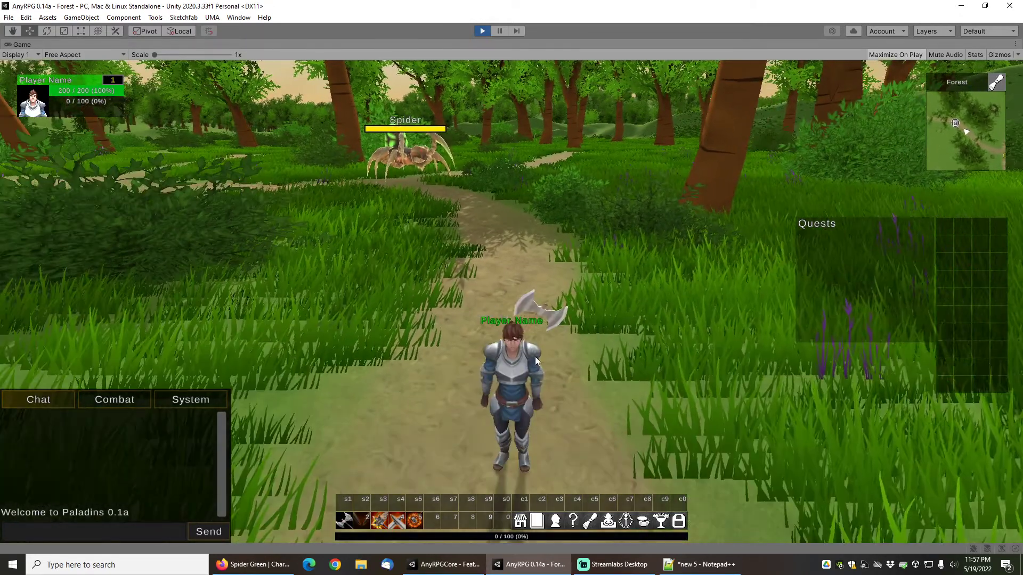
Bring the Warrior to the Warrior Trainer on the forest path and change the character's class to Paladin.
left_click_drag(610, 278, 382, 283)
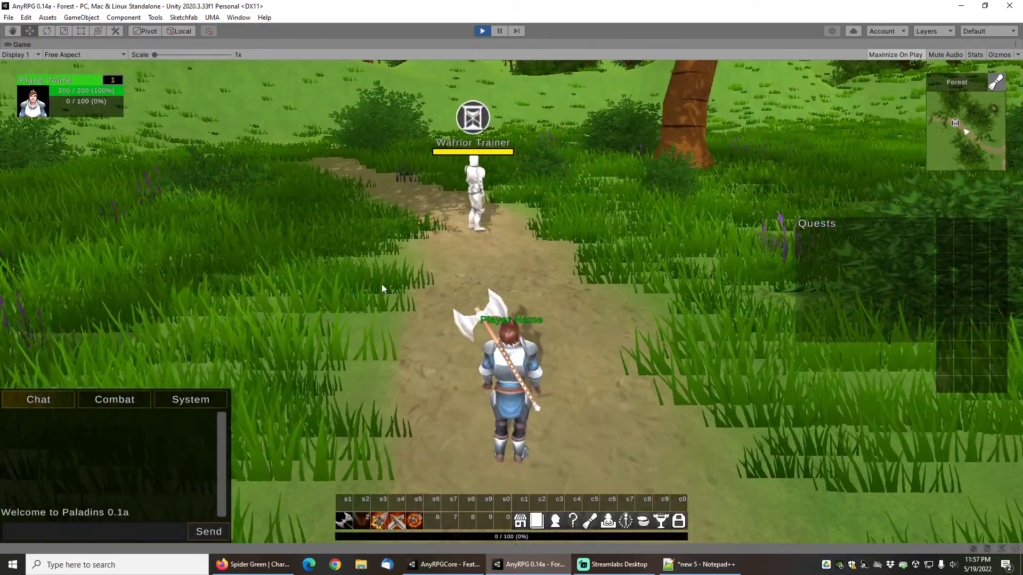
key("w")
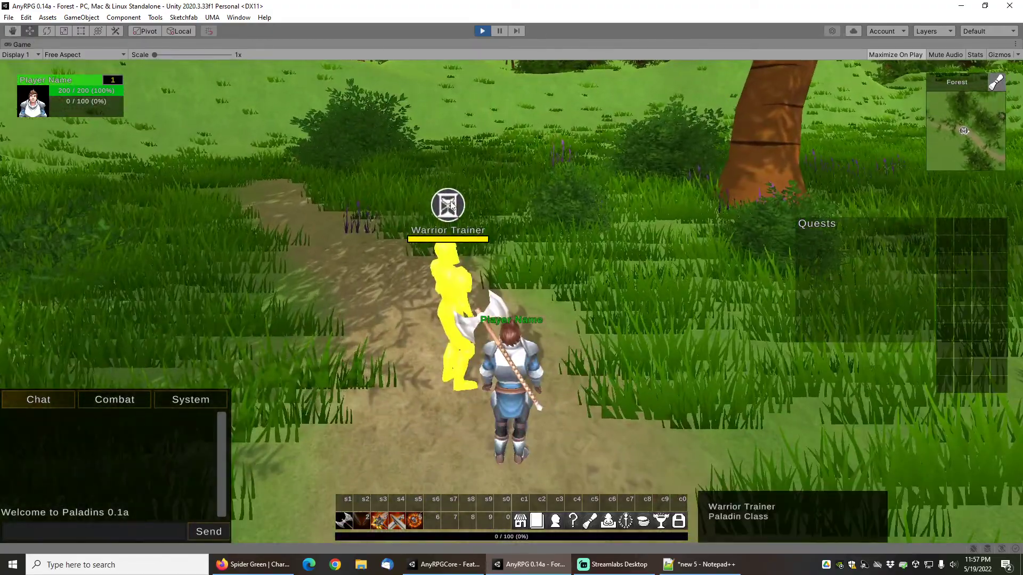
right_click(450, 205)
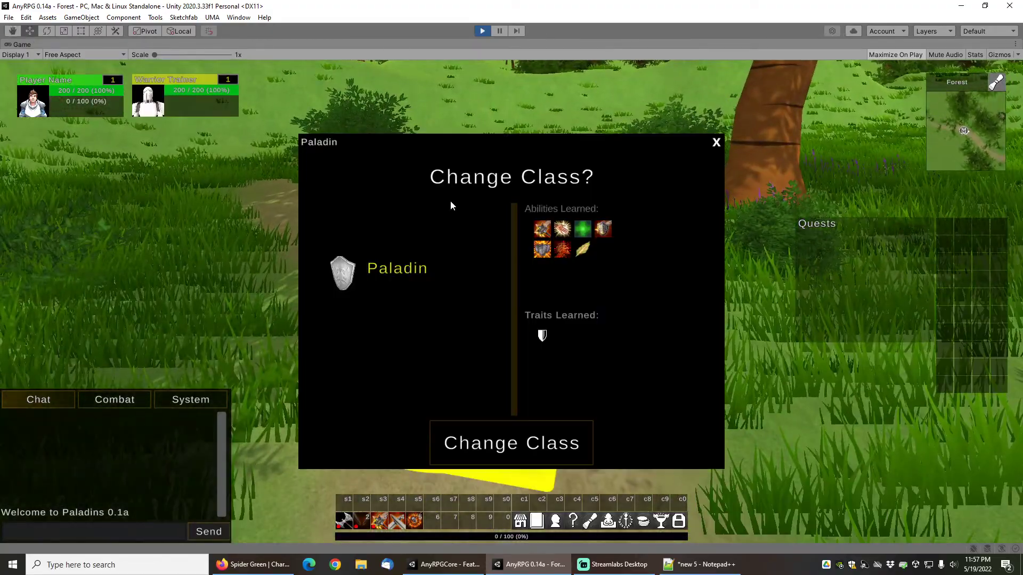
left_click(516, 443)
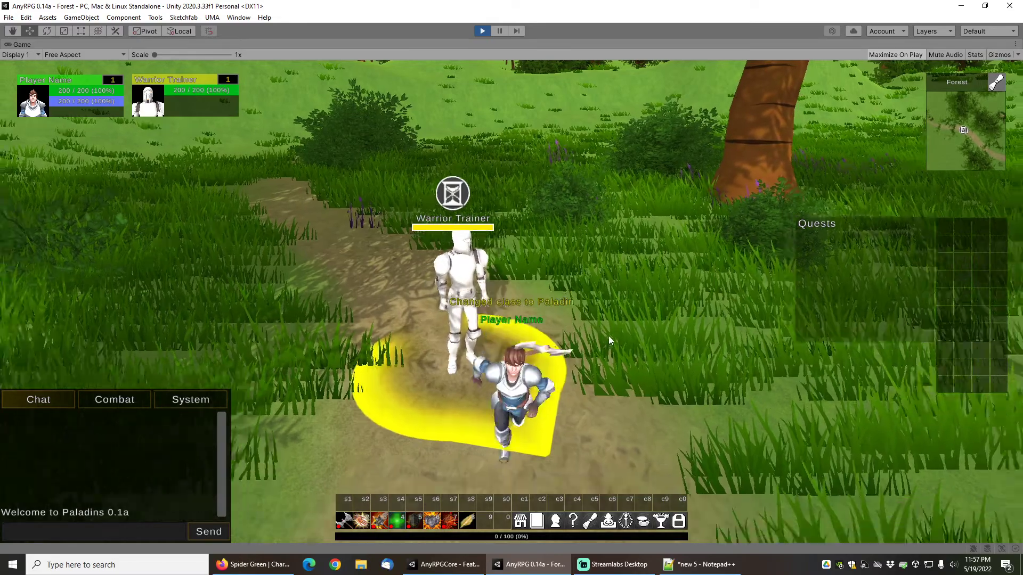
Turn the Paladin back toward the spider, check its nameplate, and stop the game.
key("q")
right_click_drag(608, 336, 330, 331)
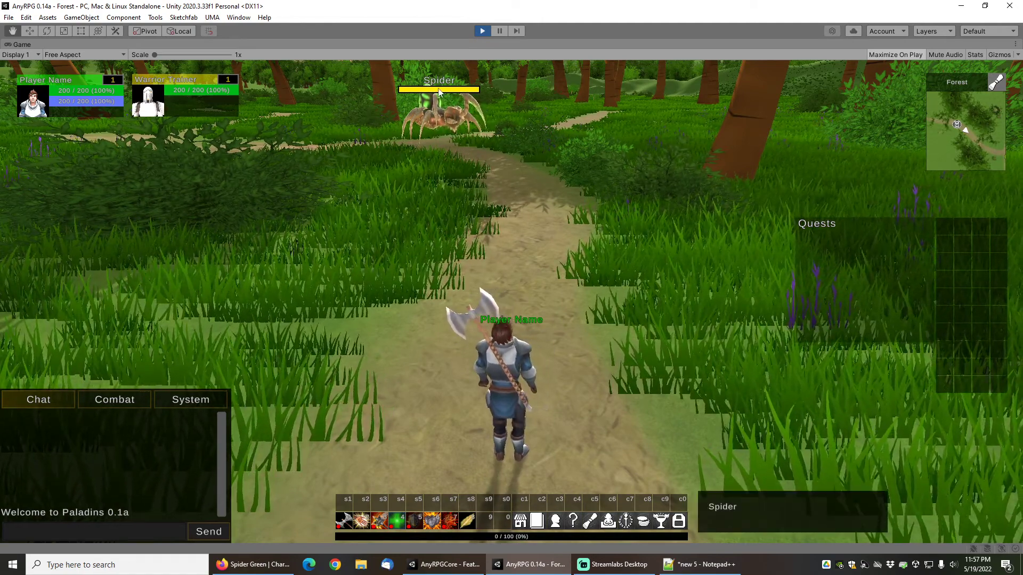
key("ctrl+p")
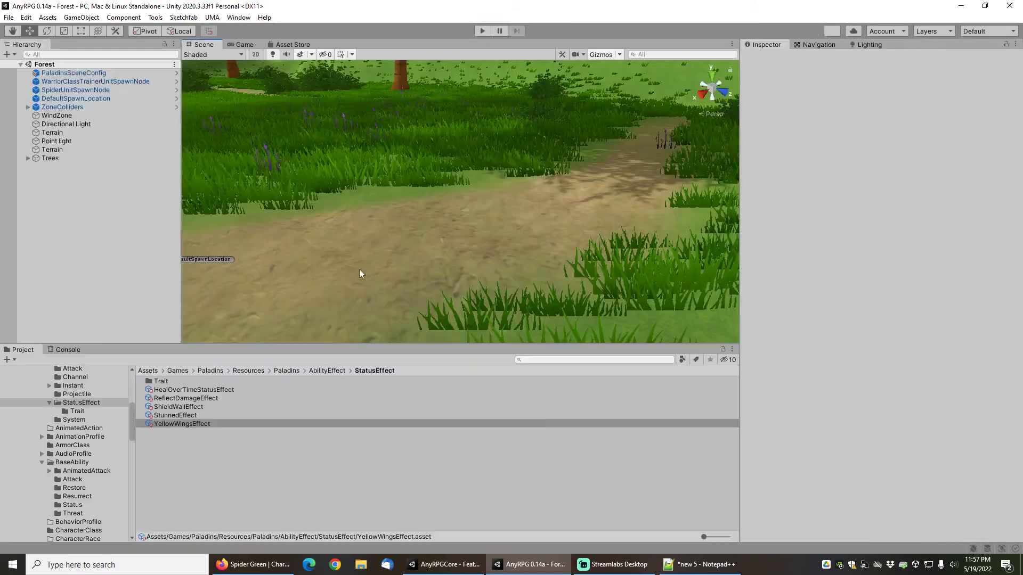
Set the Faction Name of SpiderUnit in the UnitProfile folder to Enemy.
scroll(102, 430, "up", 3)
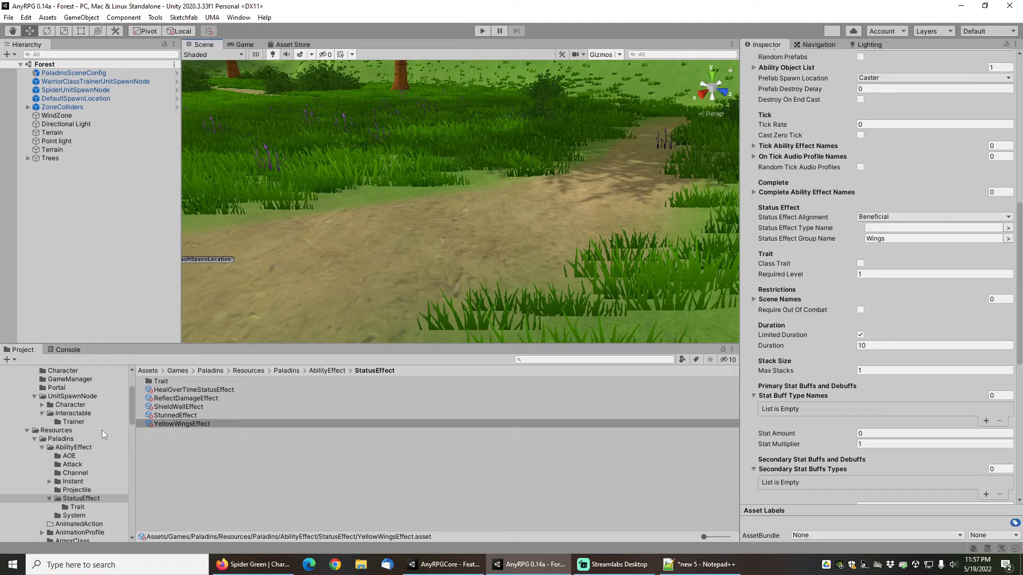
scroll(101, 430, "down", 6)
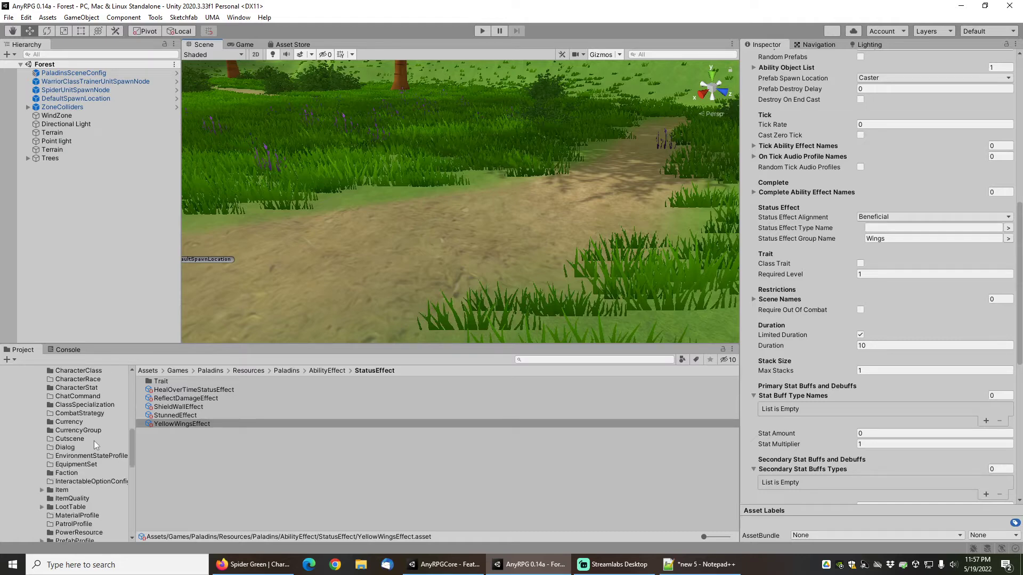
scroll(94, 440, "down", 3)
scroll(94, 440, "down", 2)
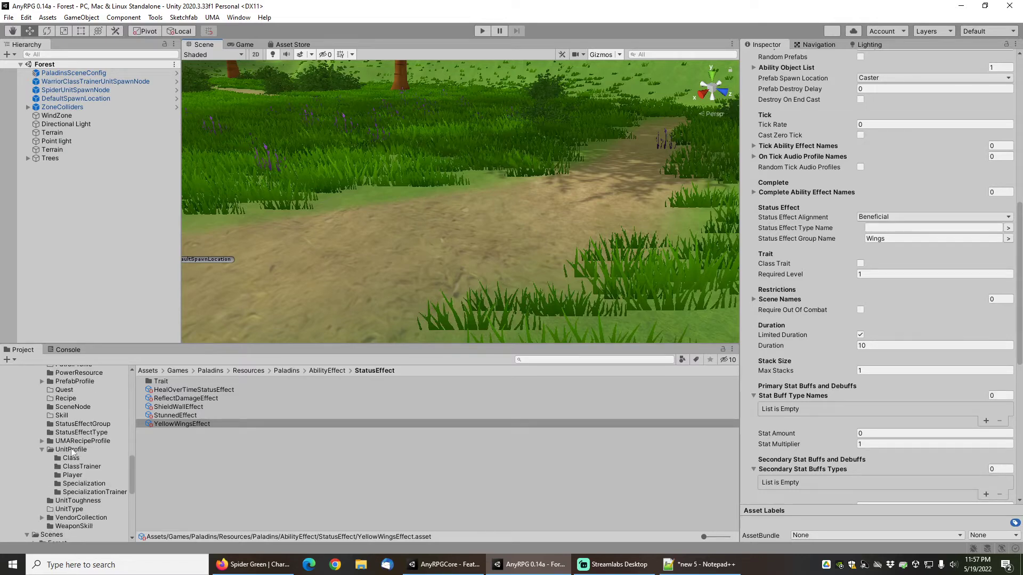
left_click(72, 451)
left_click(177, 432)
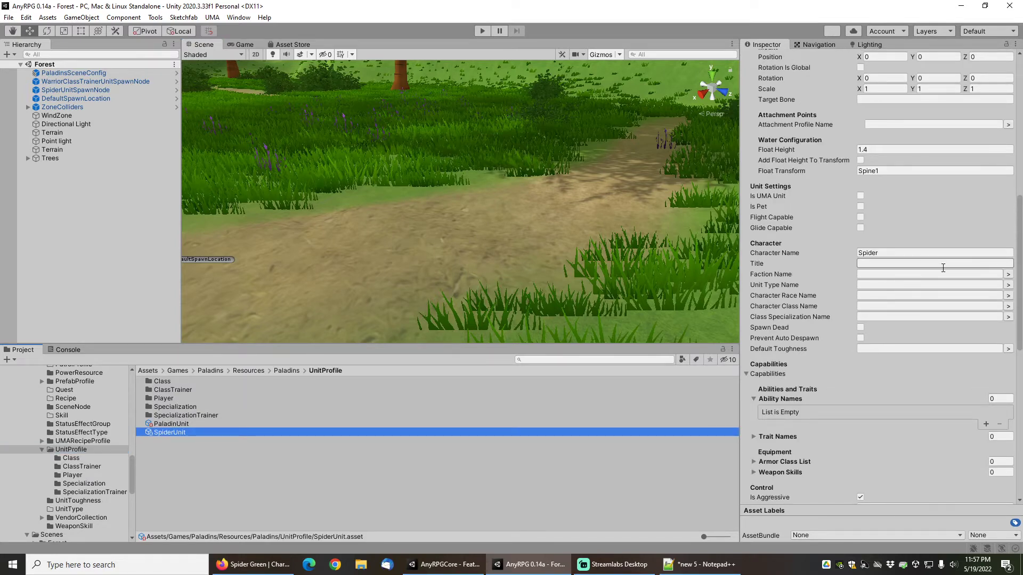
left_click(1008, 274)
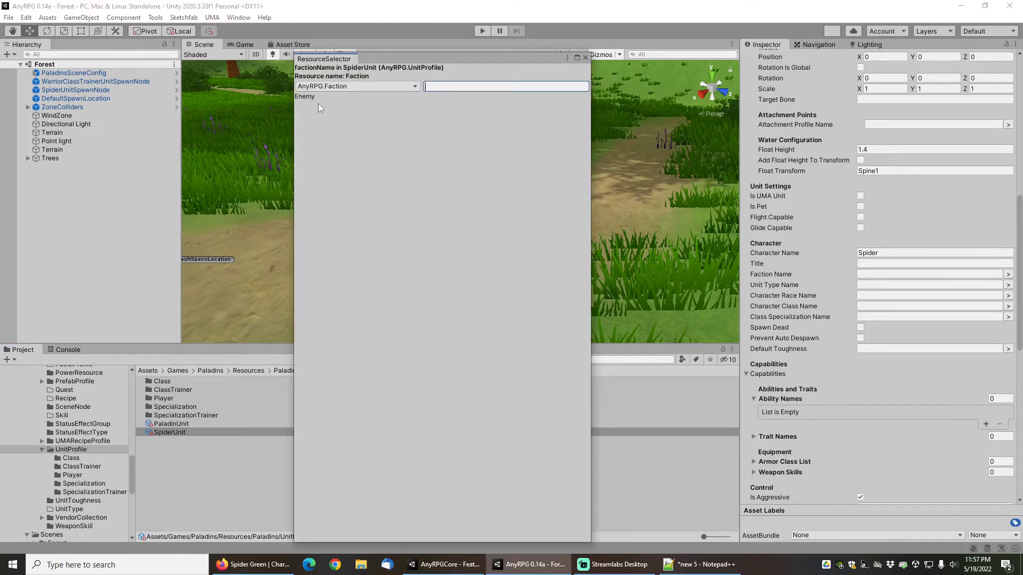
left_click(308, 96)
left_click(584, 57)
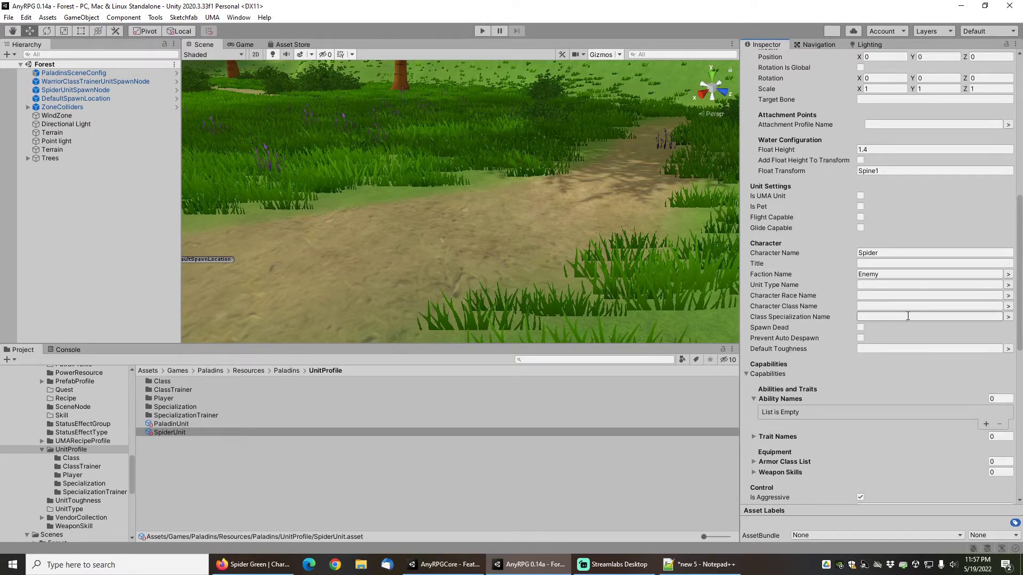
Set SpiderUnit's Character Class Name to Warrior and save the scene.
left_click(1007, 306)
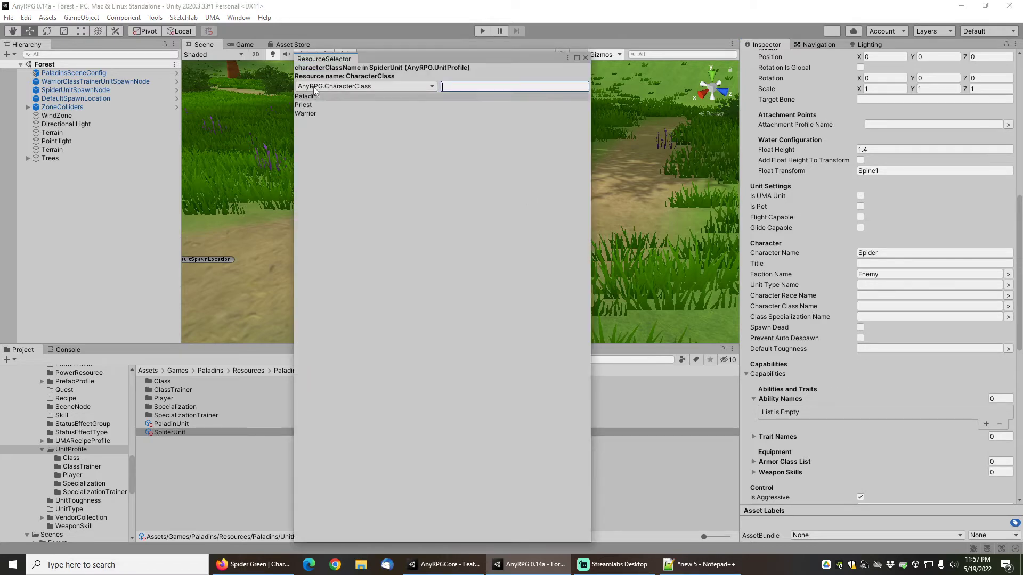
left_click(314, 114)
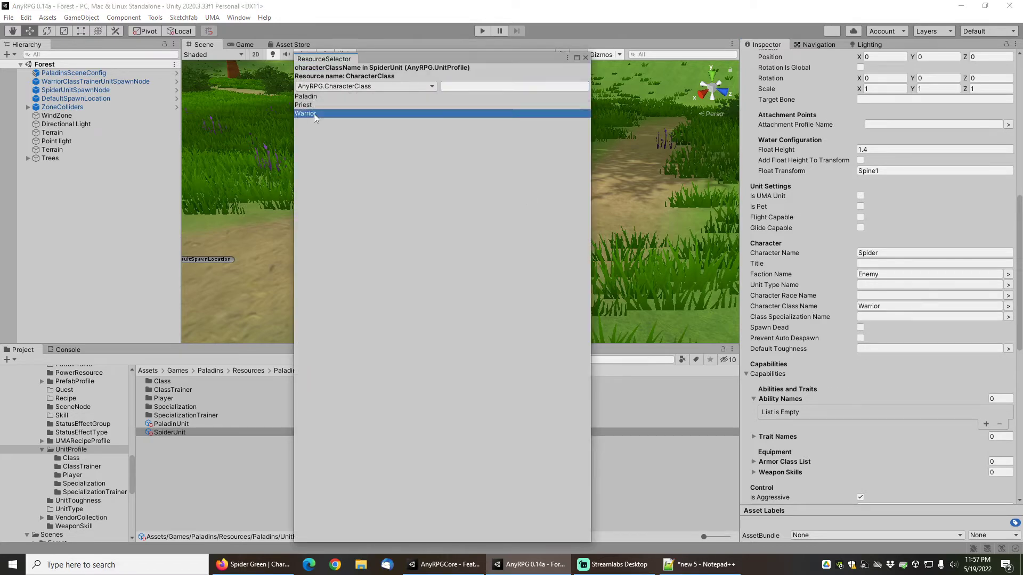
left_click(585, 57)
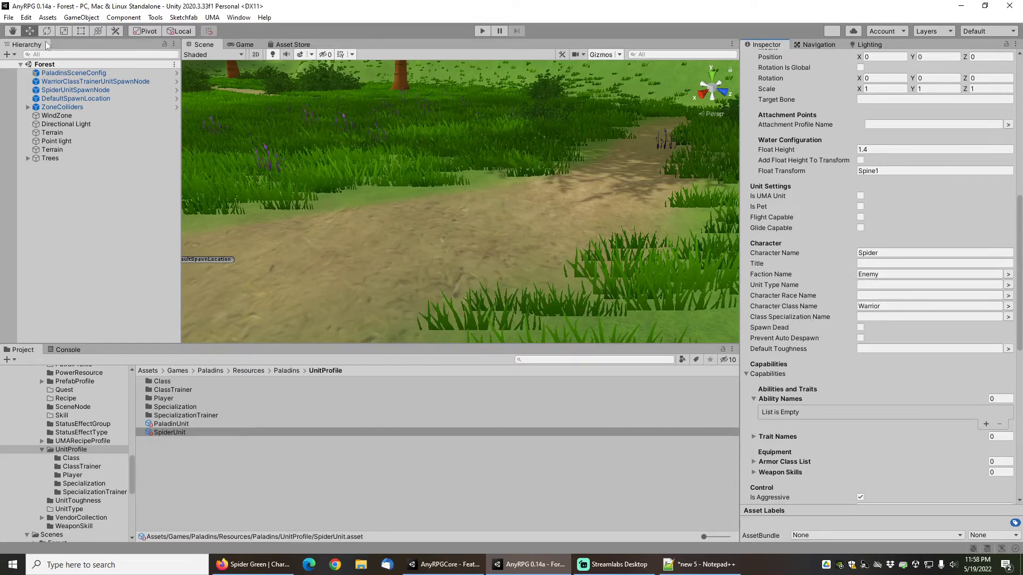
left_click(9, 18)
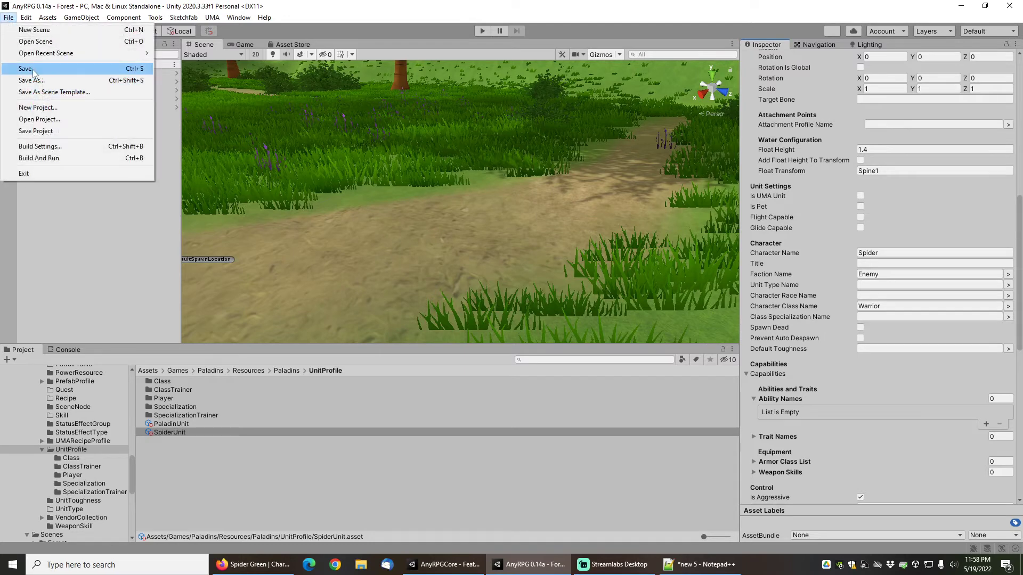
left_click(33, 68)
Run the game again and start a new game with the default Warrior character.
left_click(481, 31)
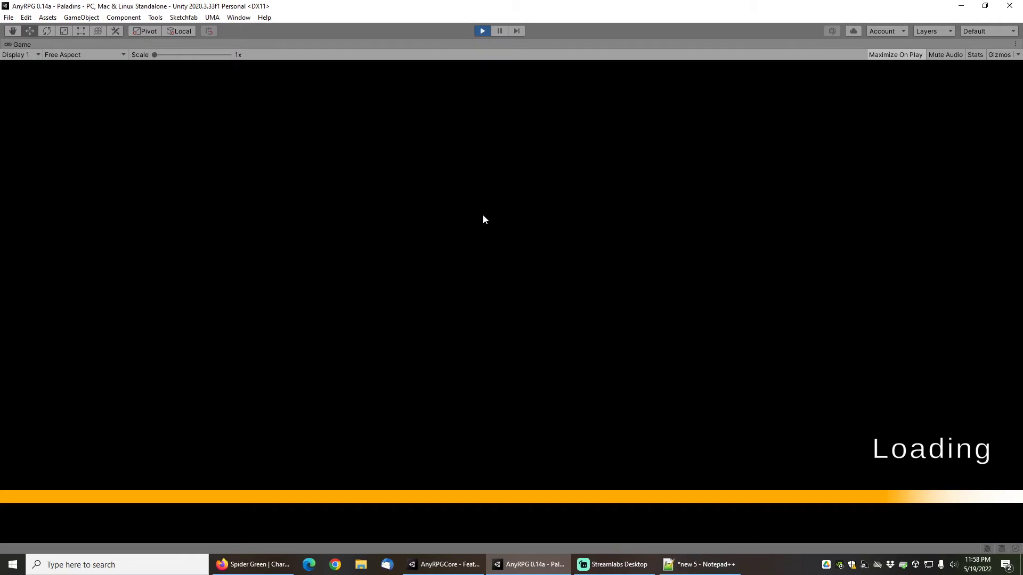
left_click(114, 354)
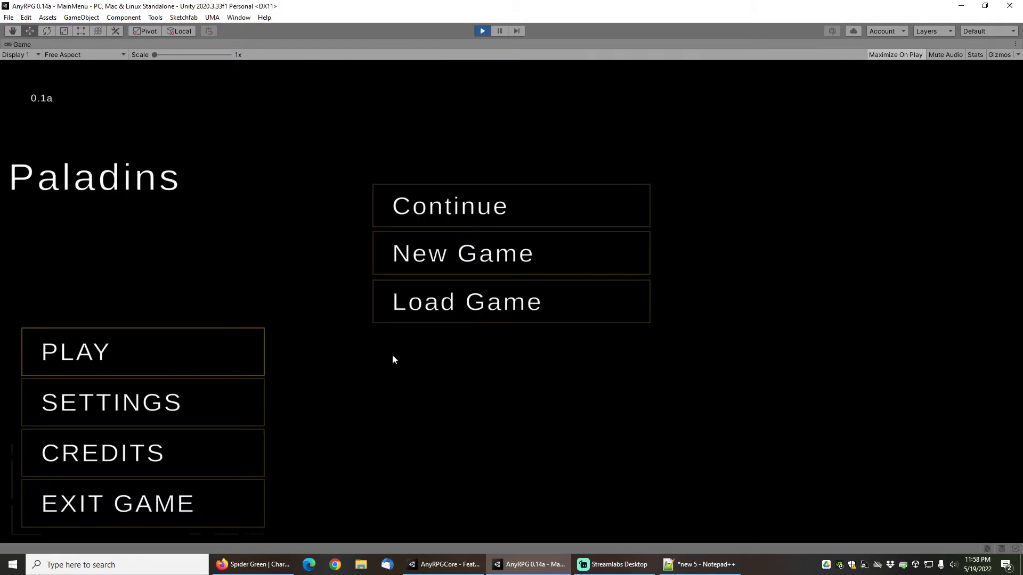
left_click(460, 251)
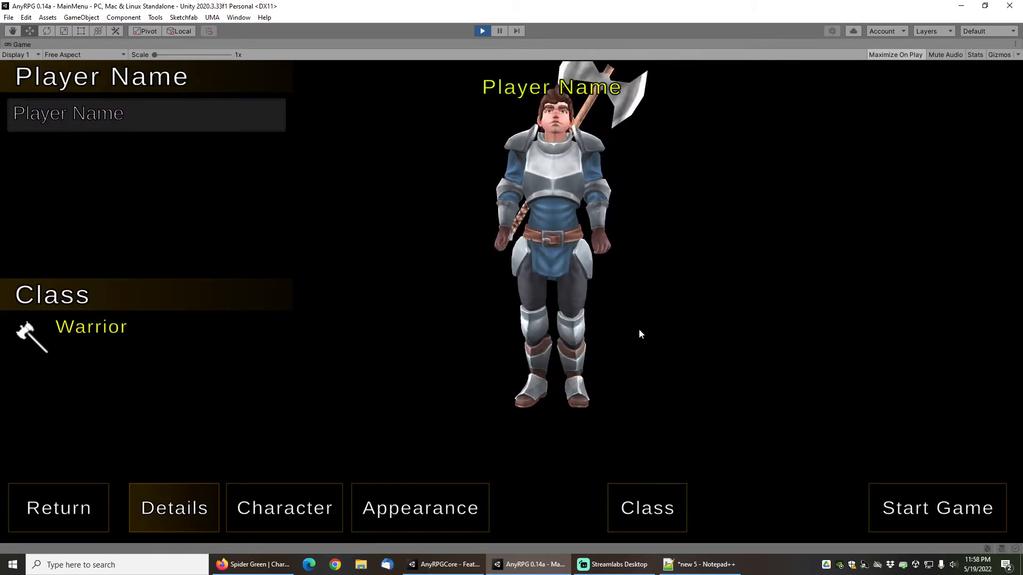
left_click(922, 519)
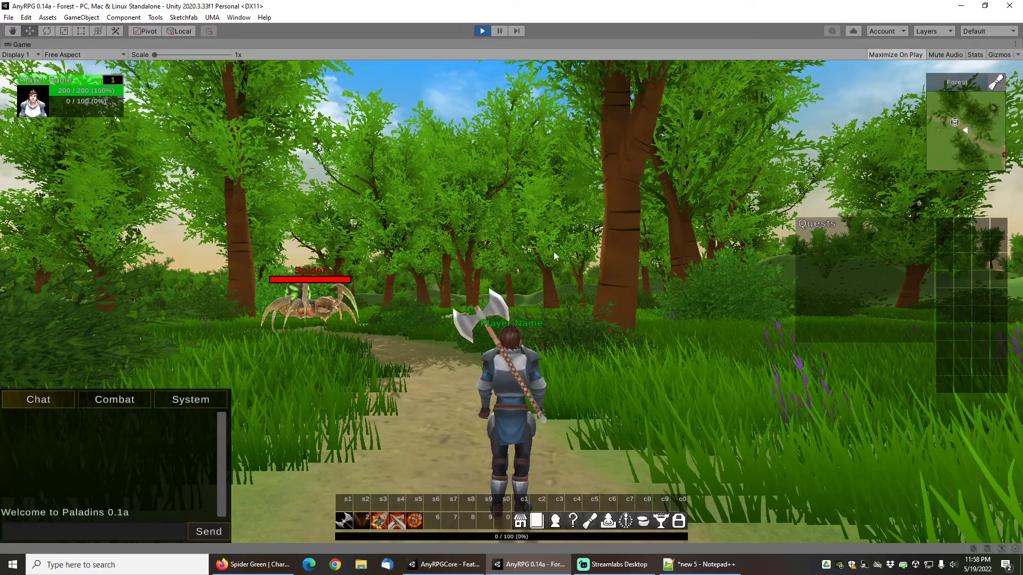
Walk the new Warrior over to the Warrior Trainer and switch its class to Paladin.
right_click_drag(604, 273, 793, 296)
key("w")
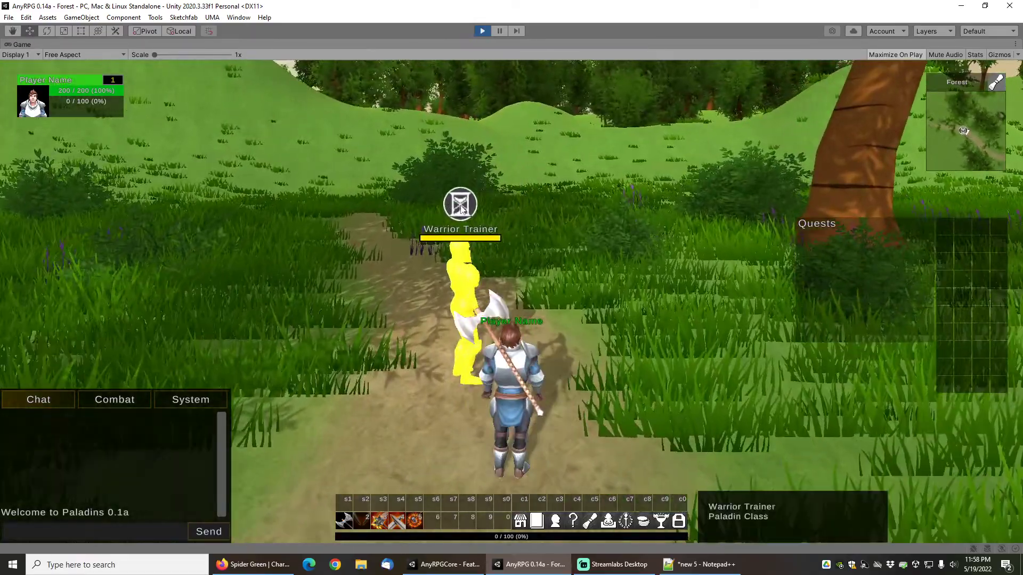
right_click(462, 247)
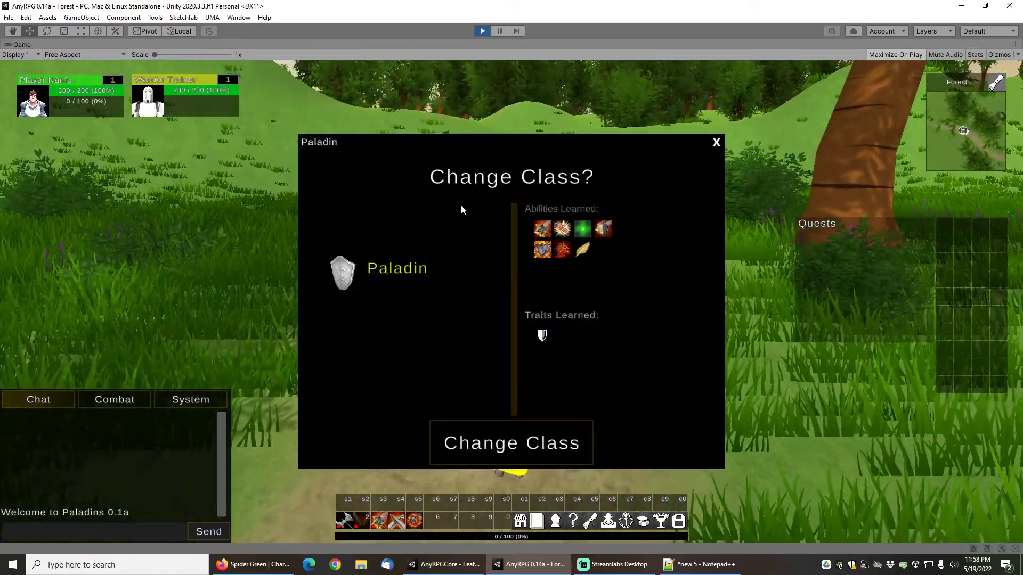
left_click(518, 431)
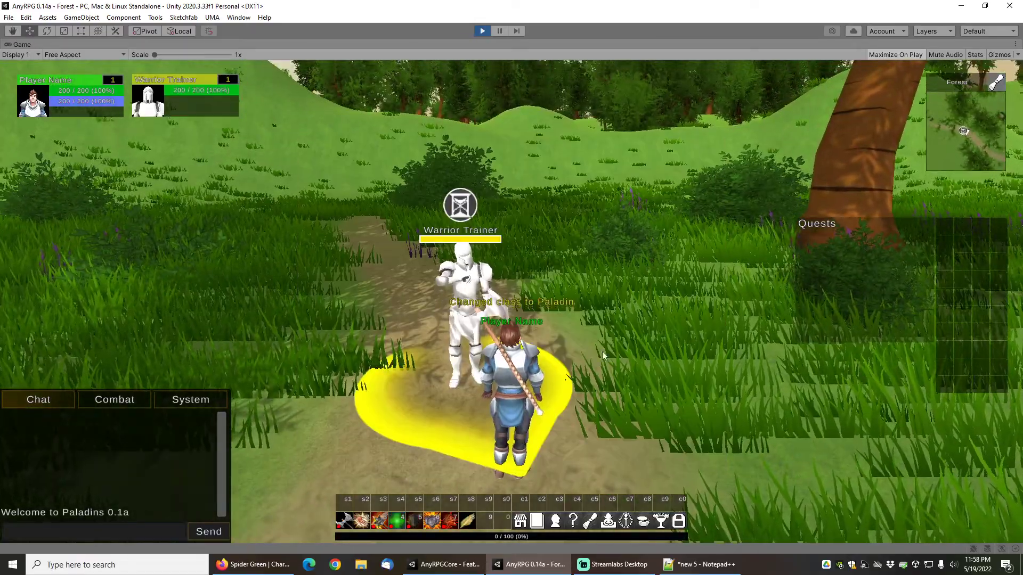
Run along the path to the spider, attack it, and activate the Yellow Wings ability during the fight.
key("w")
right_click_drag(602, 351, 371, 348)
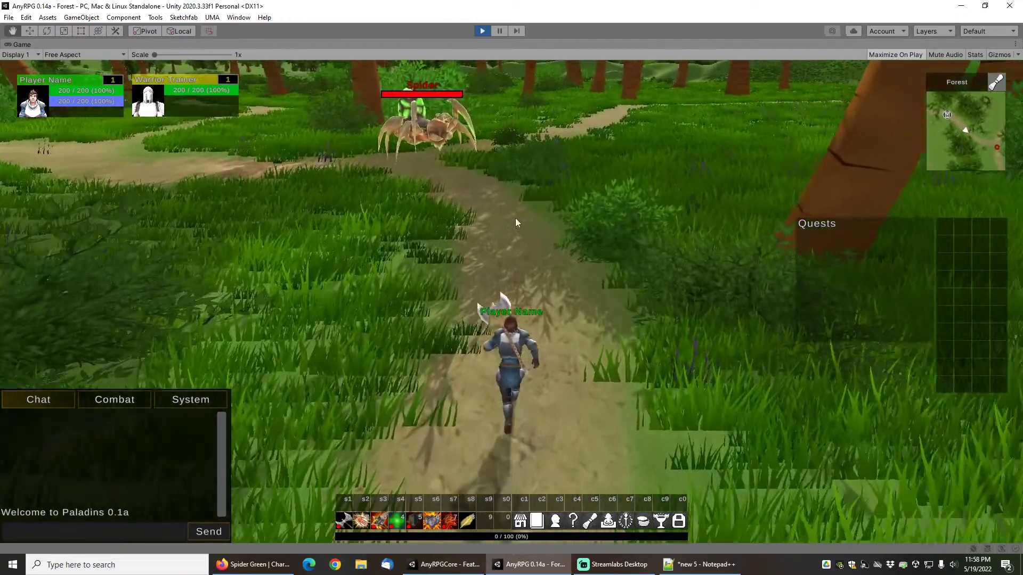
right_click_drag(516, 219, 503, 217)
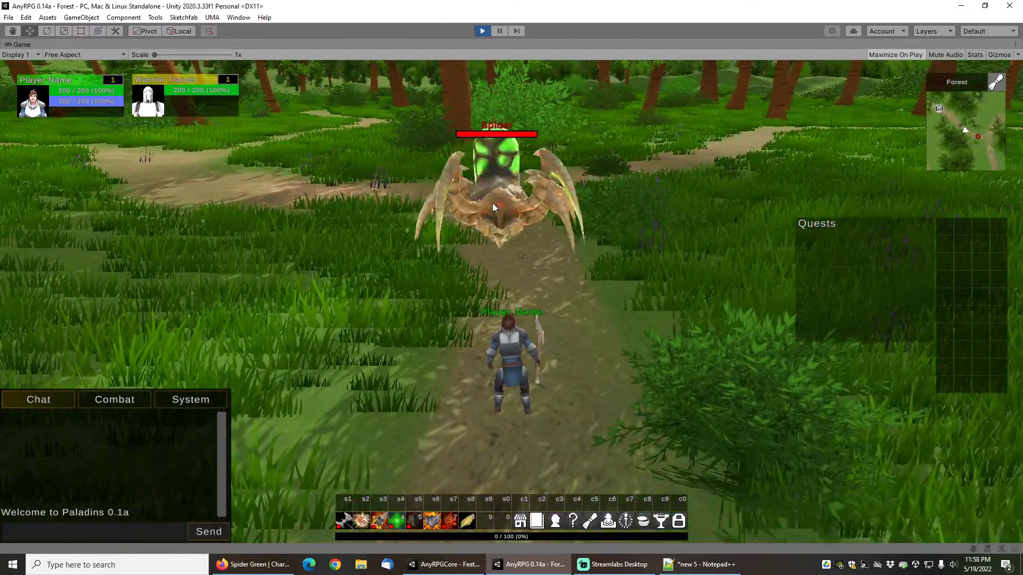
right_click(493, 210)
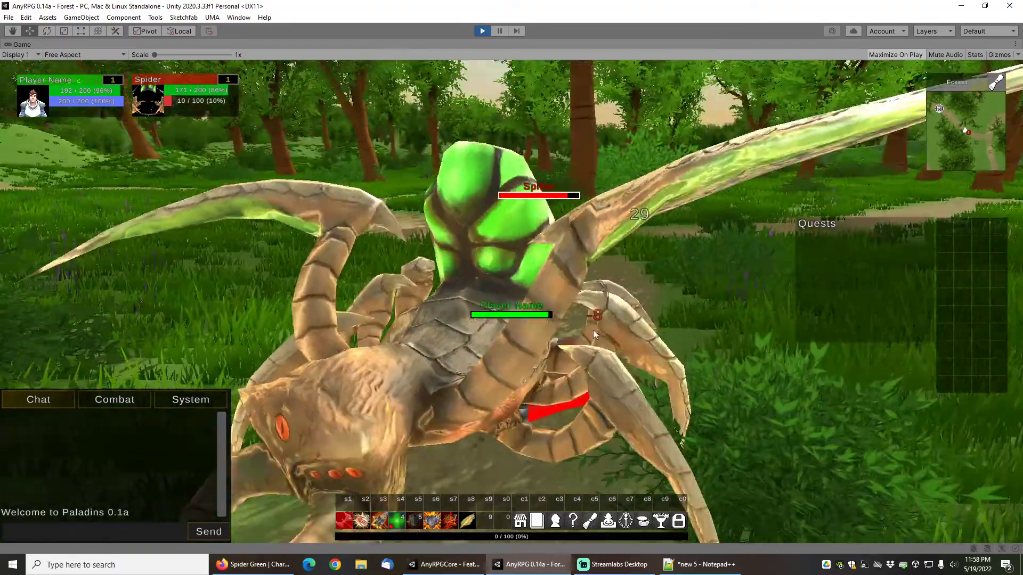
right_click_drag(593, 330, 589, 244)
left_click(467, 522)
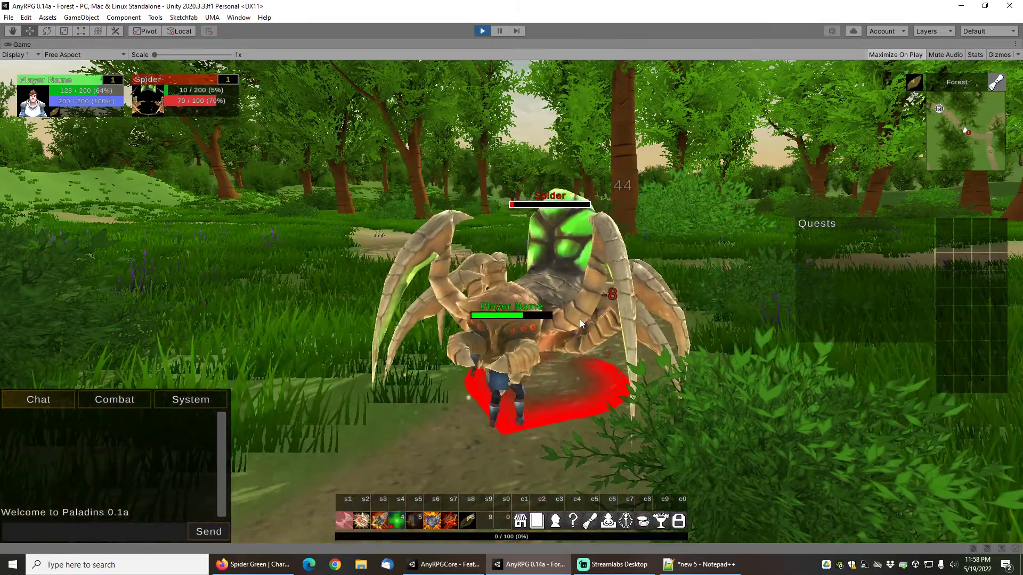
Reposition the Paladin facing the dead spider and cast the Heal ability to test it.
key("s")
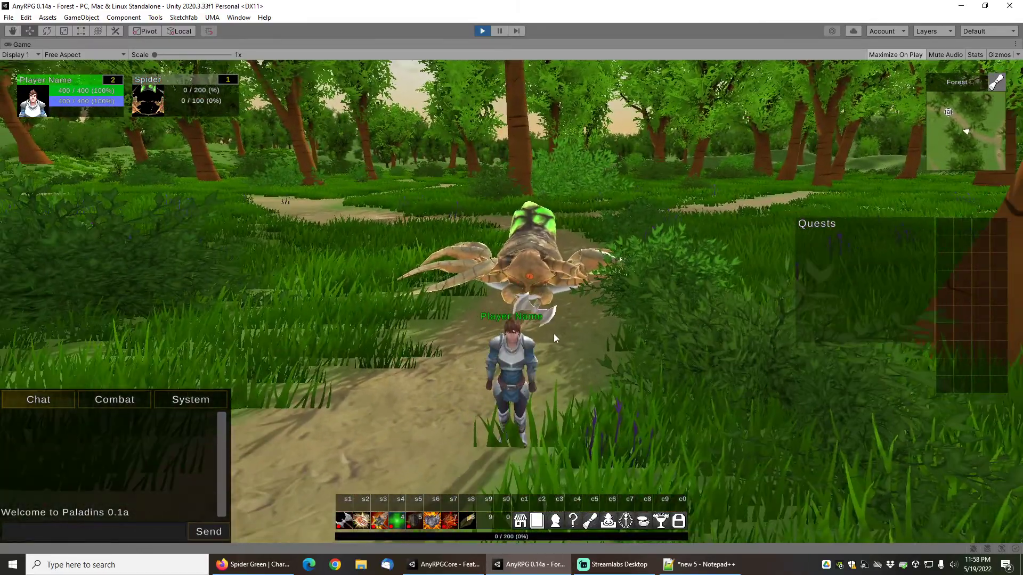
key("w")
scroll(566, 334, "up", 2)
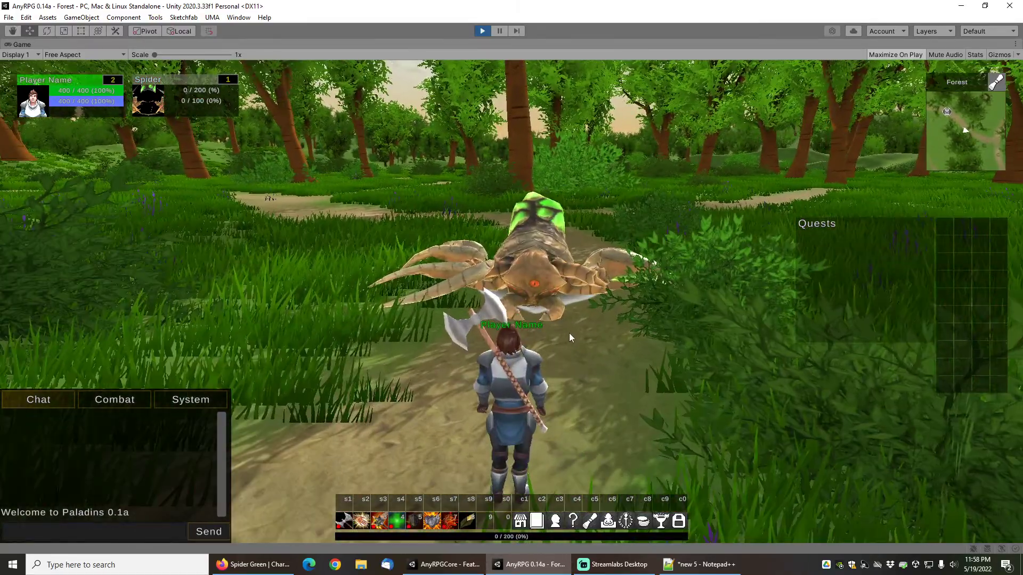
scroll(573, 358, "up", 2)
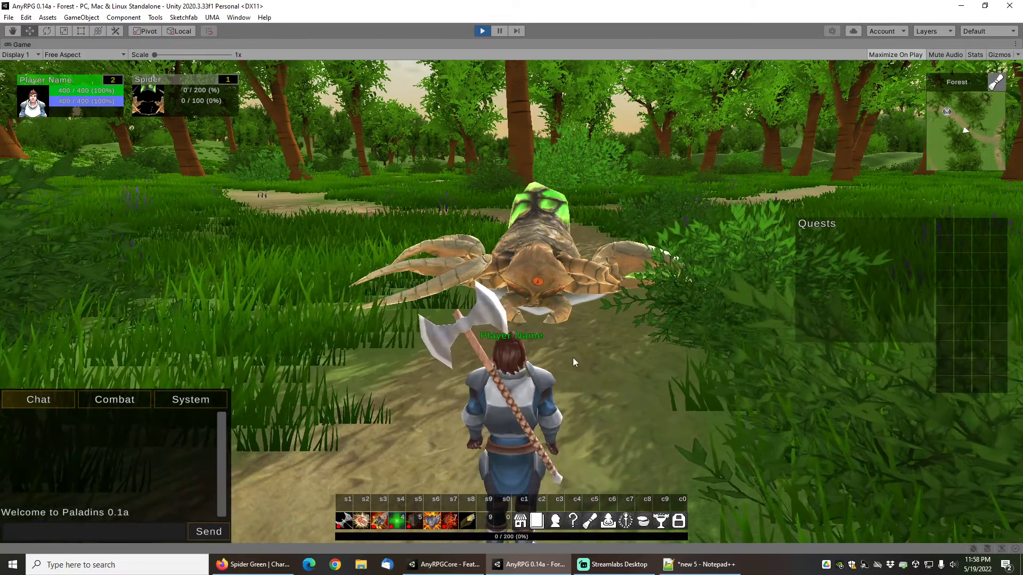
mouse_move(364, 528)
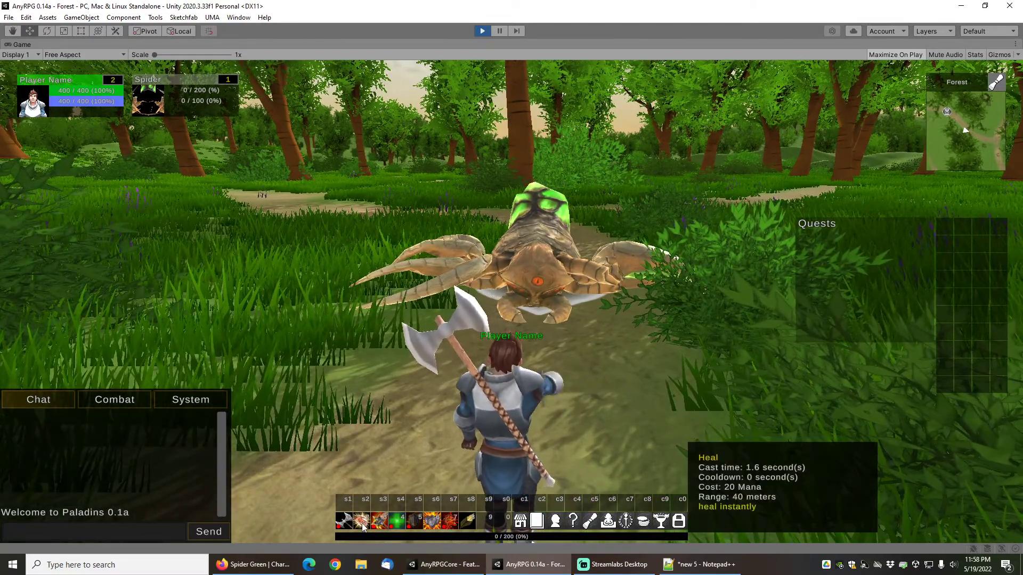
left_click(362, 522)
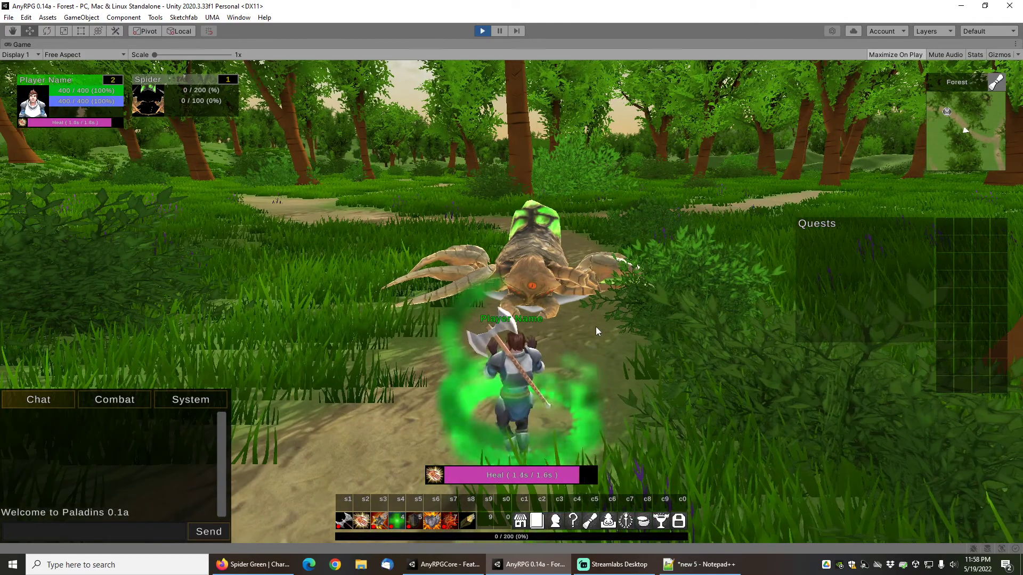
mouse_move(402, 527)
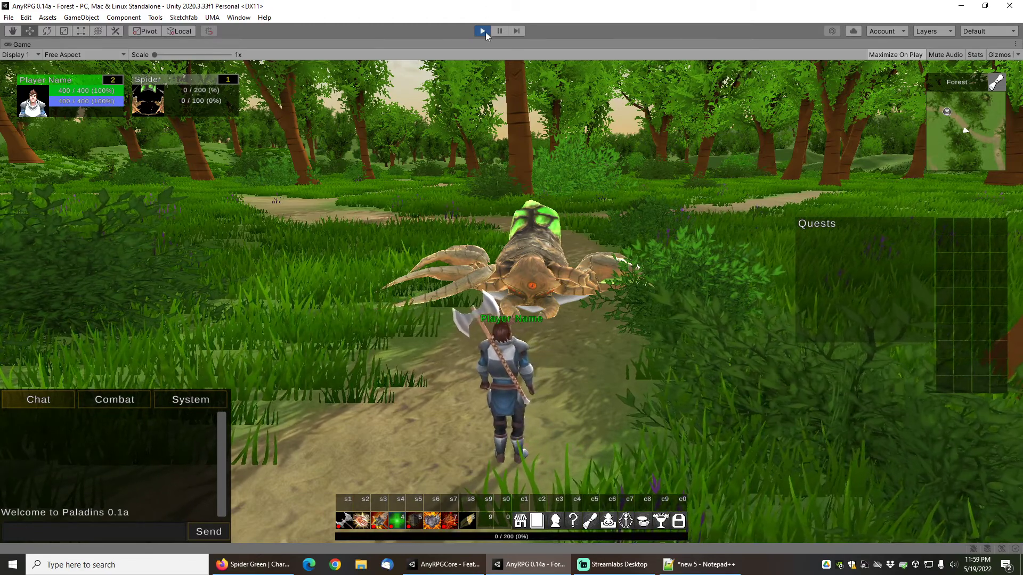
Inspect the equipment on the Paladin's character sheet, including the bracers slot, and close the sheet.
key("c")
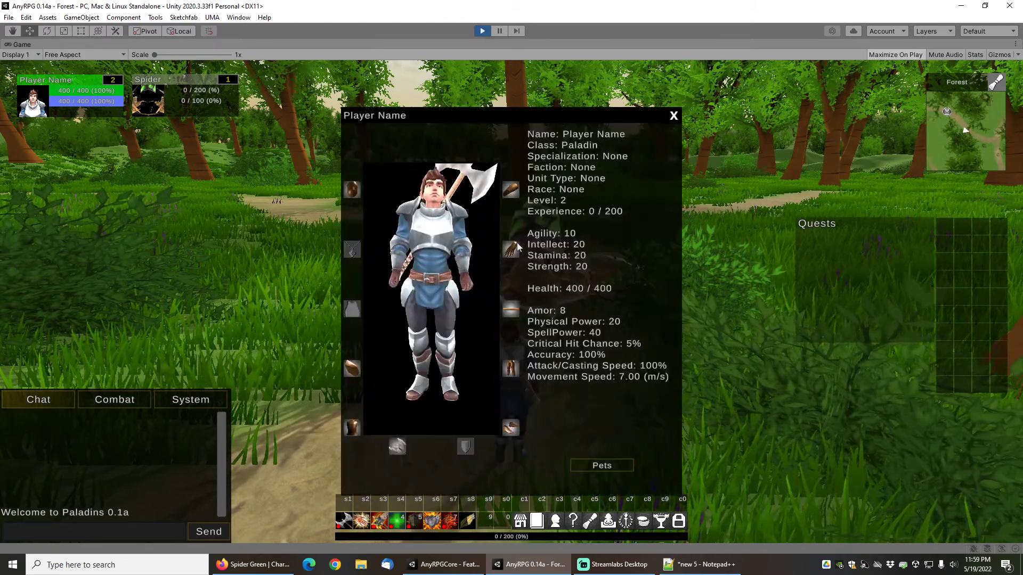
mouse_move(512, 192)
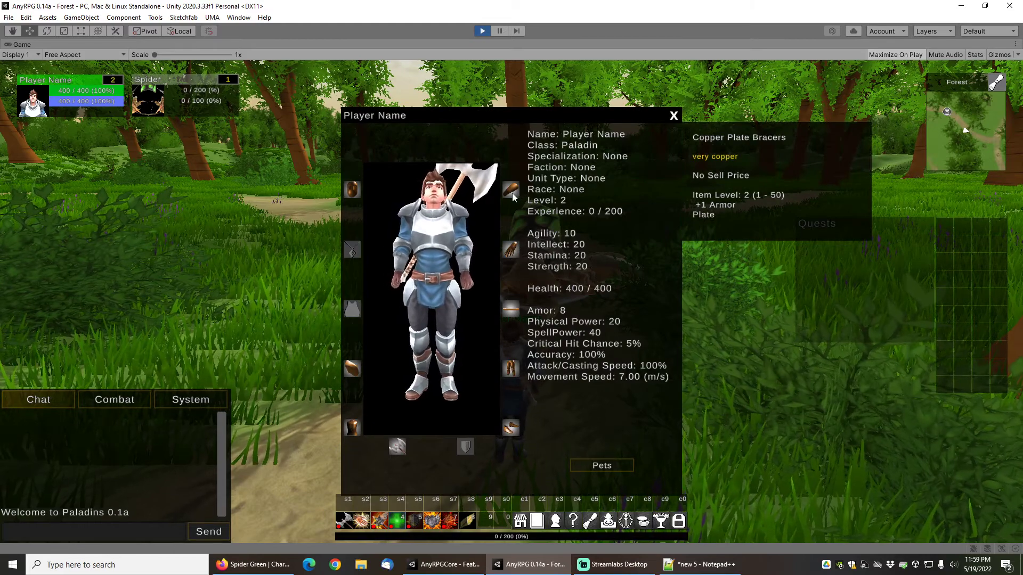
mouse_move(512, 259)
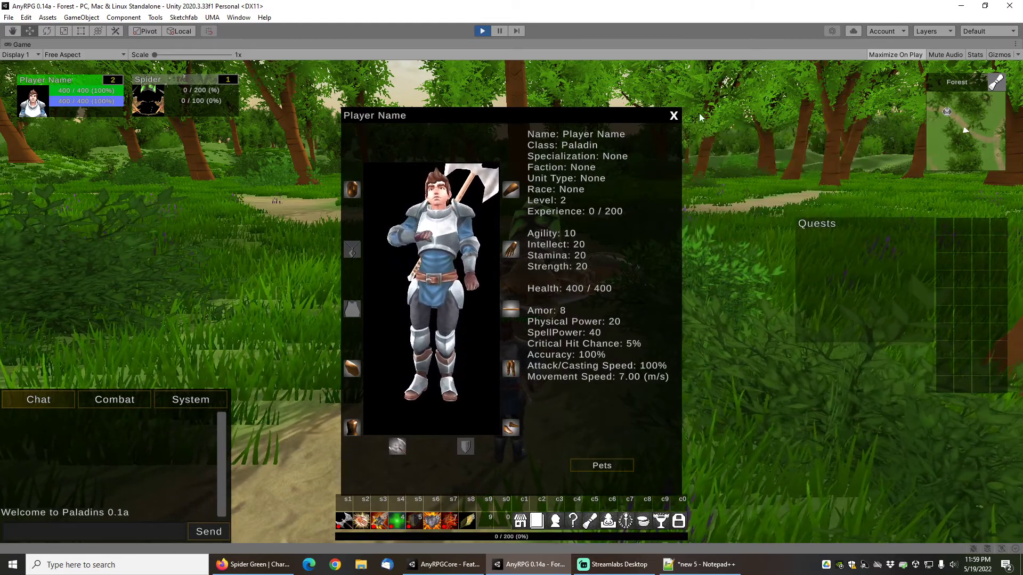
left_click(674, 116)
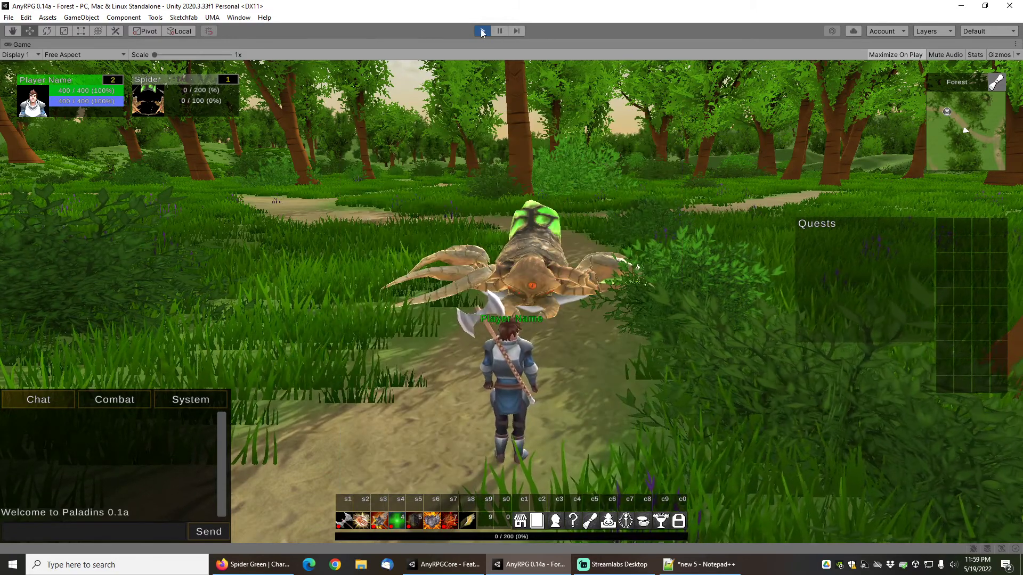
Stop the game and enable New Game Option on the PaladinCharacterClass asset in the CharacterClass folder.
key("ctrl+p")
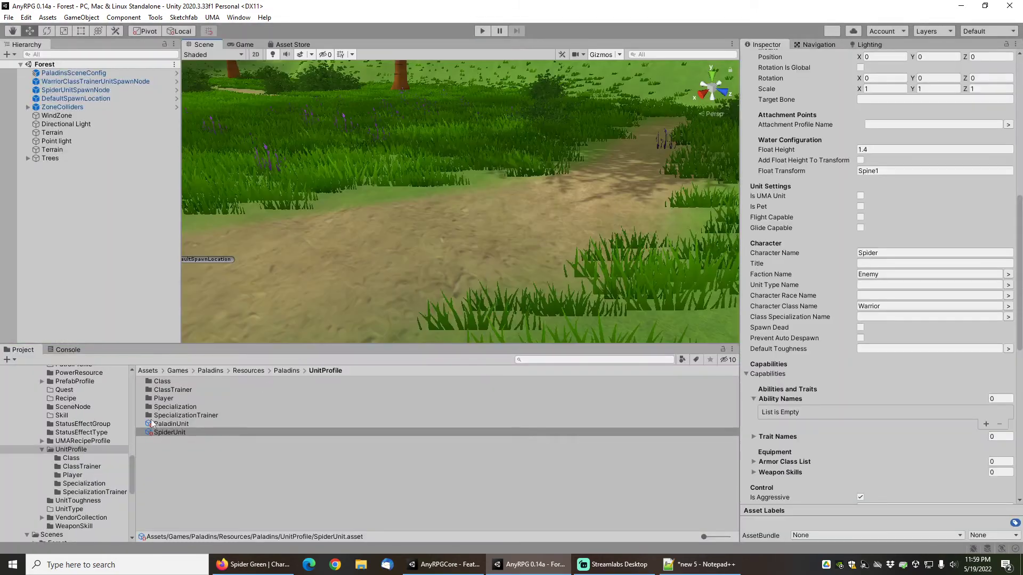
scroll(102, 435, "up", 10)
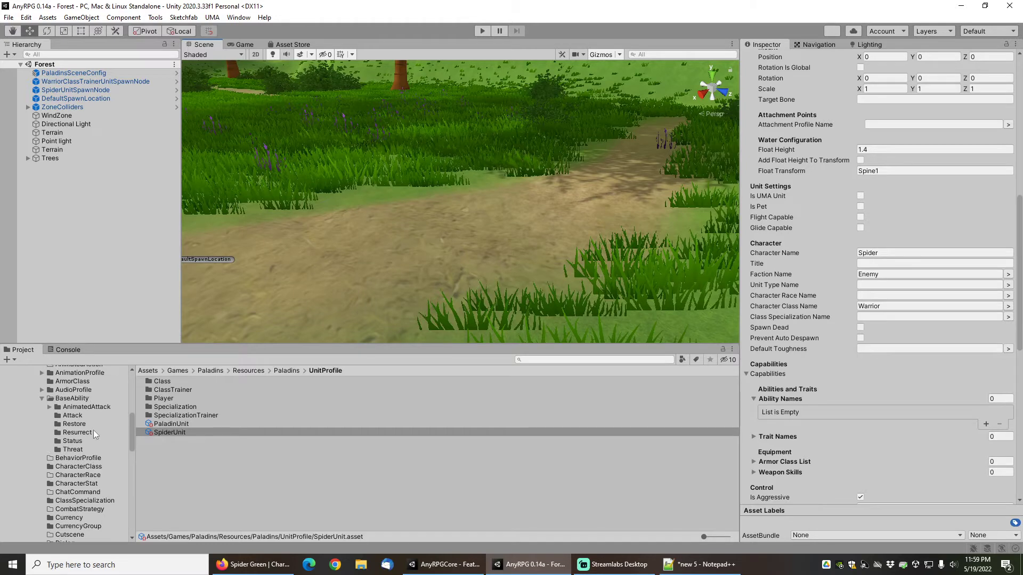
scroll(91, 429, "up", 4)
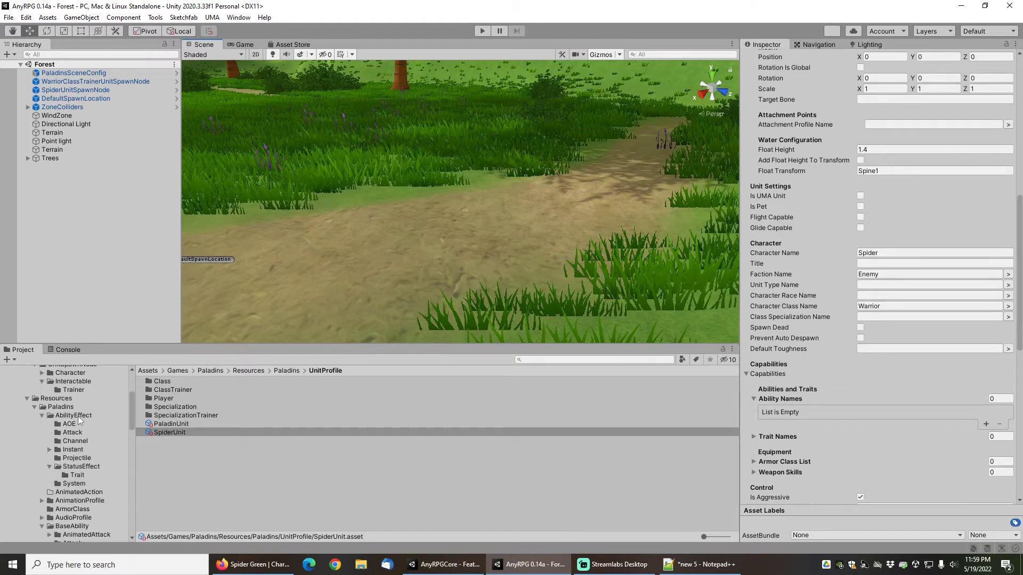
scroll(77, 416, "up", 3)
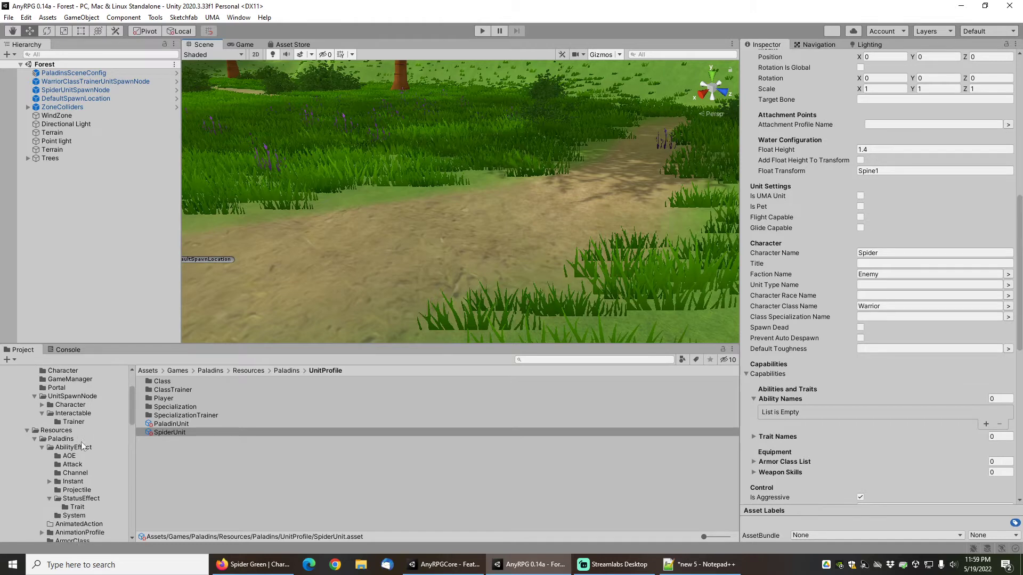
scroll(83, 445, "down", 3)
scroll(83, 445, "down", 4)
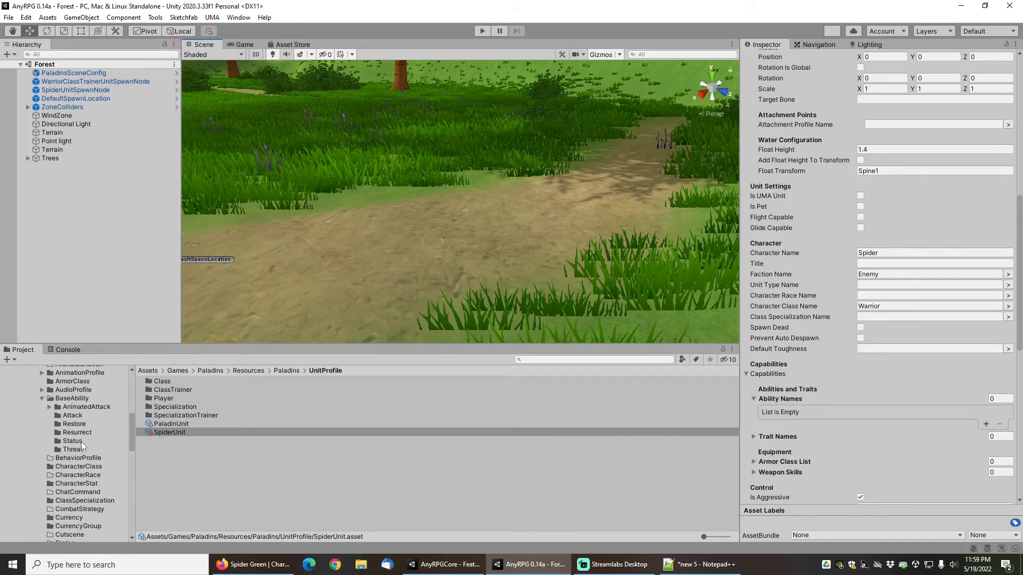
left_click(78, 467)
left_click(205, 384)
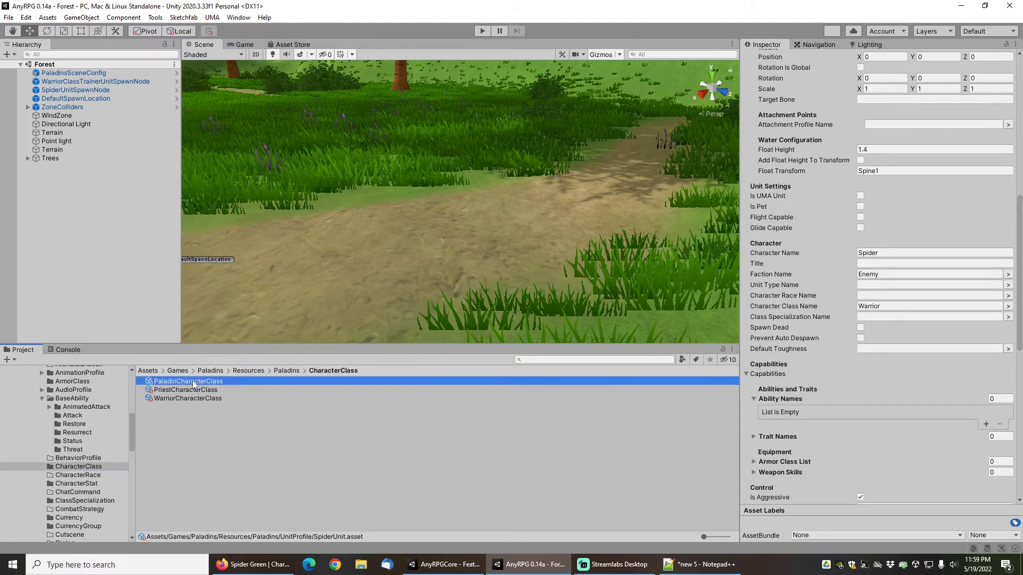
scroll(810, 140, "up", 10)
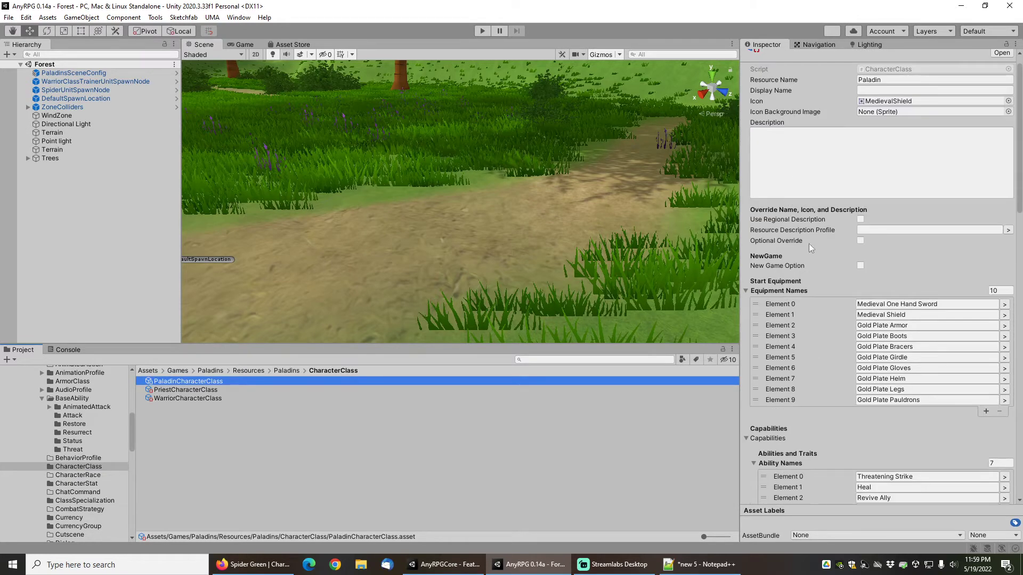
left_click(861, 268)
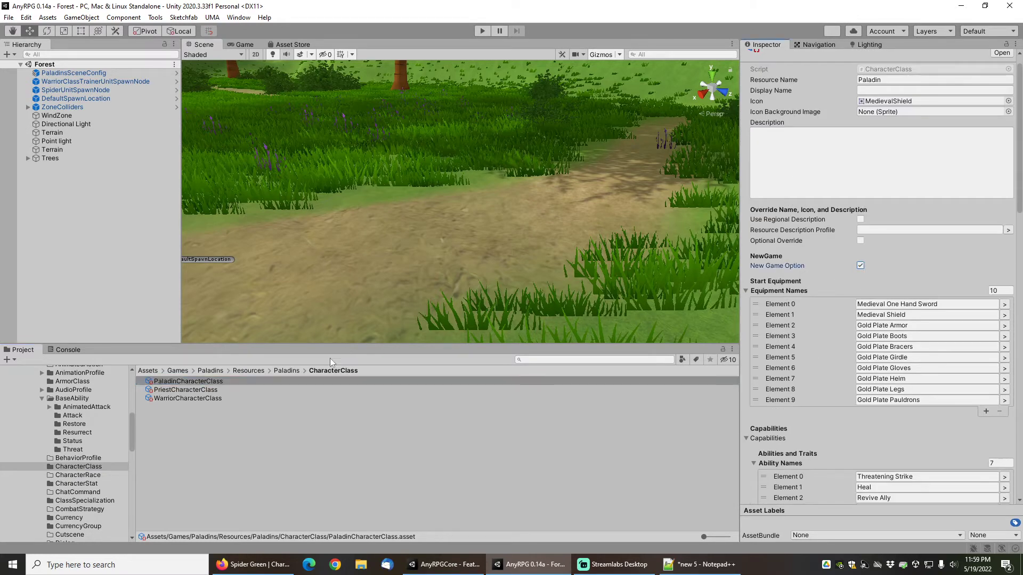
Disable New Game Option on the WarriorCharacterClass asset and save the changes.
left_click(192, 399)
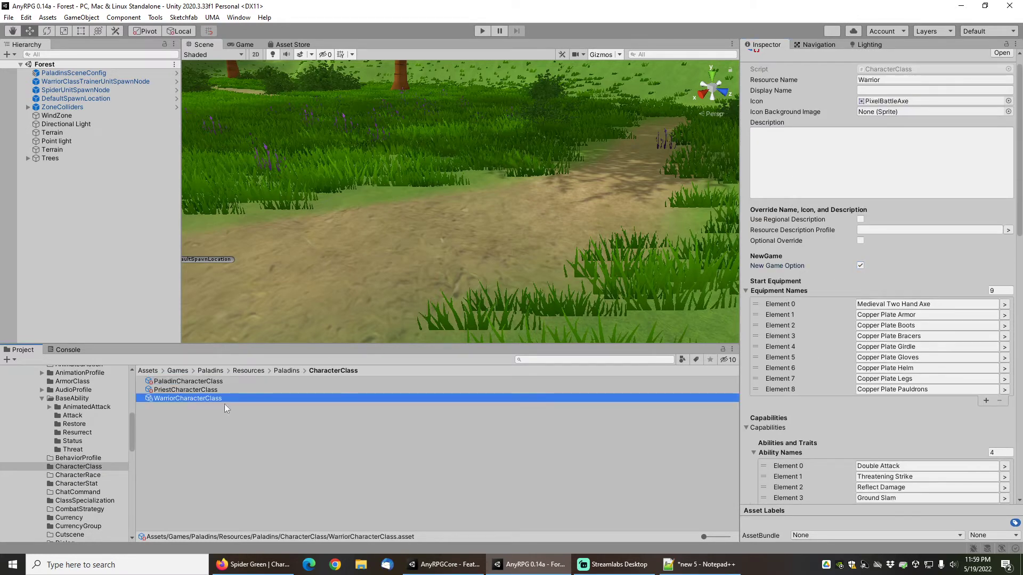
left_click(861, 264)
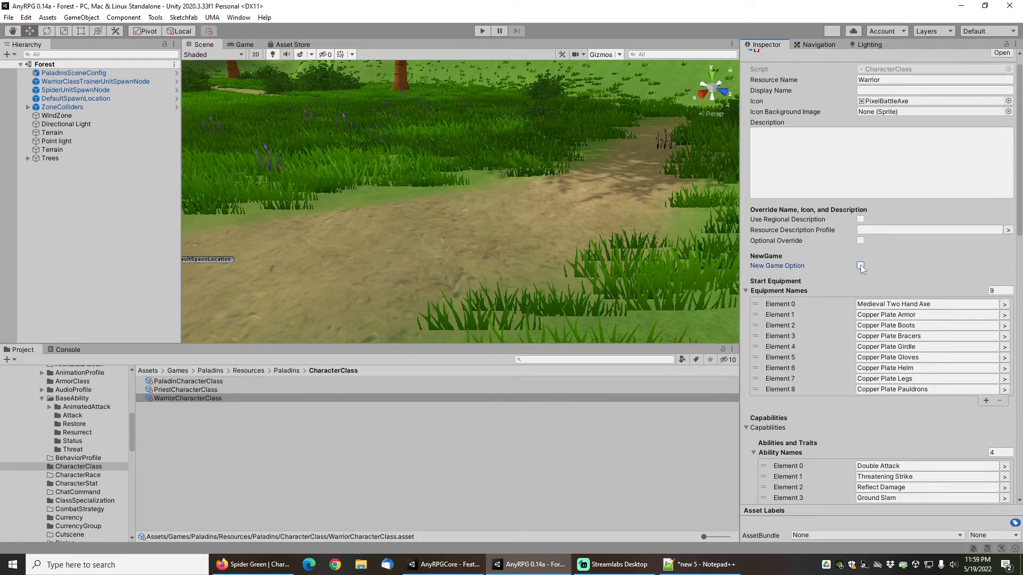
left_click(9, 17)
left_click(22, 67)
Run the game and start a new game with the Paladin class and default player name.
left_click(482, 32)
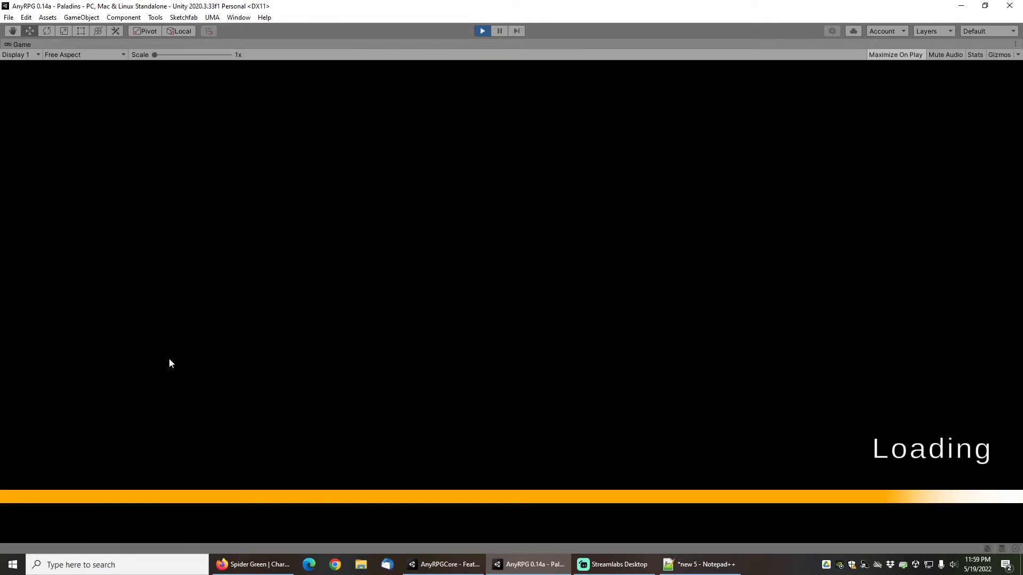
left_click(125, 346)
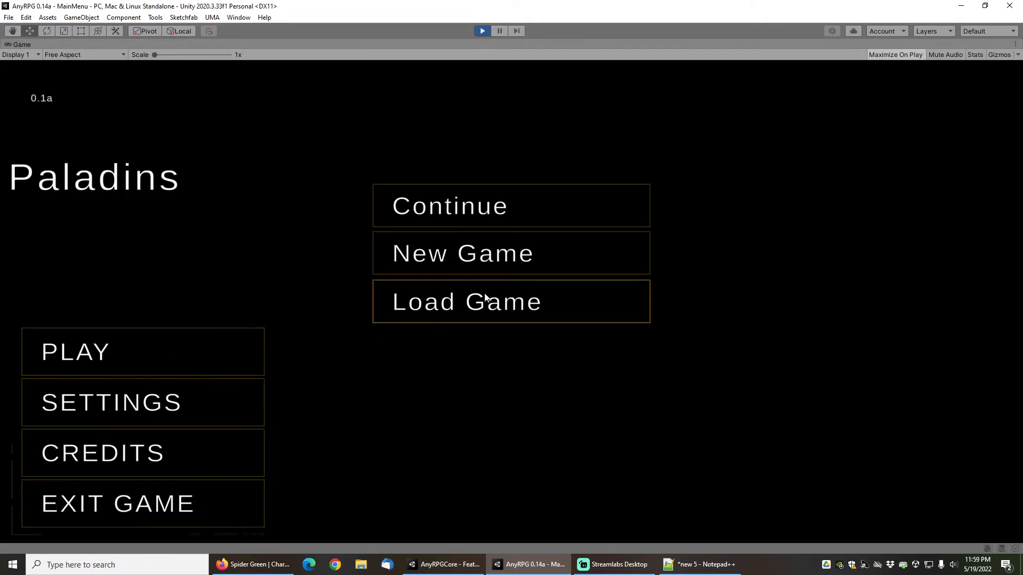
left_click(466, 257)
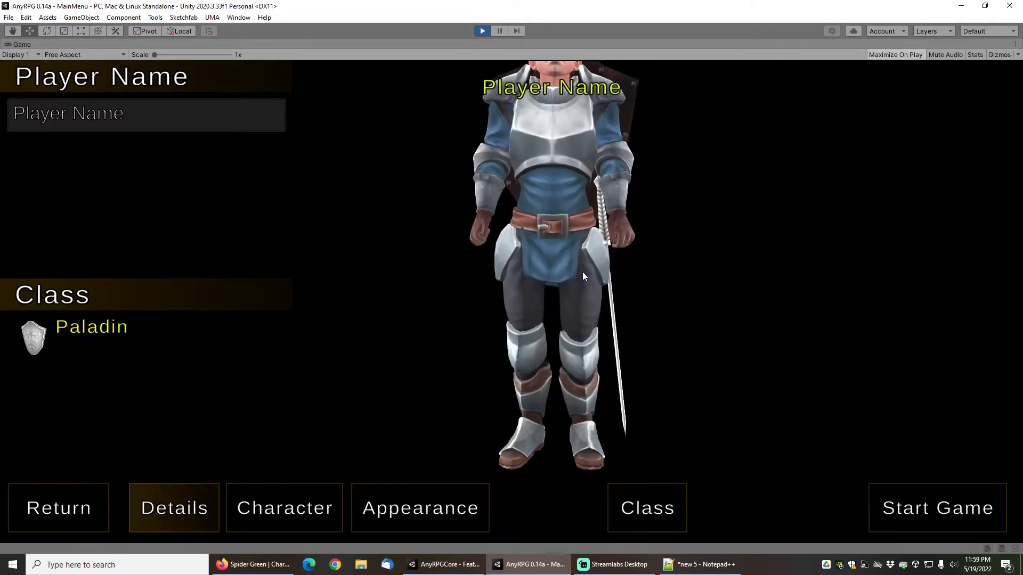
left_click(927, 513)
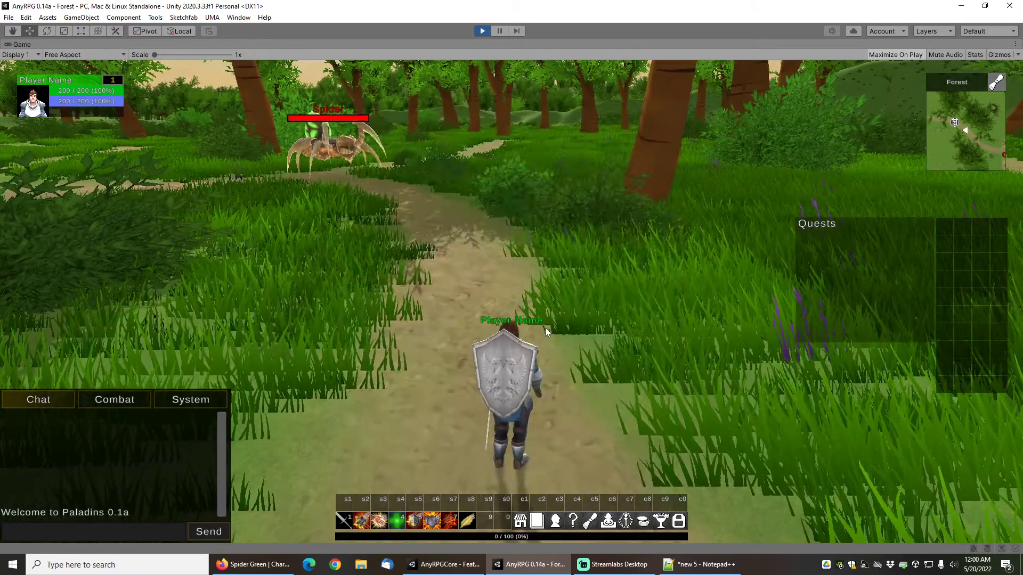
Examine the new Paladin's gold plate equipment, sword and shield on the character sheet, rotating the preview to view the model.
key("c")
mouse_move(511, 252)
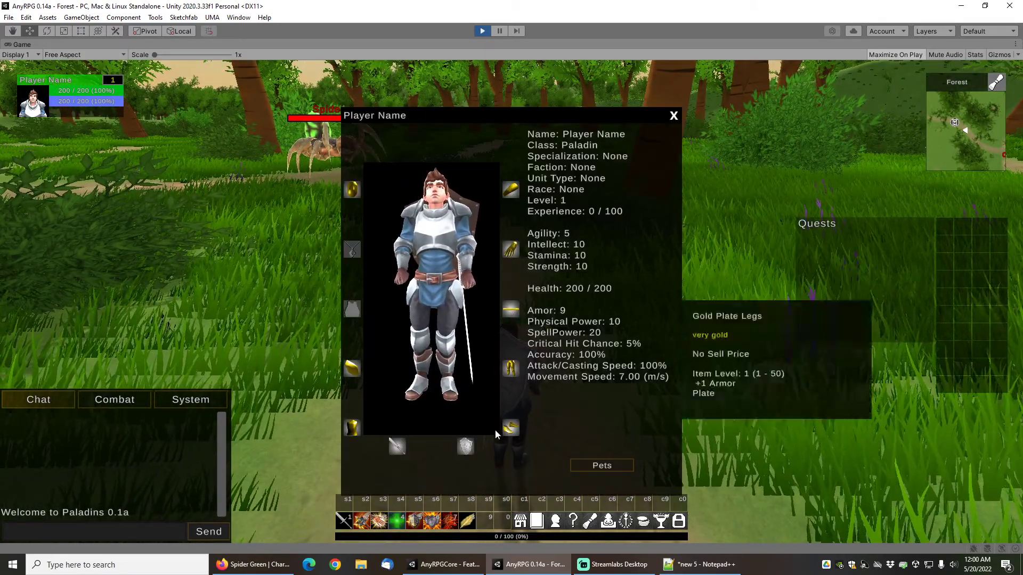
mouse_move(403, 453)
mouse_move(467, 451)
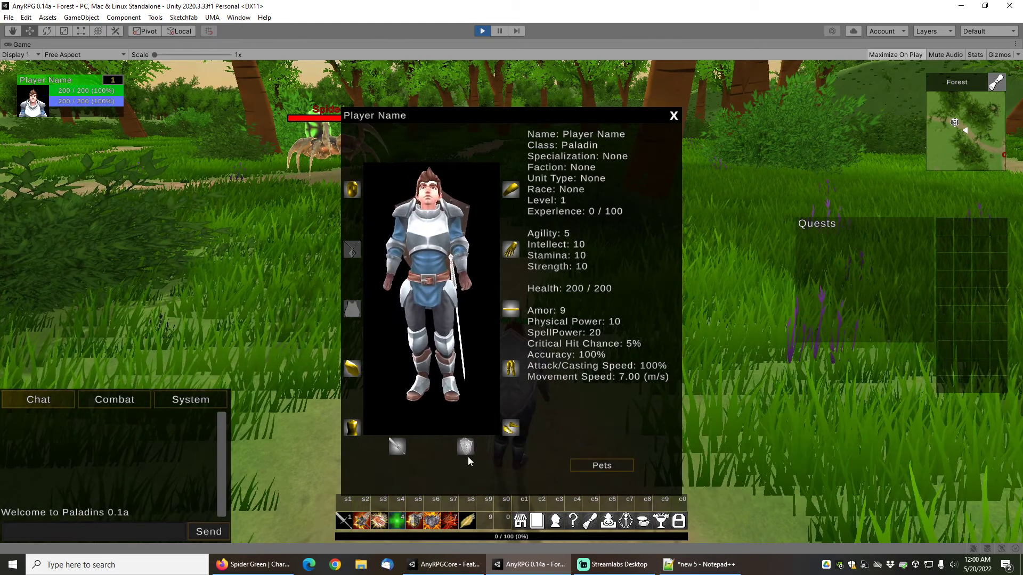
left_click_drag(457, 393, 389, 327)
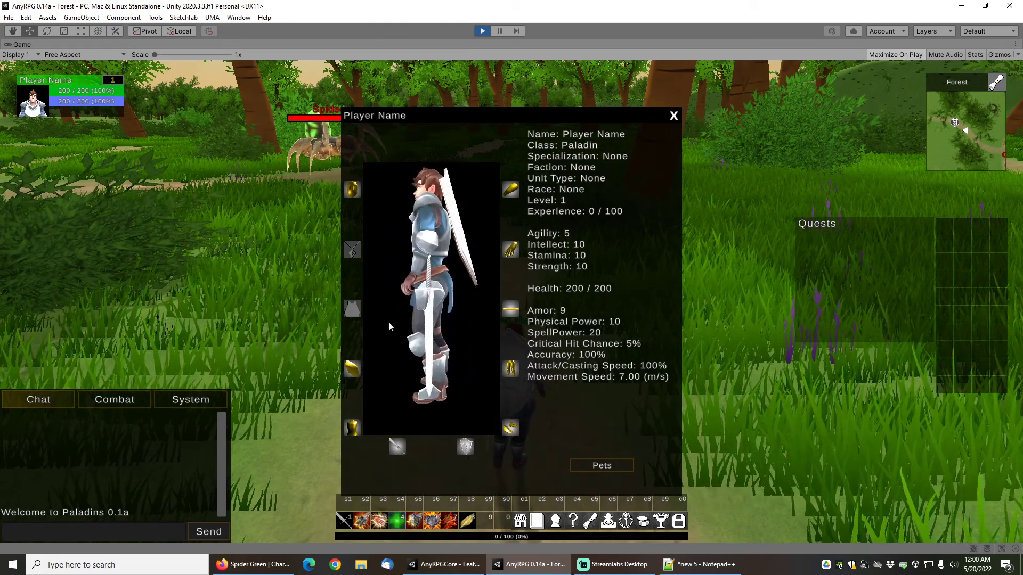
left_click_drag(445, 281, 486, 264)
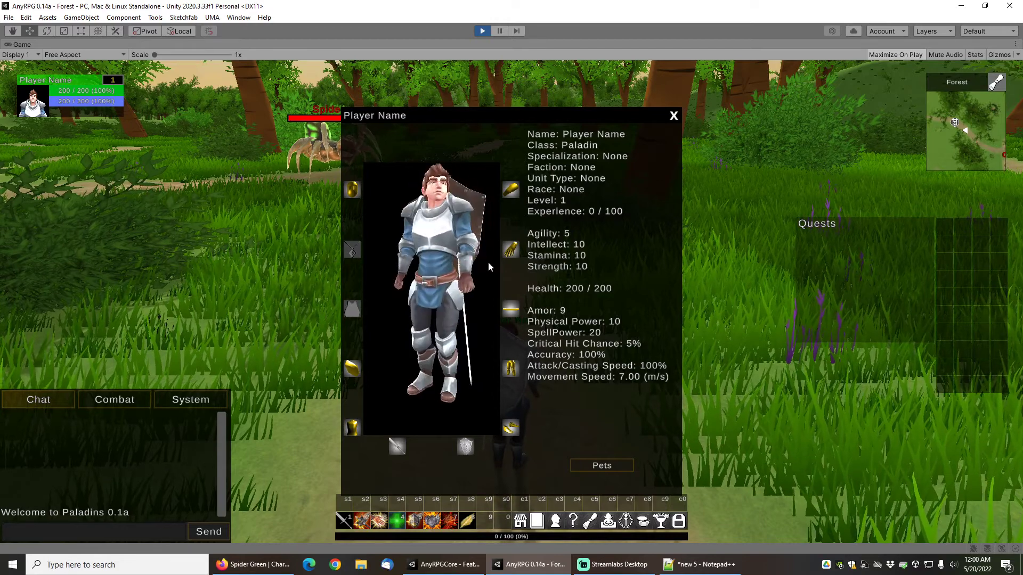
mouse_move(516, 193)
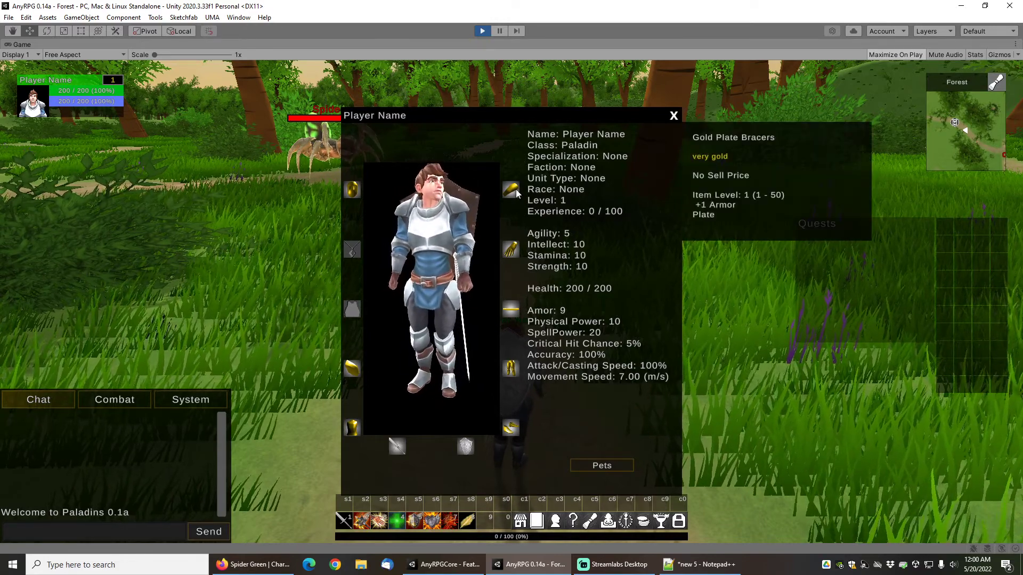
mouse_move(510, 253)
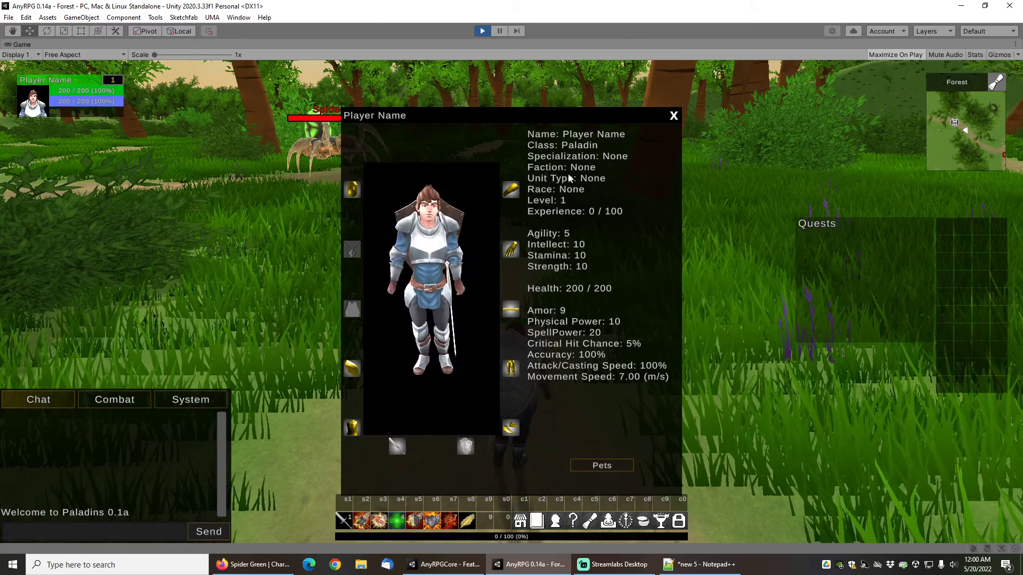
left_click(672, 117)
Run the Paladin up the path, target the spider, and use the Shield Slam ability on it.
key("w")
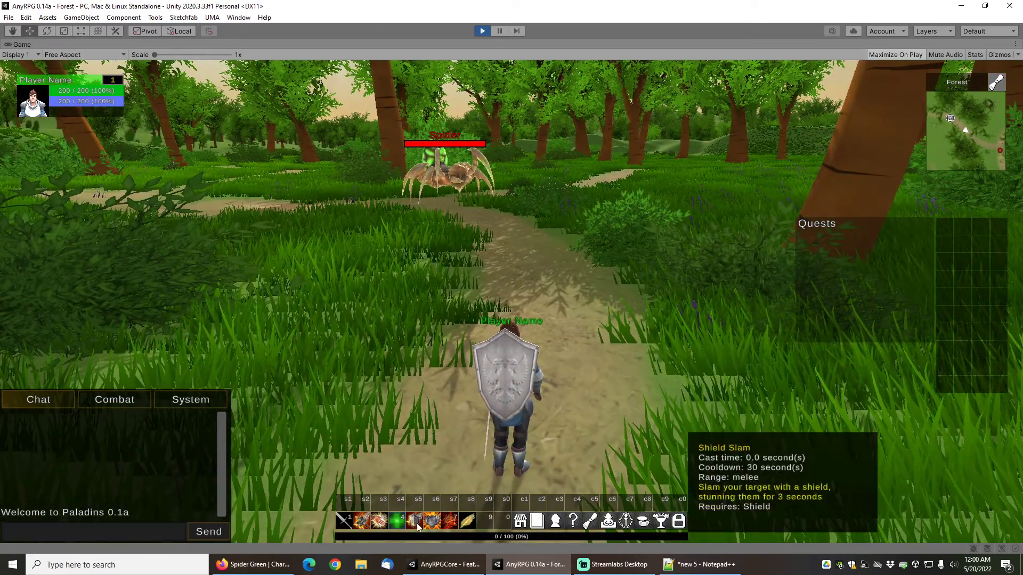
key("w")
key("Tab")
right_click_drag(597, 266, 557, 319)
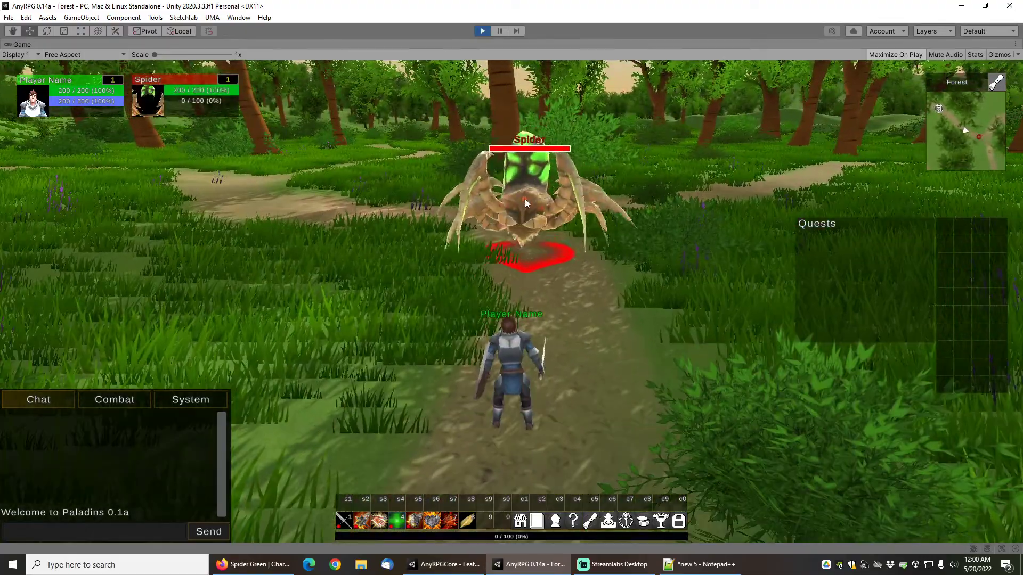
left_click(419, 521)
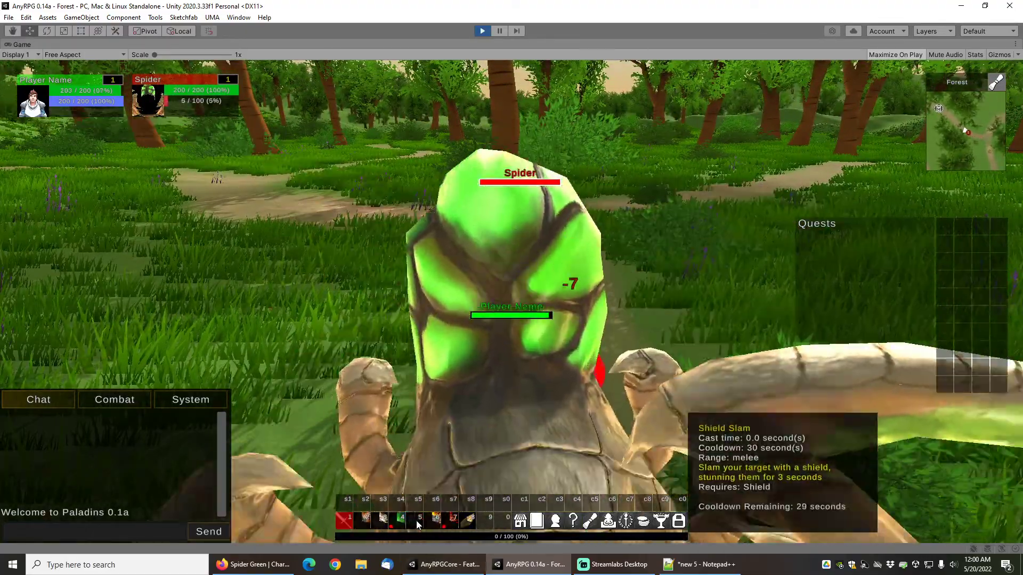
Reposition the Paladin and the camera around the spider and activate the Yellow Wings ability during the fight.
type("sssssssssssss")
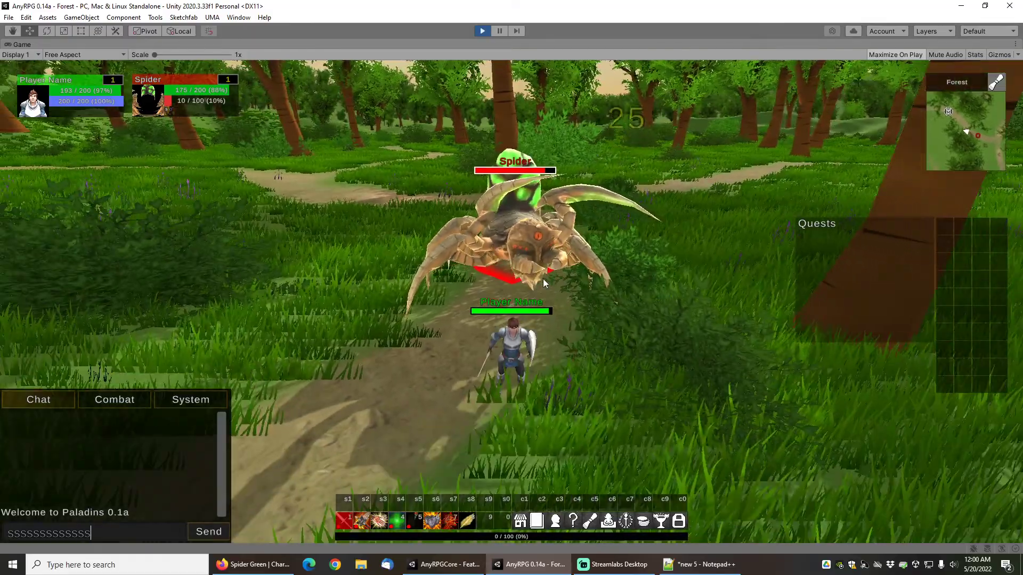
type("w")
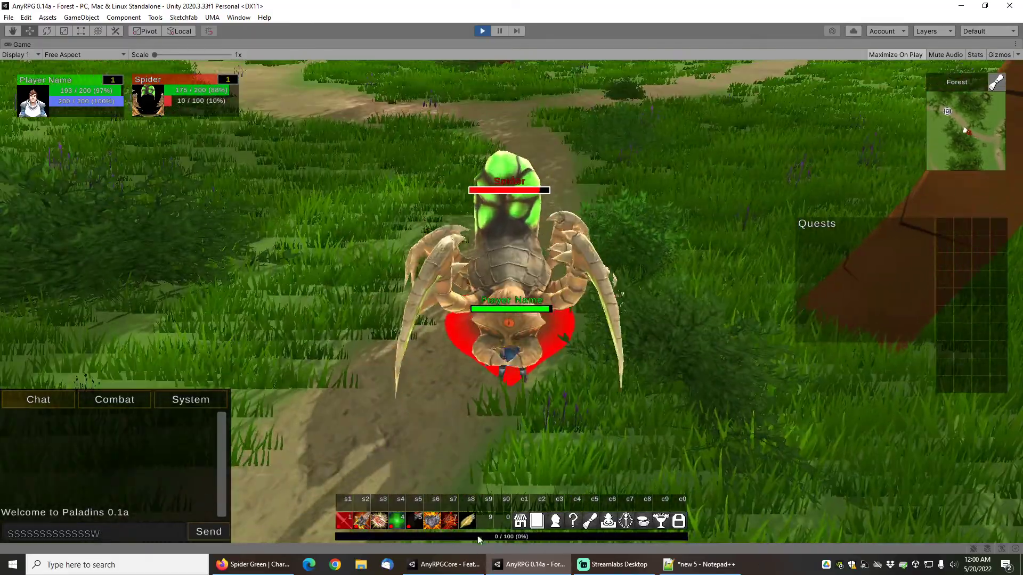
left_click(466, 521)
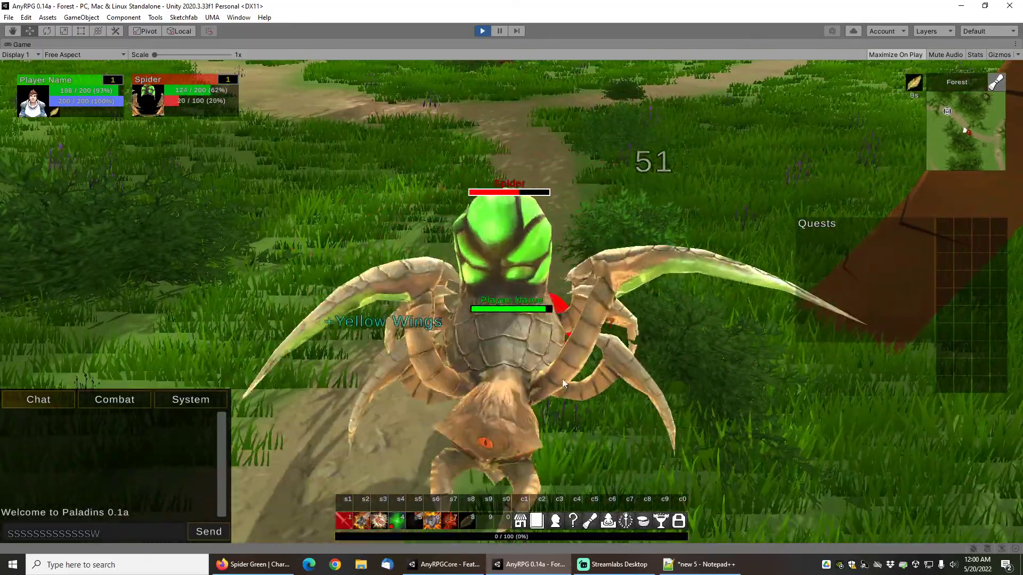
right_click_drag(561, 379, 586, 376)
key("s")
key("q")
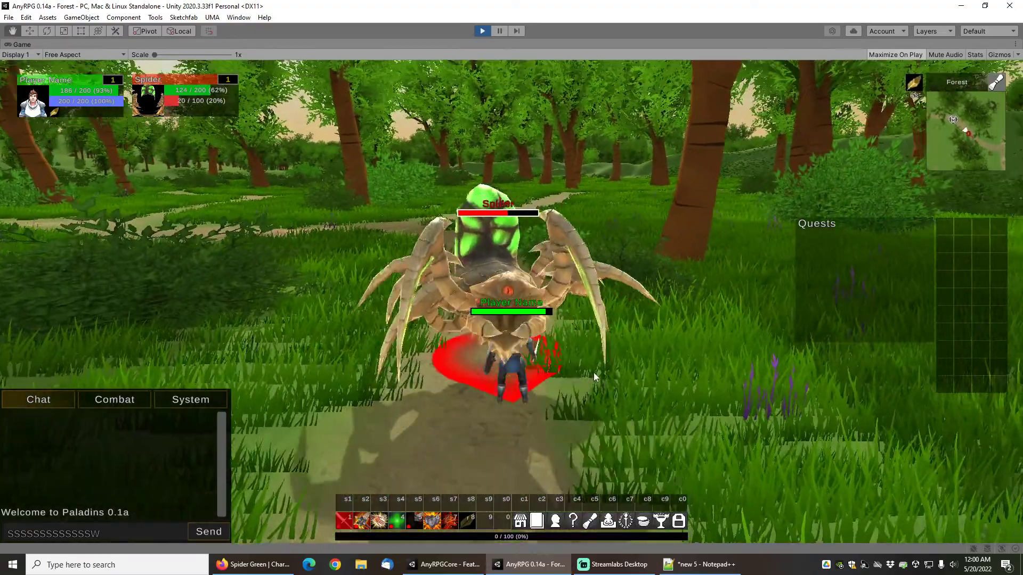
right_click_drag(653, 299, 632, 303)
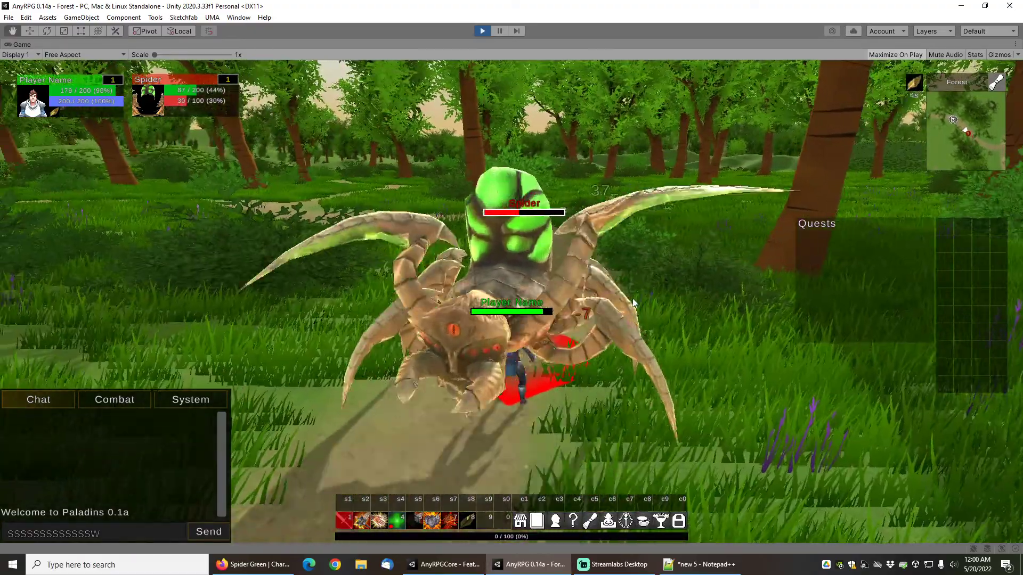
Activate the Shield Wall ability while finishing off the spider, and back away to view its effect around the Paladin.
left_click(432, 520)
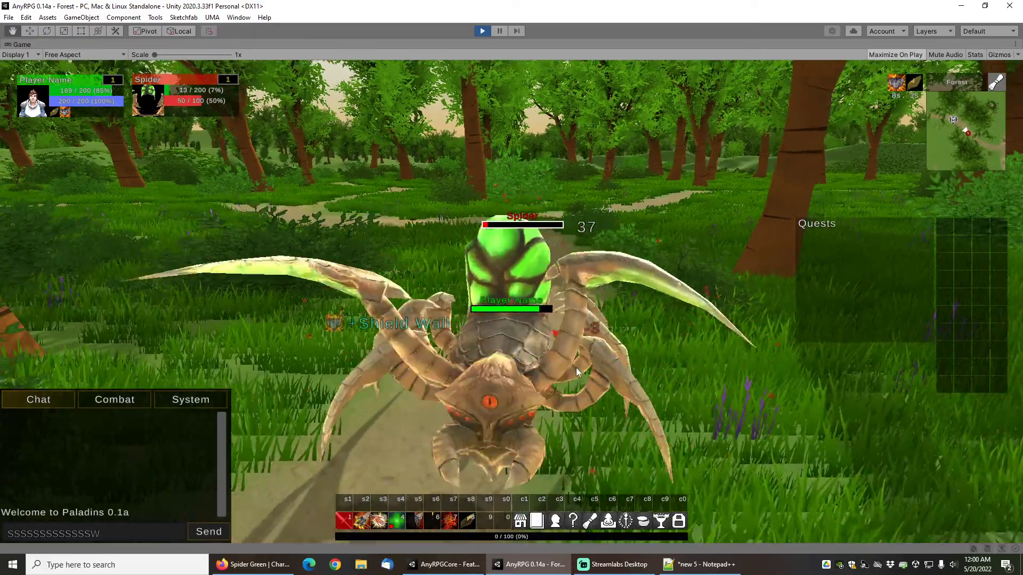
right_click_drag(576, 368, 566, 333)
key("s")
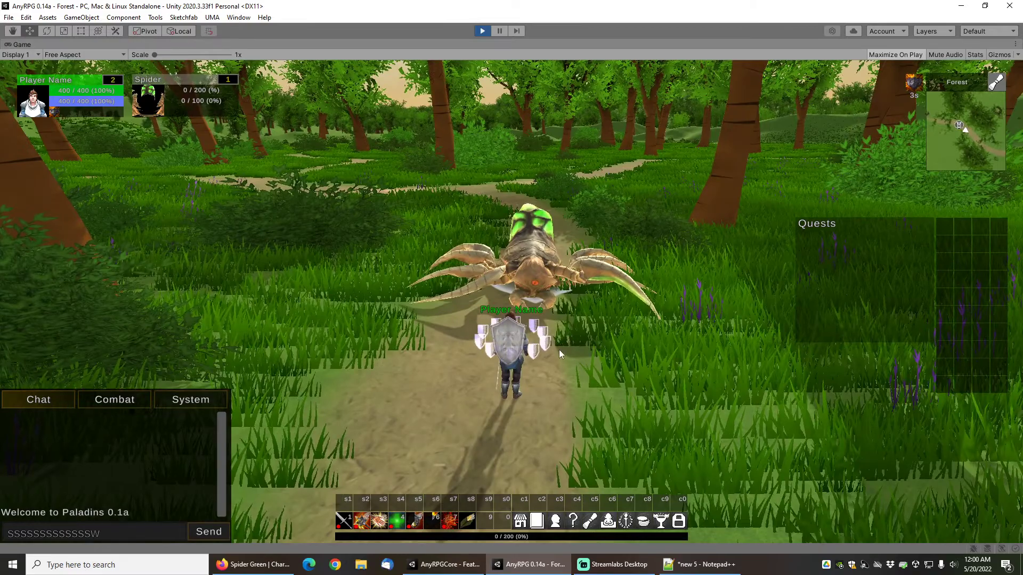
scroll(560, 350, "up", 3)
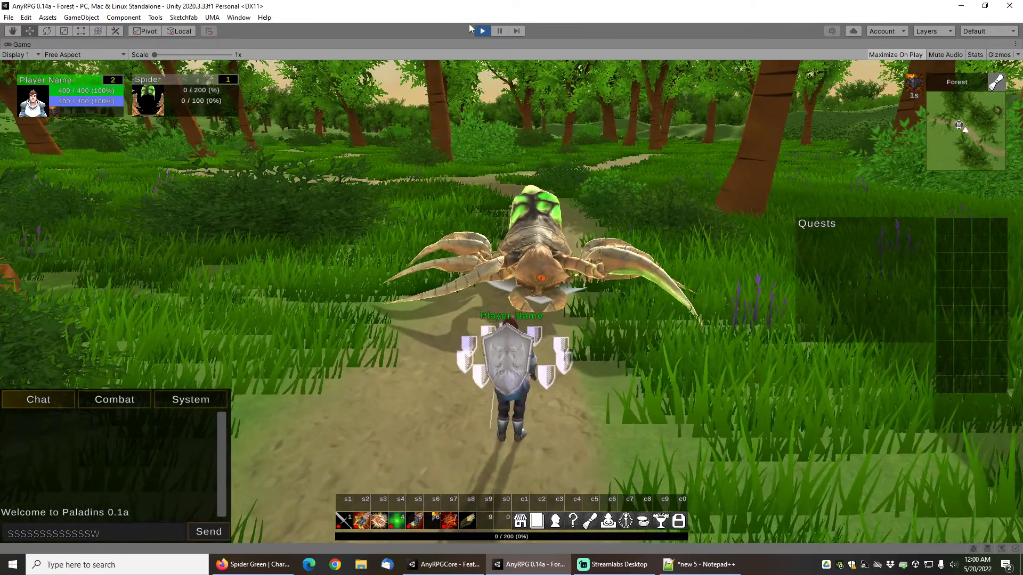
Stop the Forest playtest and open the new game options of the PaladinsGameManager prefab.
mouse_move(588, 338)
right_mouse_down()
mouse_move(536, 335)
mouse_move(592, 331)
right_mouse_up()
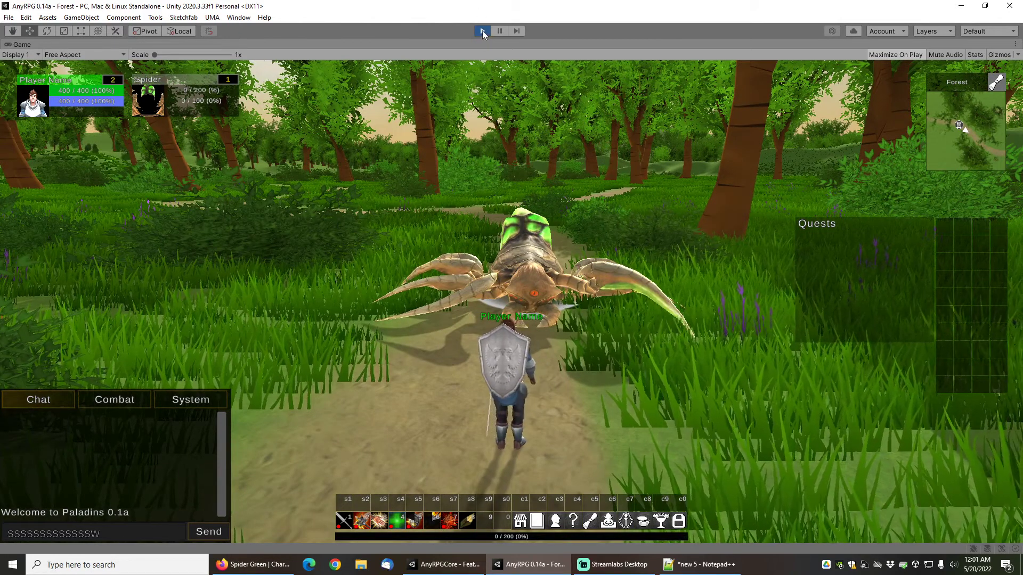
left_click(483, 34)
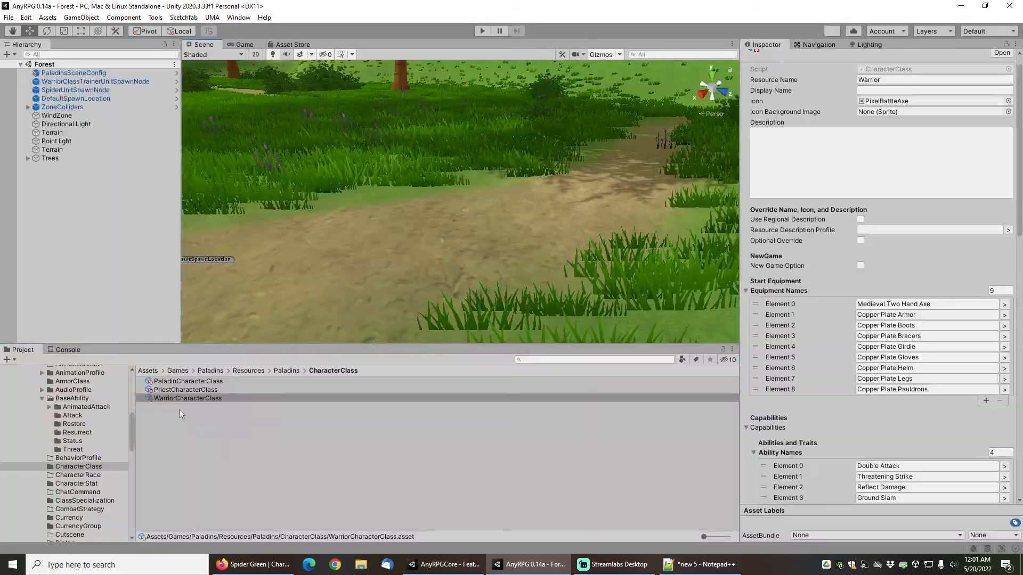
scroll(120, 427, "up", 3)
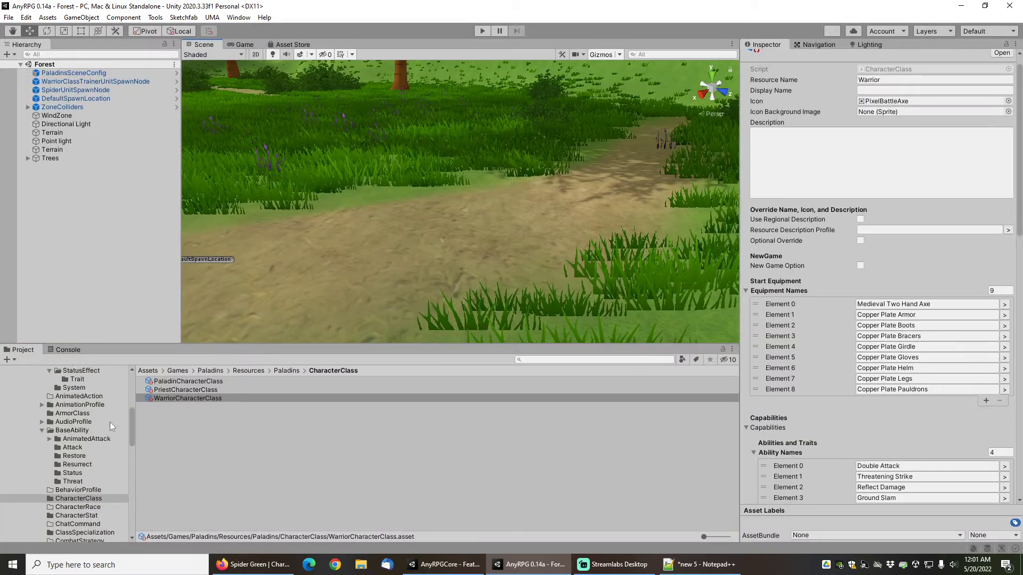
scroll(78, 412, "up", 1)
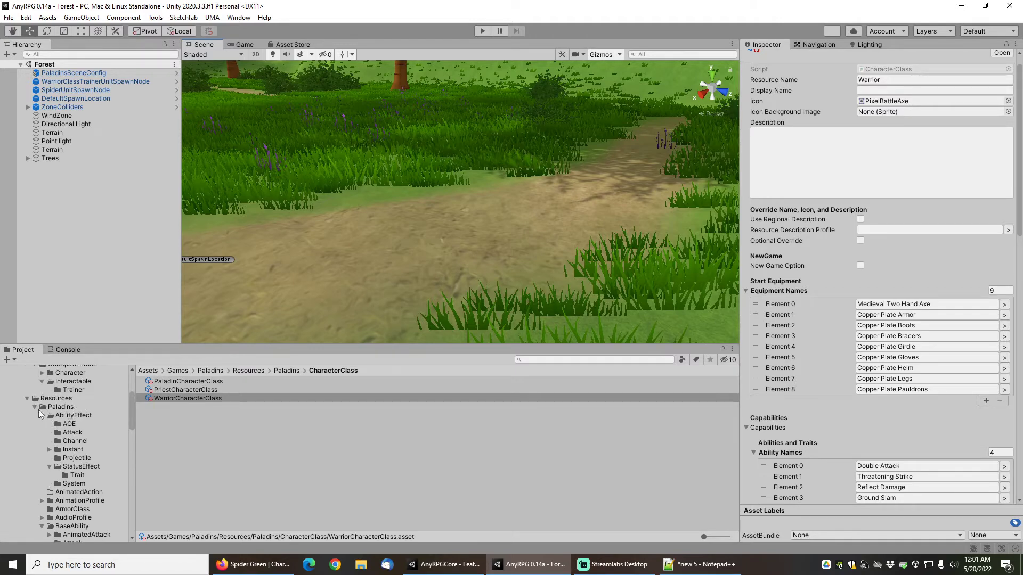
scroll(48, 423, "up", 2)
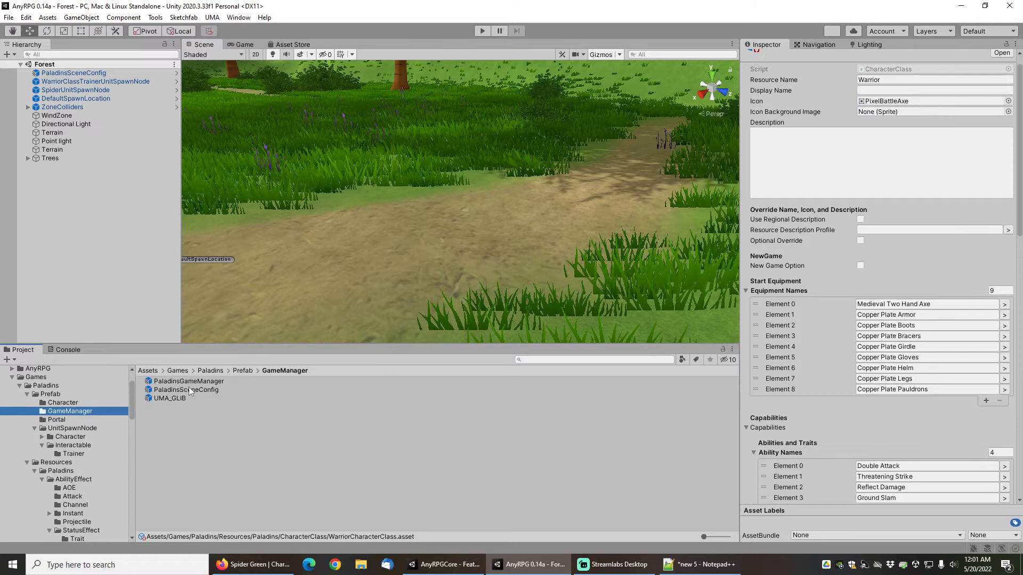
left_click(189, 381)
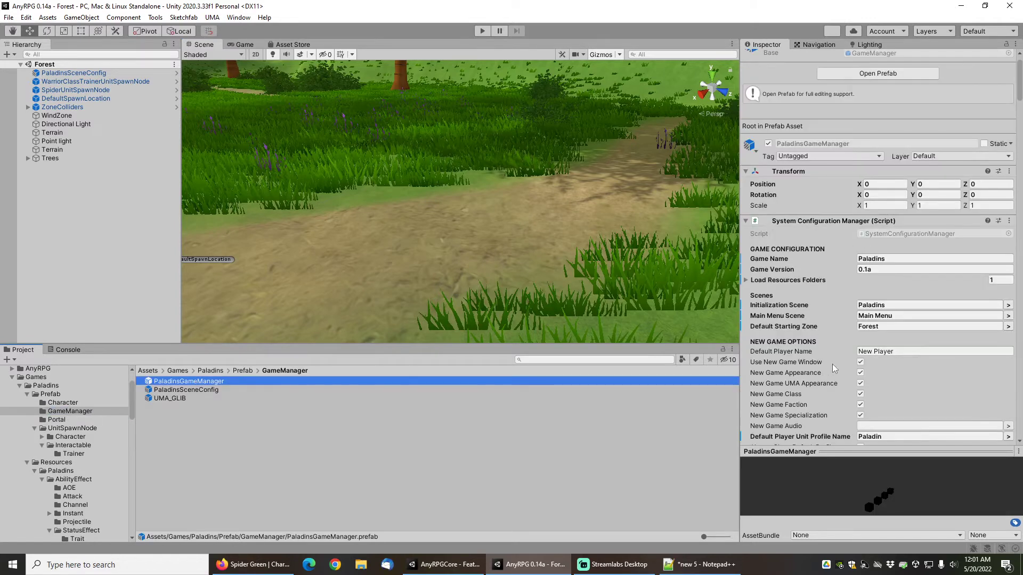
scroll(832, 363, "down", 5)
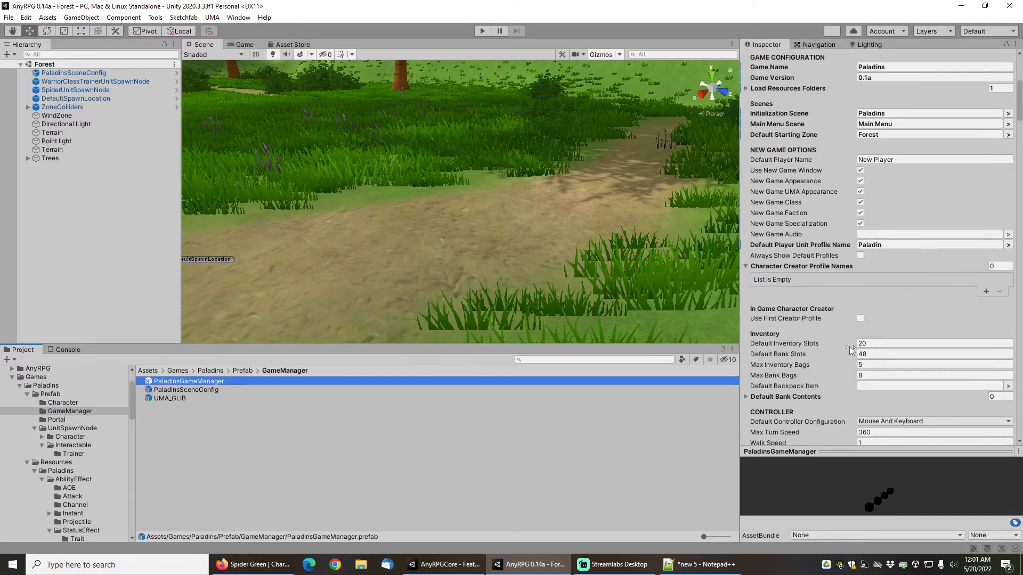
Set the default player unit profile of PaladinsGameManager to UMA Player.
left_click(1008, 245)
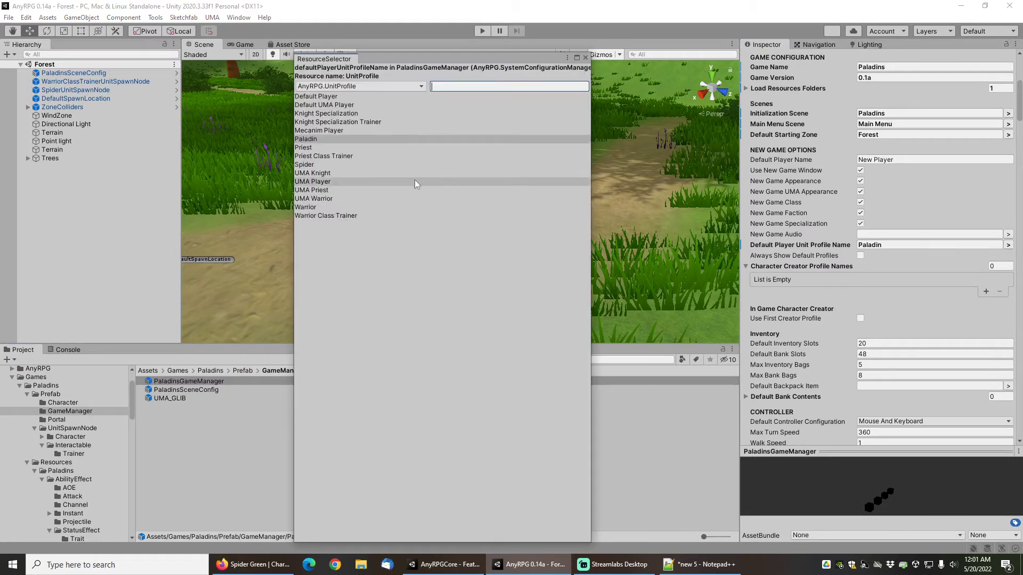
left_click(315, 182)
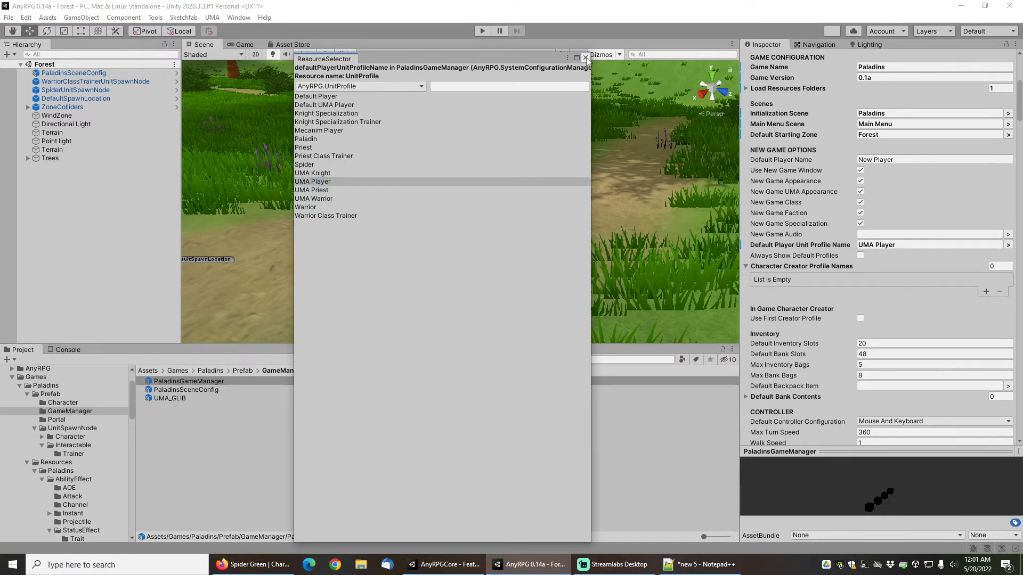
left_click(585, 58)
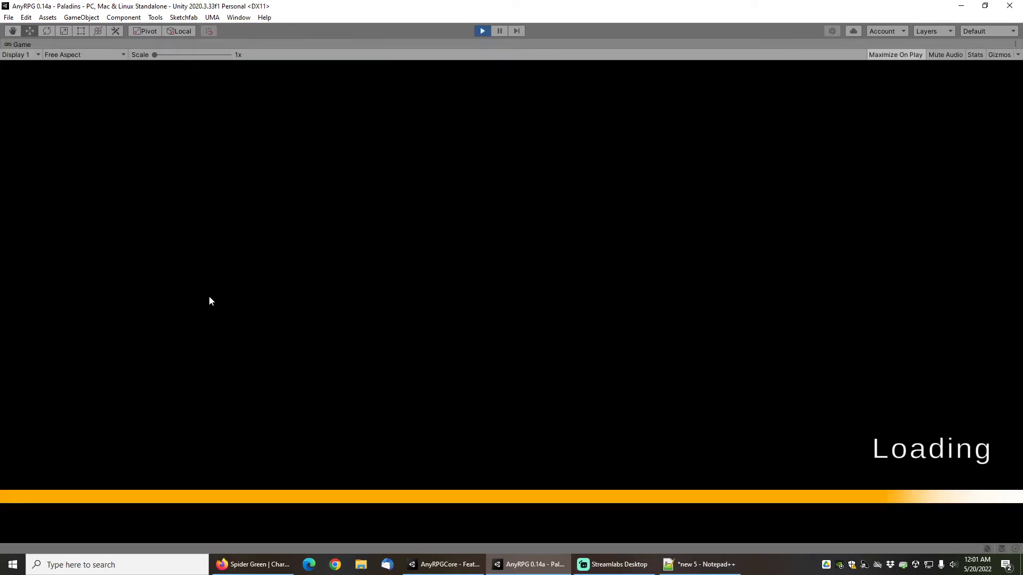
Open the new game screen in a playtest, examine the UMA Player character preview, and stop the playtest.
left_click(140, 355)
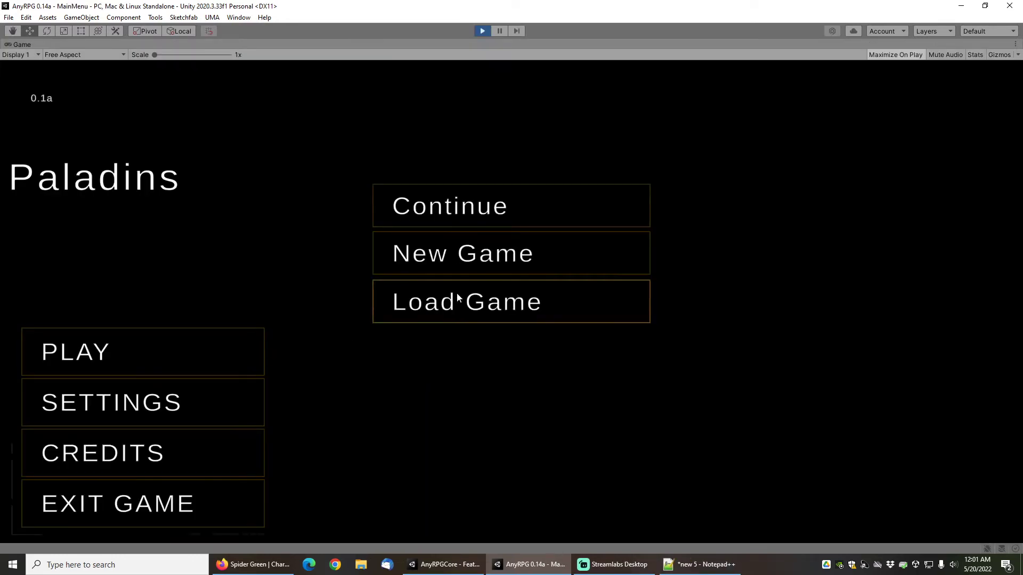
left_click(453, 264)
left_click_drag(544, 270, 556, 239)
scroll(549, 258, "up", 3)
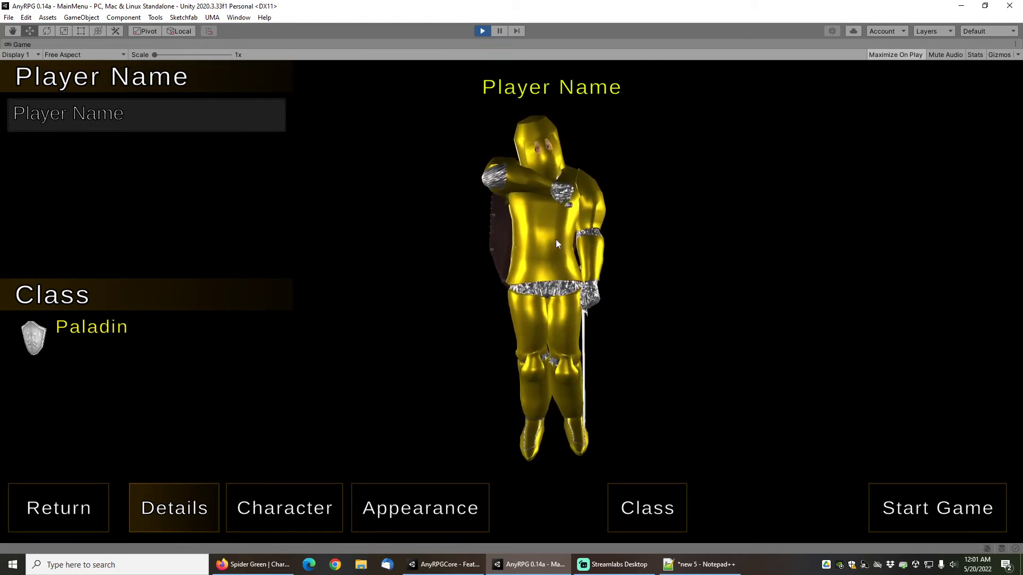
left_click(481, 31)
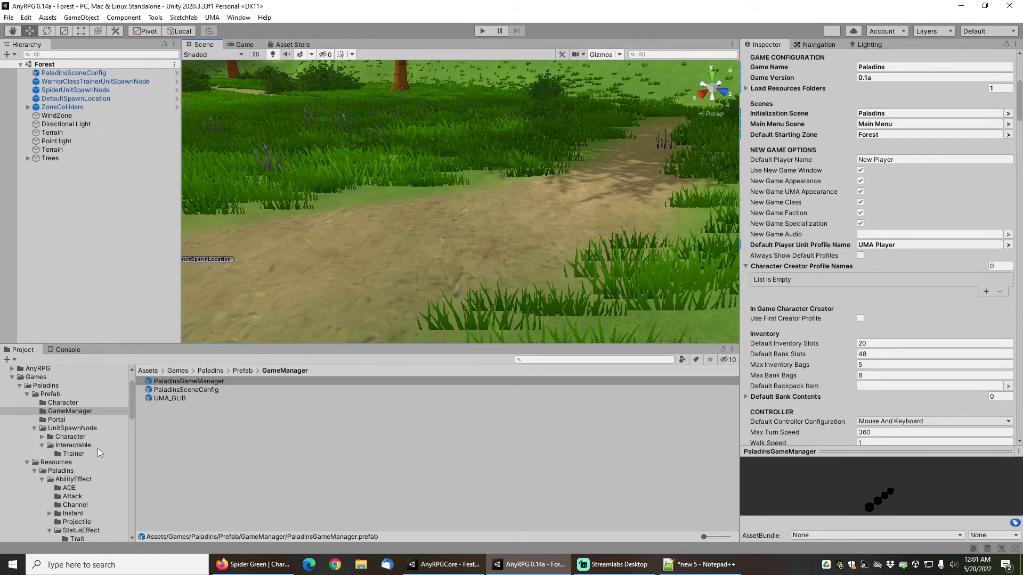
Set the default player unit profile of PaladinsGameManager to Spider and save the scene.
left_click(1007, 245)
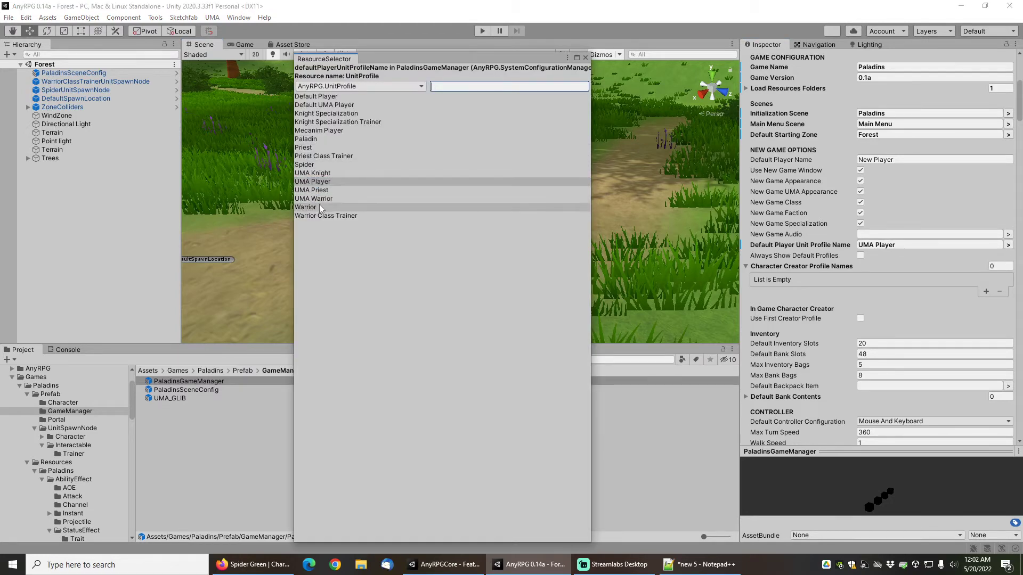
left_click(312, 165)
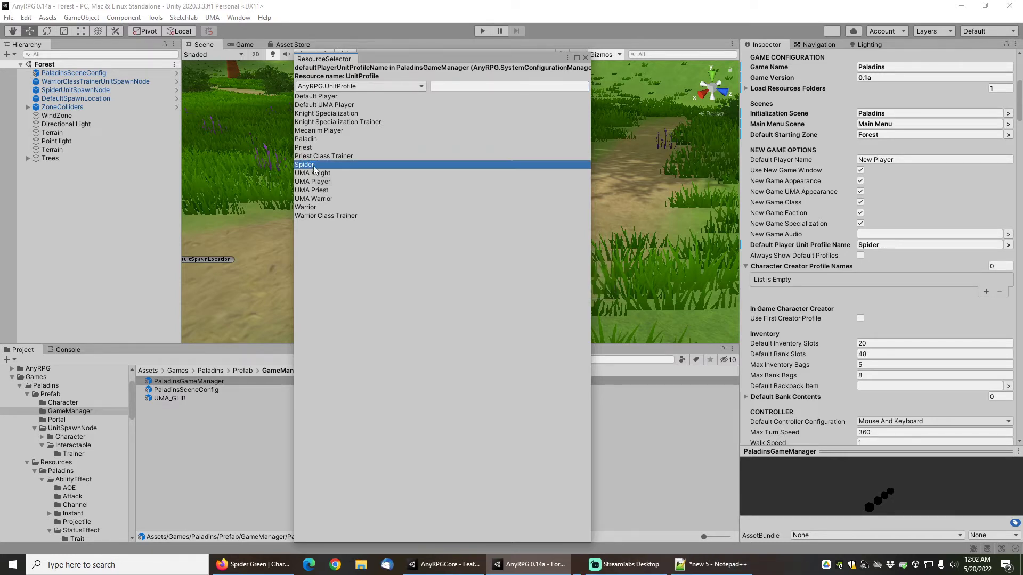
left_click(585, 58)
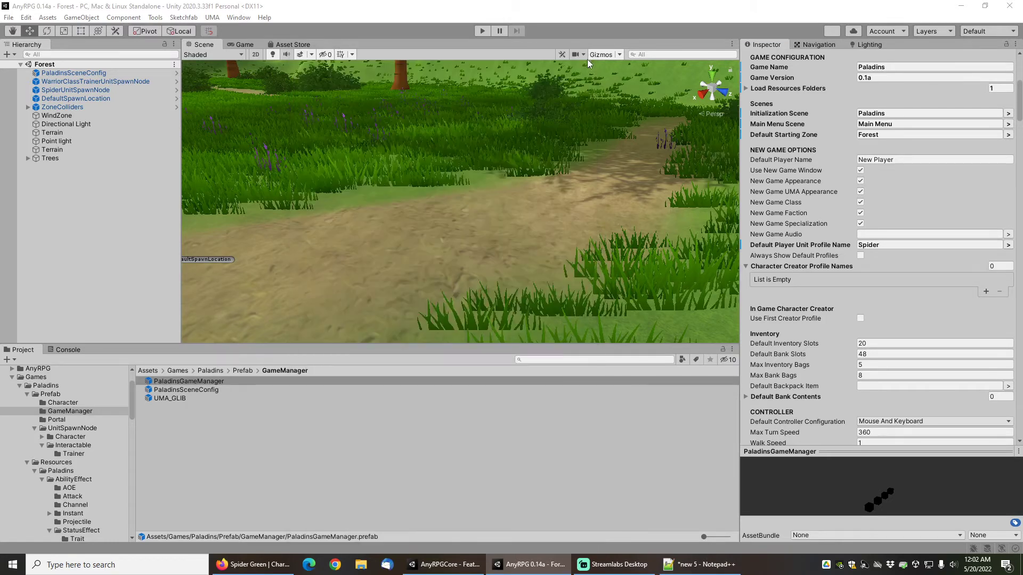
left_click(9, 17)
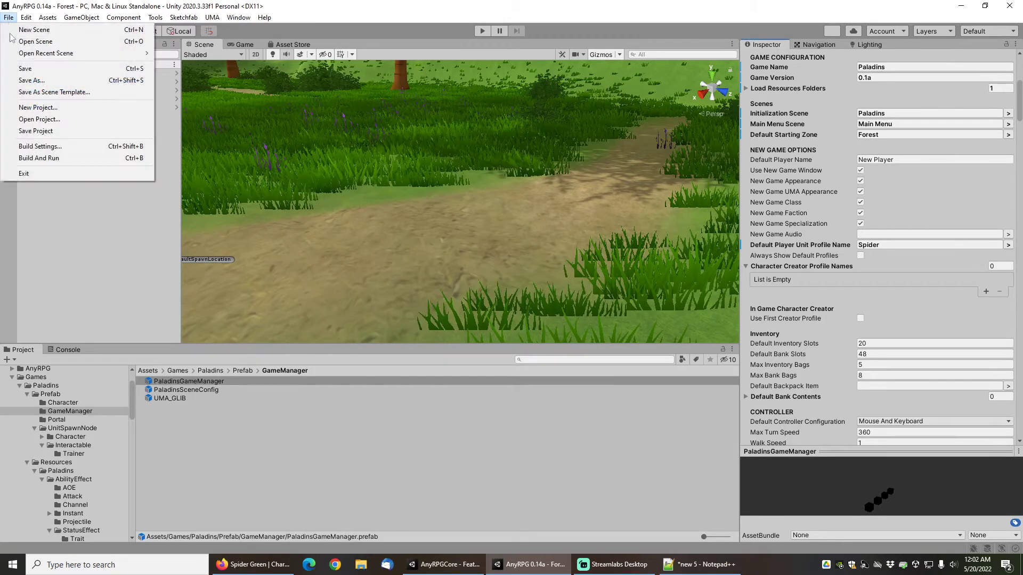
left_click(27, 75)
Run the game and start a new game as a Paladin-class spider.
left_click(482, 31)
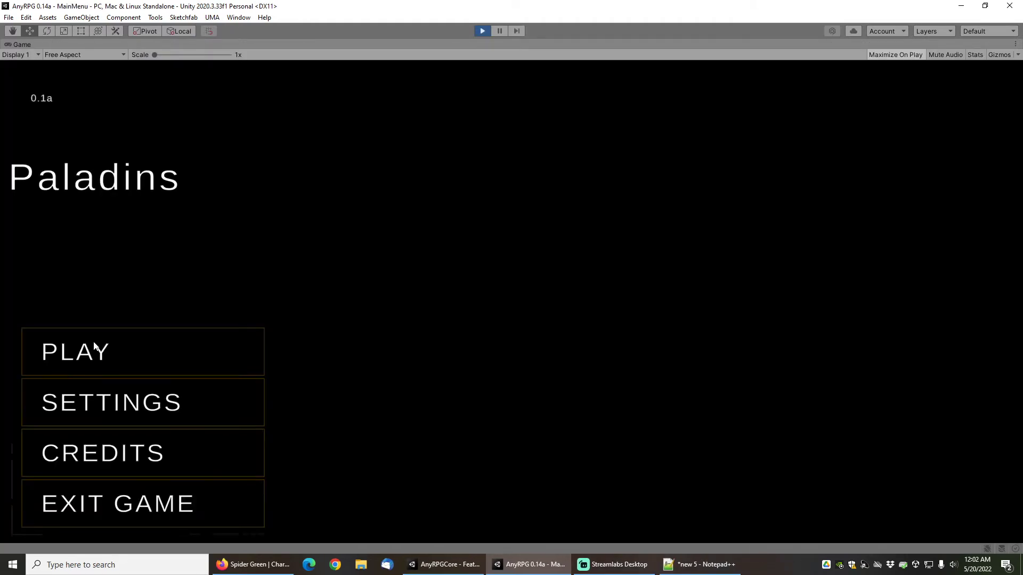
left_click(83, 348)
left_click(450, 254)
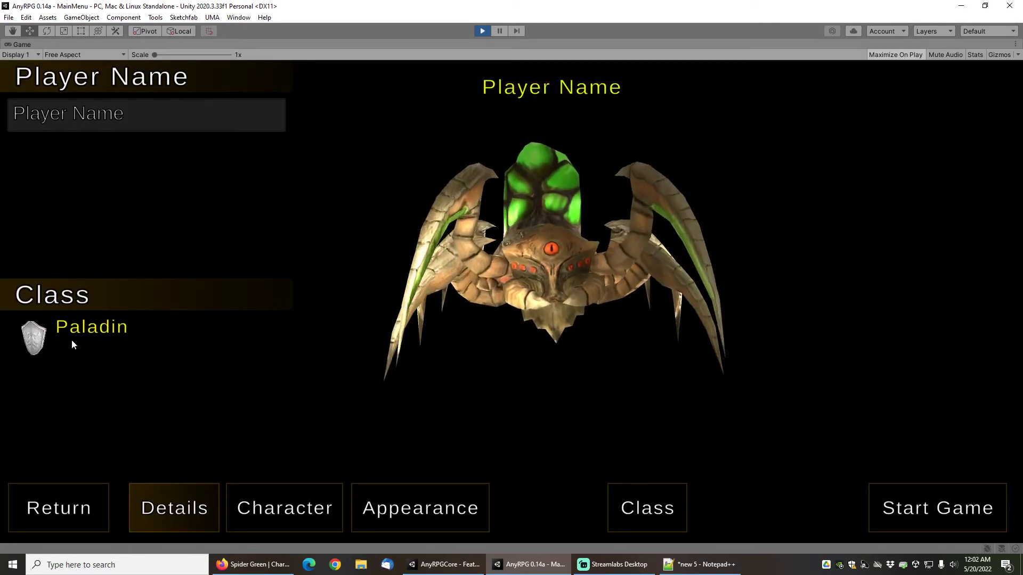
left_click(906, 508)
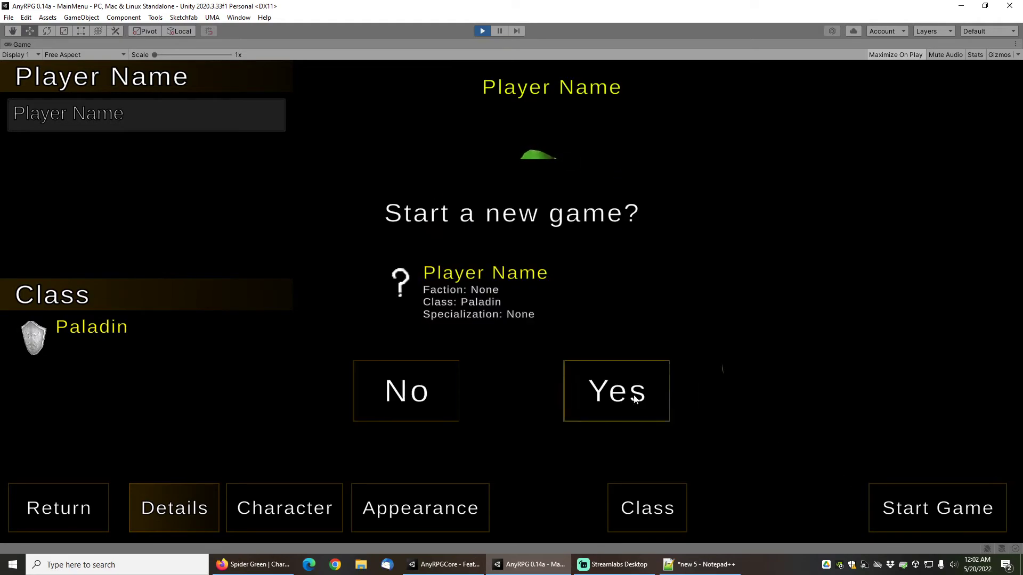
left_click(623, 388)
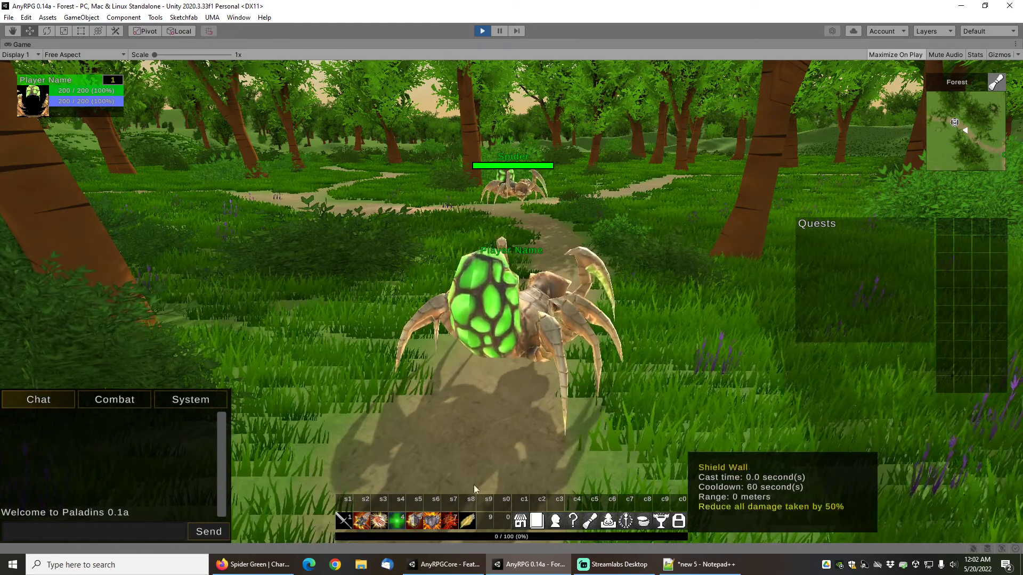
Examine the spider player's stats, gold plate equipment and weapons on the character sheet, zooming out the model preview.
key("c")
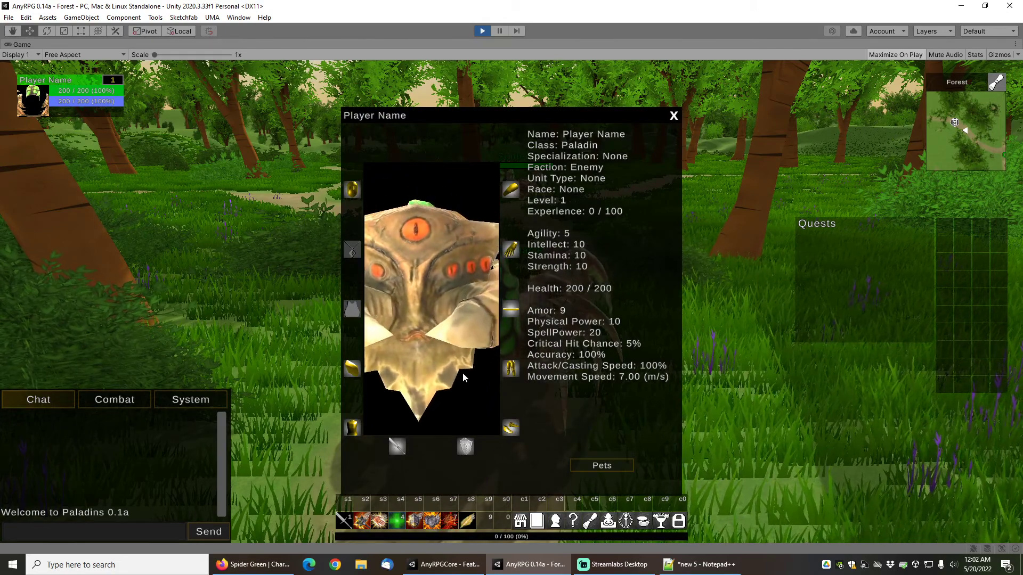
scroll(435, 280, "down", 2)
scroll(438, 283, "down", 2)
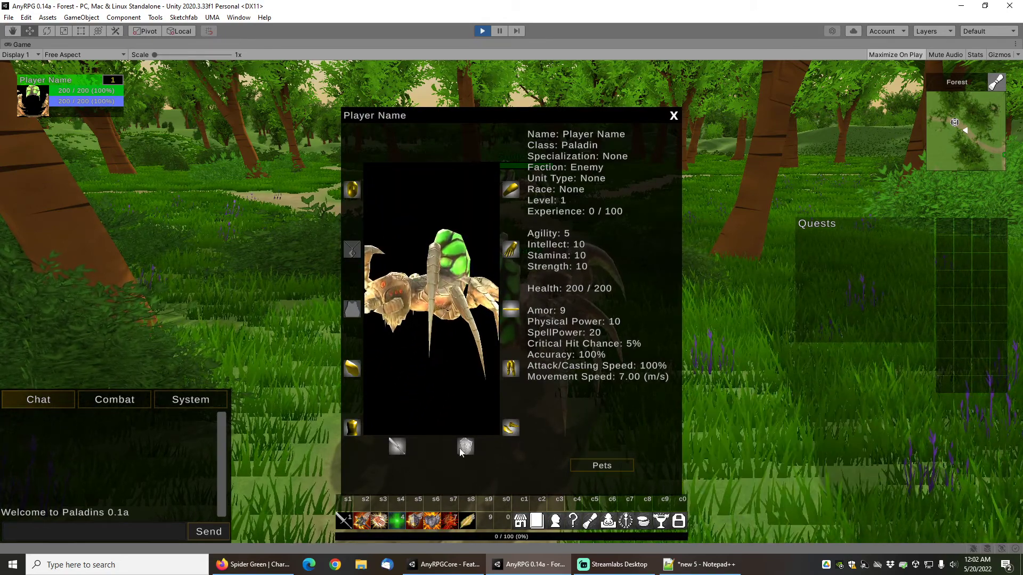
mouse_move(516, 433)
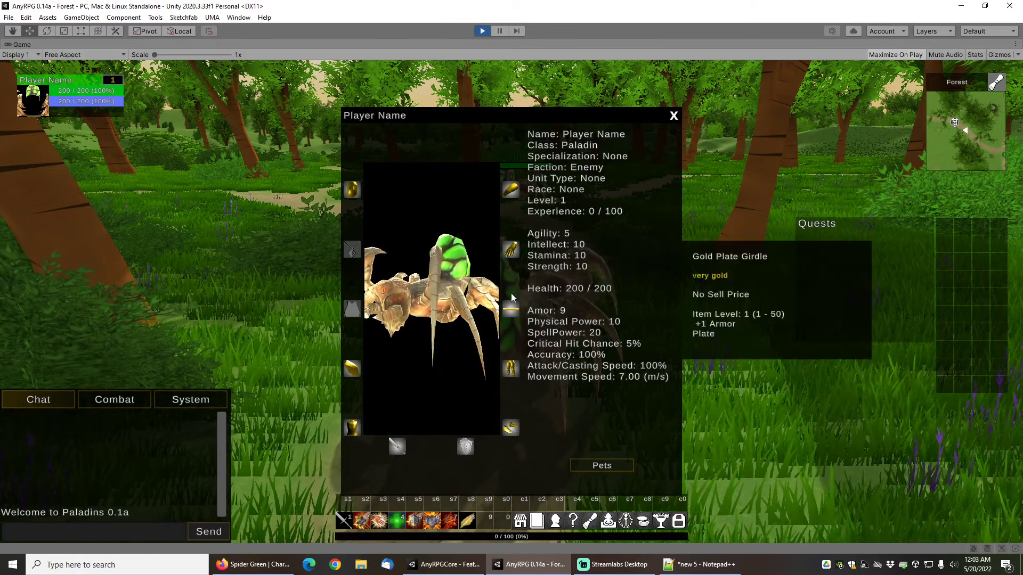
mouse_move(512, 250)
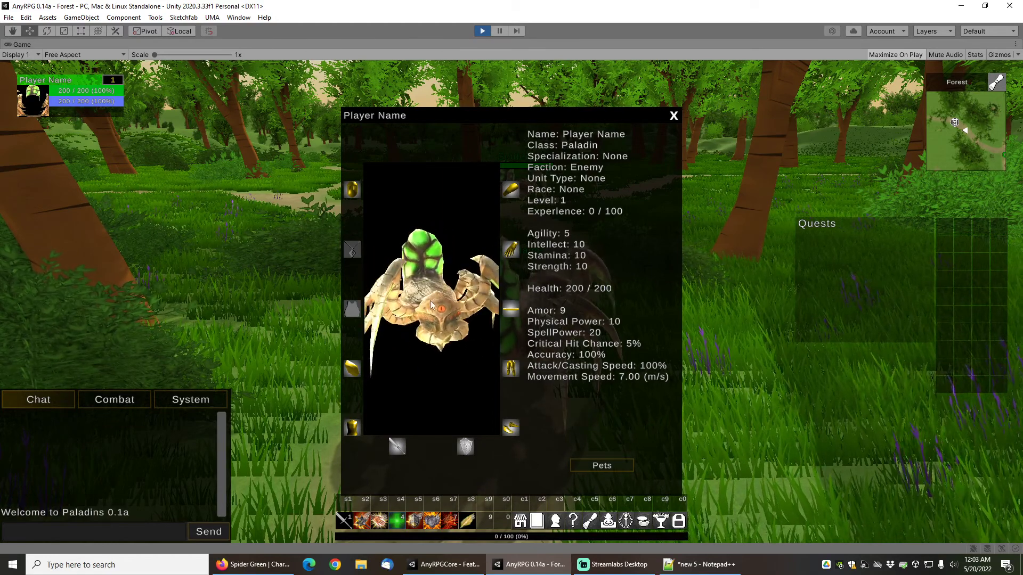
mouse_move(395, 457)
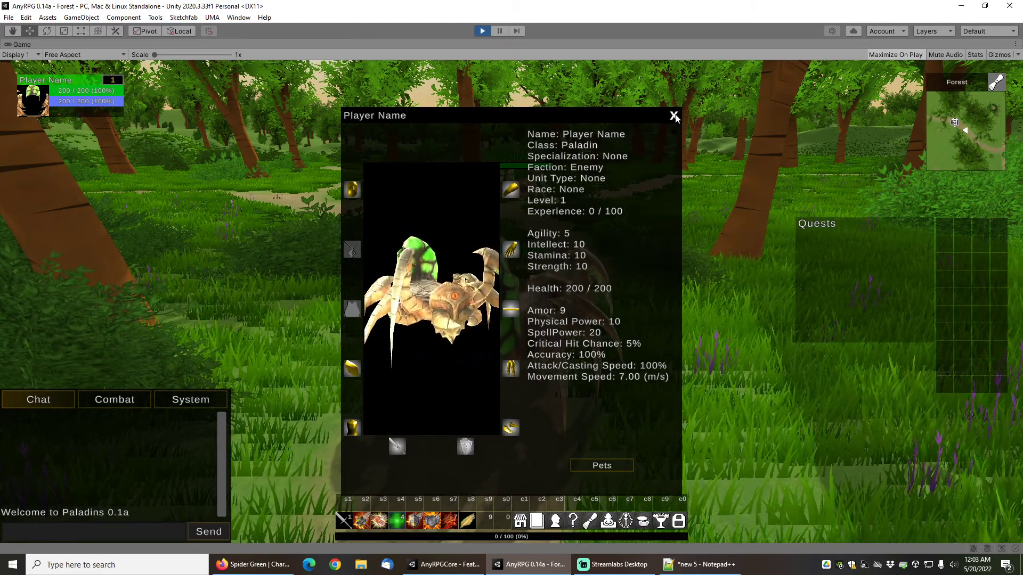
mouse_move(515, 196)
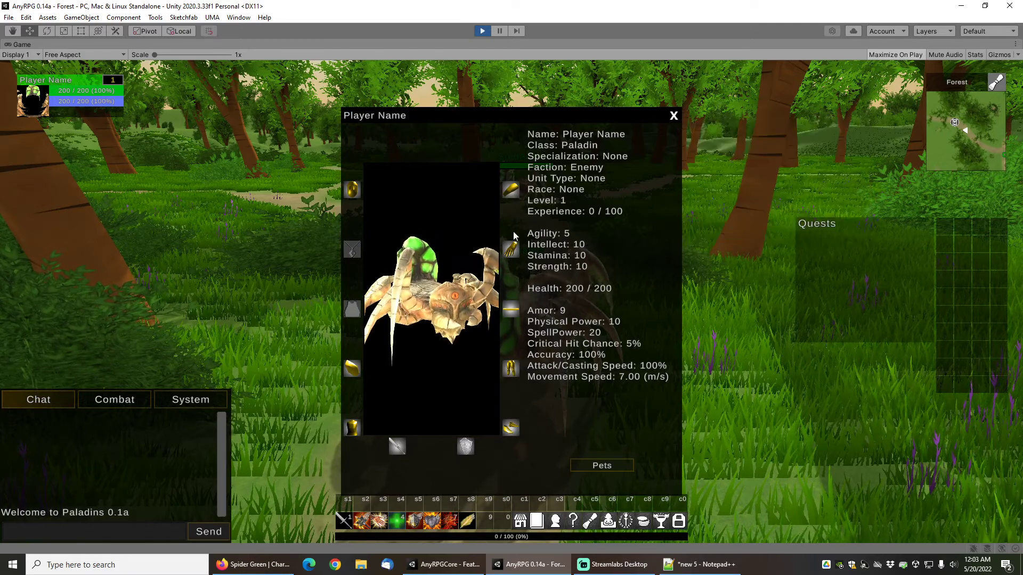
mouse_move(465, 453)
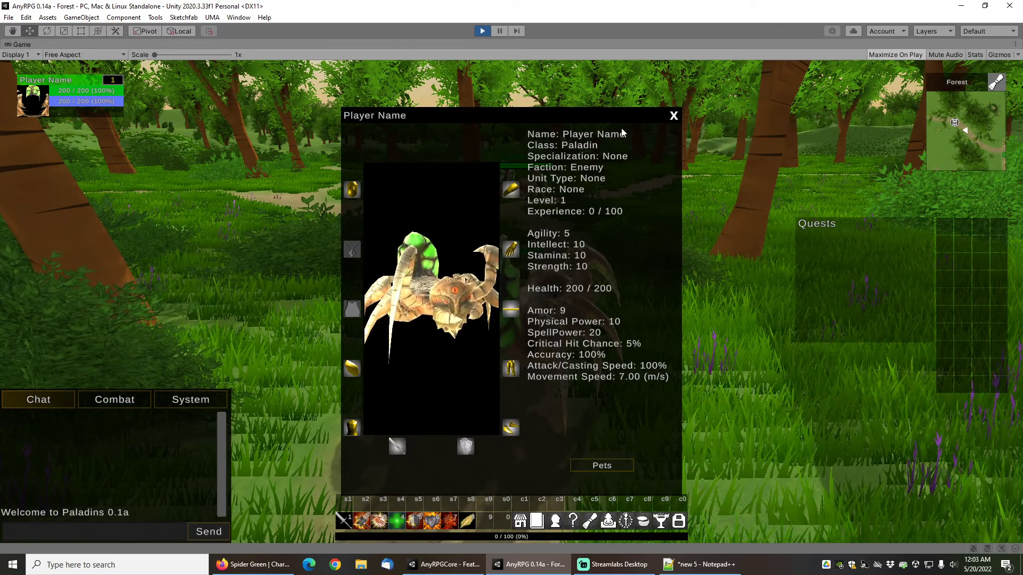
left_click(674, 116)
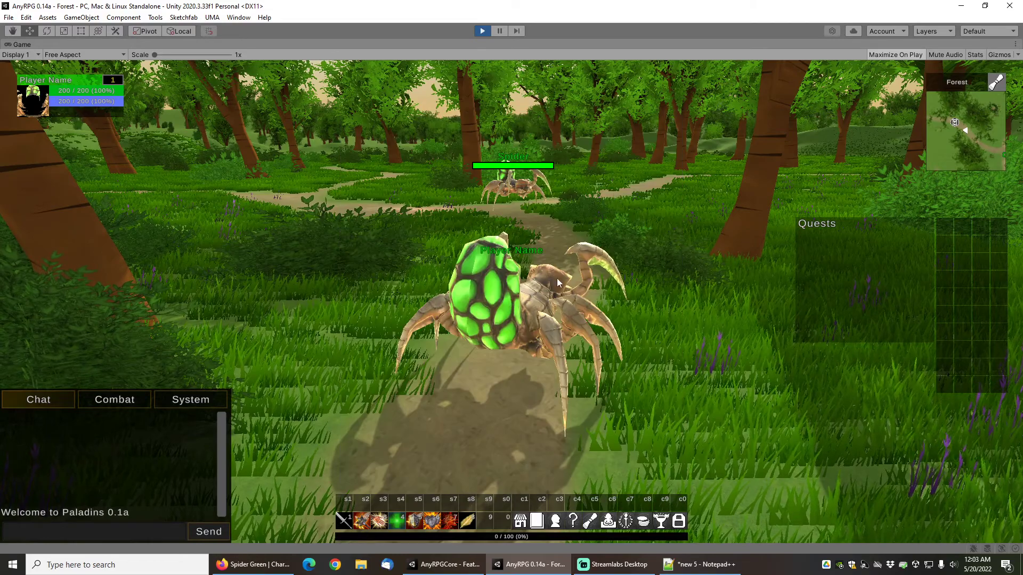
Walk the spider player forward along the path and back, and stop the playtest.
key("w")
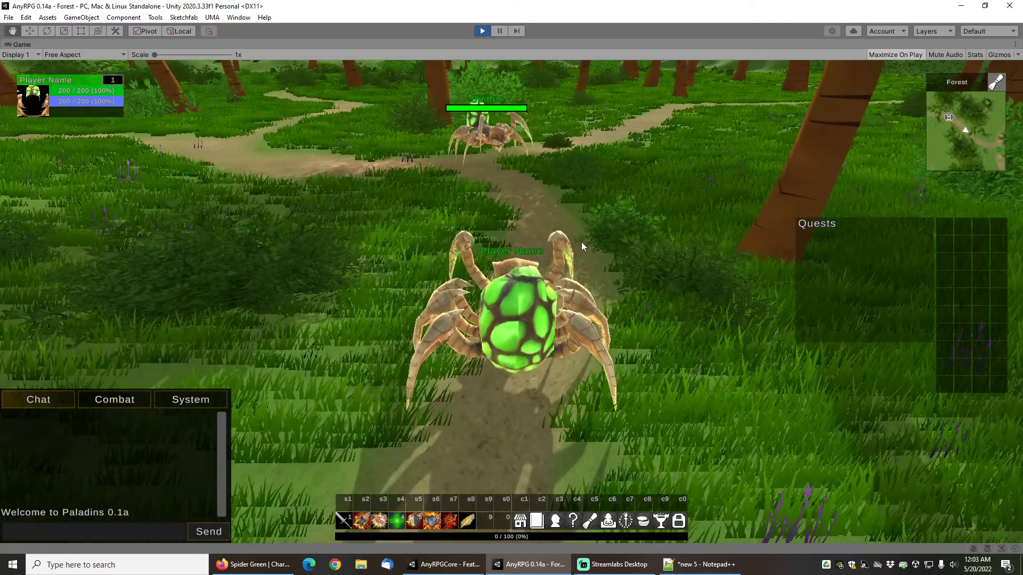
key("s")
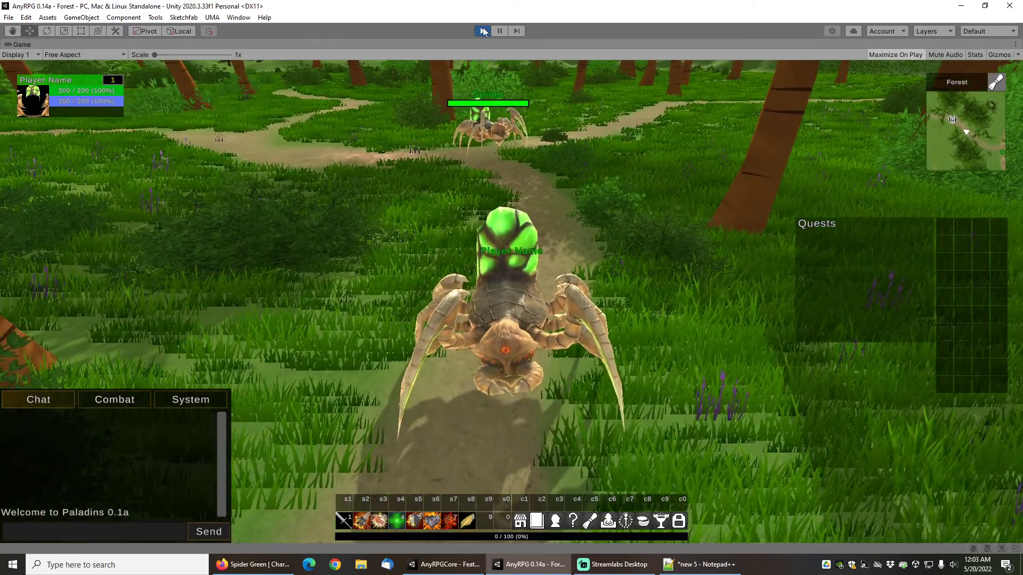
left_click(482, 31)
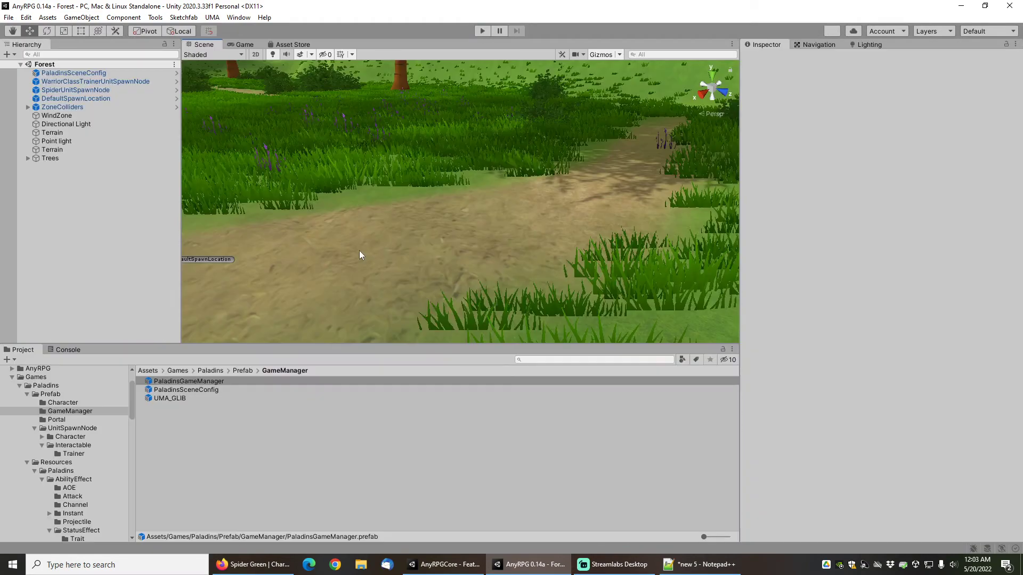
Open the UnitType folder in the Paladins resources.
scroll(84, 441, "down", 10)
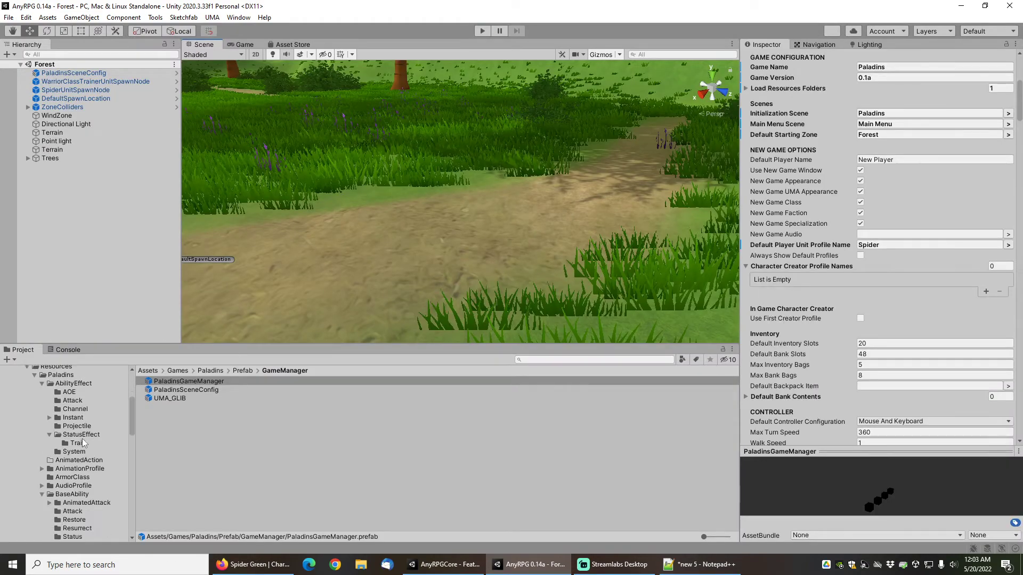
scroll(84, 441, "down", 6)
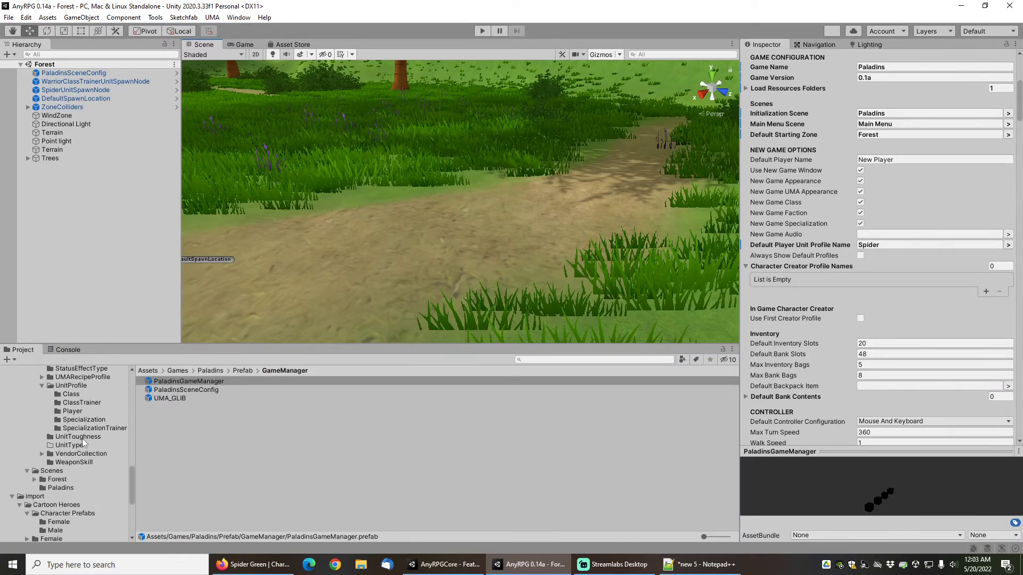
left_click(69, 445)
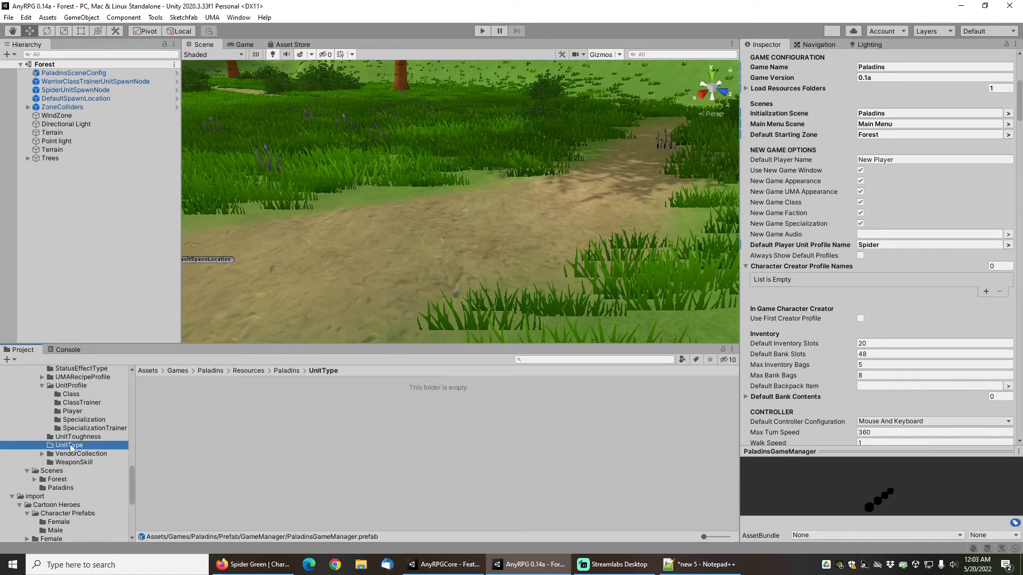
Create a UnitType asset named Humanoid in the UnitType folder and set its resource name to Humanoid.
right_click(158, 399)
mouse_move(225, 93)
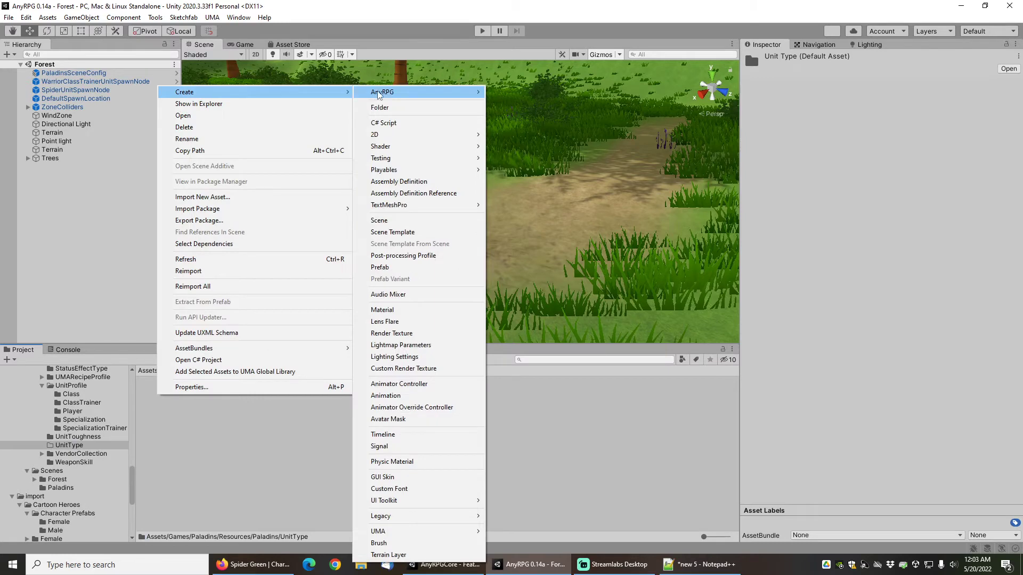
mouse_move(379, 93)
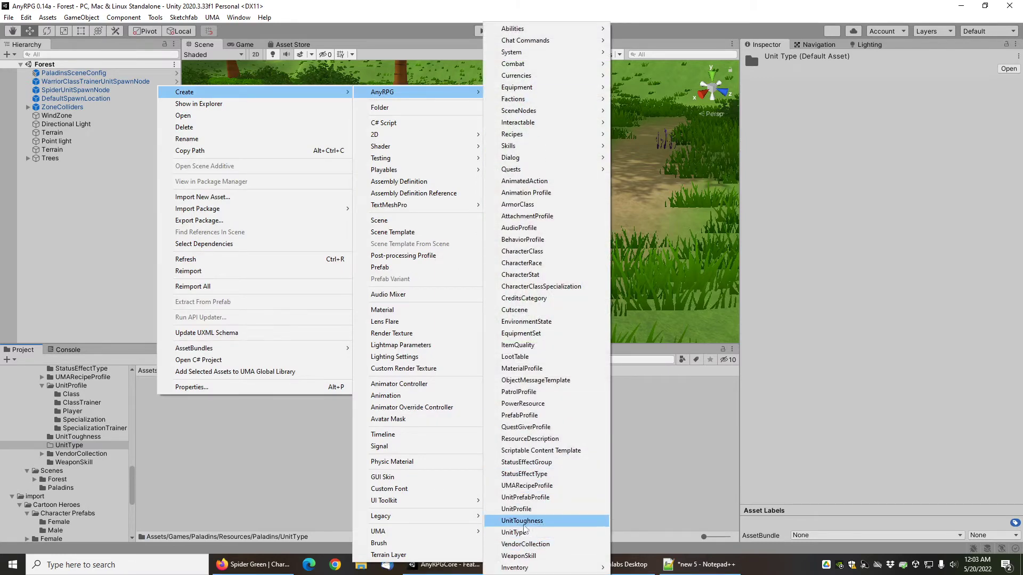
left_click(515, 533)
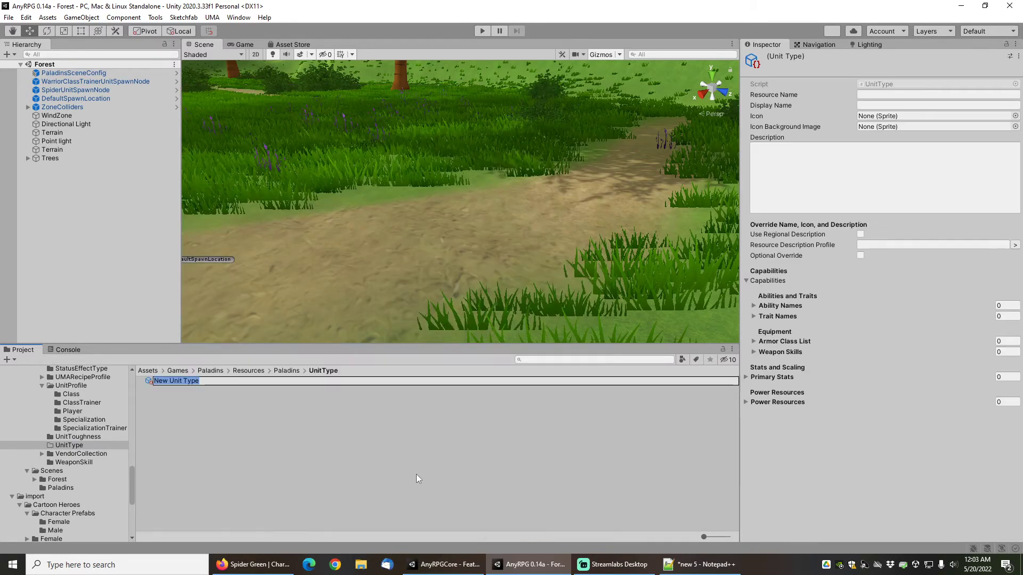
type("Humanoi")
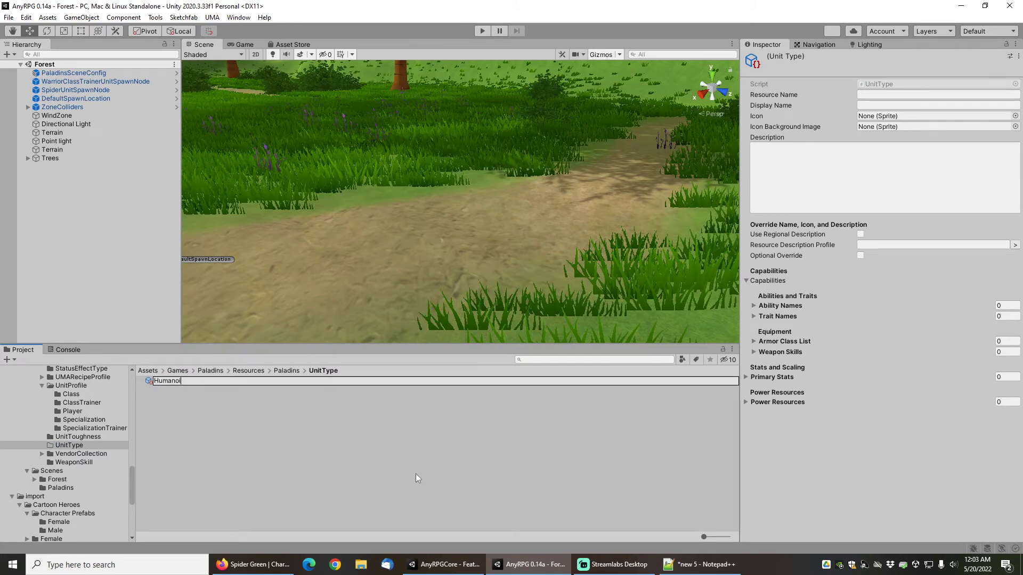
type("d")
key("Return")
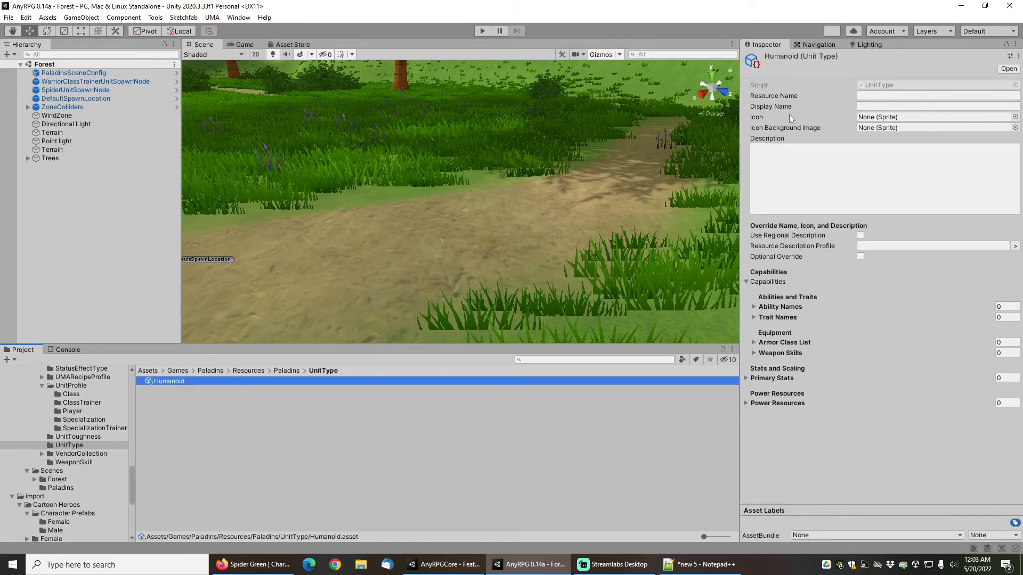
left_click(883, 95)
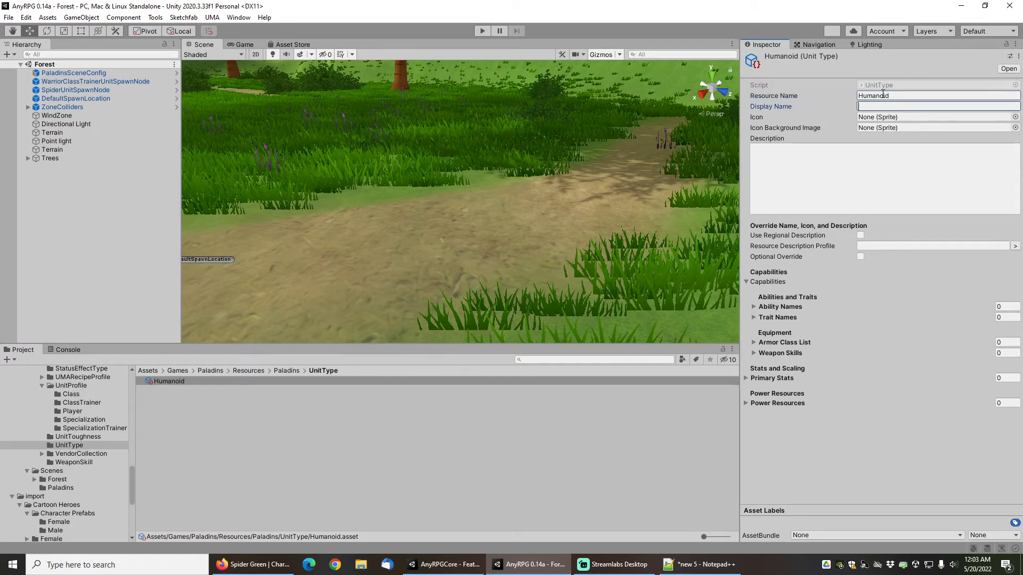
key("Tab")
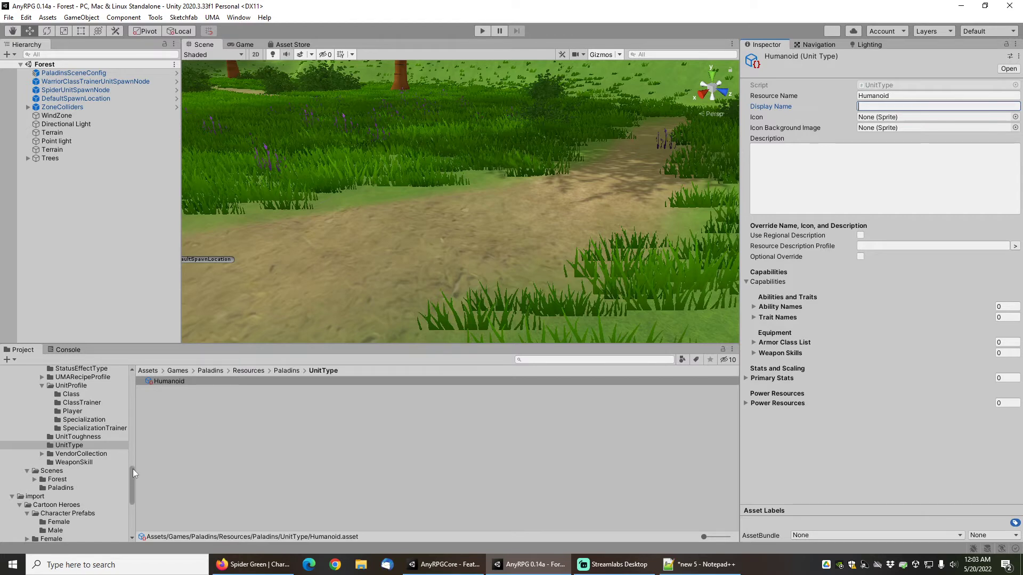
Open PaladinCharacterClass in the CharacterClass folder and copy its whole Capabilities block.
left_click_drag(132, 478, 143, 433)
left_click(85, 423)
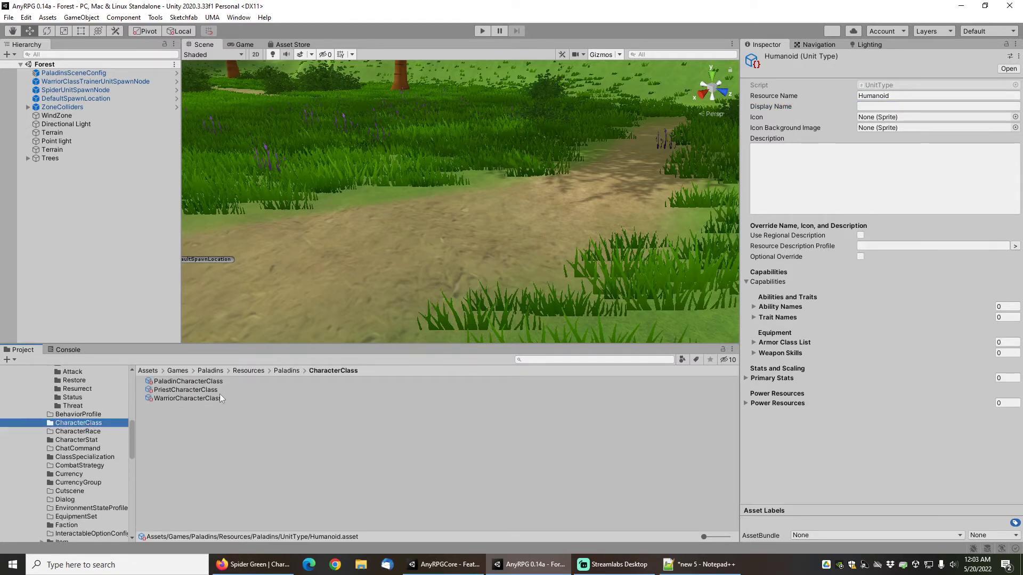
left_click(187, 381)
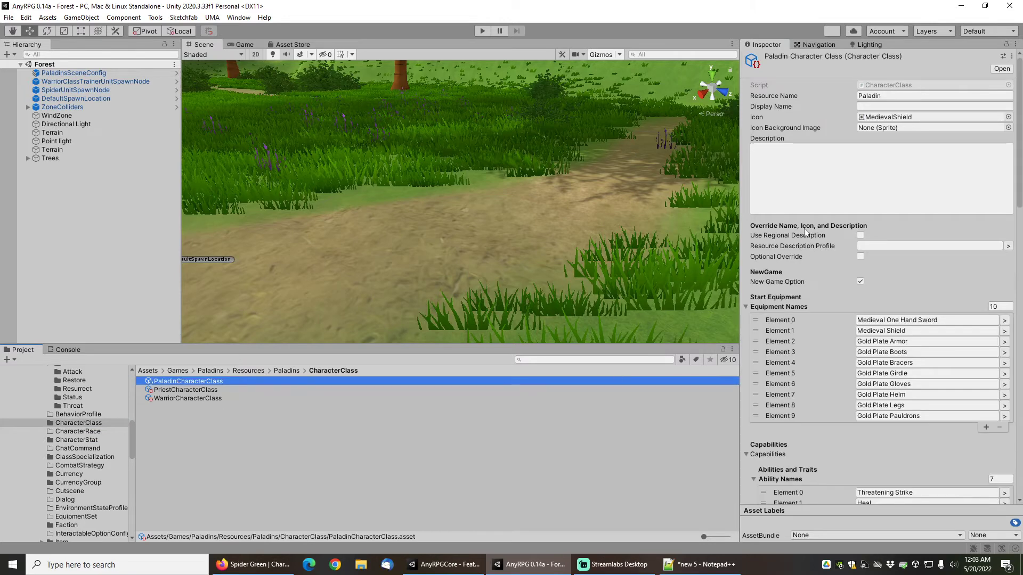
scroll(807, 263, "down", 3)
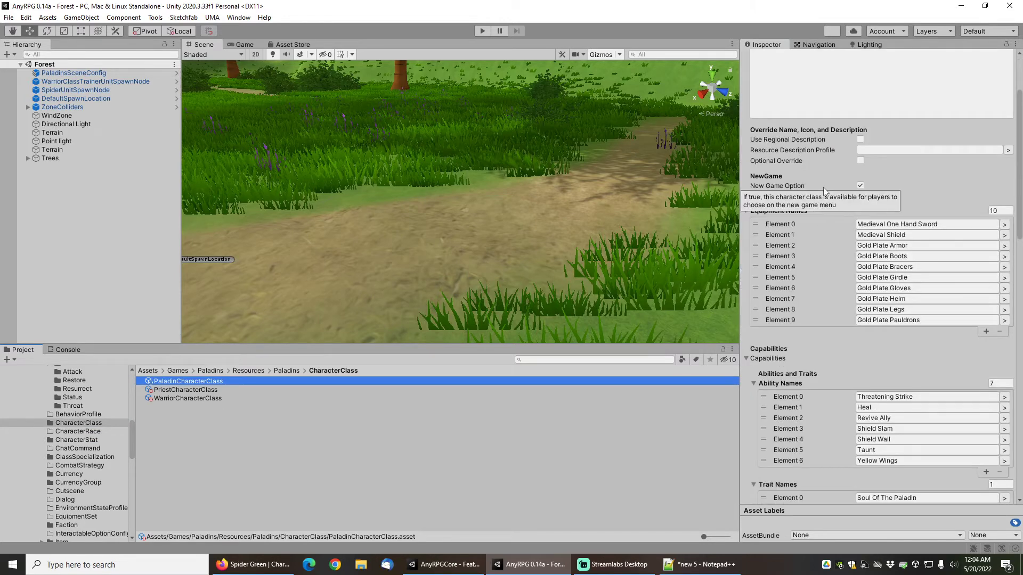
scroll(826, 282, "down", 6)
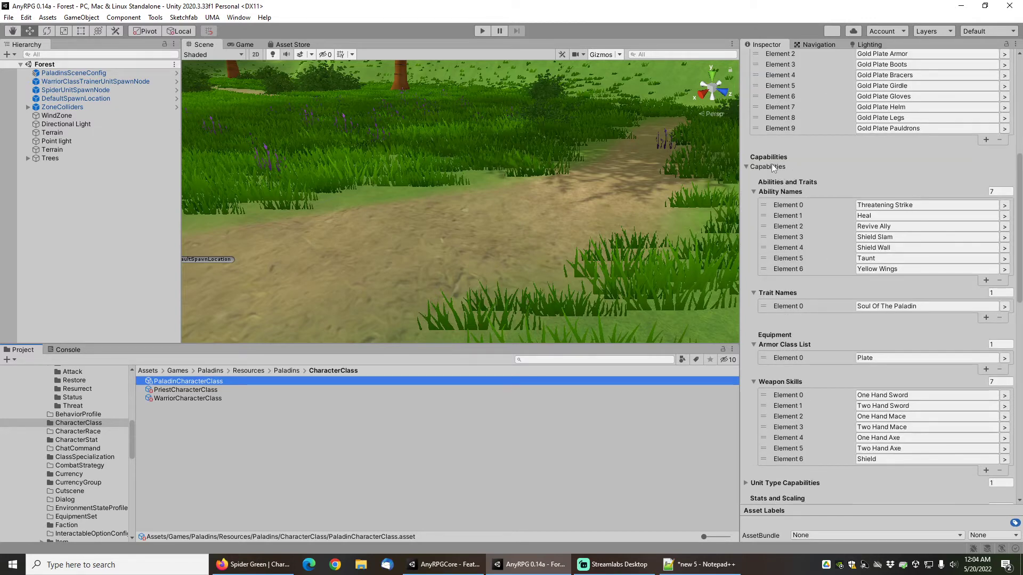
right_click(771, 166)
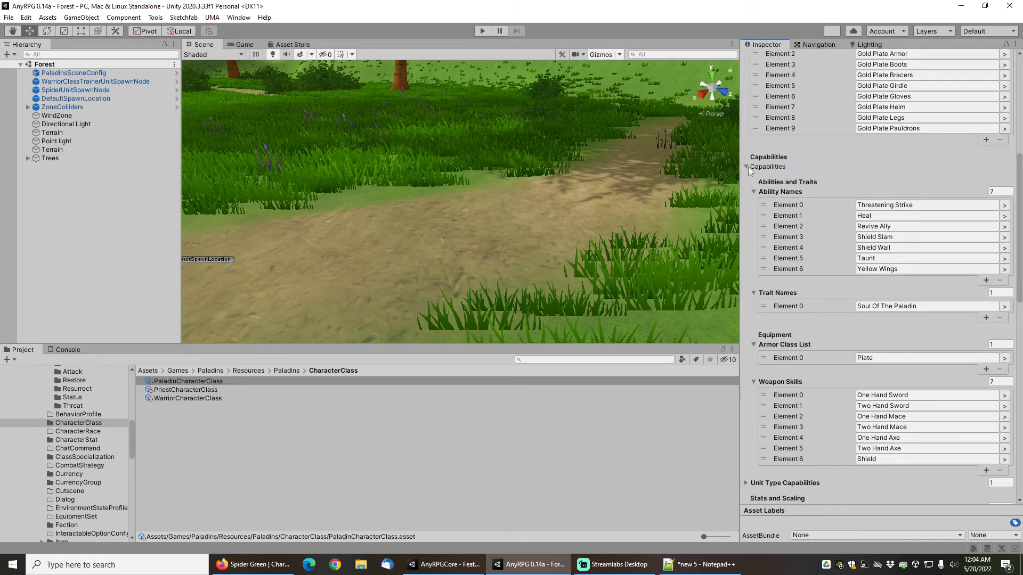
Add Humanoid as a unit type in the first Unit Type Capabilities entry of the Paladin class.
scroll(784, 368, "down", 9)
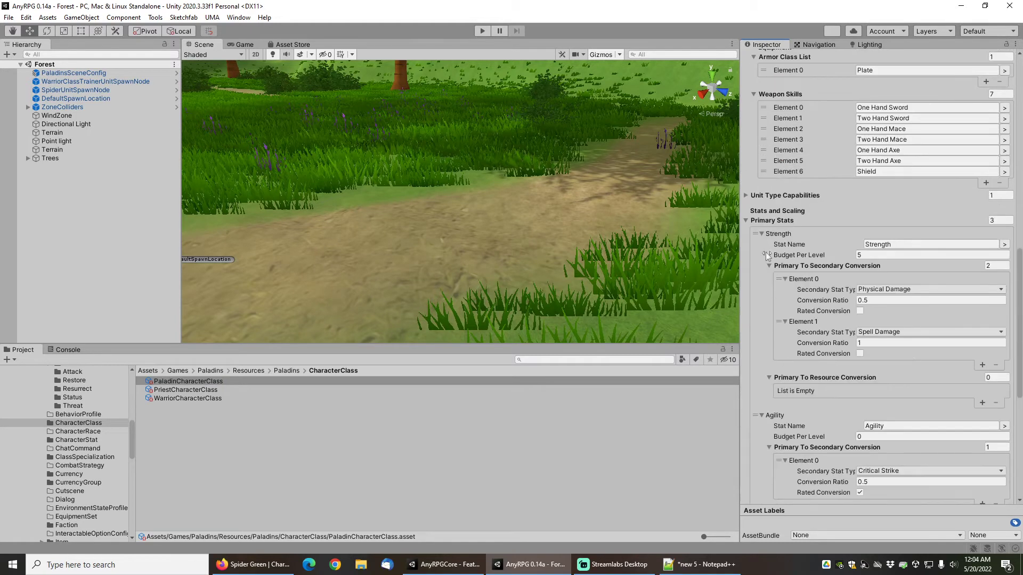
left_click(745, 220)
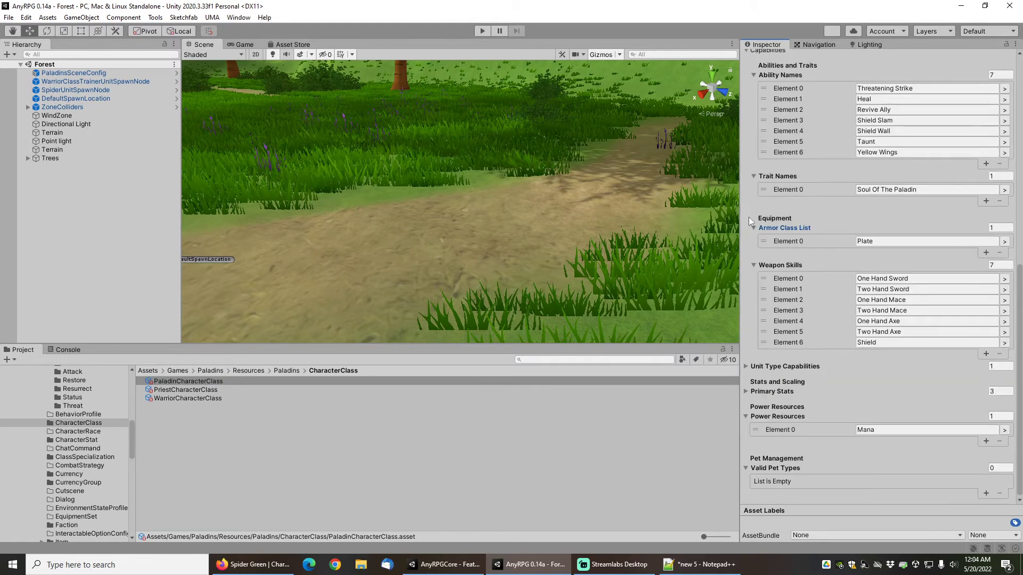
left_click(746, 367)
scroll(801, 372, "down", 3)
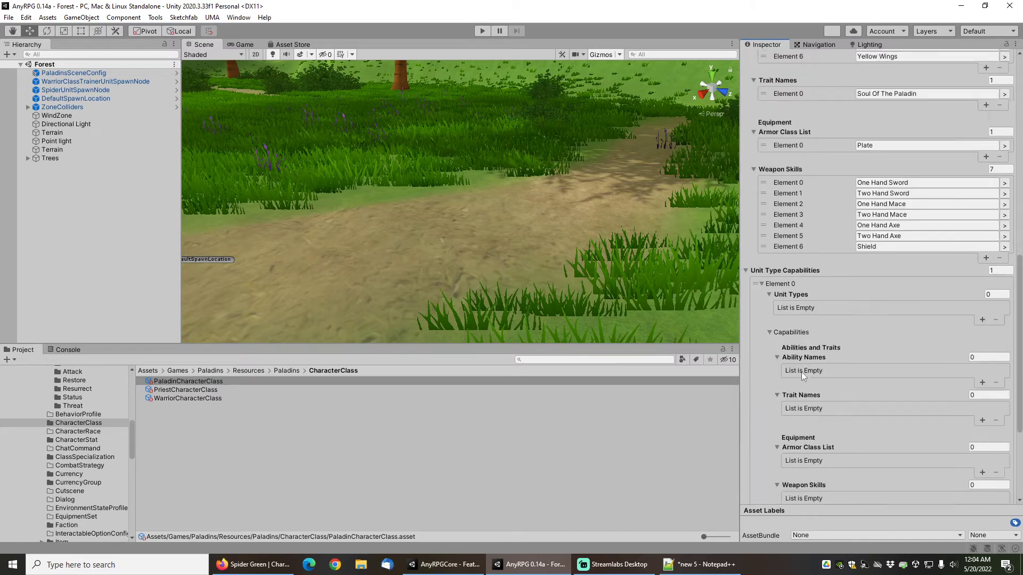
scroll(801, 371, "down", 3)
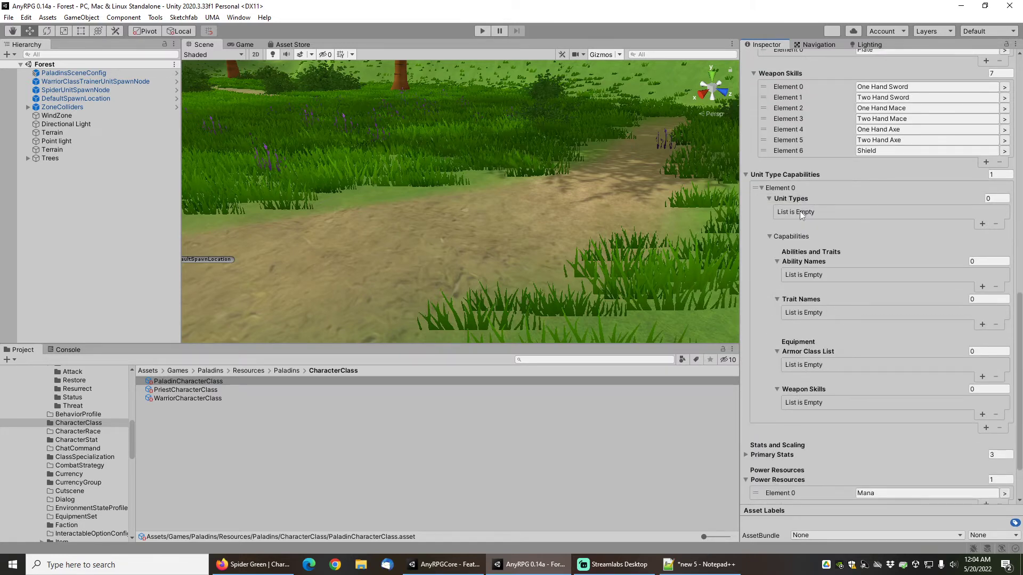
left_click(982, 223)
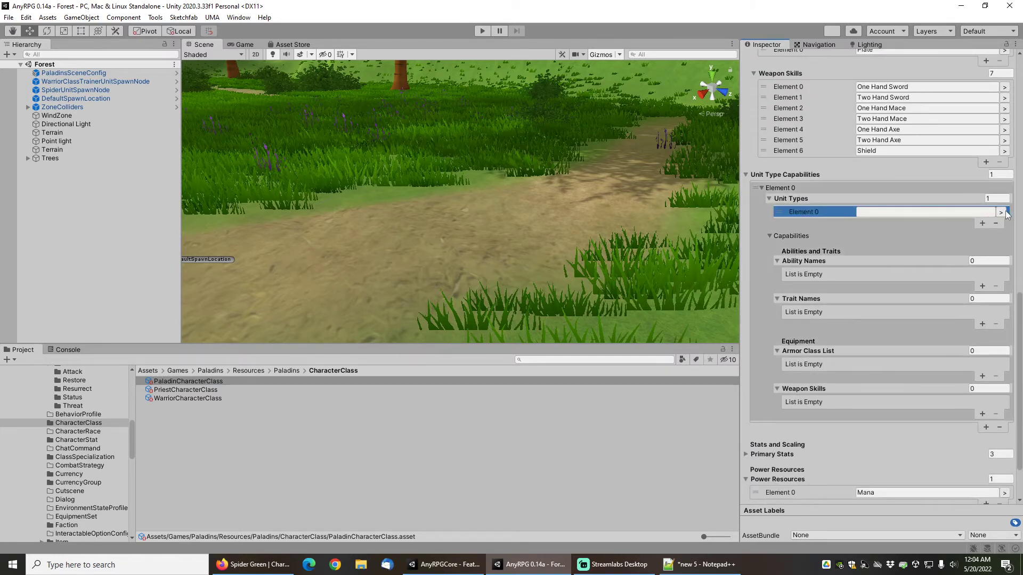
left_click(1001, 212)
left_click(321, 97)
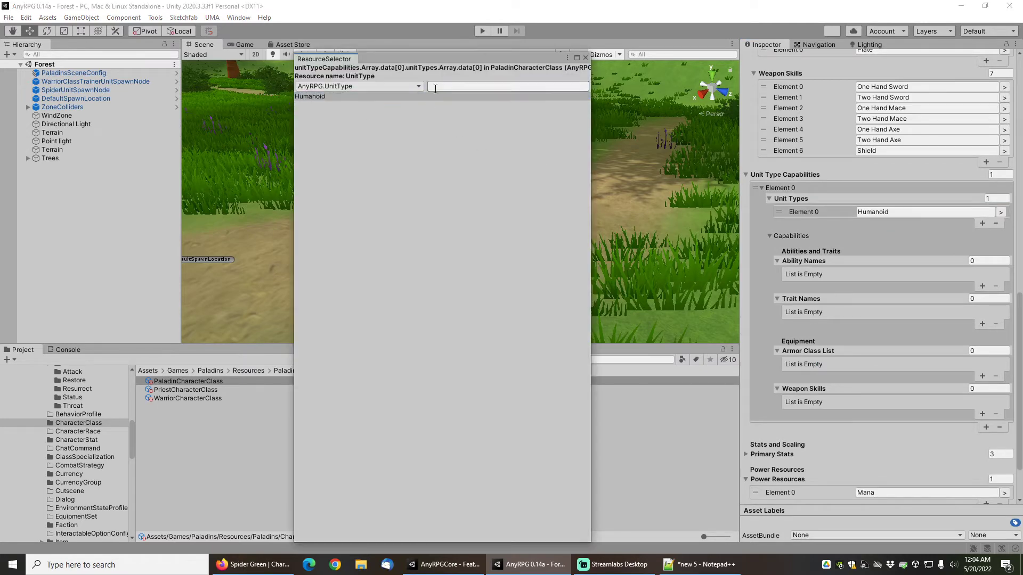
left_click(584, 56)
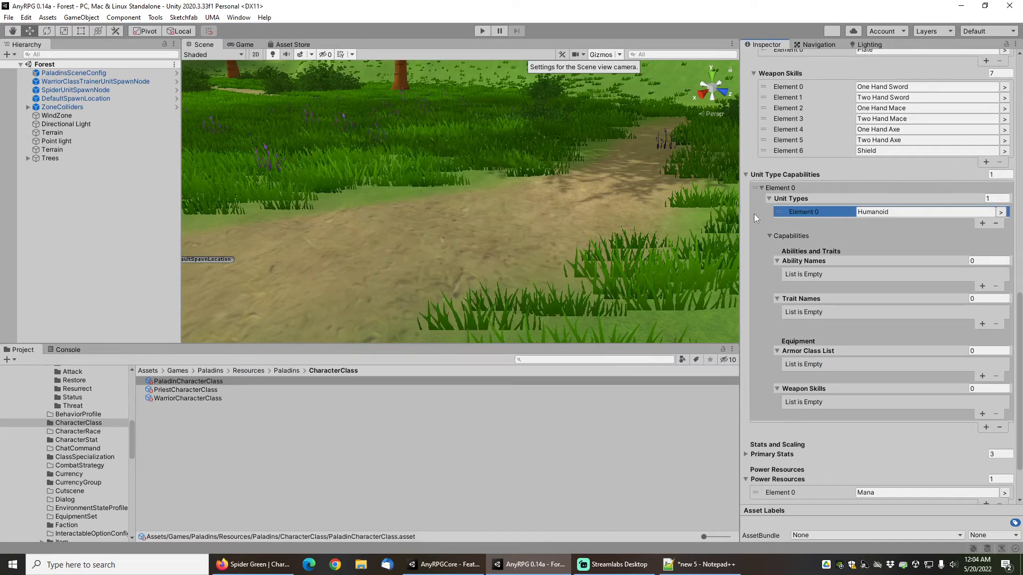
Paste the copied capabilities into the Humanoid entry and keep only Shield Slam, Shield Wall and Threatening Strike as its abilities.
right_click(793, 238)
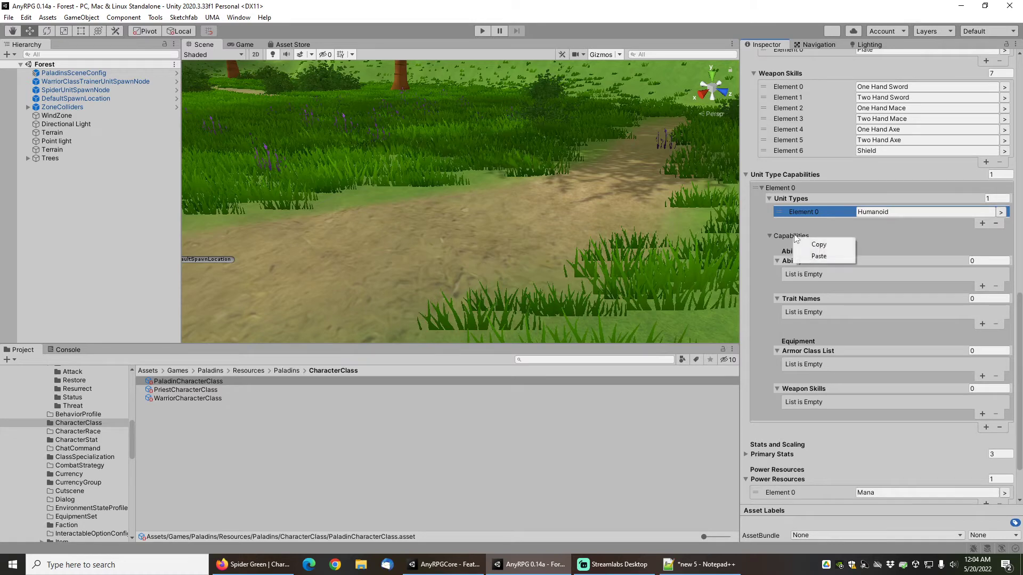
left_click(819, 254)
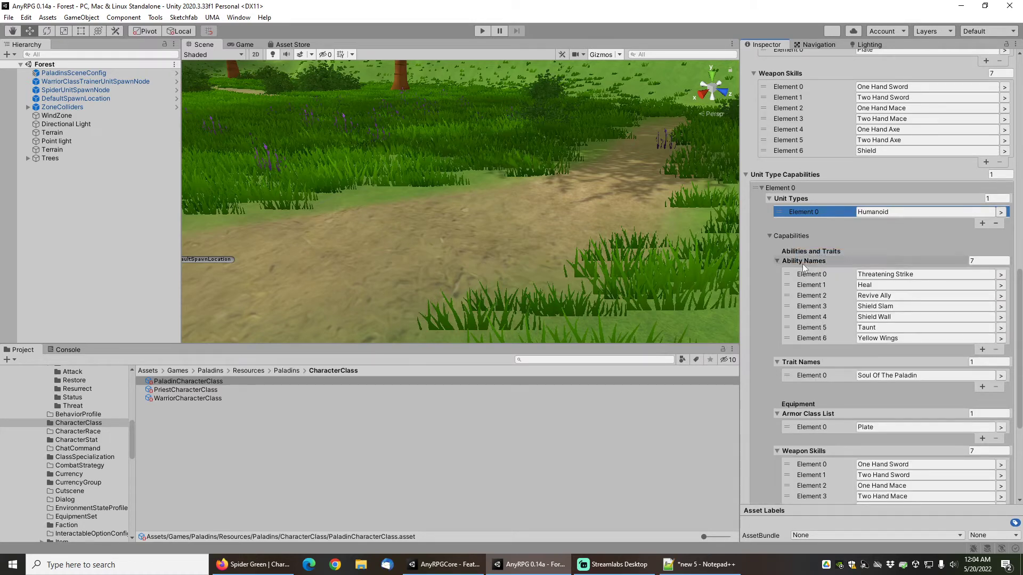
left_click_drag(788, 307, 788, 273)
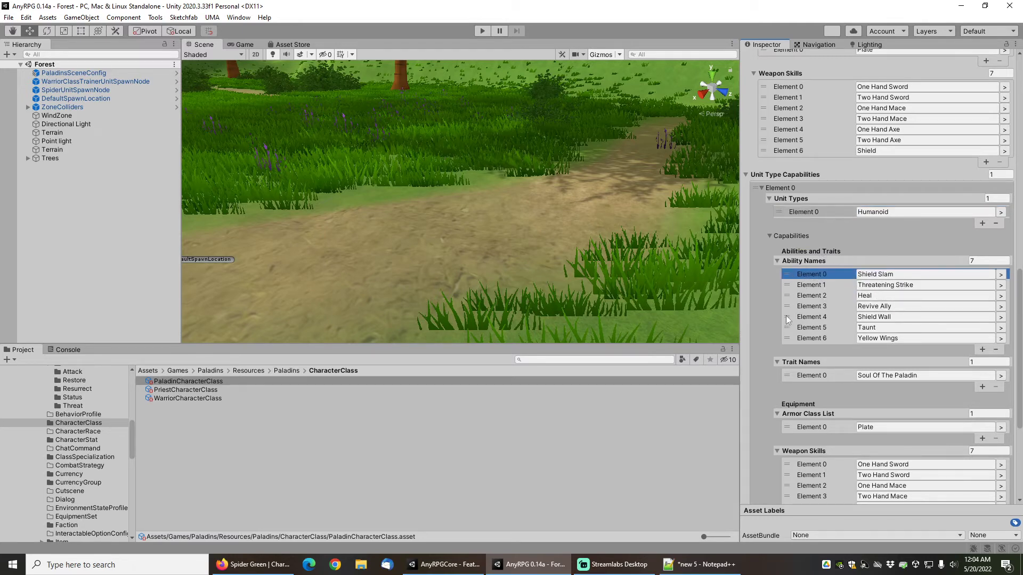
left_click_drag(787, 317, 797, 283)
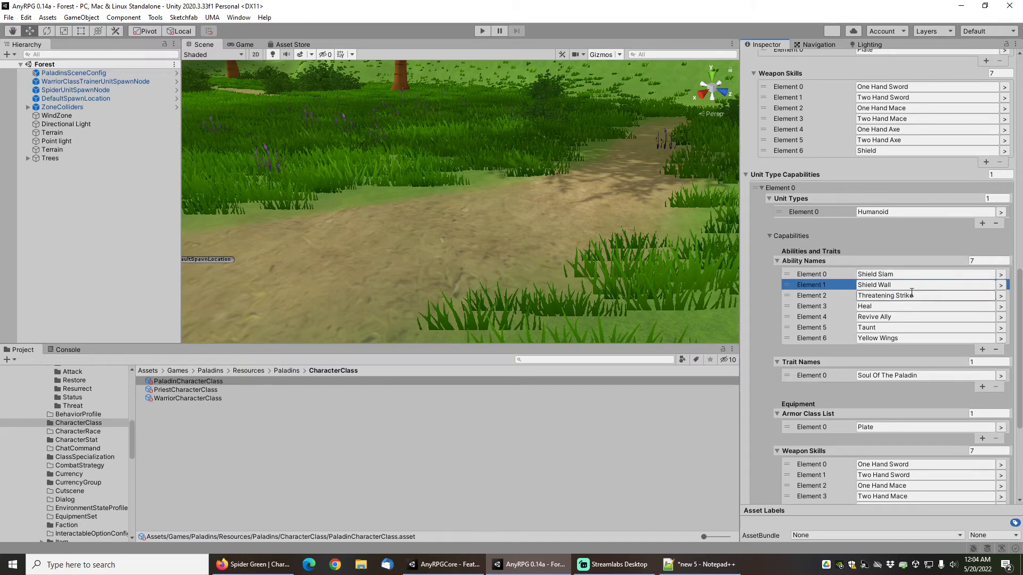
left_click(984, 260)
type("3")
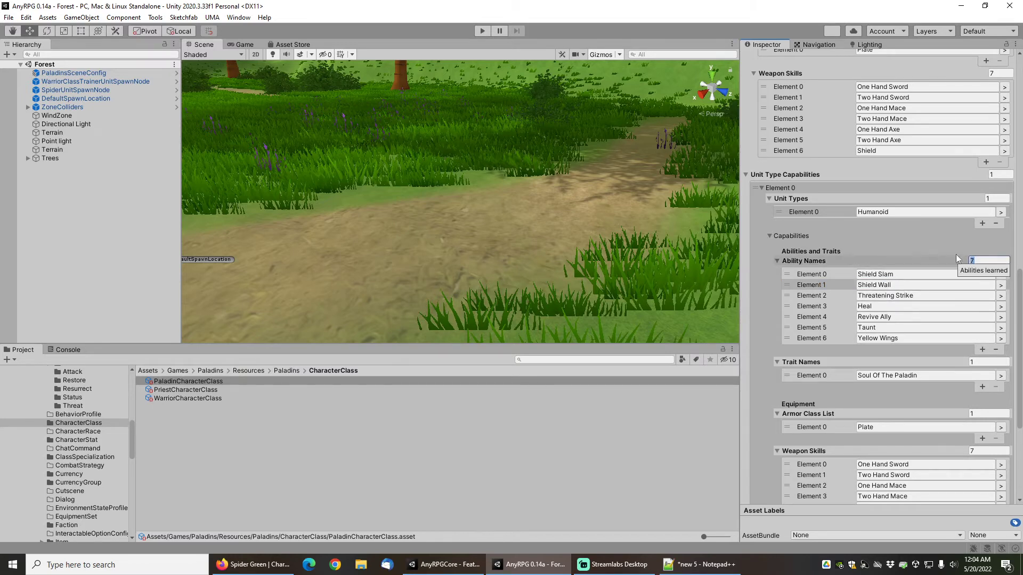
key("Tab")
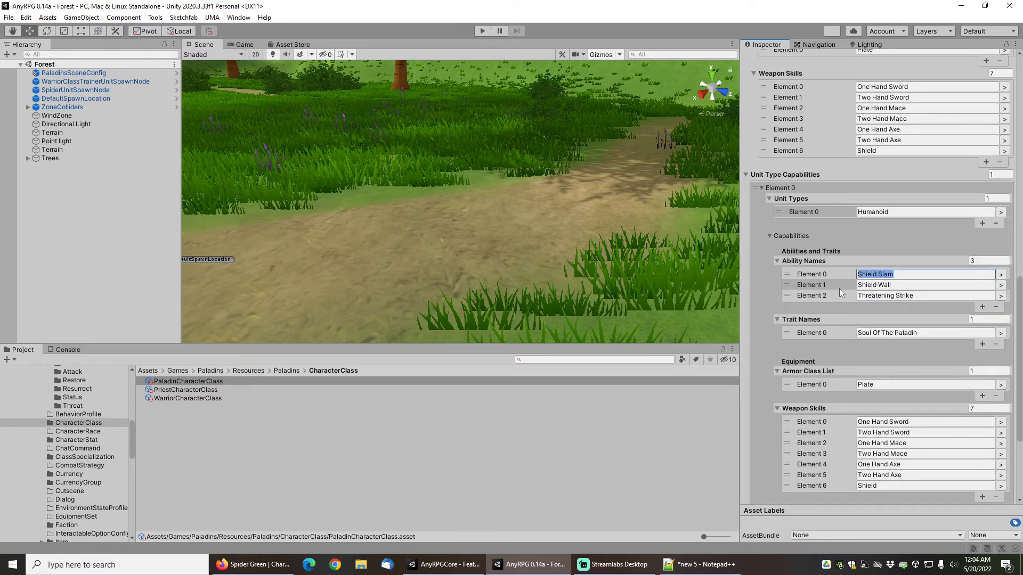
Reduce the Paladin class's general abilities to four: Heal, Revive Ally, Taunt and Yellow Wings.
scroll(835, 279, "up", 6)
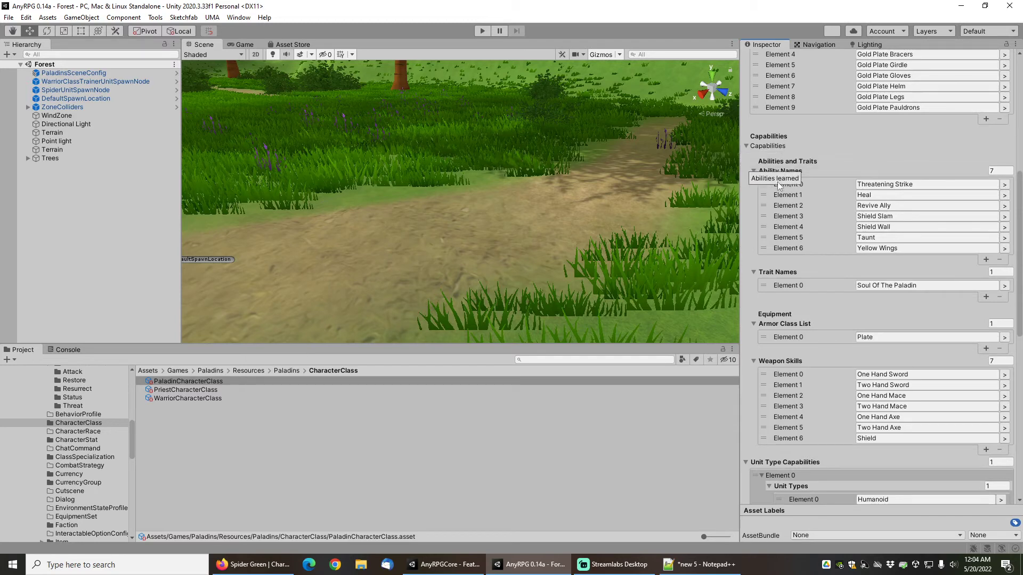
left_click_drag(763, 185, 763, 246)
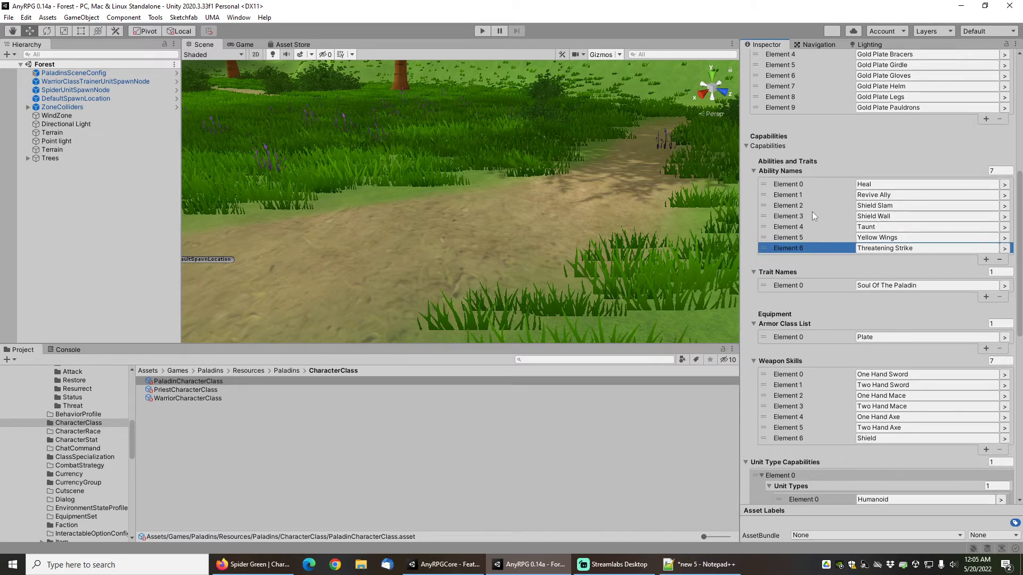
left_click_drag(763, 206, 766, 250)
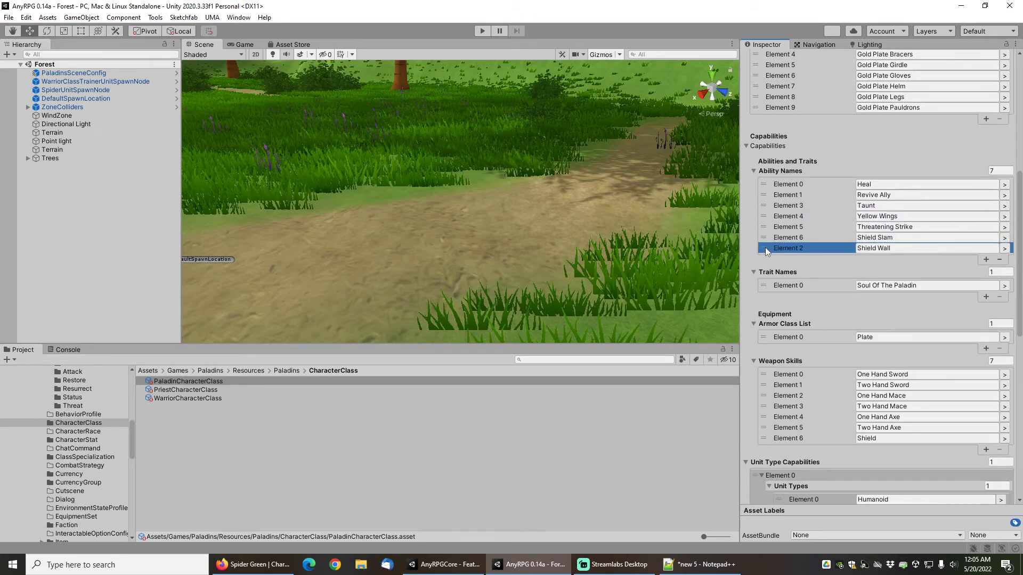
left_click(1000, 171)
type("4")
key("Tab")
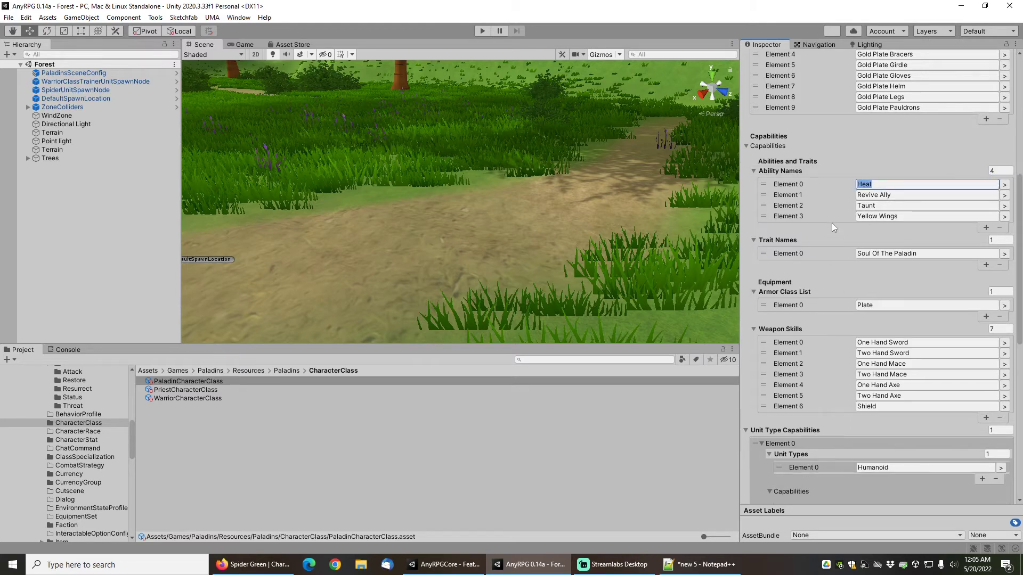
Remove the Soul Of The Paladin trait from the Humanoid entry's capabilities by setting its trait count to 0.
scroll(813, 263, "down", 3)
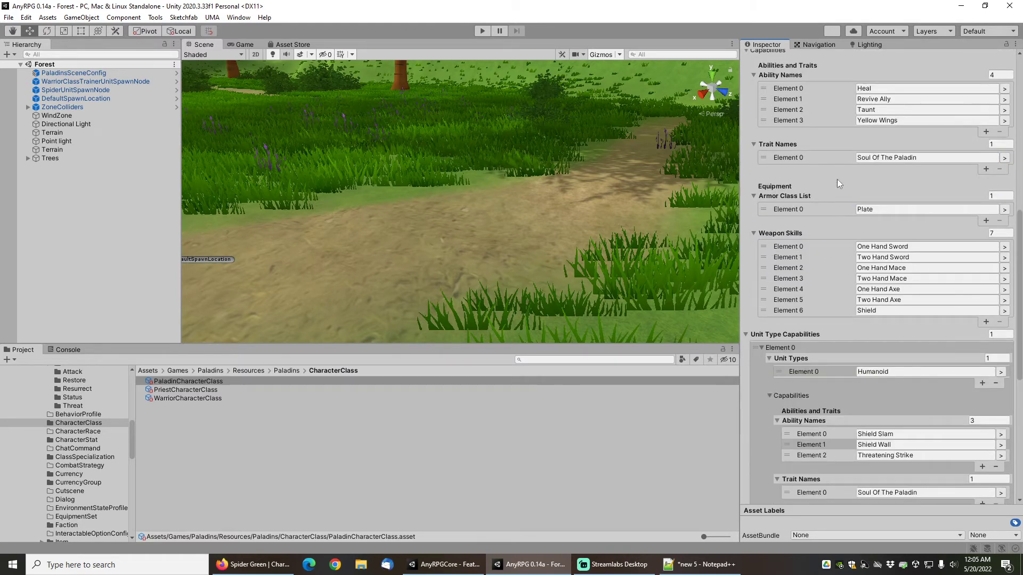
scroll(831, 160, "up", 3)
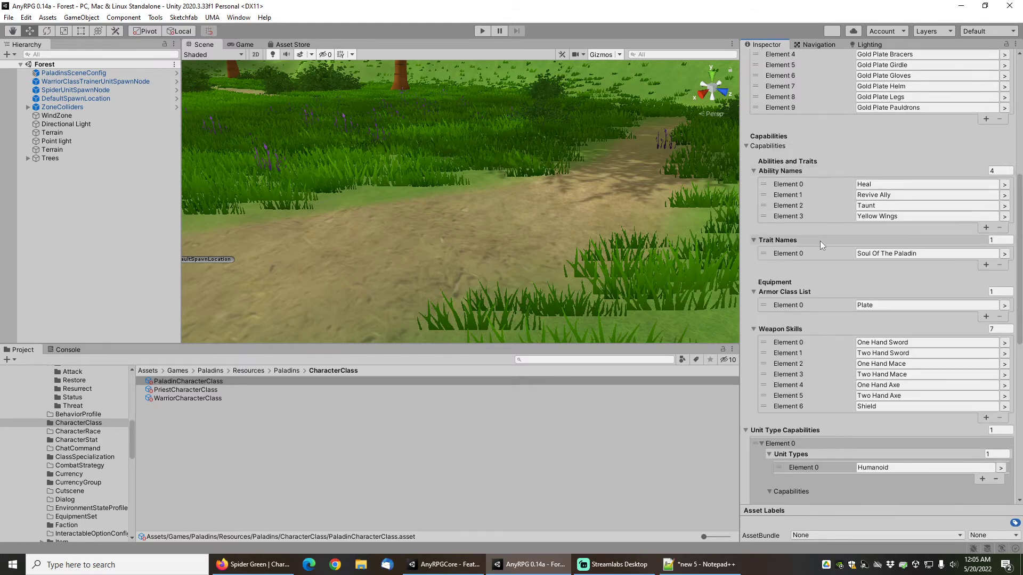
scroll(818, 264, "down", 6)
scroll(815, 271, "down", 3)
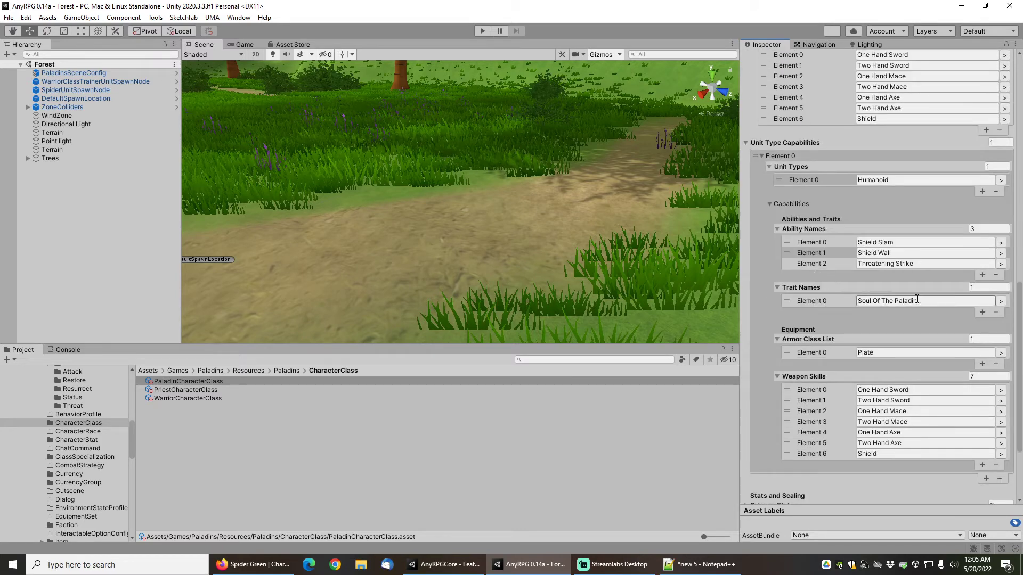
left_click(984, 287)
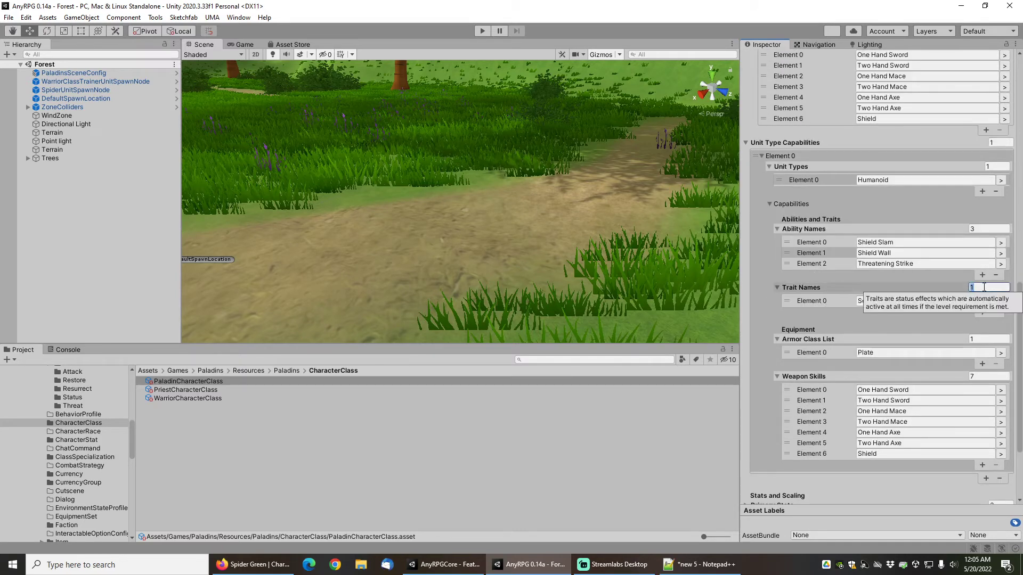
key("Return")
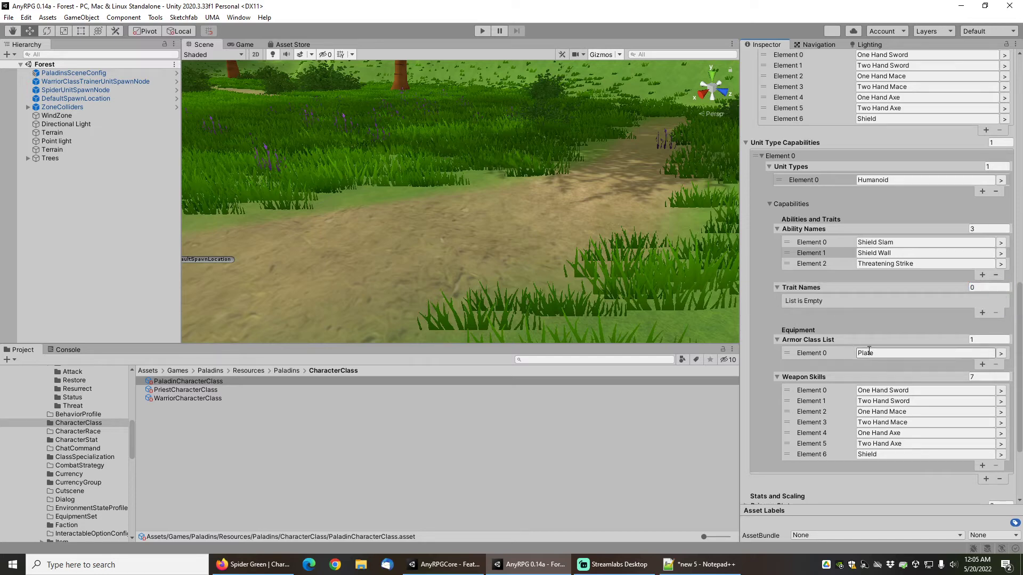
scroll(868, 318, "up", 10)
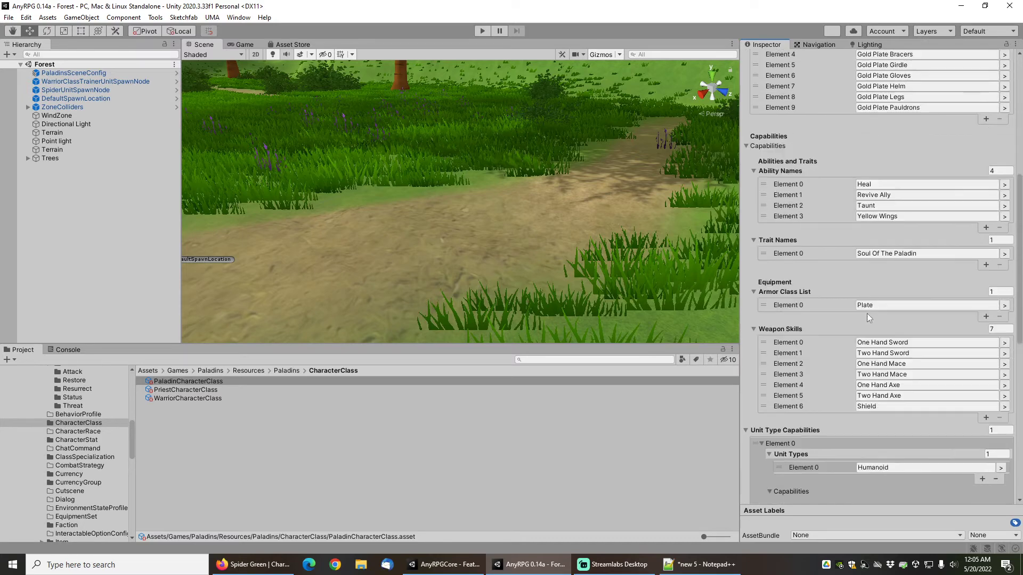
Empty the Paladin class's general armor class list and weapon skills by setting both counts to 0.
left_click(994, 291)
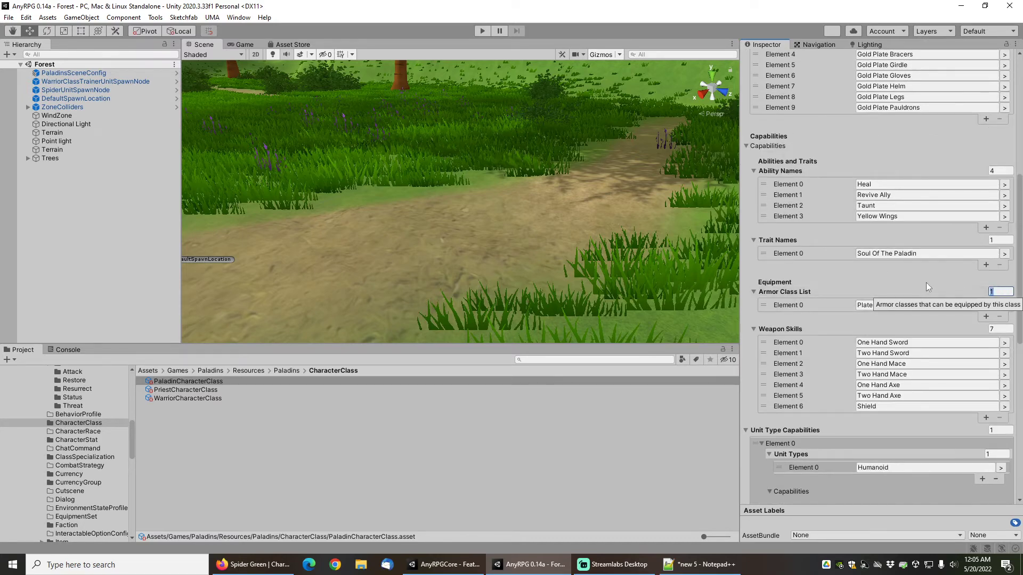
type("0")
key("Return")
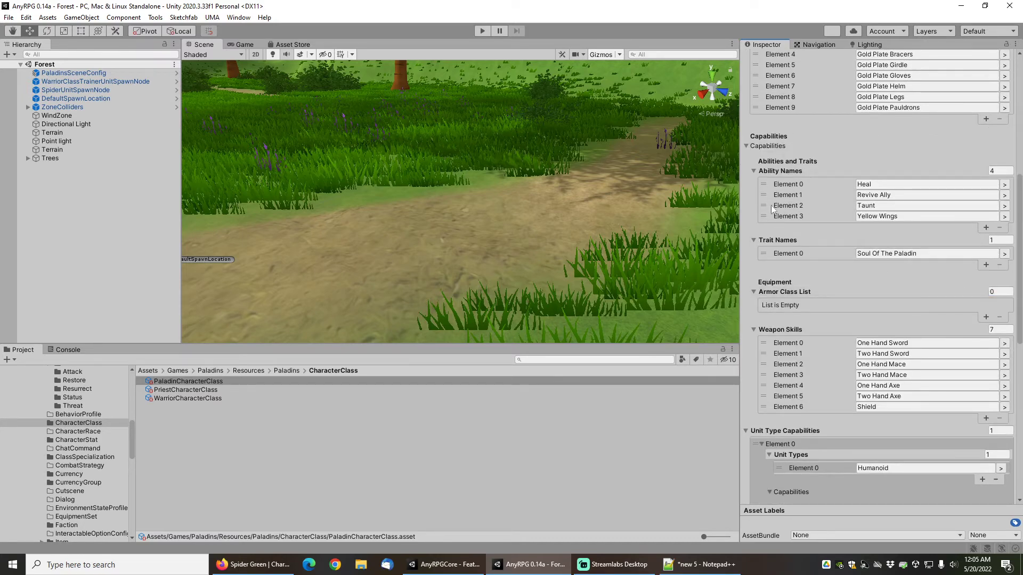
scroll(803, 301, "down", 3)
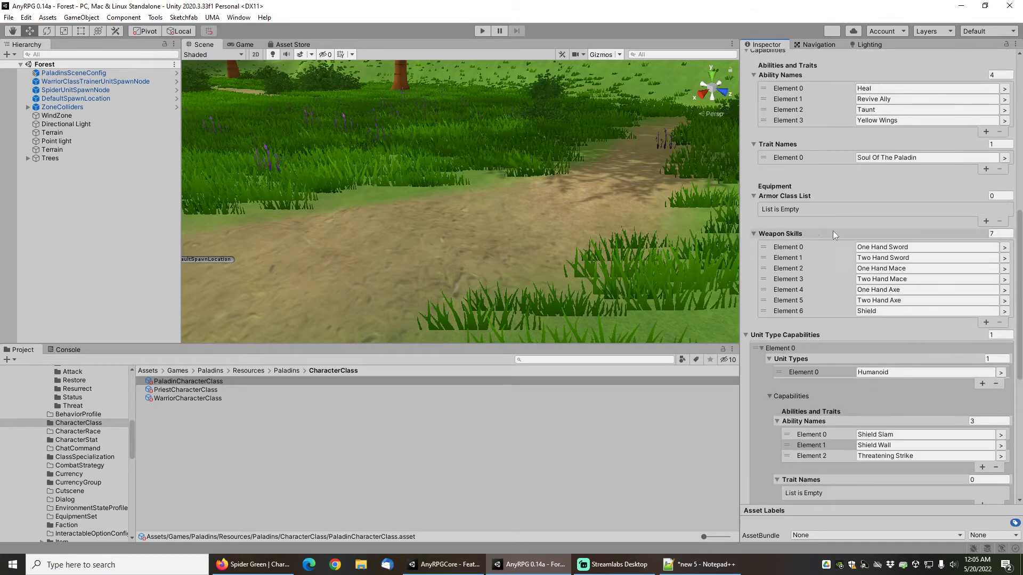
left_click(1000, 233)
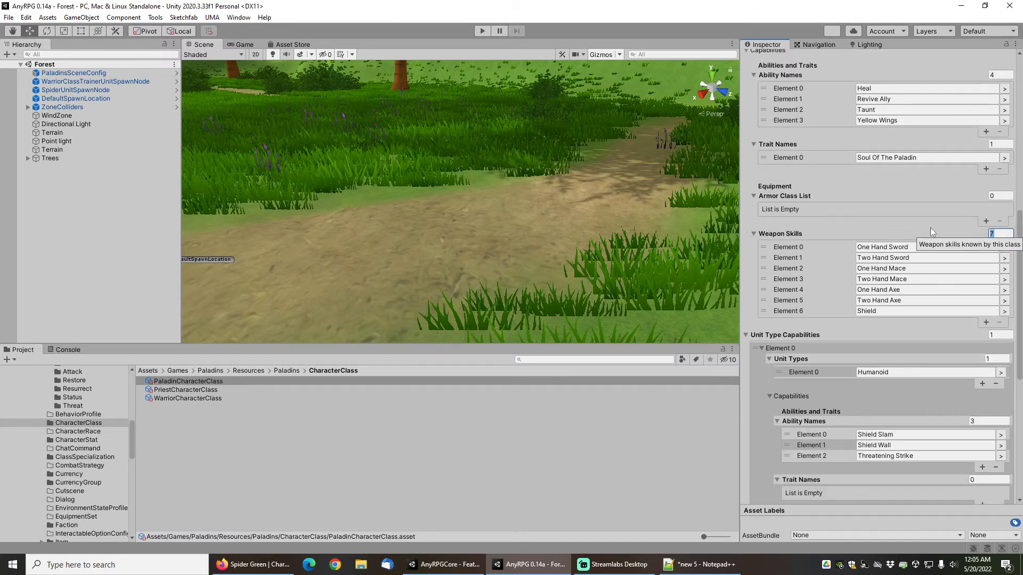
type("0")
key("Return")
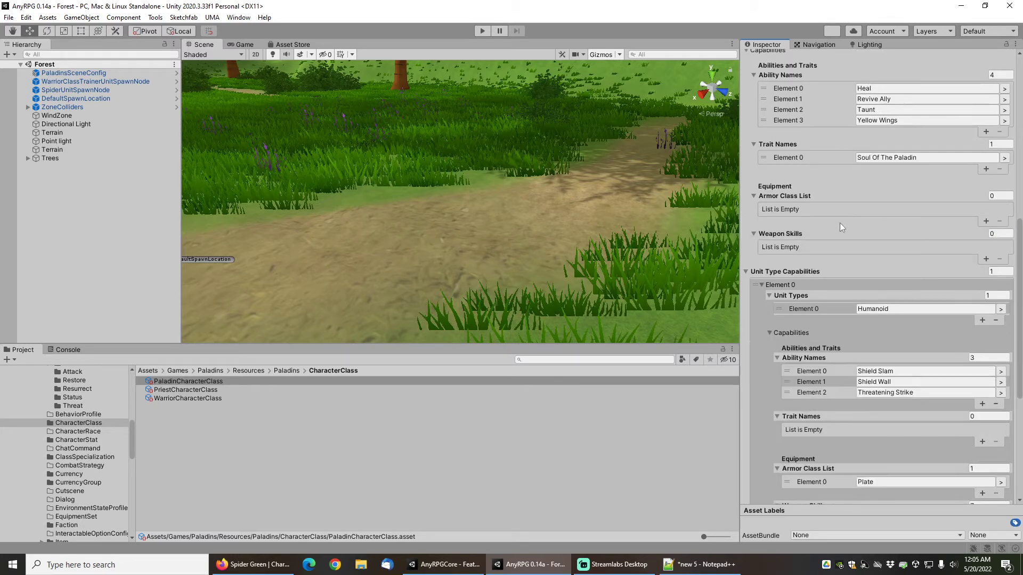
scroll(840, 223, "up", 3)
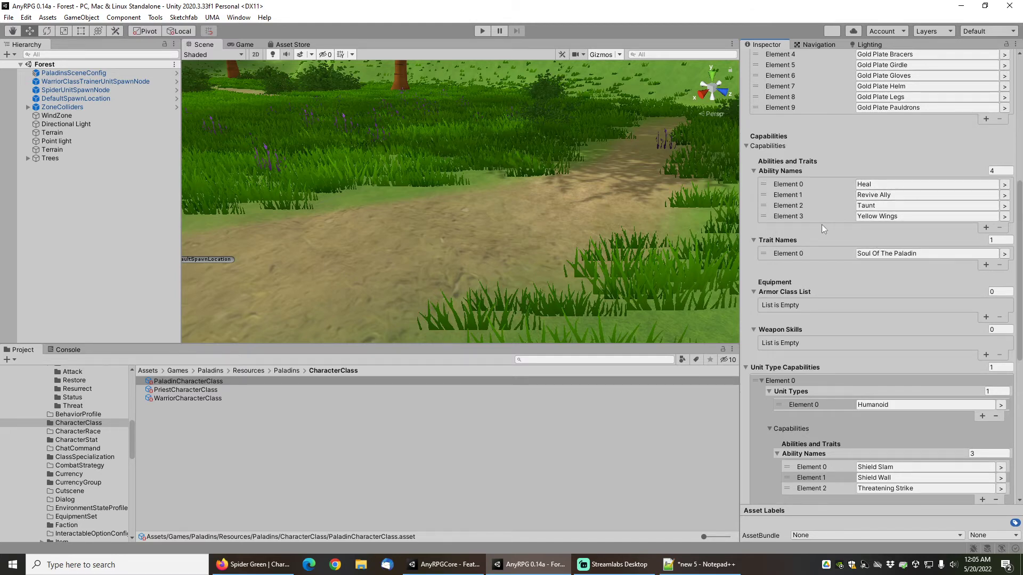
scroll(817, 222, "down", 3)
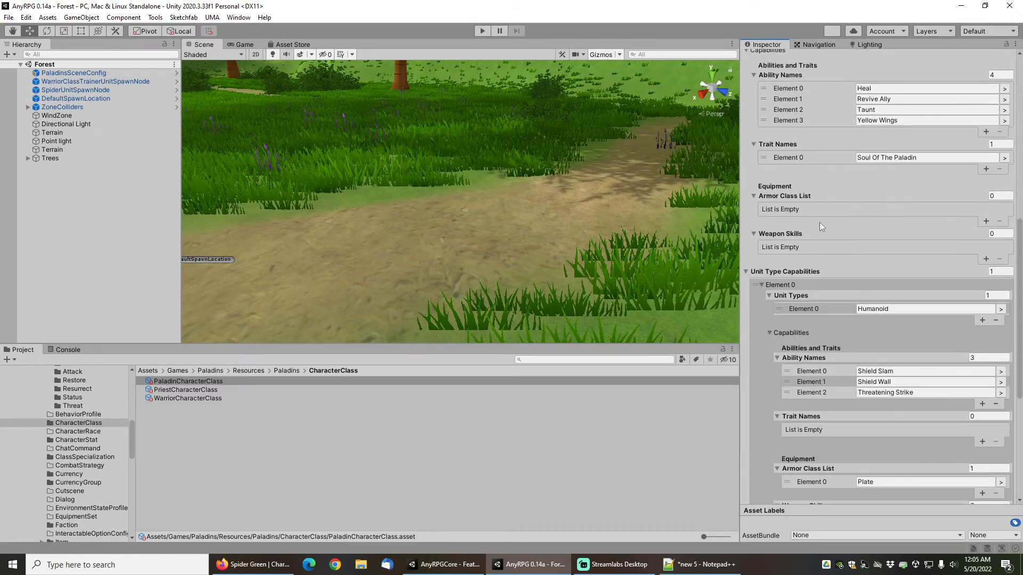
Copy the Yellow Wings ability name and shorten the Paladin's general ability list to 3 entries.
scroll(819, 222, "up", 3)
left_click(927, 215)
key("ctrl+c")
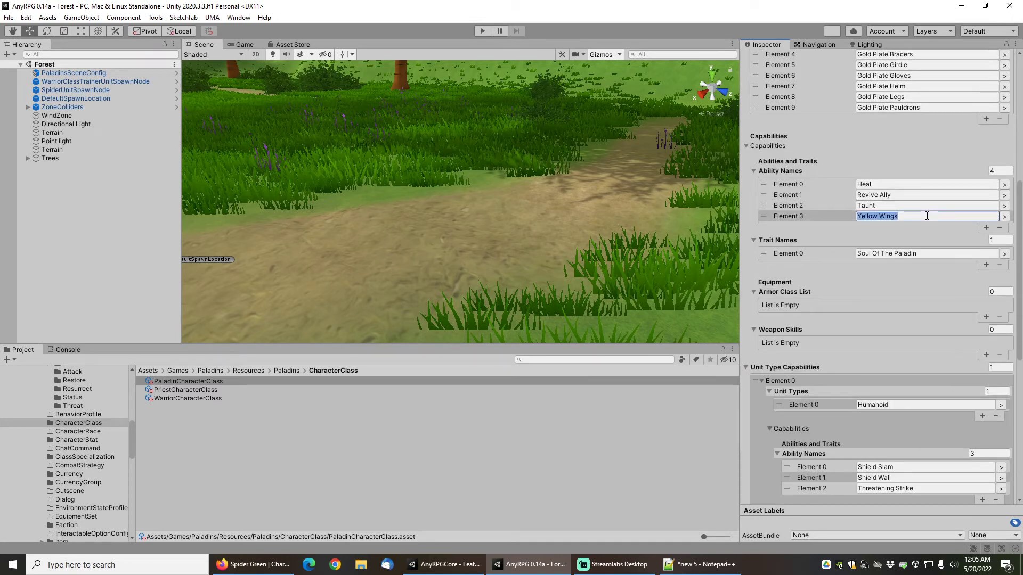
left_click(1000, 170)
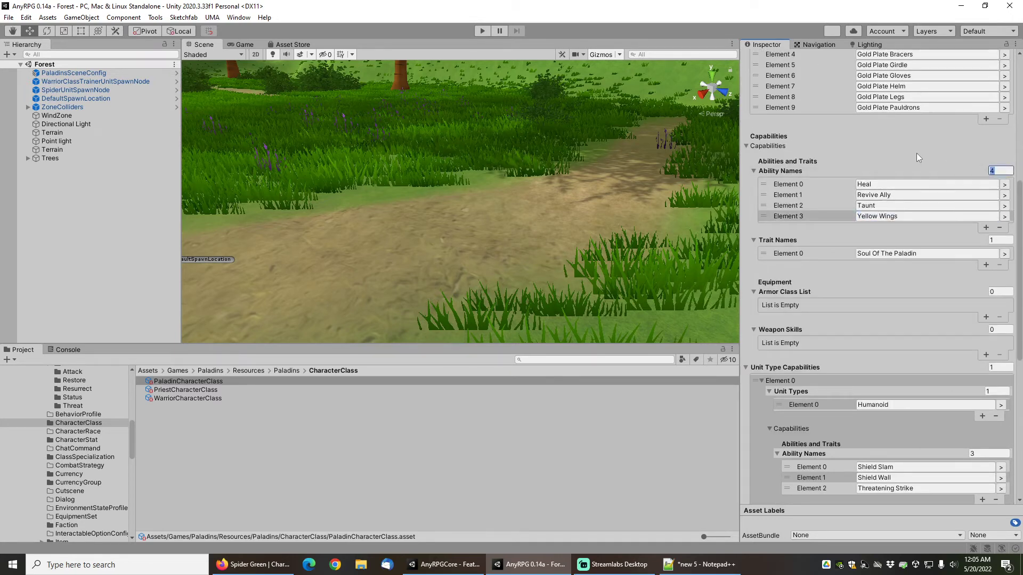
type("3")
key("Return")
Increase the Humanoid entry's ability count to 4 and paste Yellow Wings as the last ability.
scroll(810, 302, "down", 10)
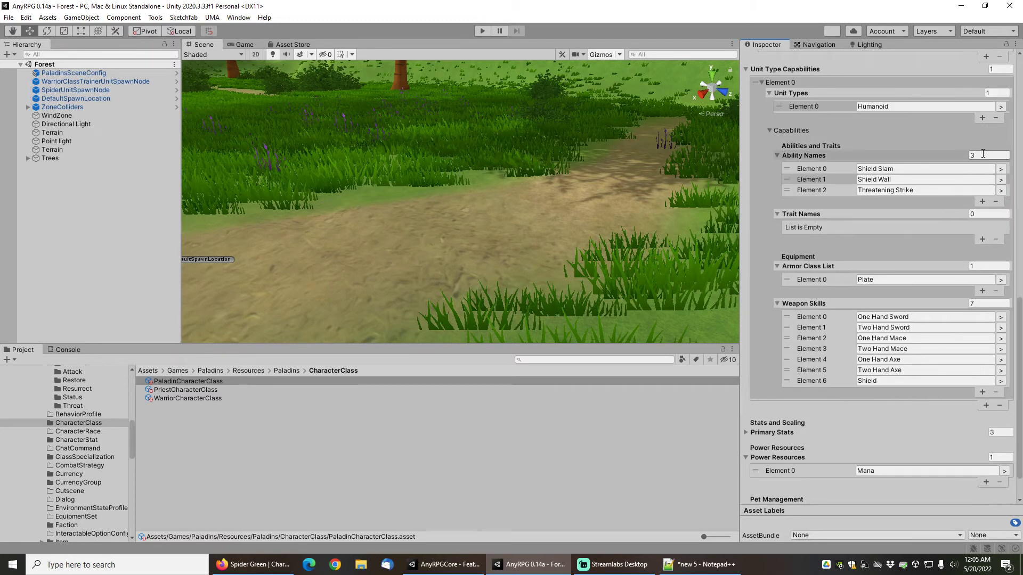
left_click(986, 155)
type("4")
key("Tab")
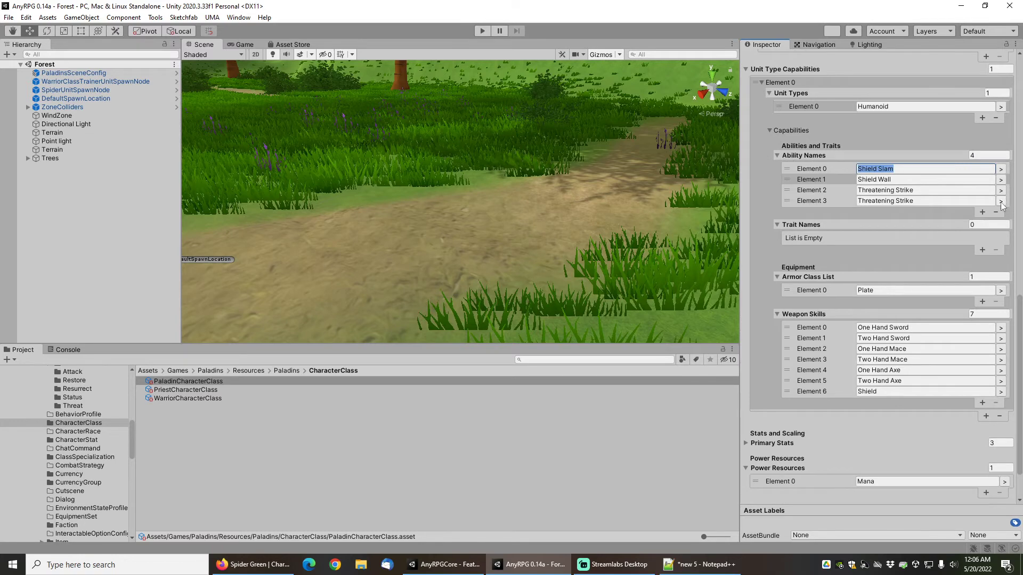
left_click(979, 201)
key("ctrl+v")
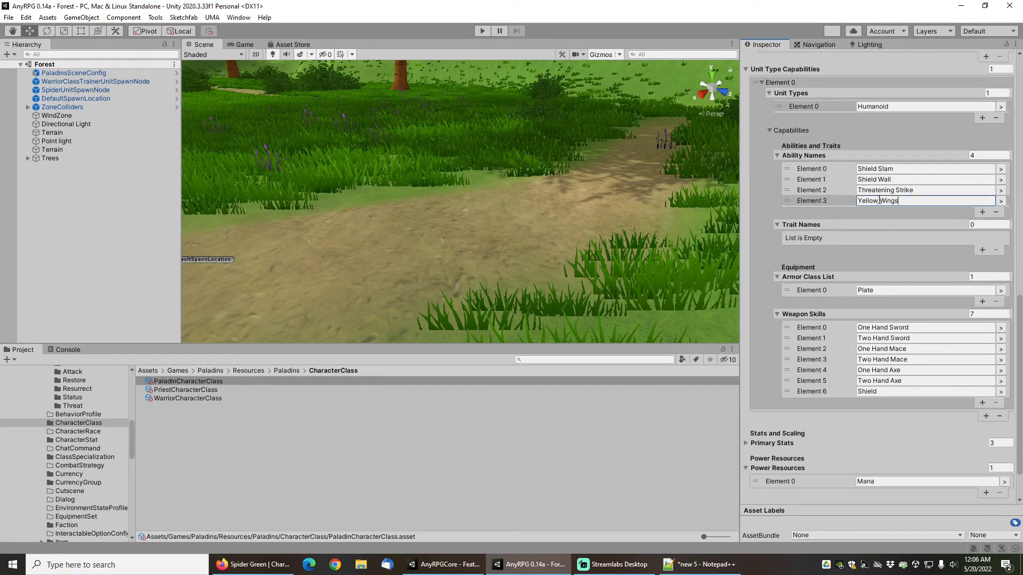
scroll(829, 258, "down", 2)
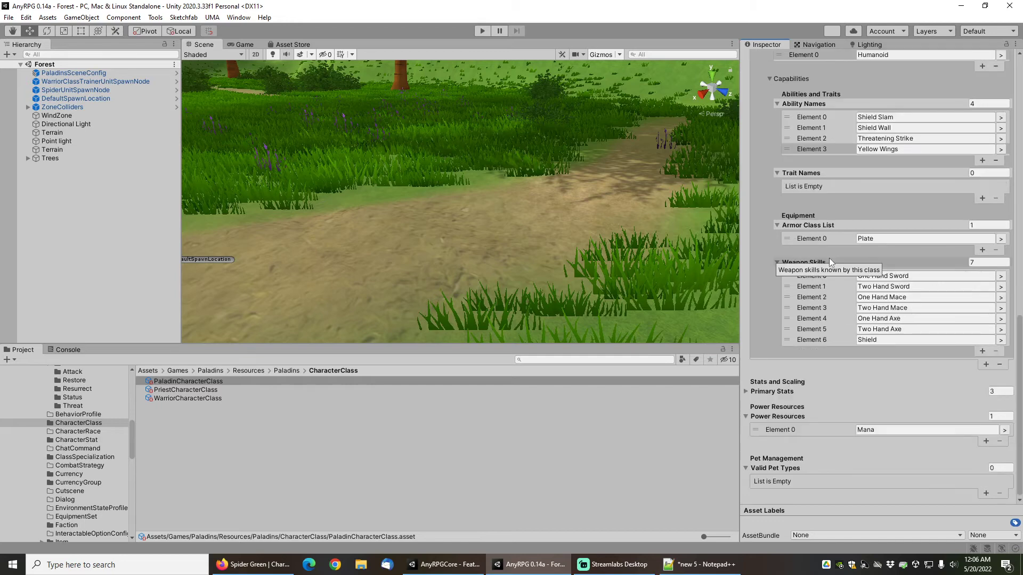
scroll(837, 235, "up", 4)
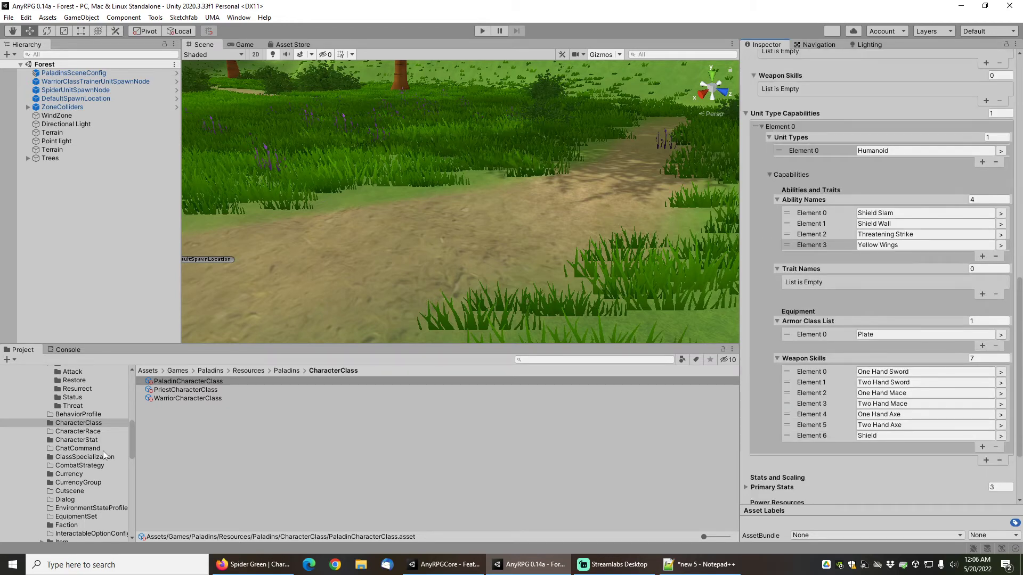
Enable Require Armor Class on all the gold plate armor items, from GoldPlateArmorItem to GoldPlatePauldronsItem, keeping Plate as the armor class.
scroll(98, 473, "down", 4)
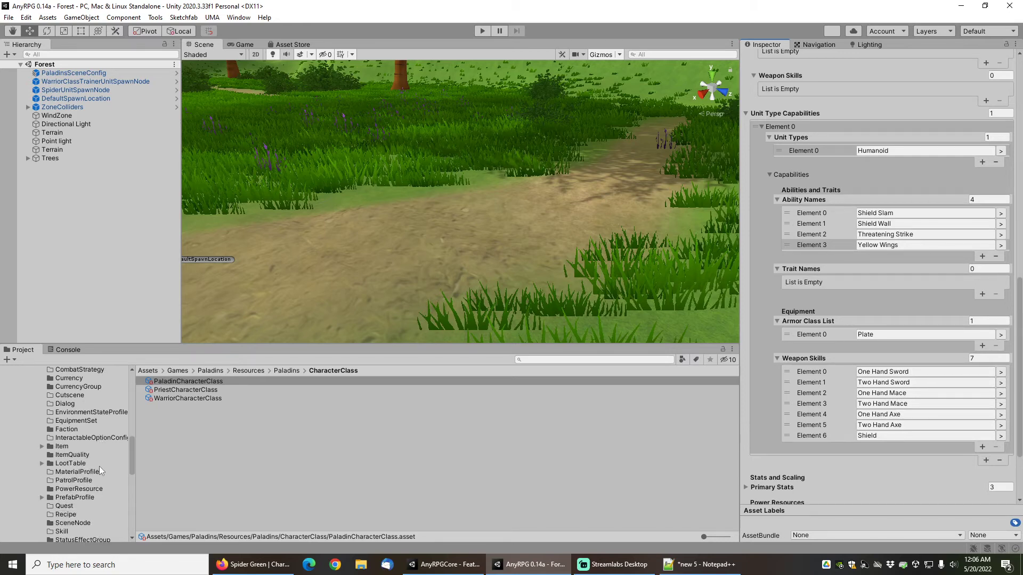
left_click(42, 446)
scroll(51, 461, "down", 1)
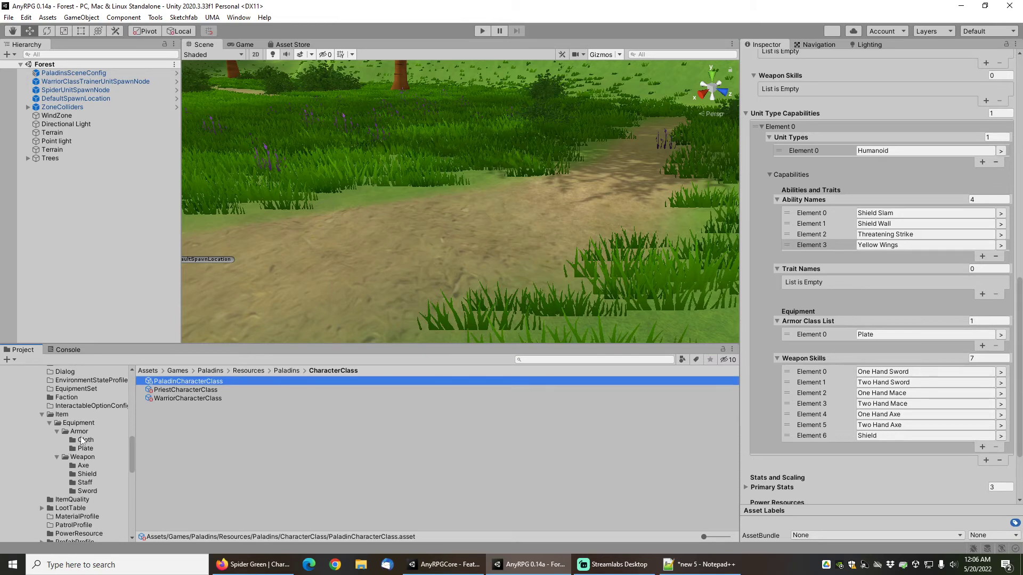
left_click(86, 449)
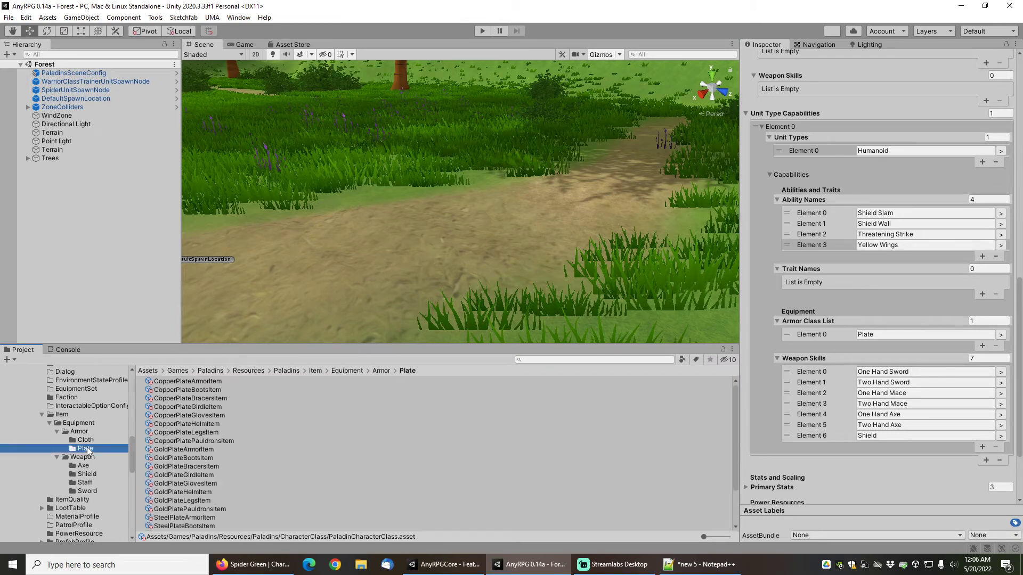
left_click(201, 450)
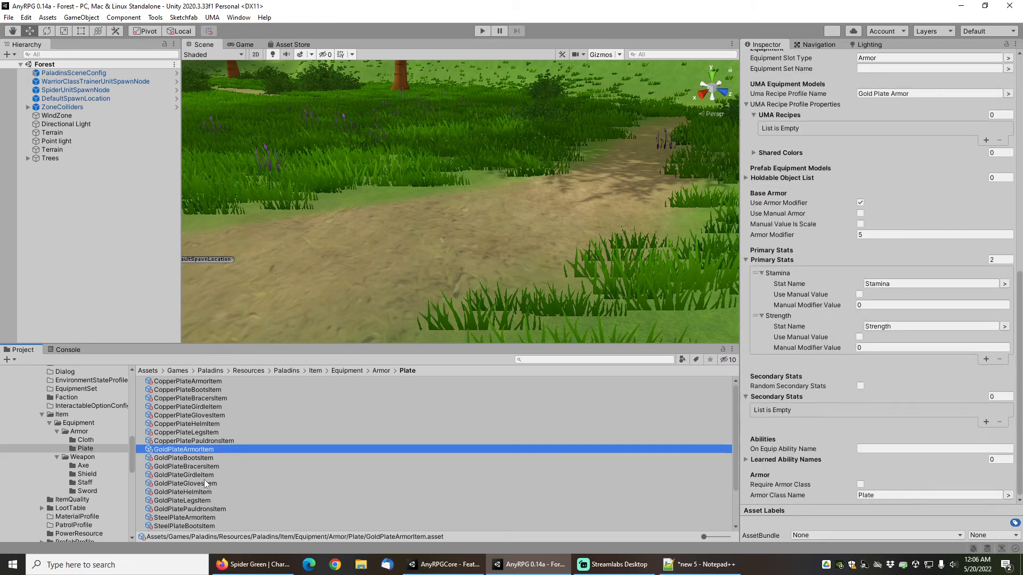
scroll(204, 474, "down", 2)
left_click(180, 459, "shift")
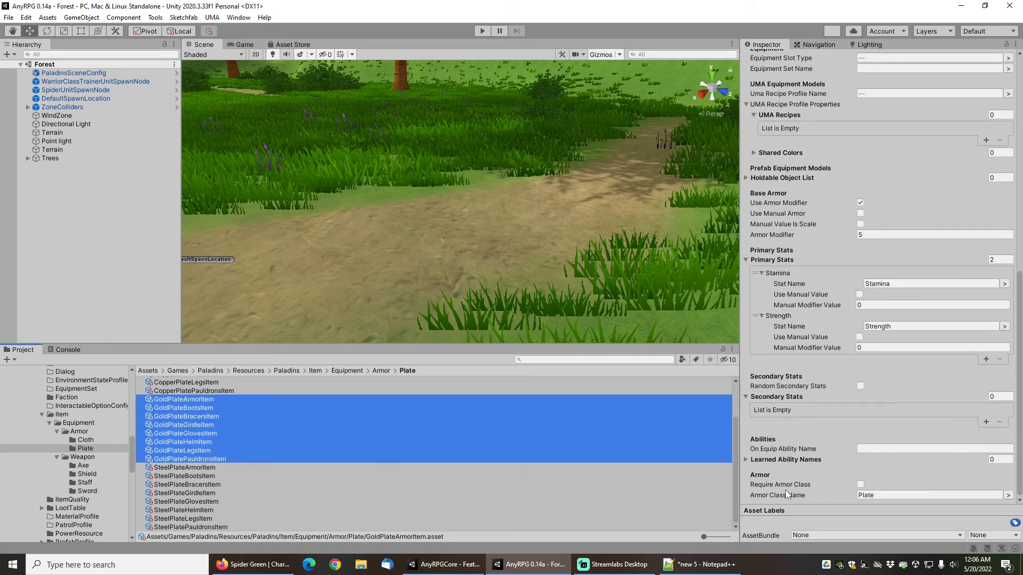
left_click(876, 495)
key("Return")
left_click(860, 485)
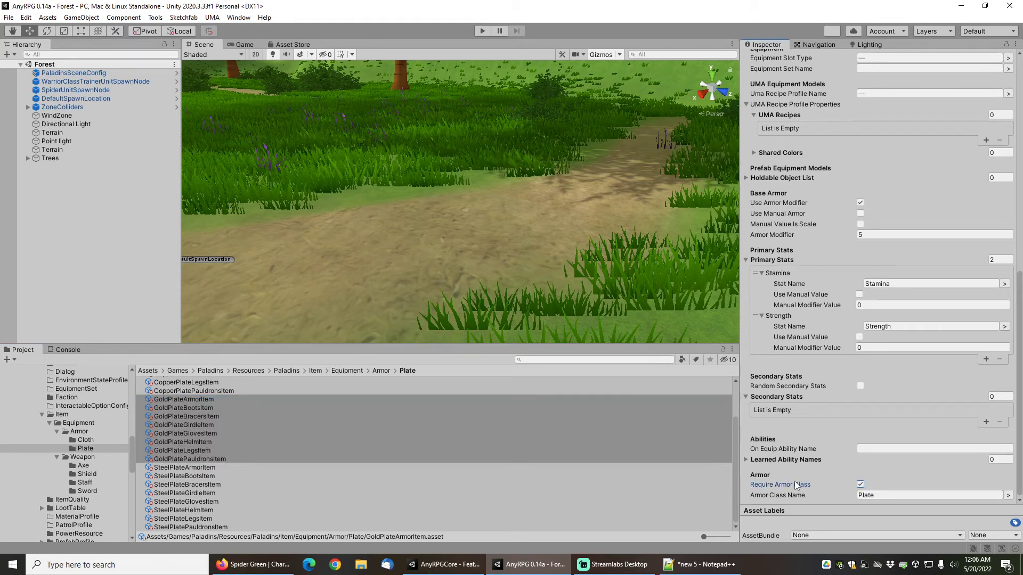
mouse_move(795, 484)
Enable Require Weapon Skill on the MedievalOneHandSwordItem weapon.
left_click(88, 491)
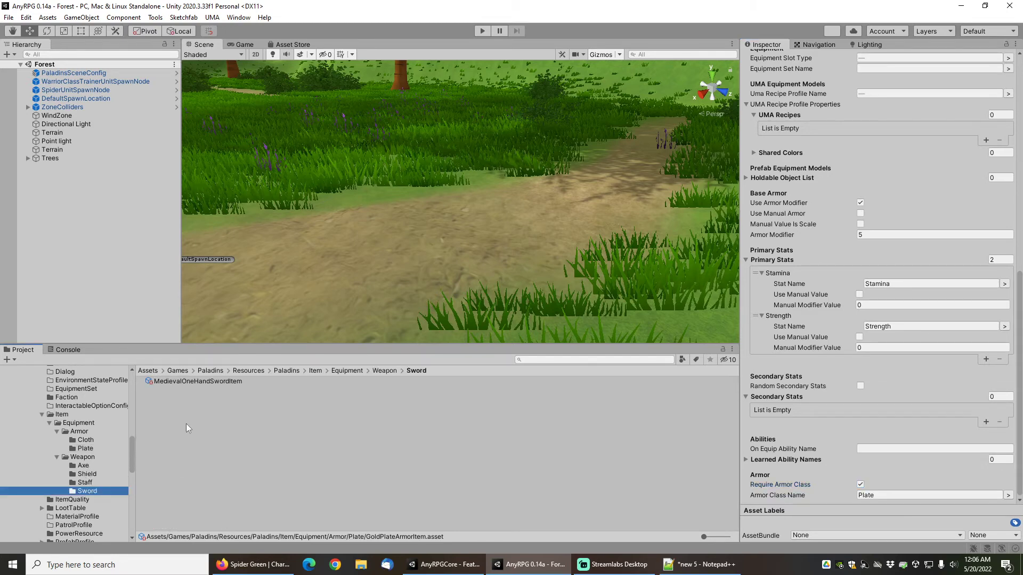
left_click(197, 380)
scroll(849, 476, "down", 10)
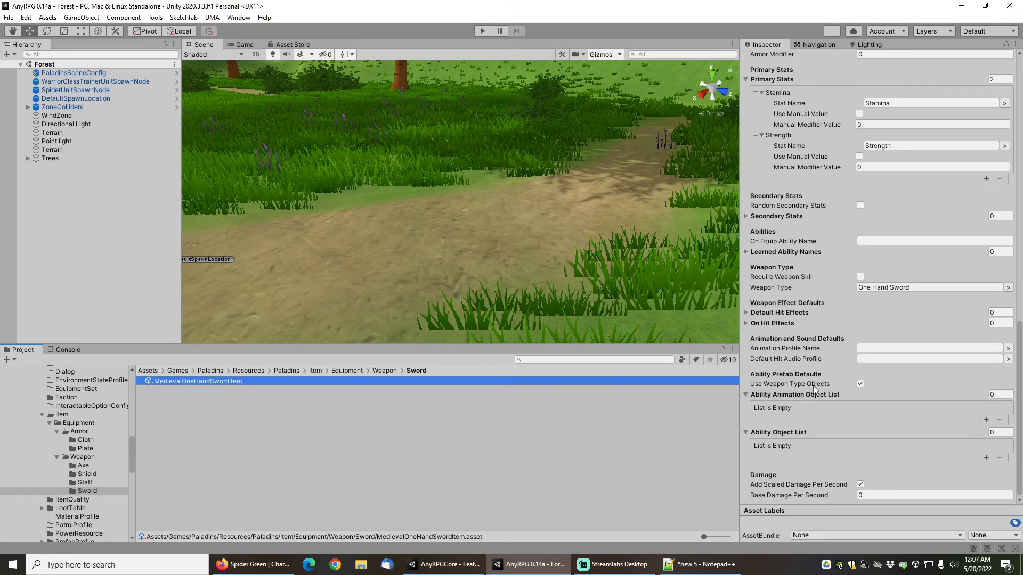
left_click(860, 276)
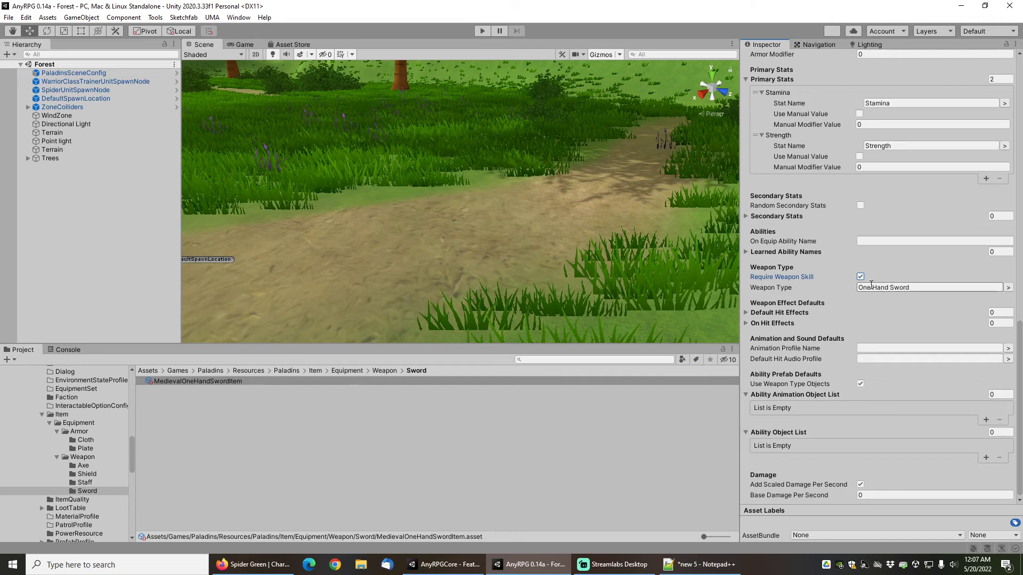
Enable Require Weapon Skill on the MedievalShieldItem shield.
left_click(88, 474)
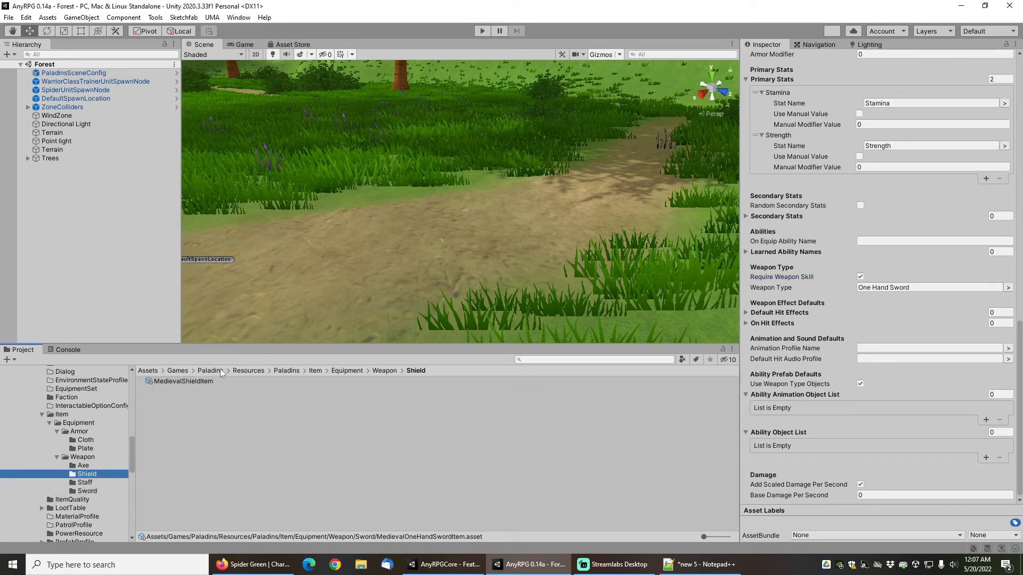
left_click(187, 381)
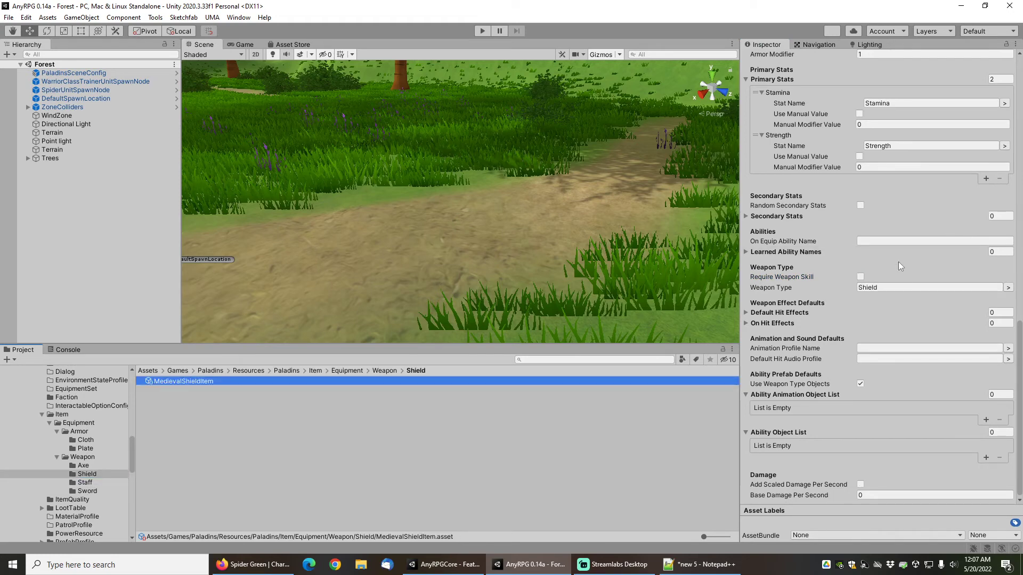
left_click(860, 277)
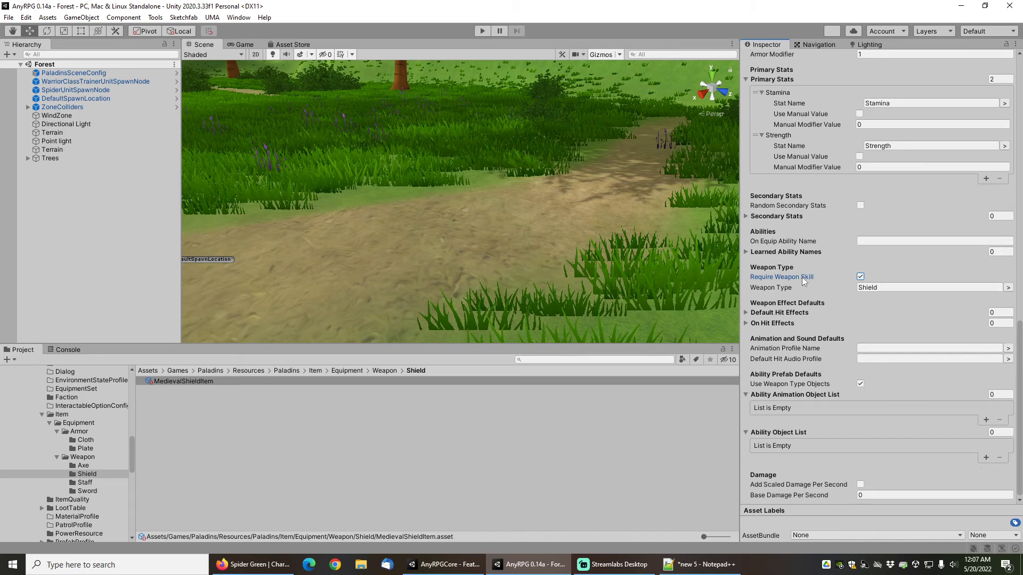
mouse_move(802, 279)
Run the game and start a new game as the Paladin class with the default spider character.
left_click(483, 31)
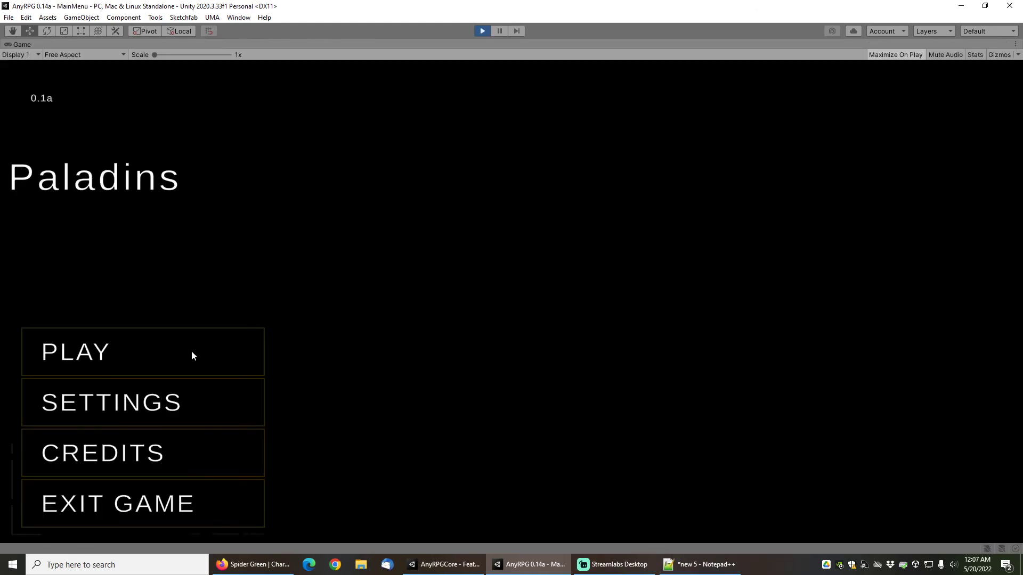
left_click(171, 352)
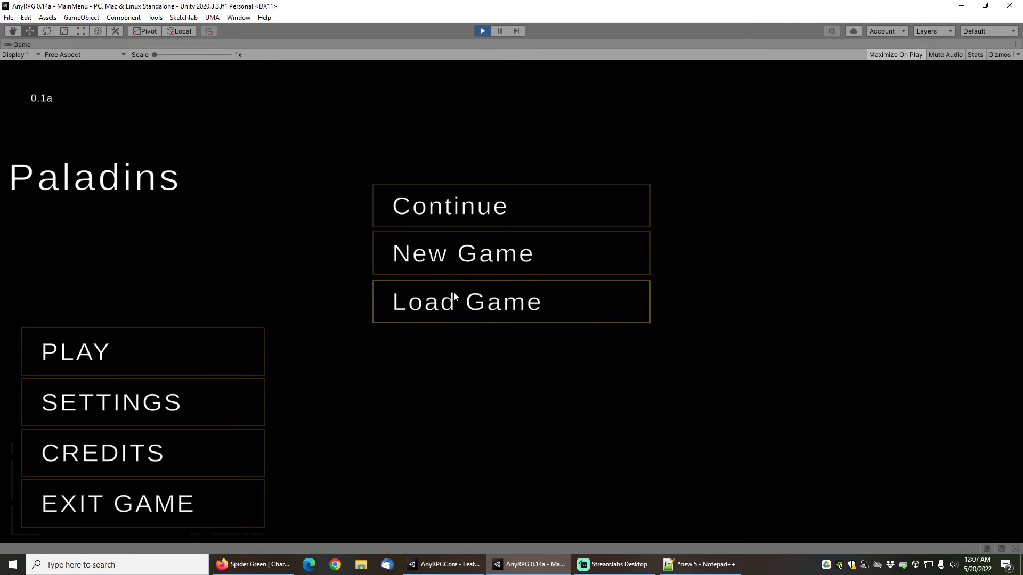
left_click(454, 255)
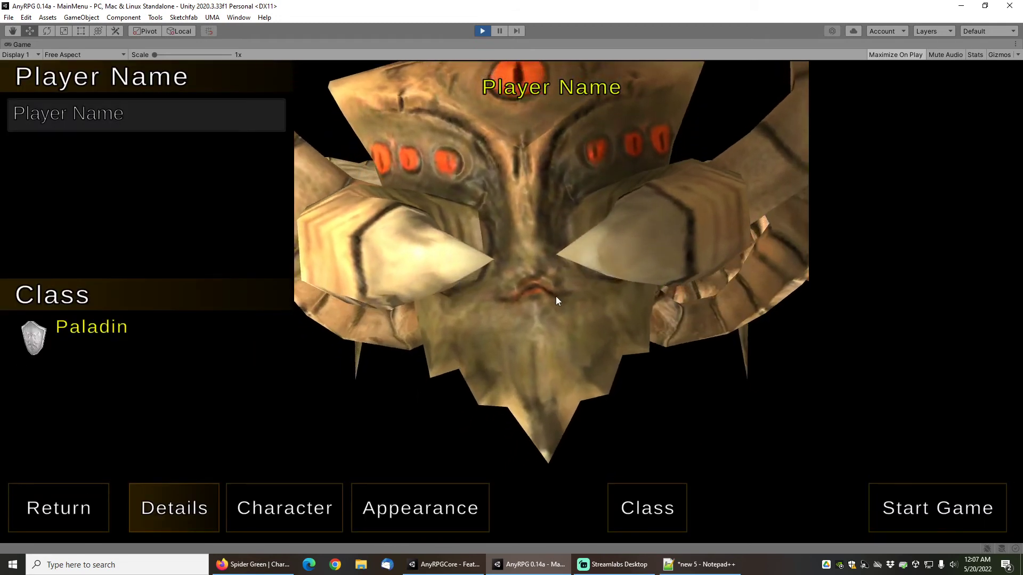
left_click(935, 509)
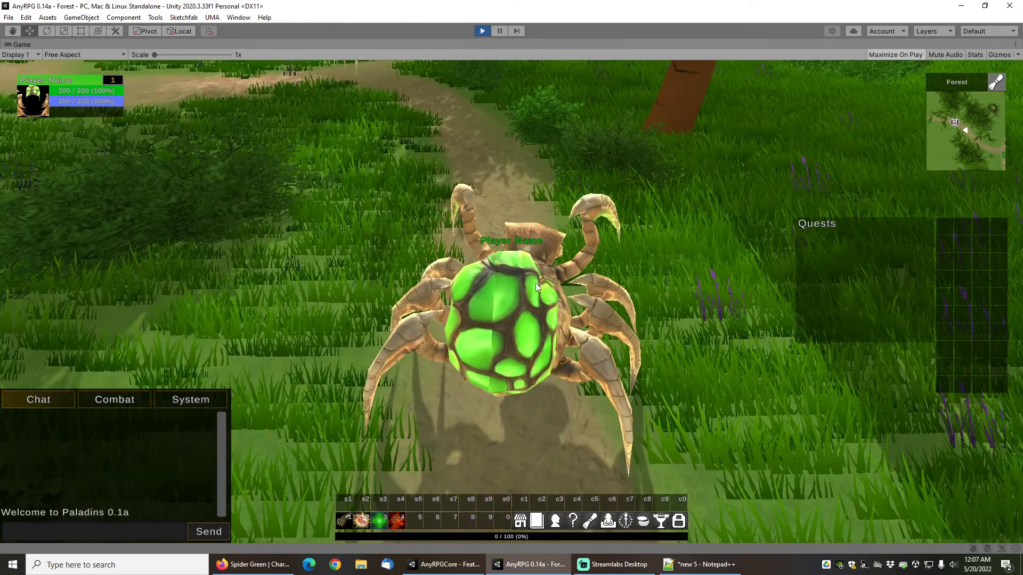
Inspect the spider Paladin's action bar abilities and open its character panel to check the equipment slots.
scroll(536, 283, "down", 3)
left_click_drag(536, 283, 495, 279)
mouse_move(398, 524)
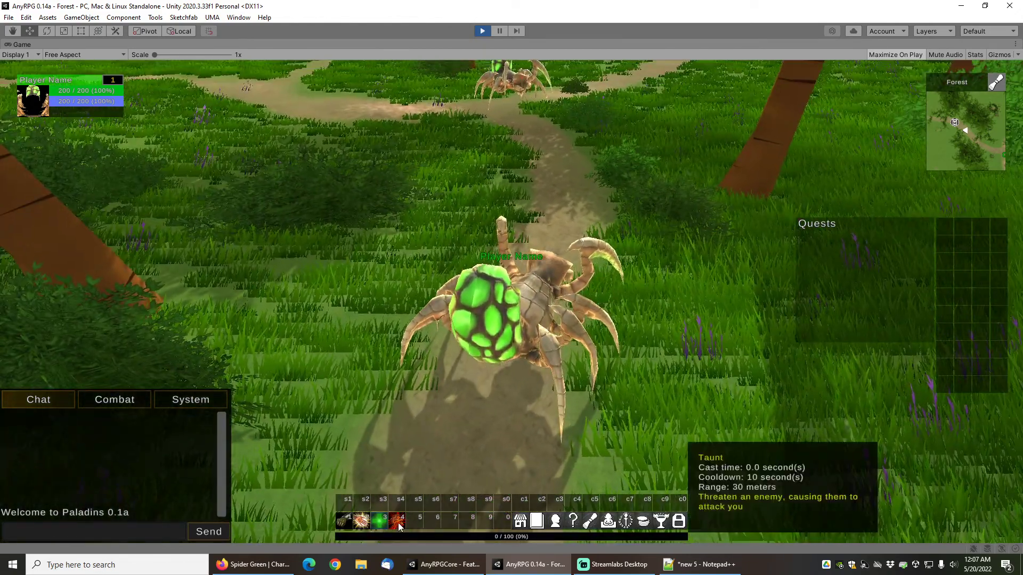
mouse_move(357, 531)
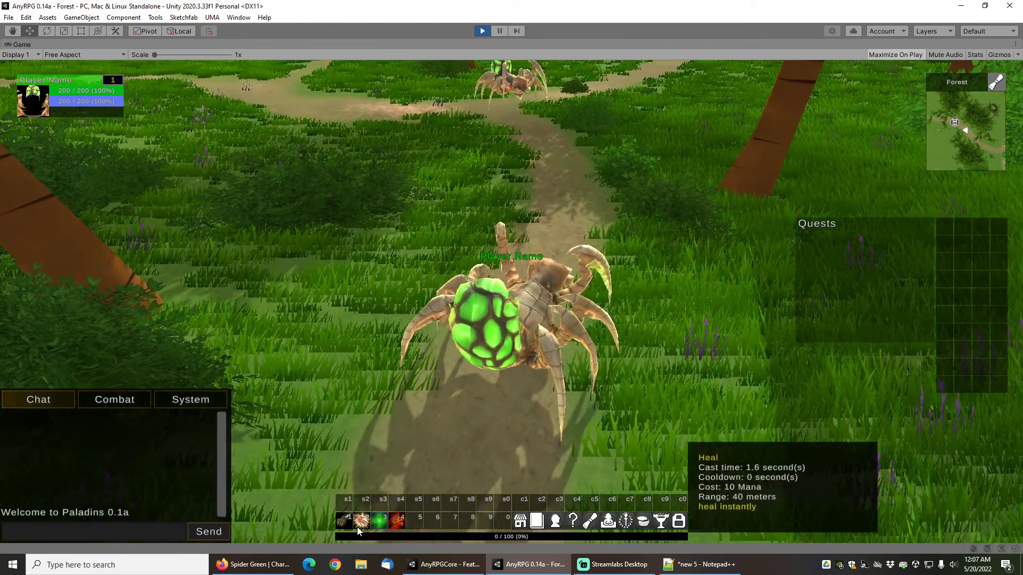
scroll(598, 304, "up", 2)
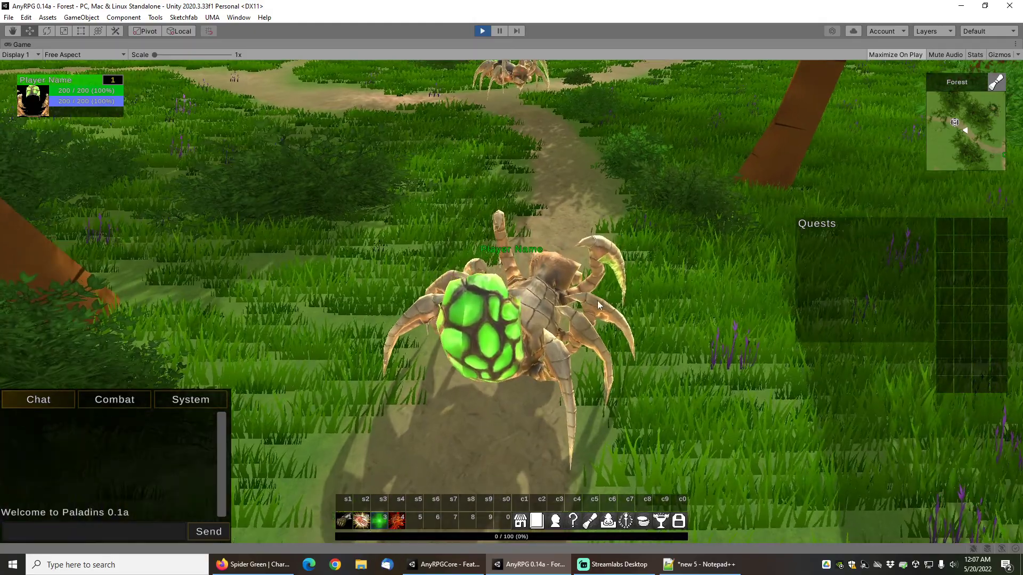
left_click_drag(598, 305, 537, 299)
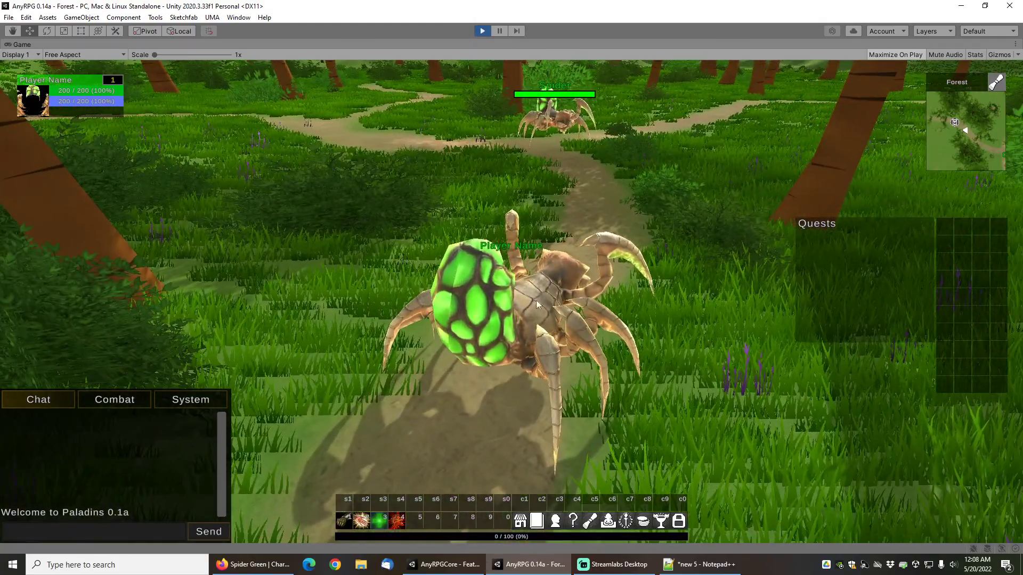
key("c")
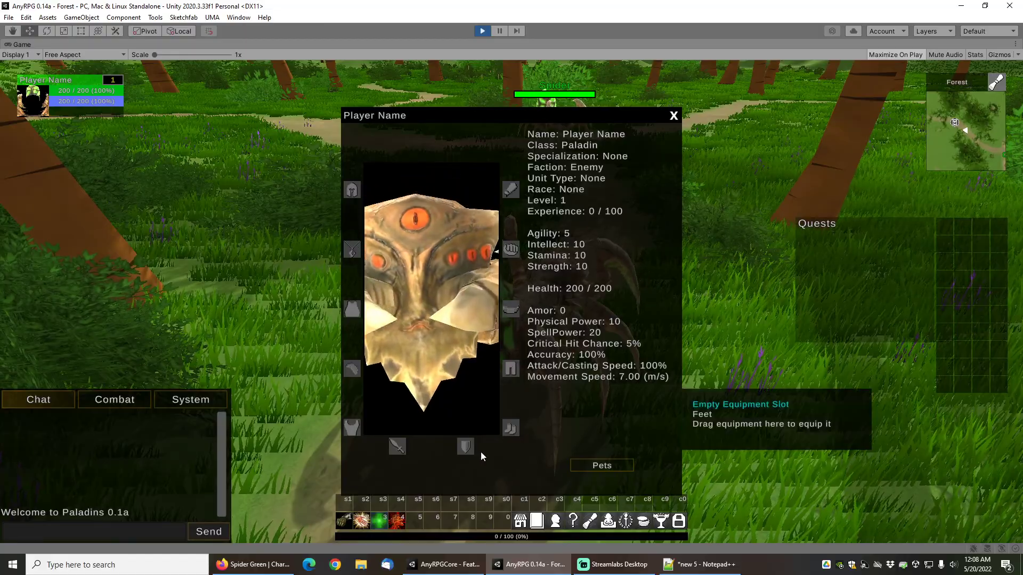
Close the character panel, walk the spider to the Warrior Trainer and attack it until it is defeated.
key("c")
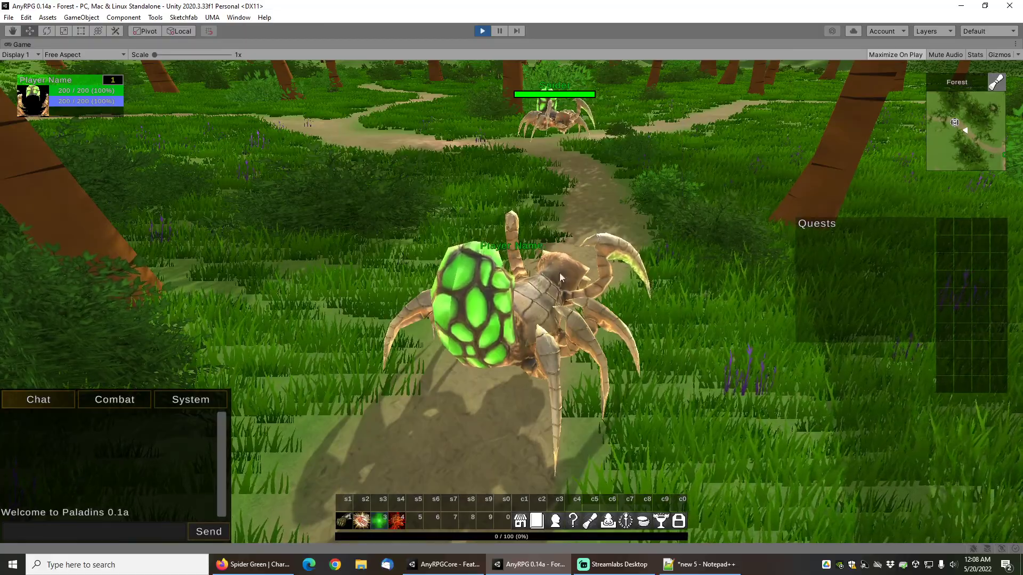
left_click_drag(559, 275, 467, 265)
right_click_drag(467, 264, 456, 263)
key("w")
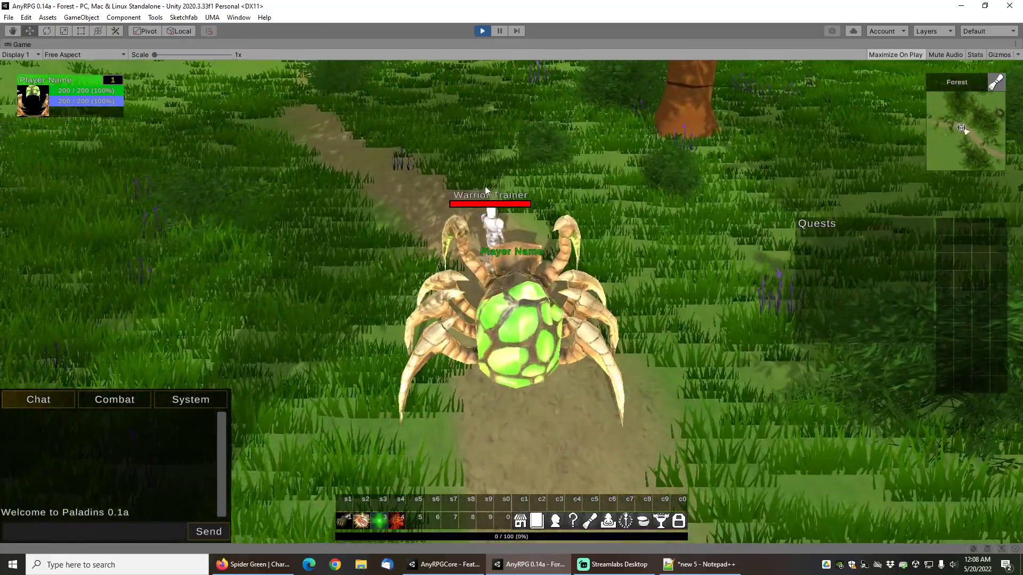
left_click(493, 226)
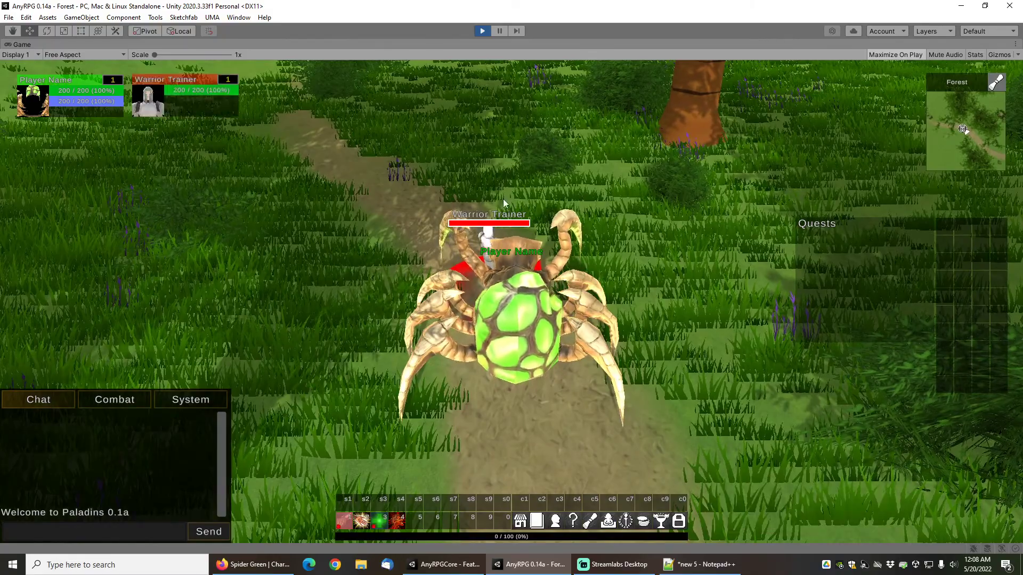
key("a")
key("w")
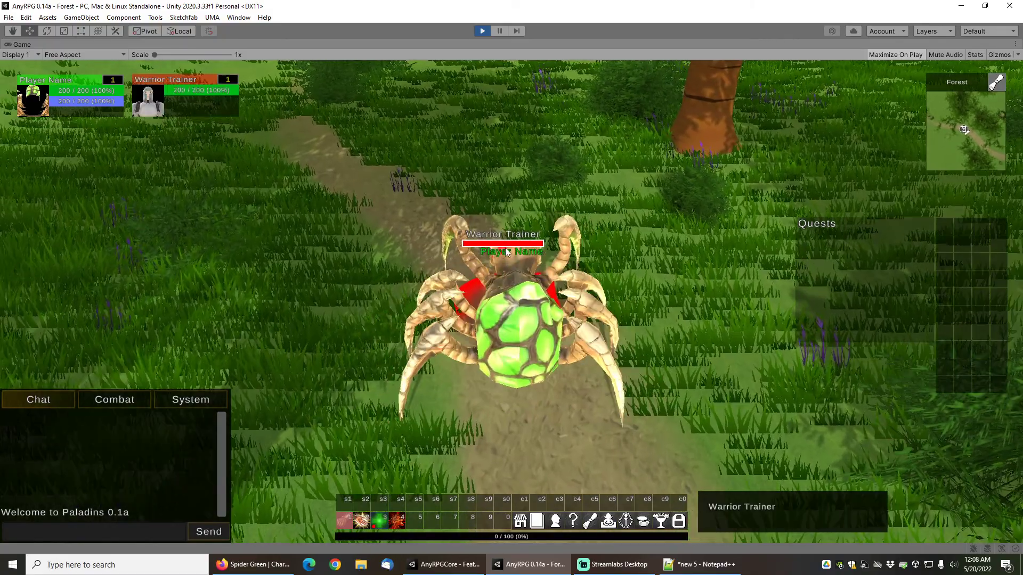
left_click_drag(492, 245, 593, 203)
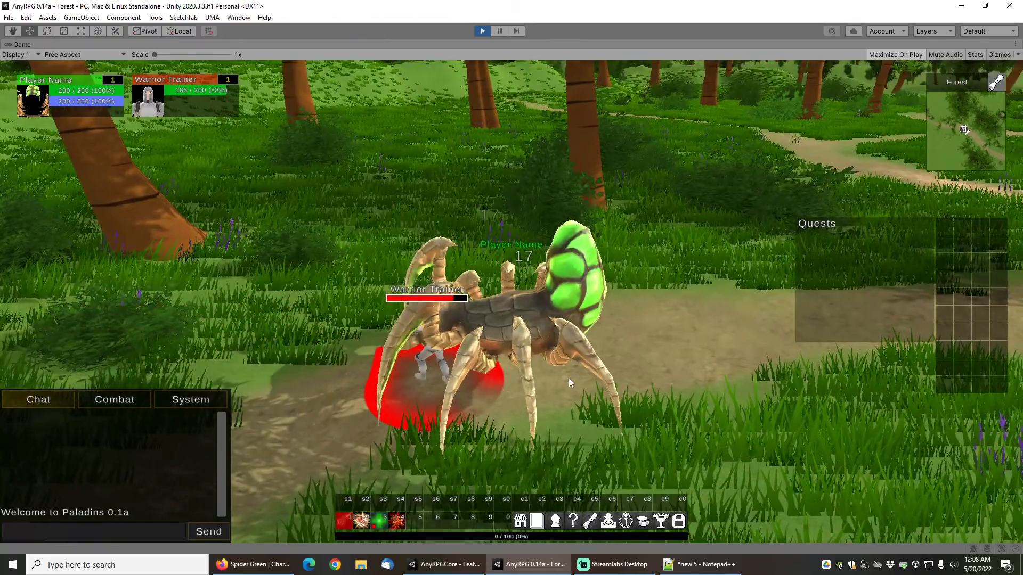
mouse_move(410, 295)
left_mouse_down()
mouse_move(457, 251)
mouse_move(412, 256)
mouse_move(397, 283)
left_mouse_up()
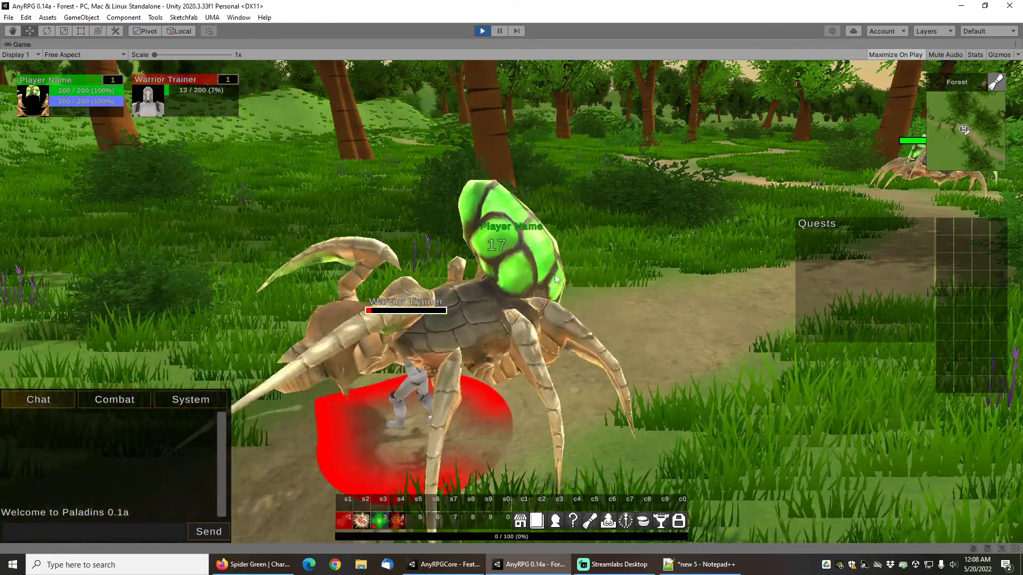
Walk the spider away from the defeated Warrior Trainer and cast the Heal ability.
mouse_move(565, 278)
right_mouse_down()
mouse_move(612, 274)
mouse_move(512, 276)
right_mouse_up()
key("w")
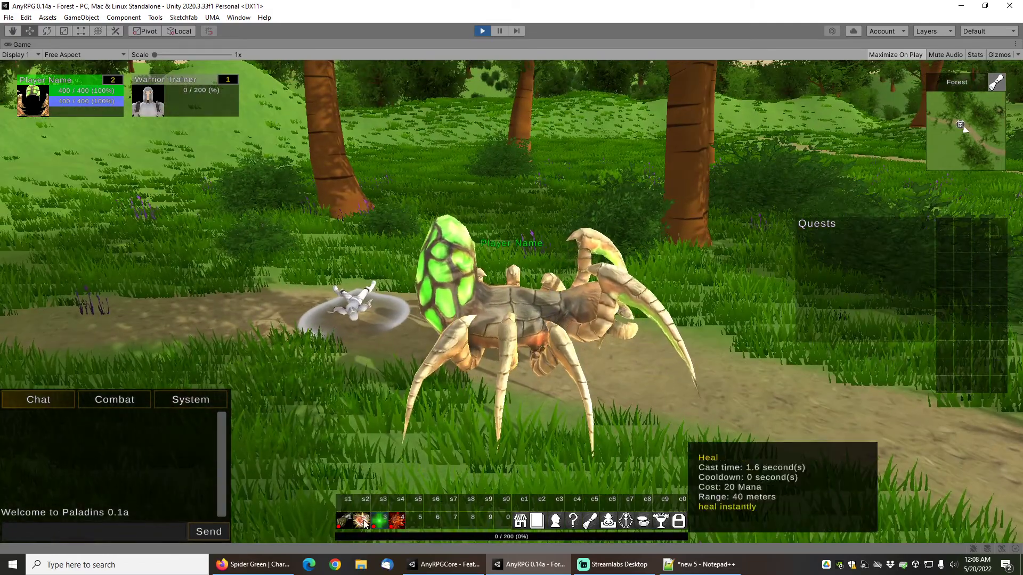
left_click(361, 525)
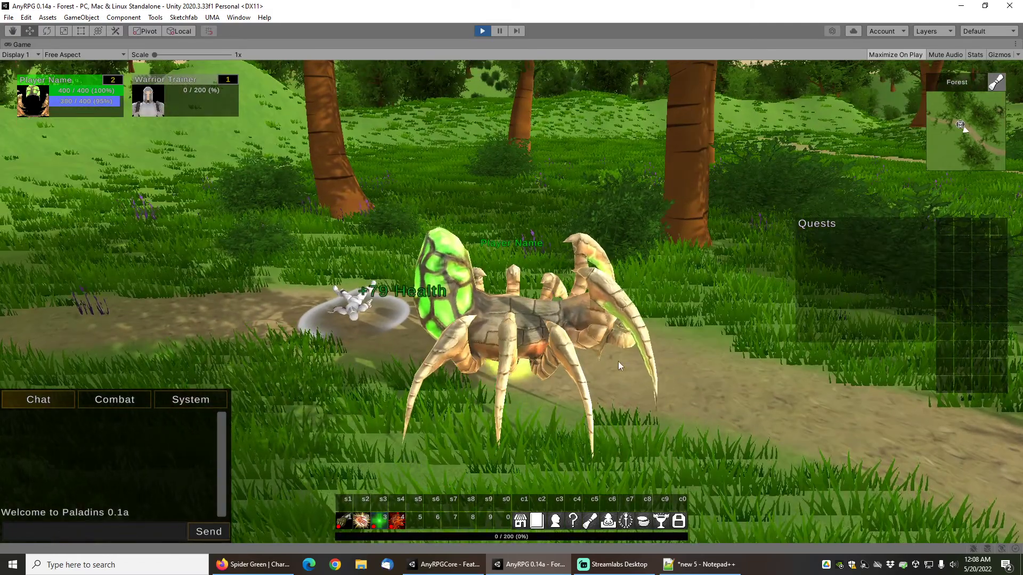
left_click(361, 525)
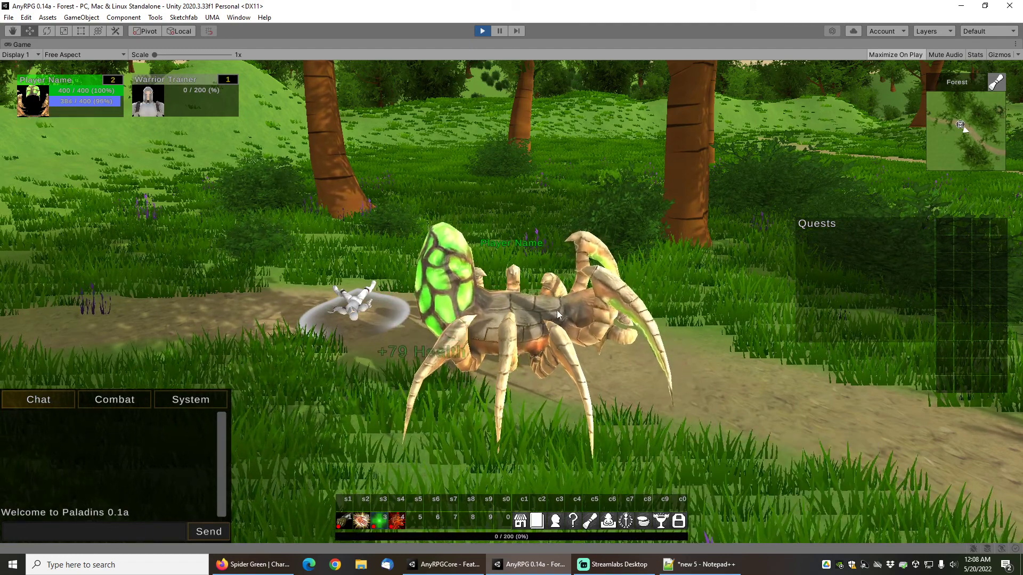
View the spider character up close from the side and front, and stop the running game.
scroll(556, 317, "up", 2)
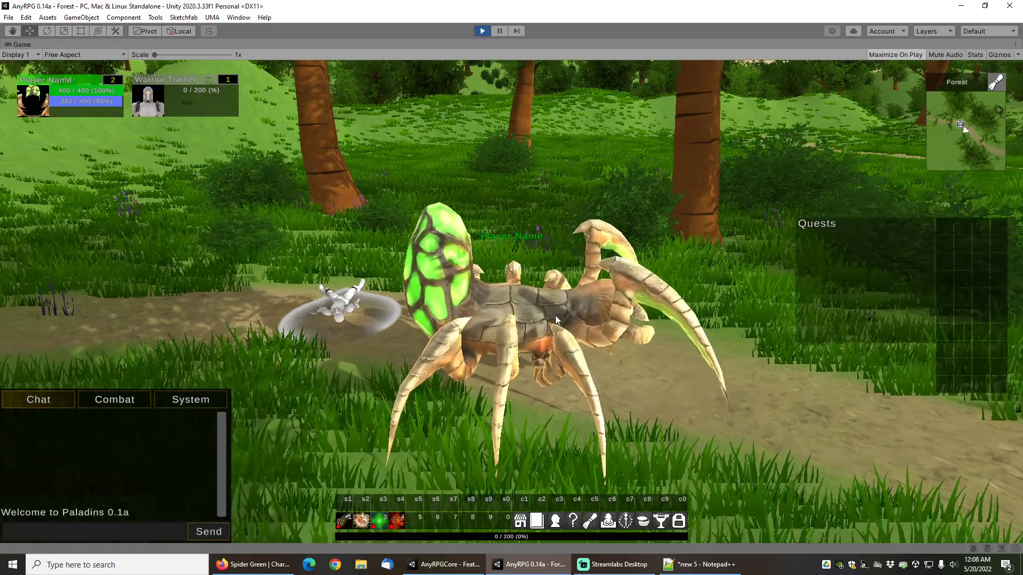
left_click_drag(557, 320, 510, 311)
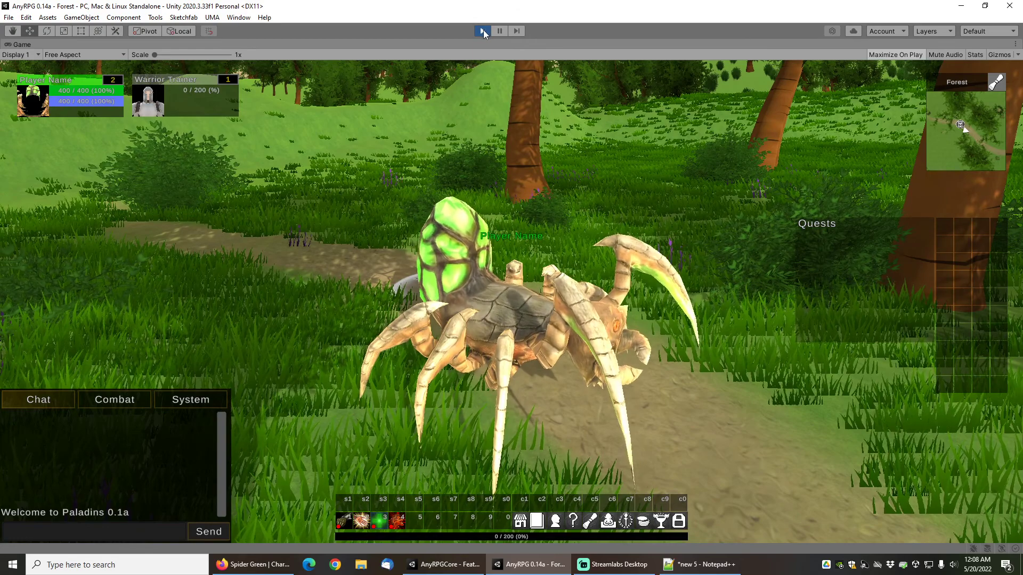
left_click_drag(611, 219, 584, 213)
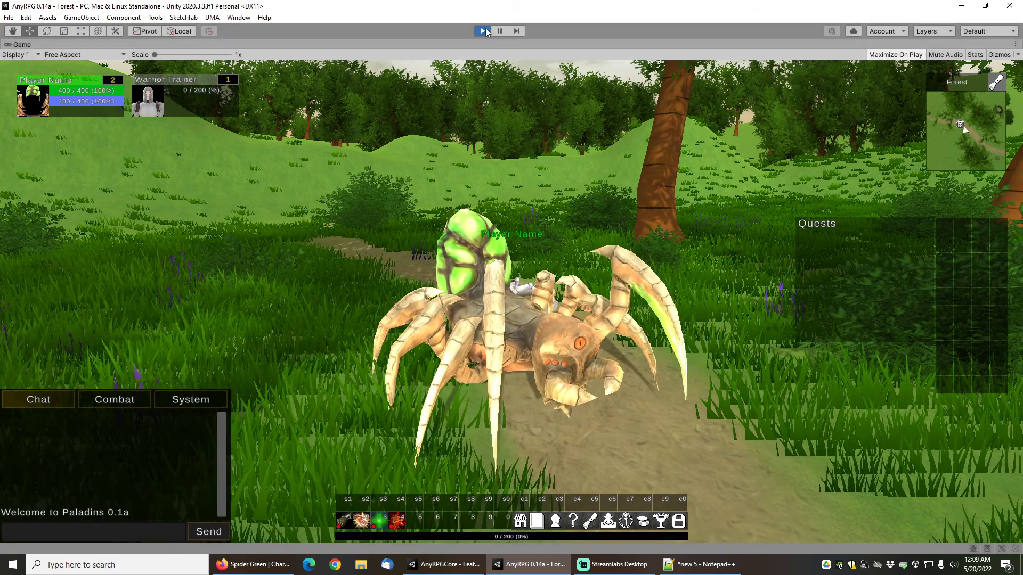
key("ctrl+p")
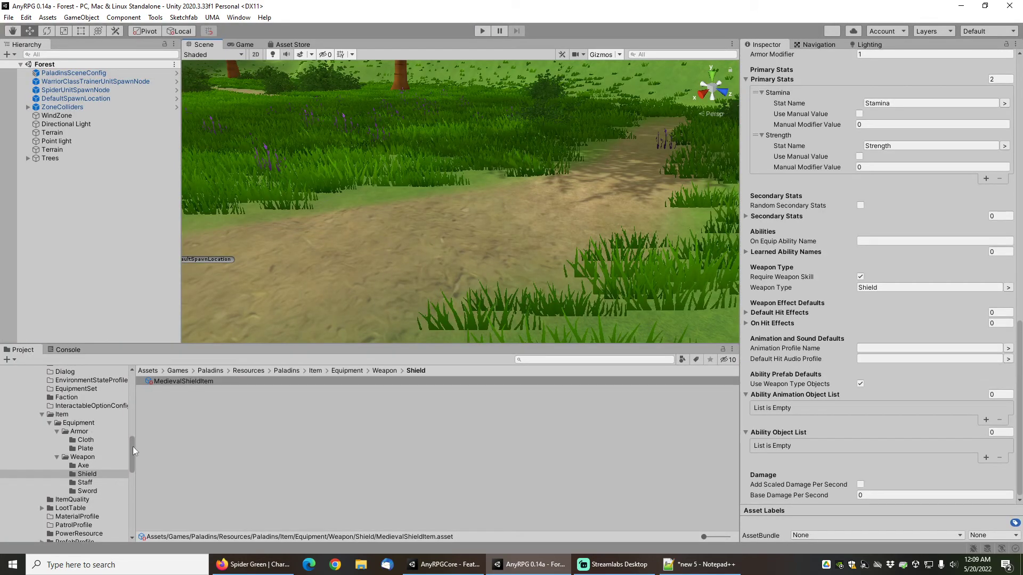
Set the Unit Type Name of the PaladinUnit unit profile to Humanoid and review its prefab settings.
left_click_drag(132, 446, 137, 473)
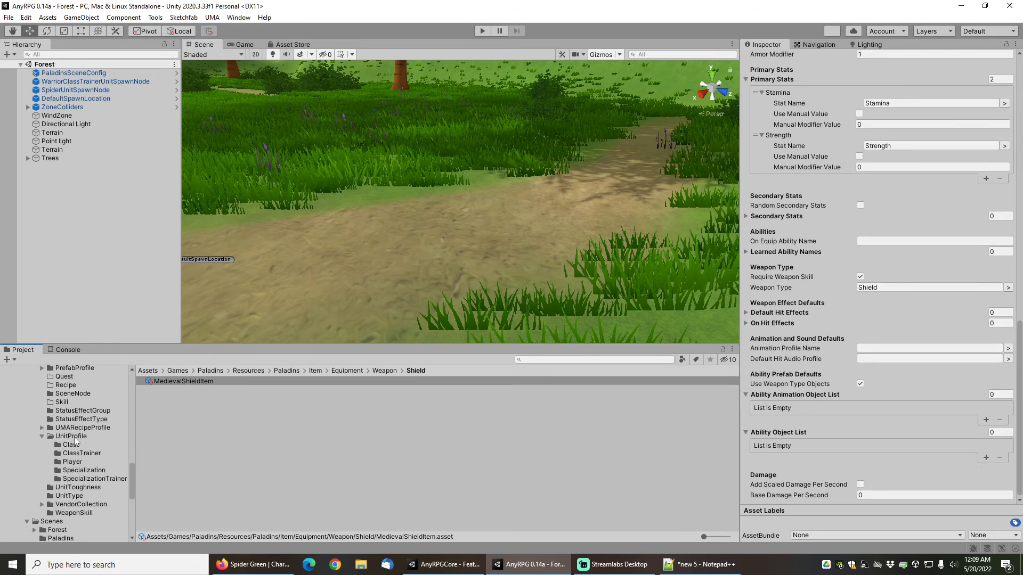
left_click(72, 437)
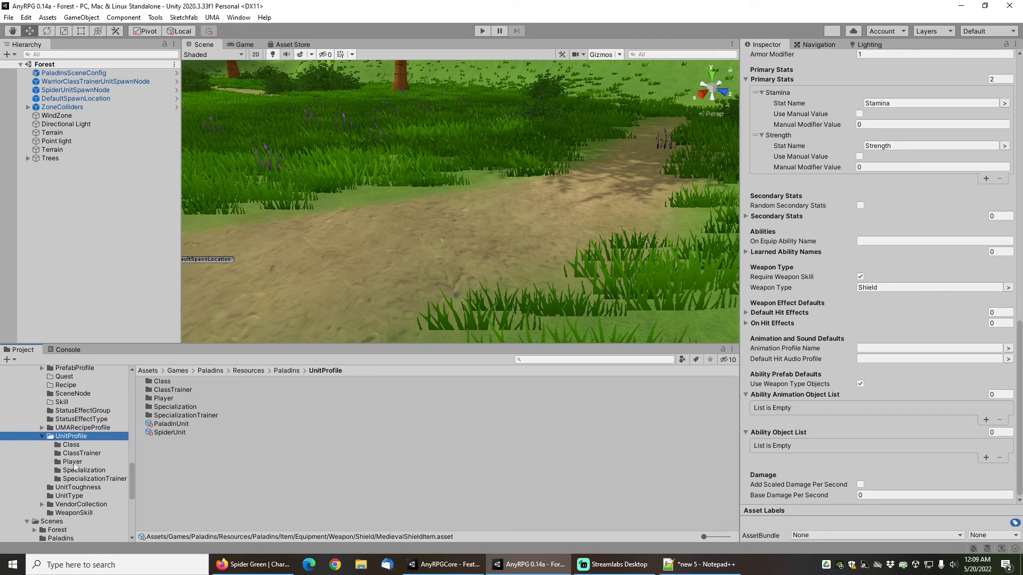
left_click(171, 424)
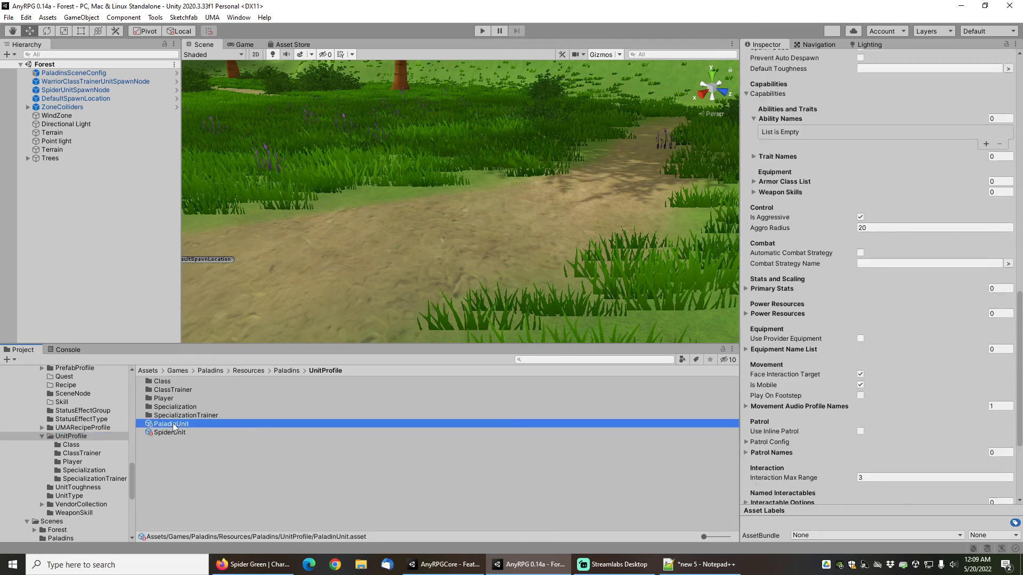
scroll(781, 275, "up", 10)
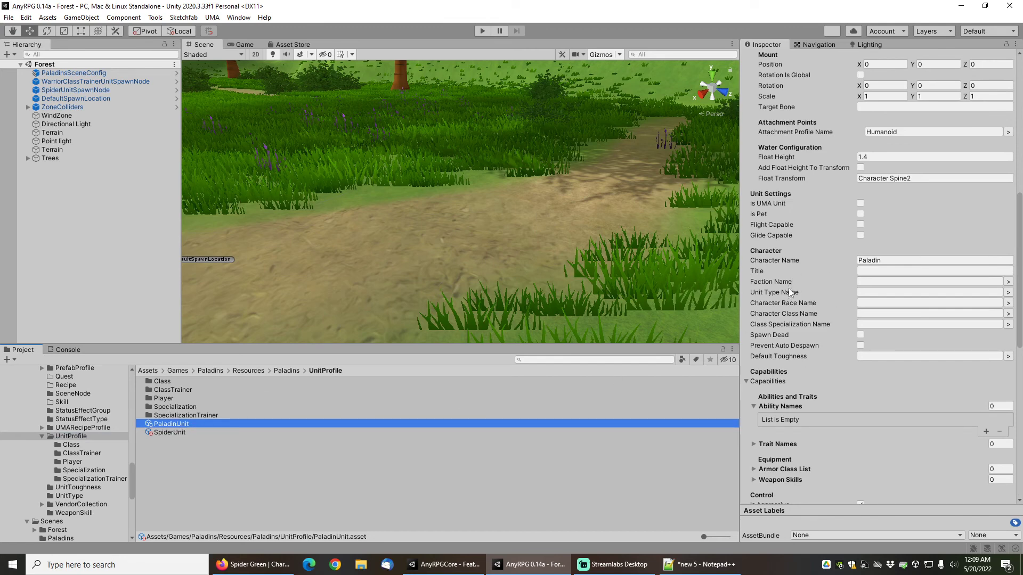
left_click(1007, 292)
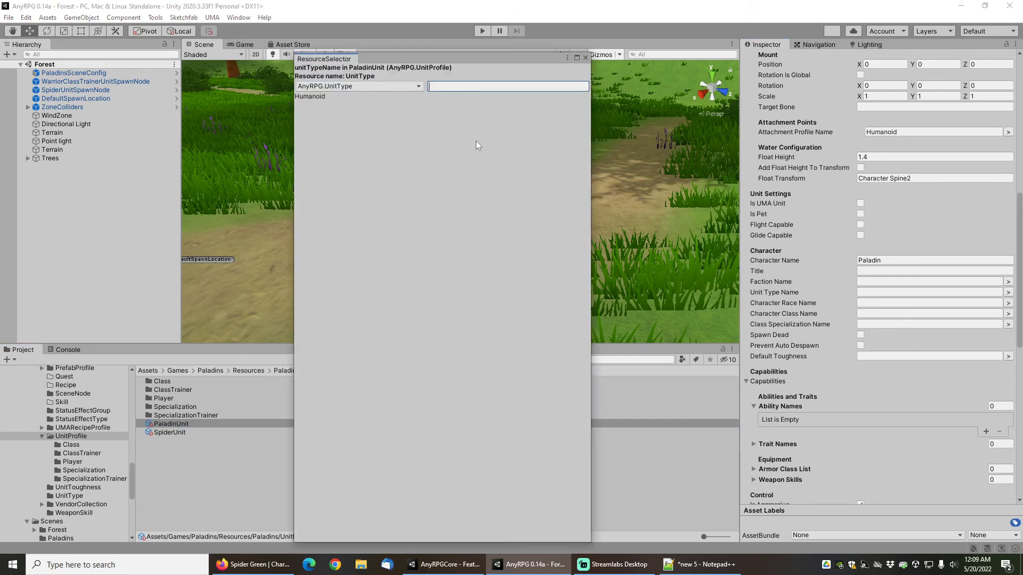
left_click(315, 97)
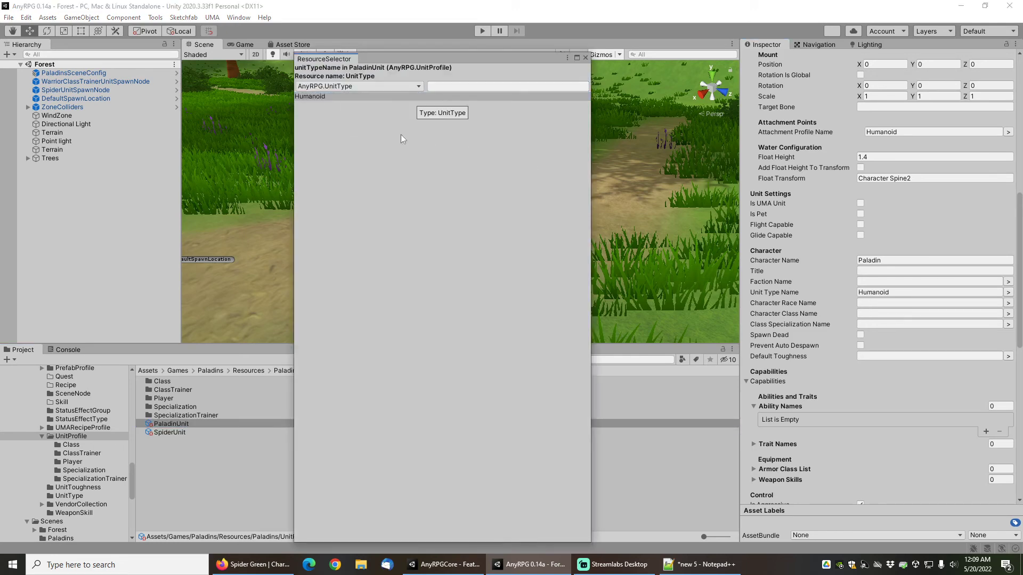
left_click(585, 58)
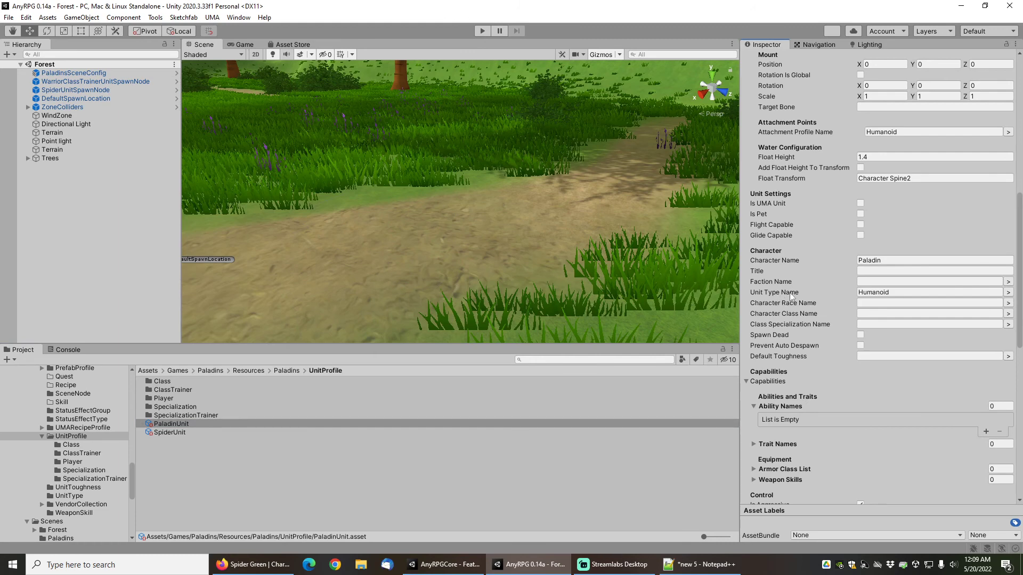
scroll(790, 296, "up", 10)
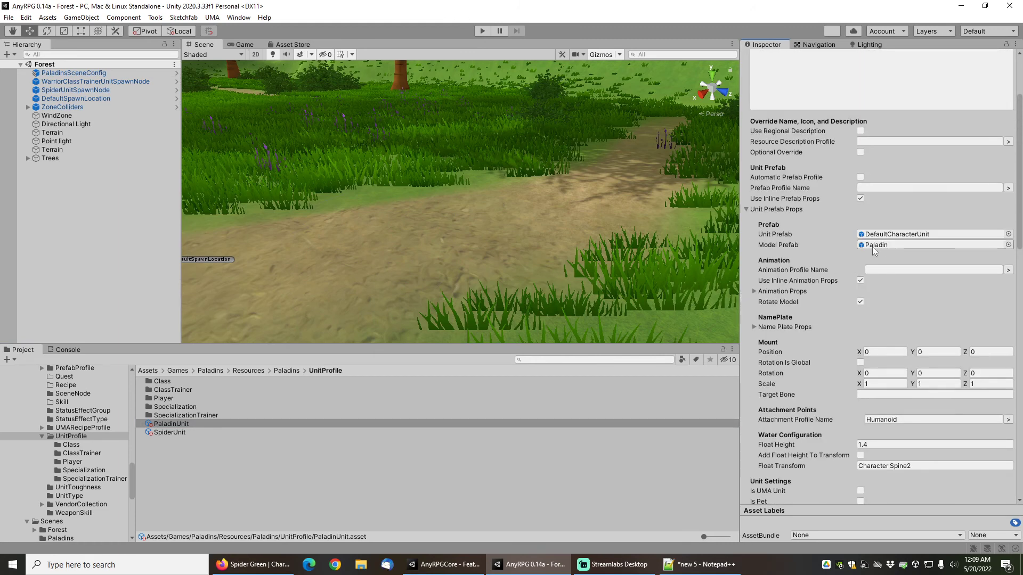
scroll(799, 306, "down", 10)
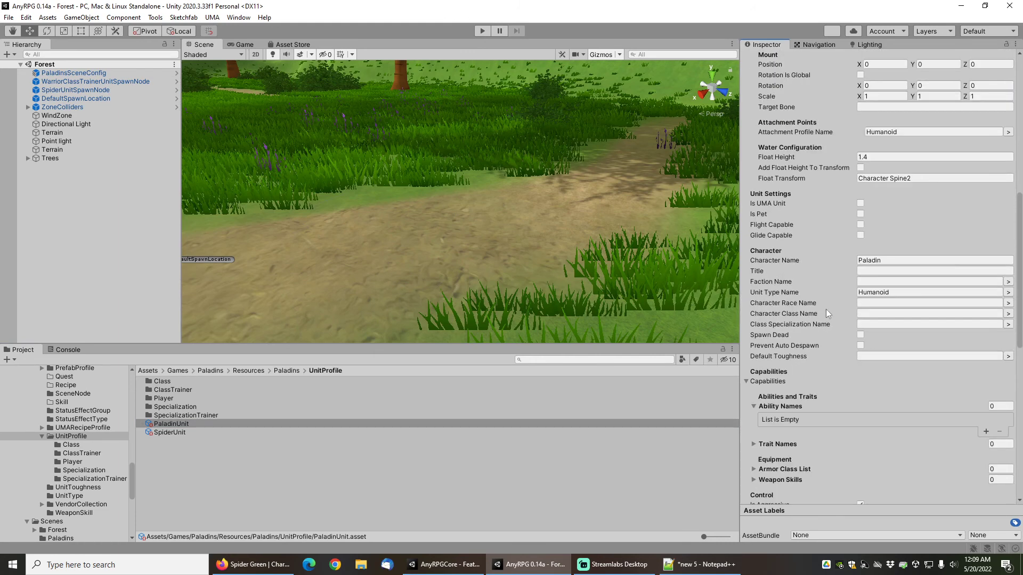